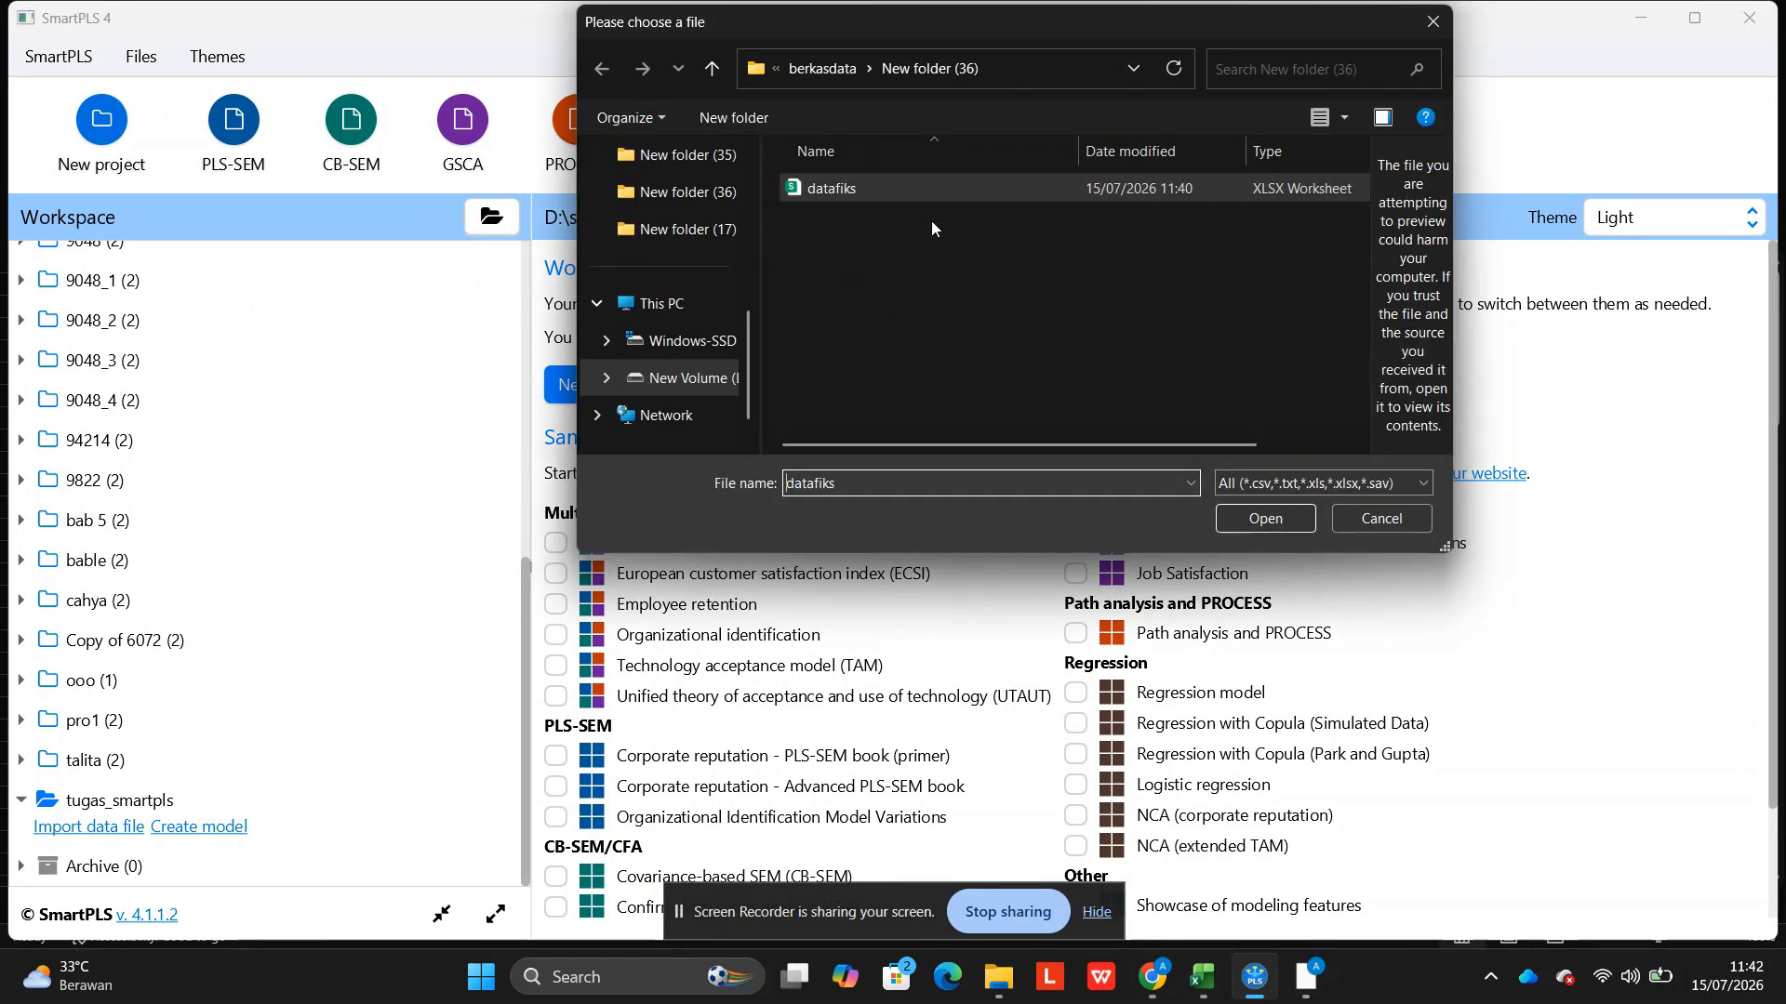
Import the datafiks Excel file with all its indicators into the tugas_smartpls project.
click(1264, 518)
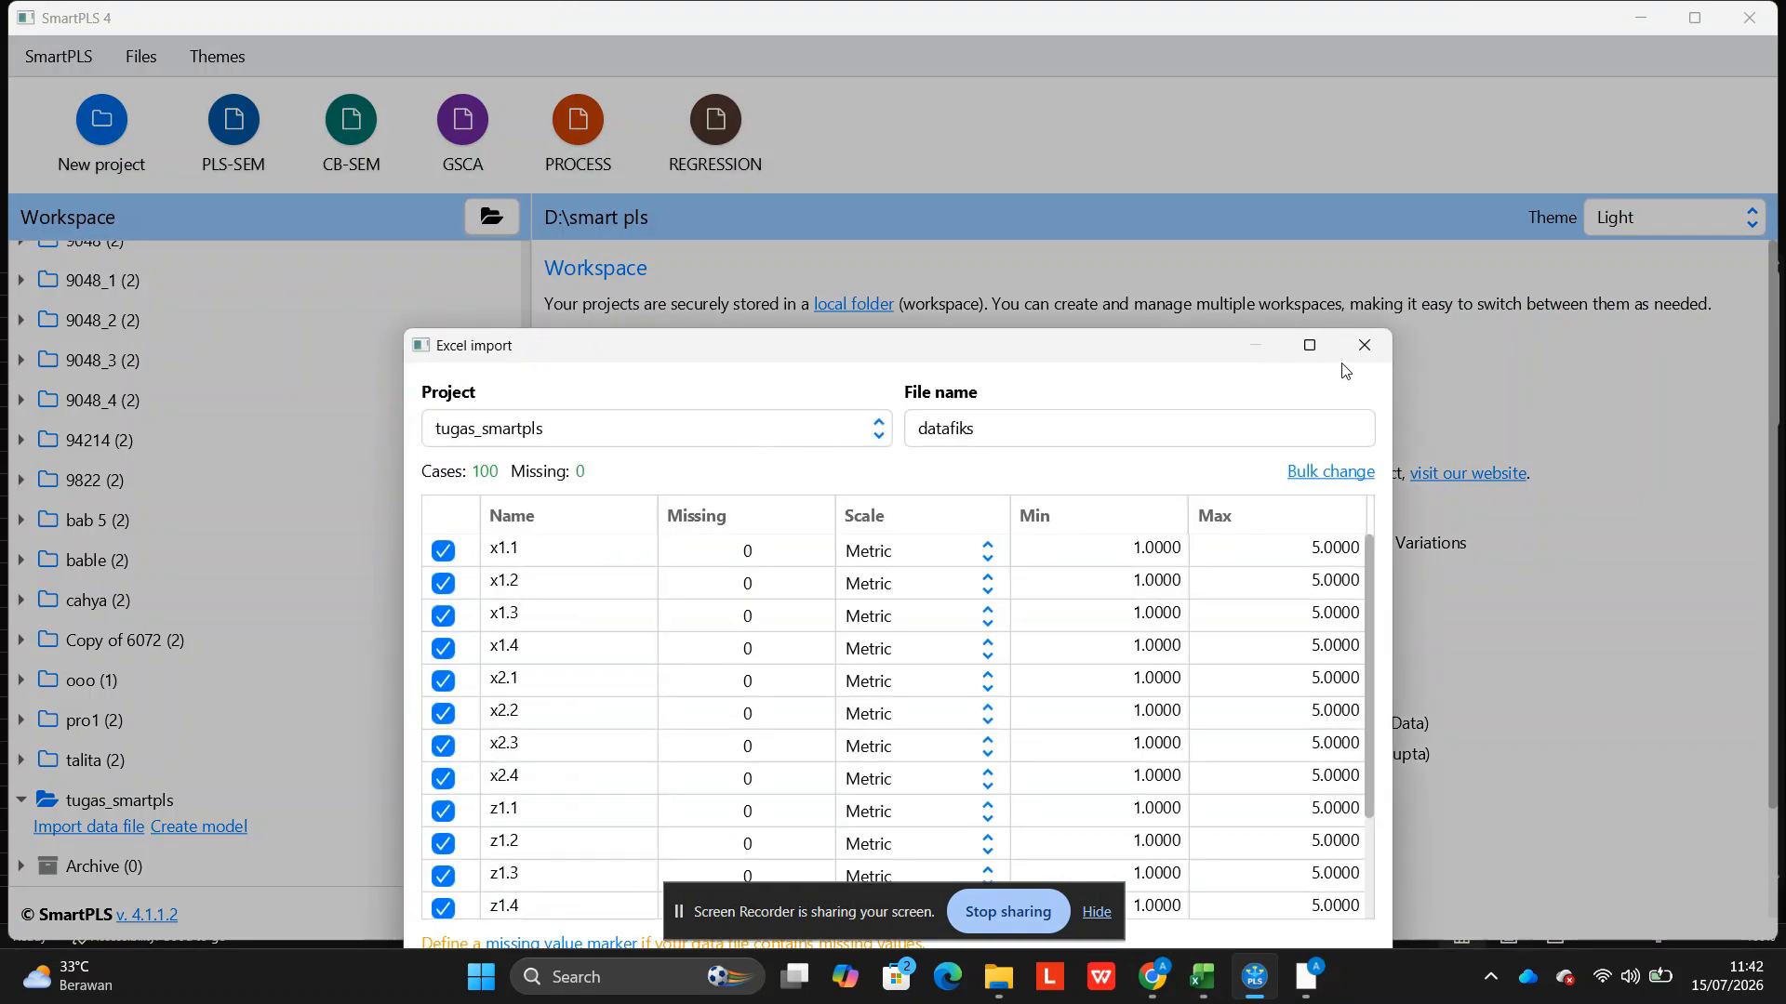
click(1311, 346)
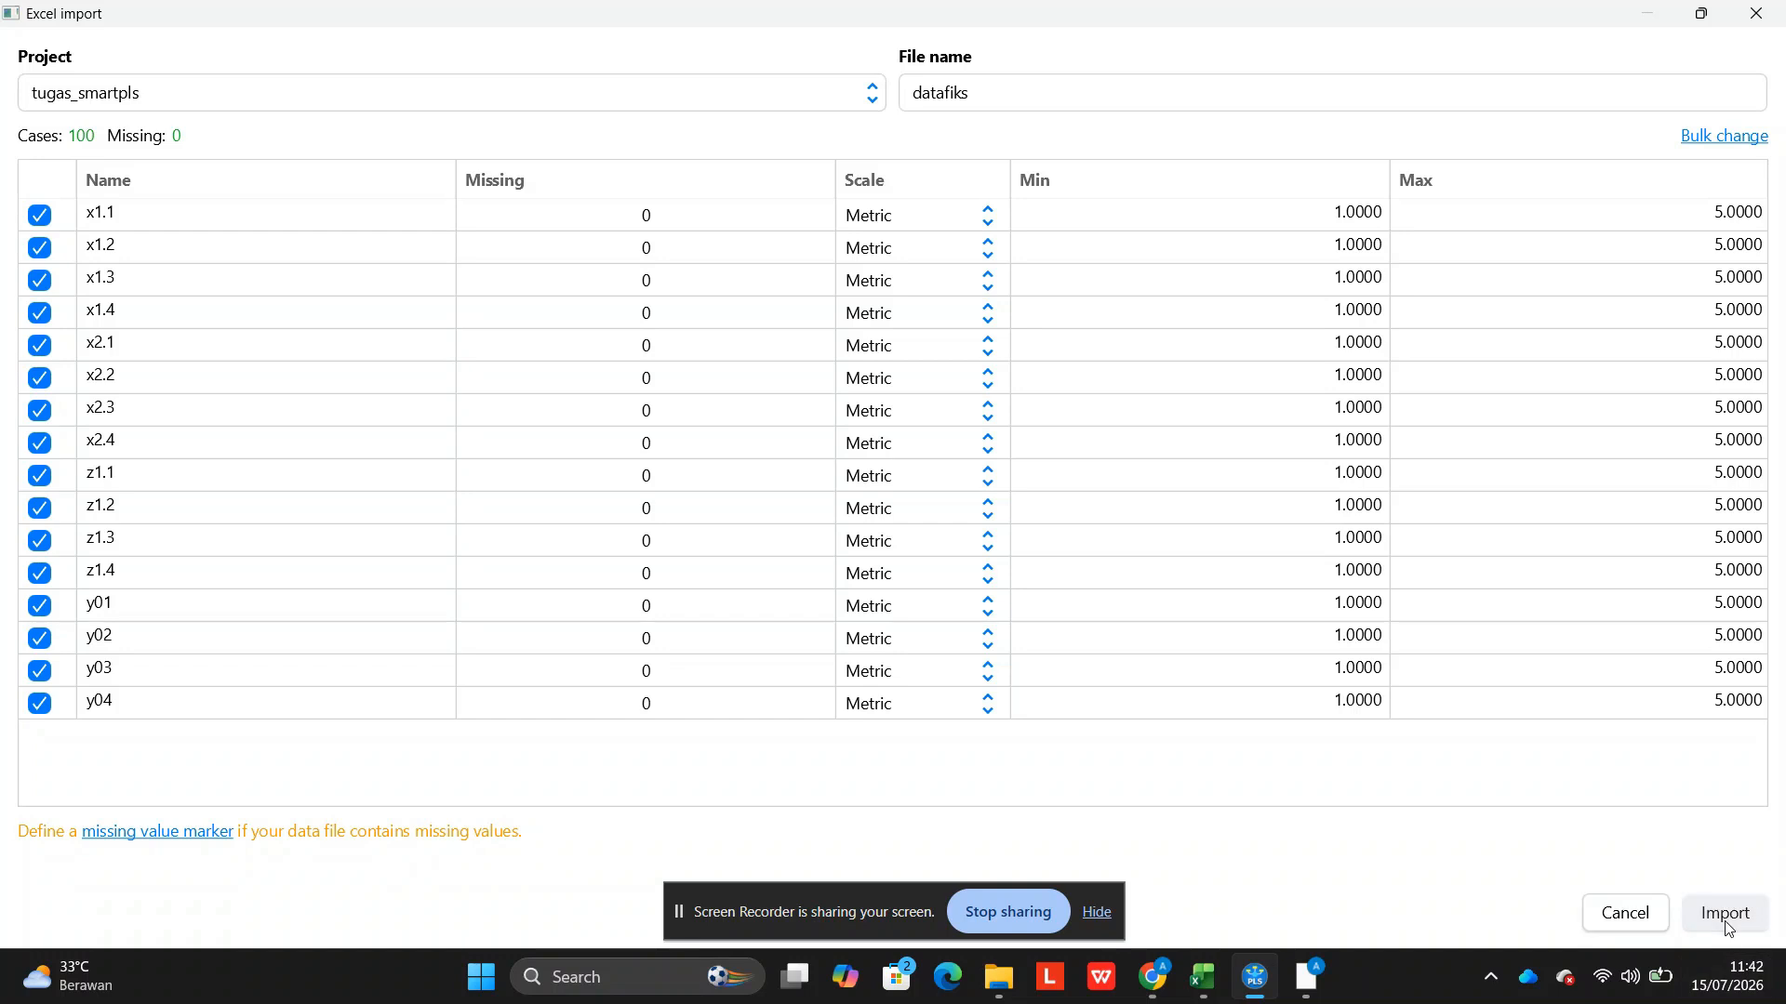
click(1727, 913)
click(86, 119)
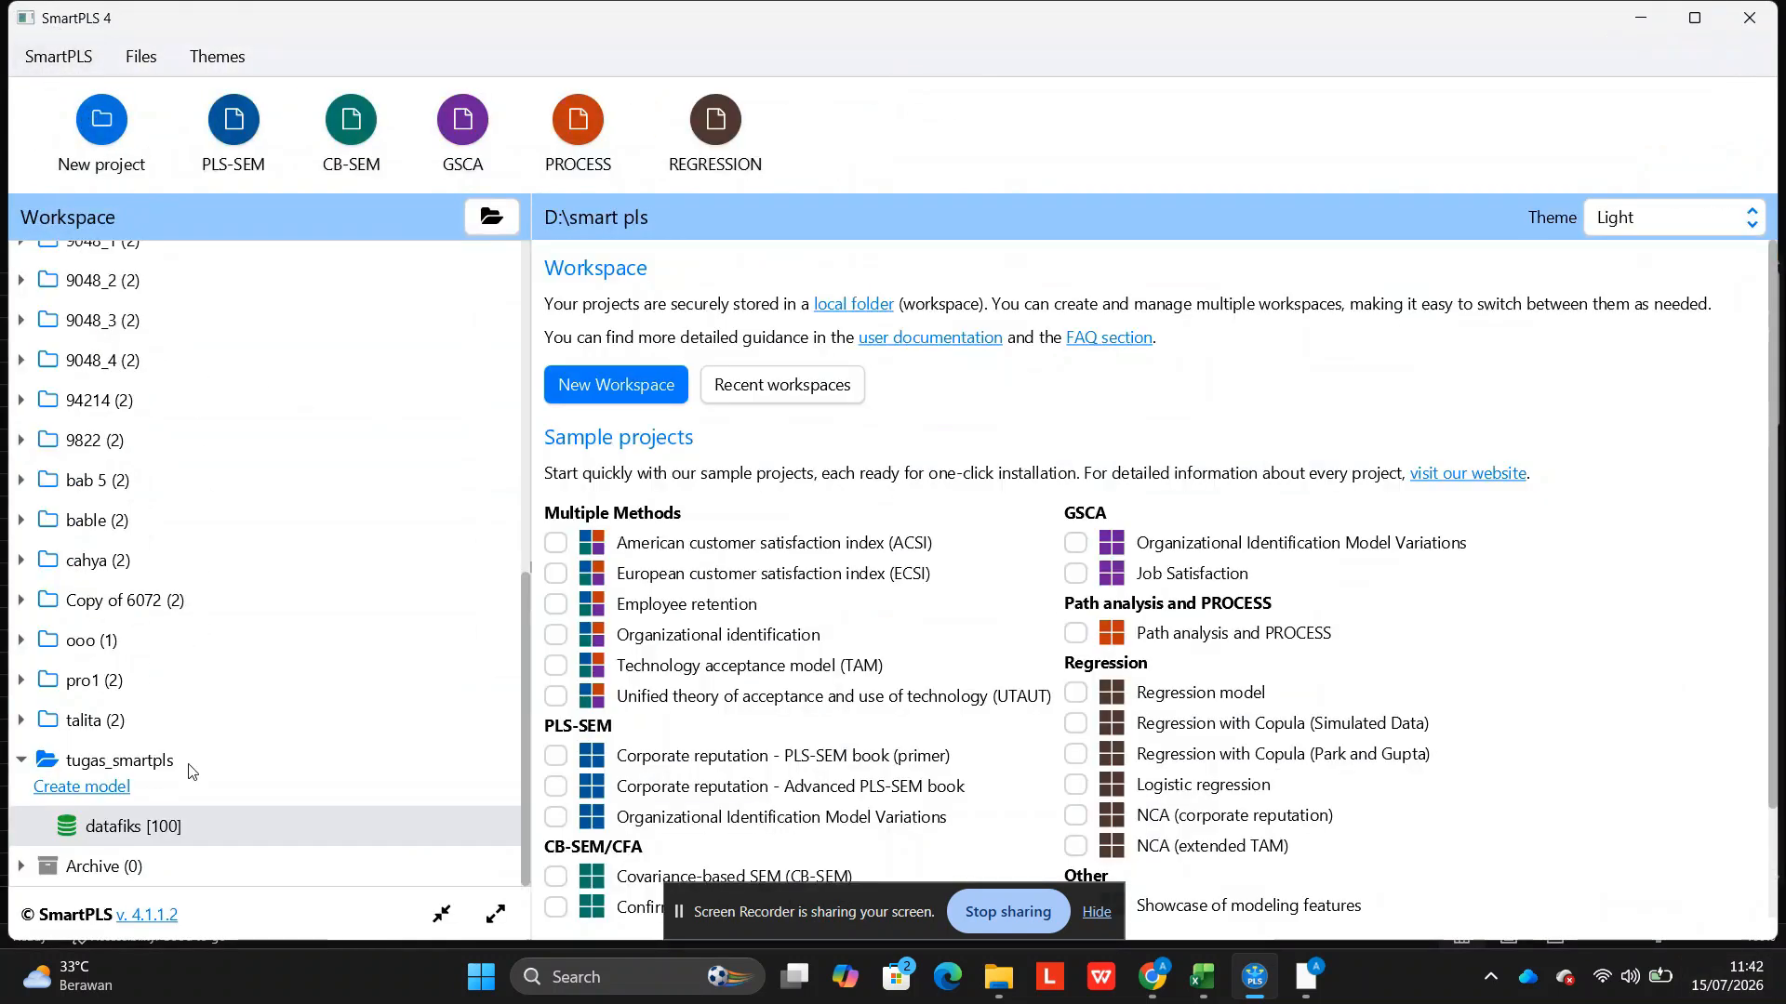
Create a PLS-SEM model named tugas_mediasi in the tugas_smartpls project.
click(111, 789)
click(793, 473)
click(806, 519)
click(810, 558)
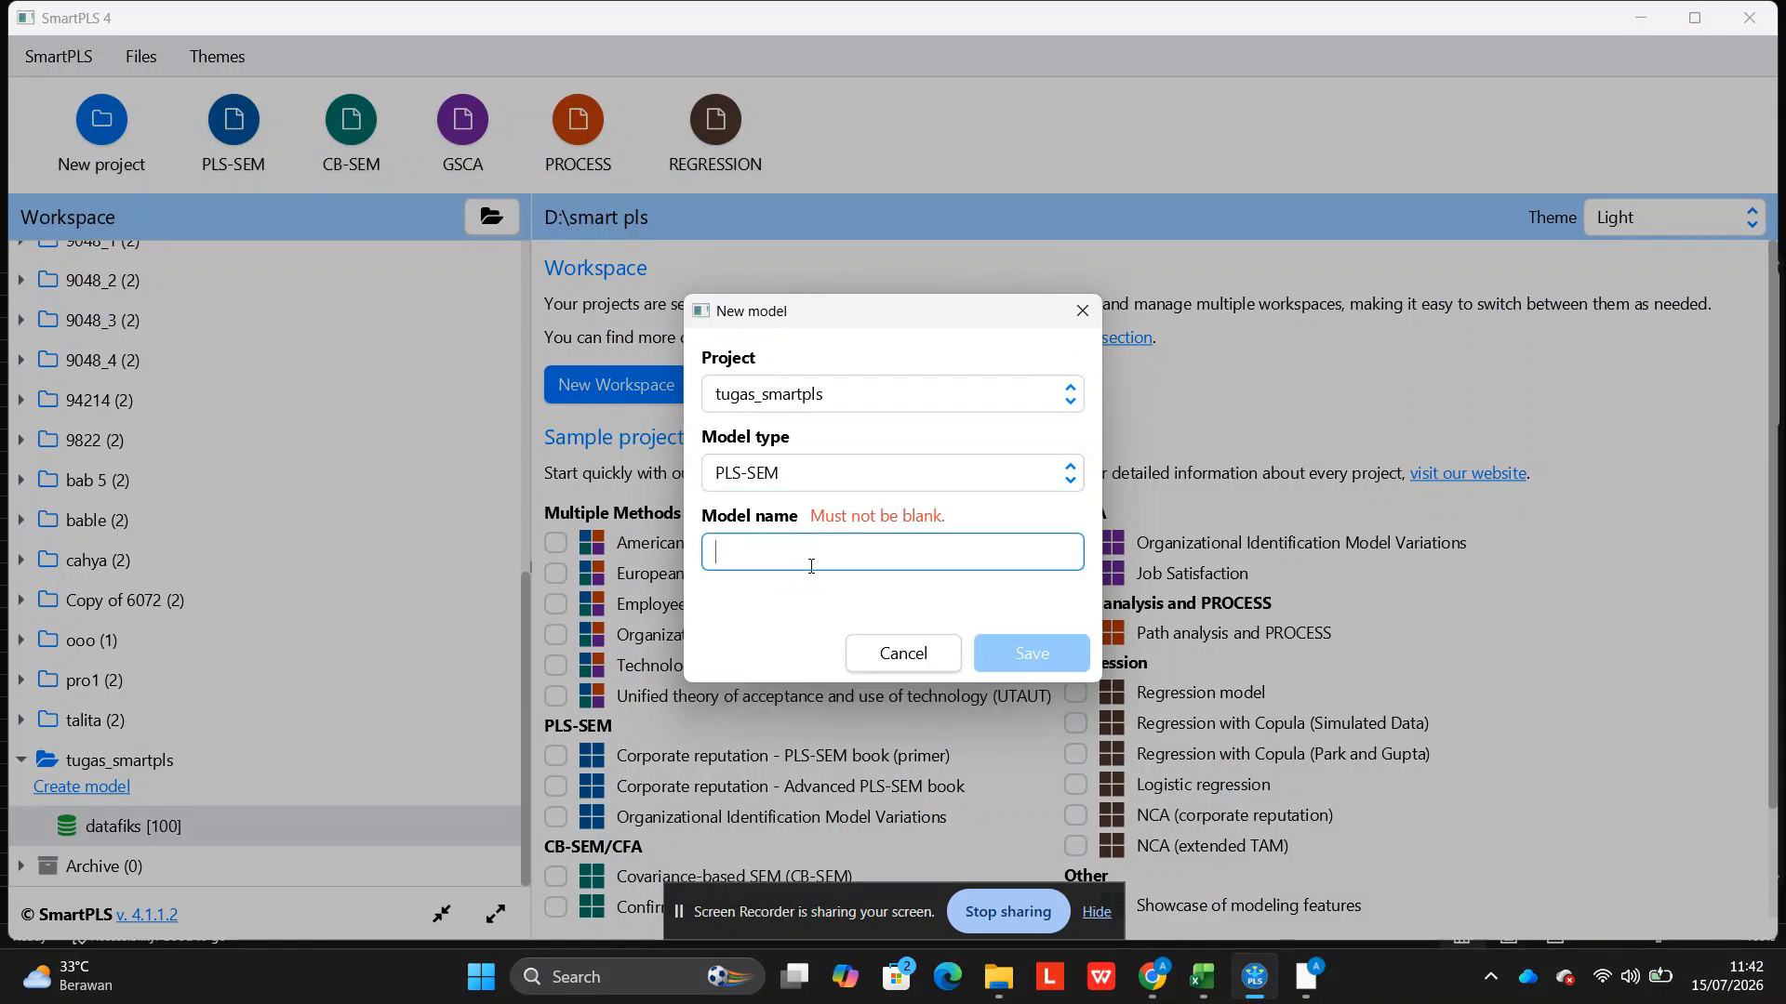
text(tugas)
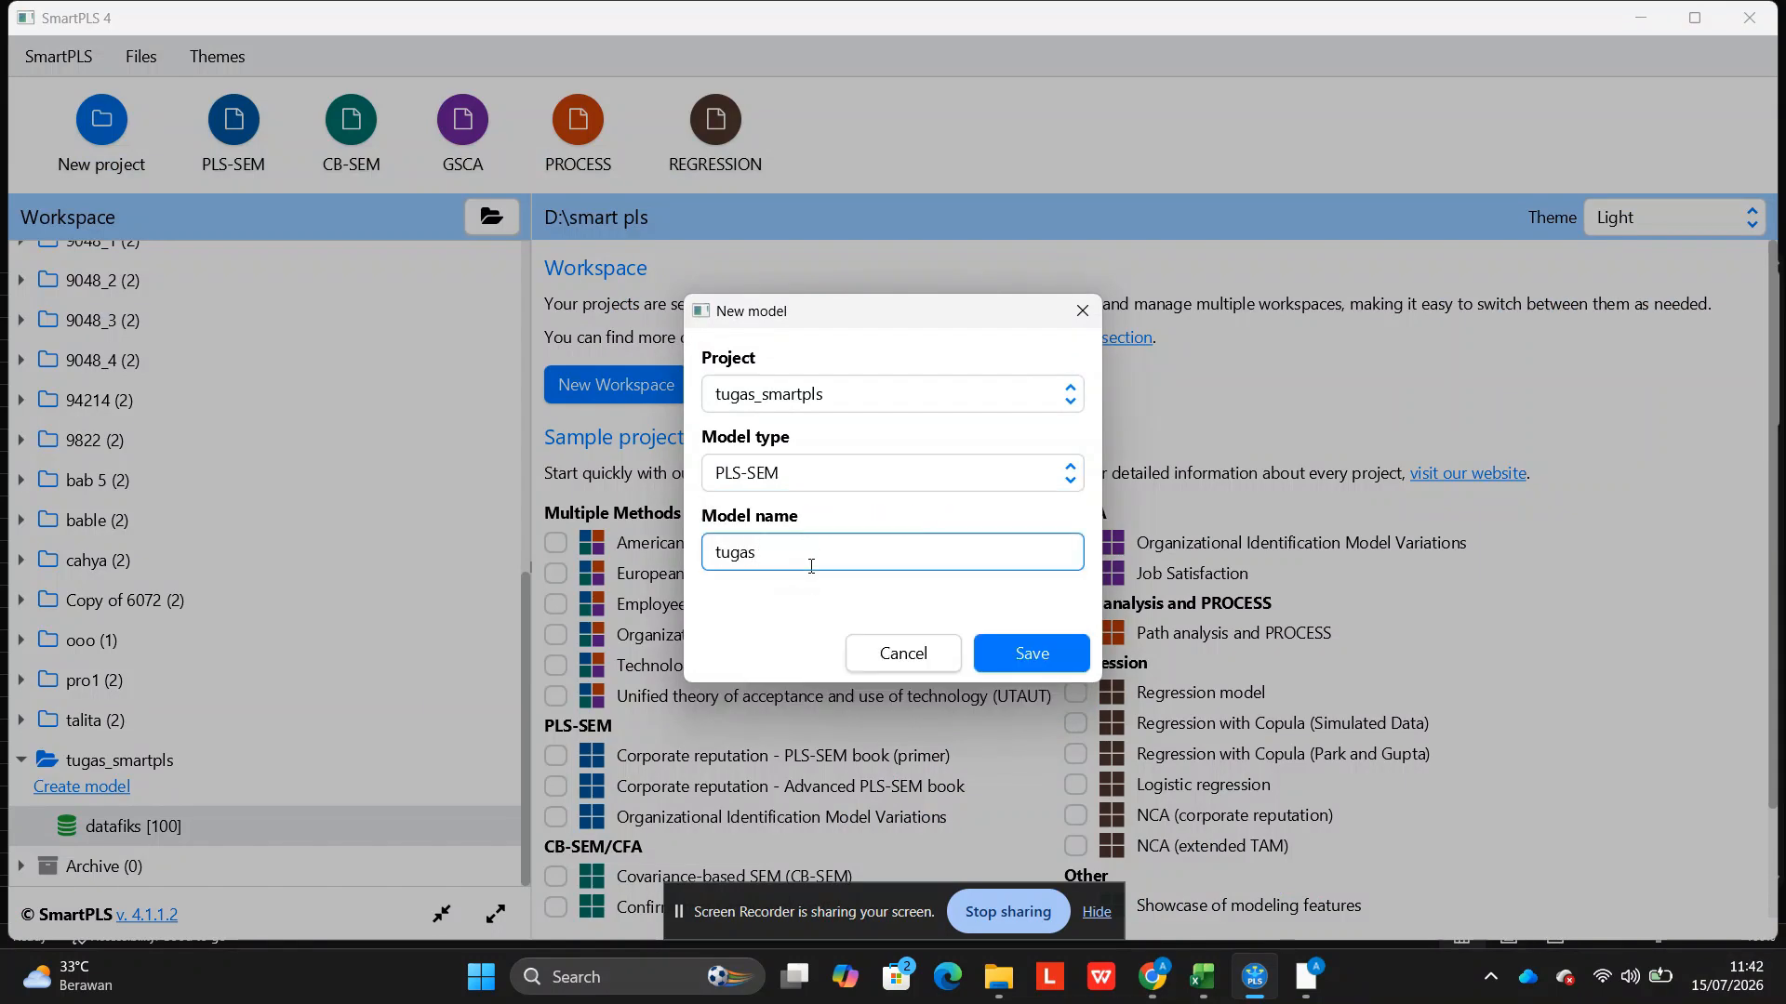
text(_mediasi)
key(Return)
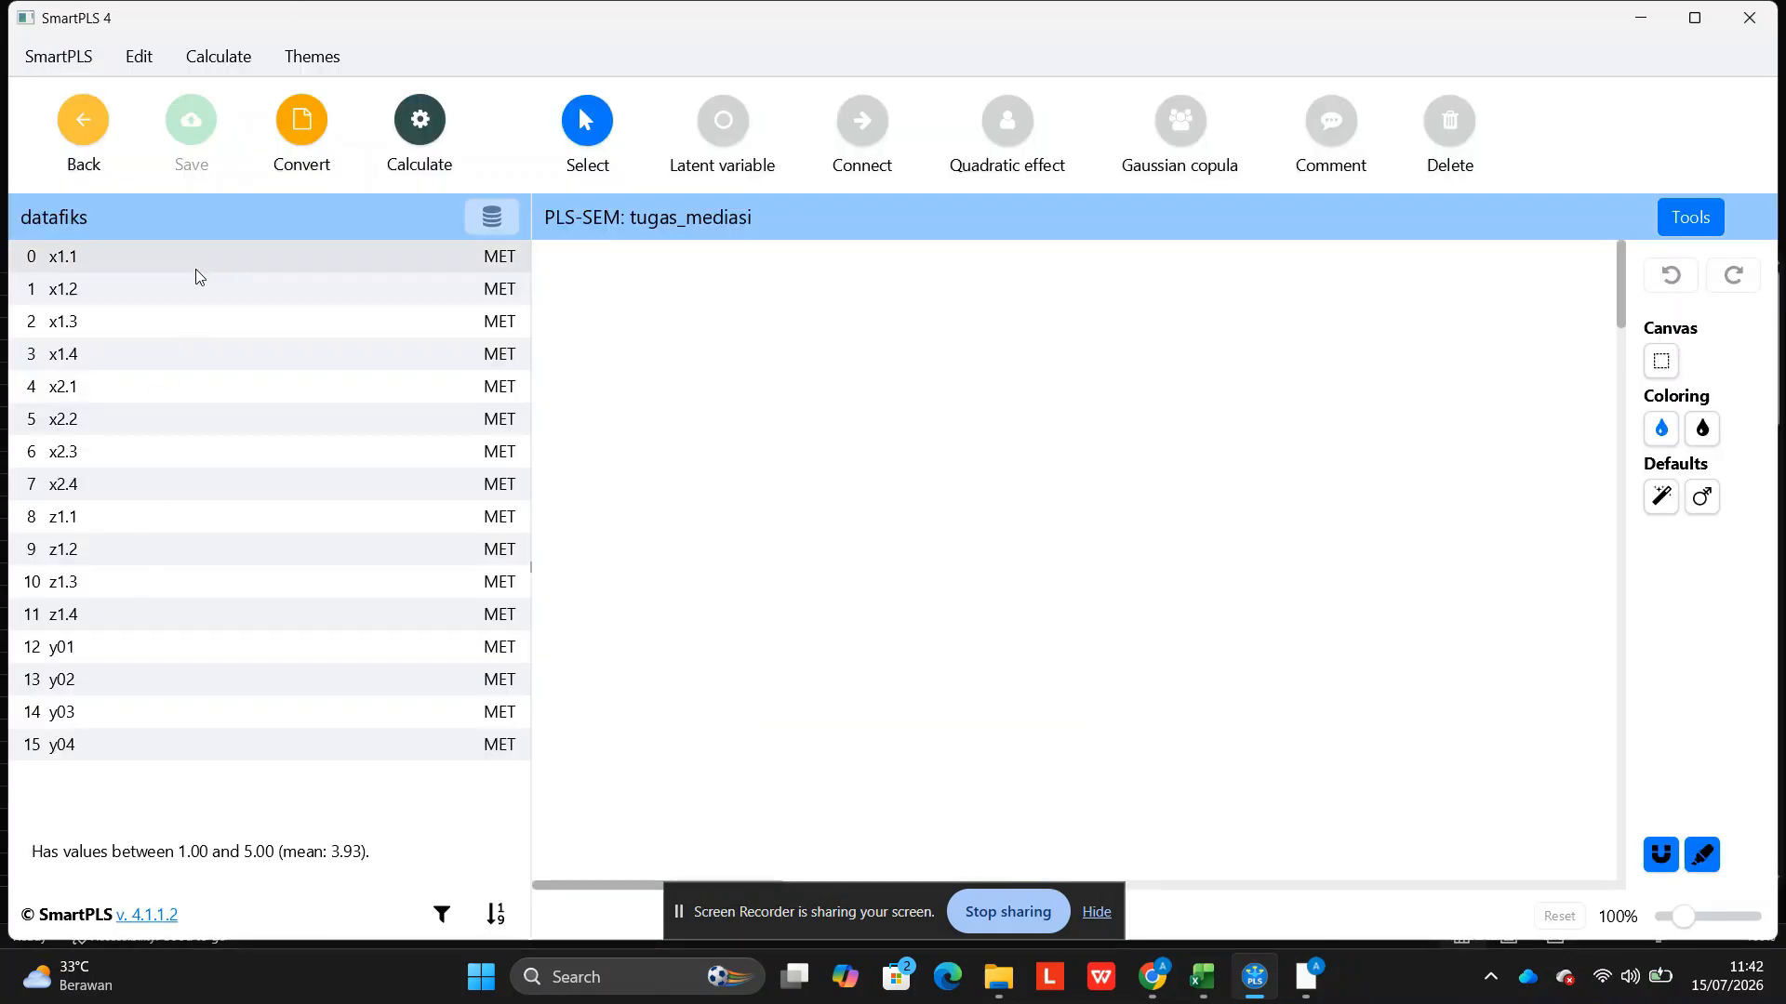
Add latent variable x1. with indicators x1.1 to x1.4 and, below it, x2. with indicators x2.1 to x2.4.
shift+click(117, 365)
drag(165, 320, 780, 328)
click(1000, 406)
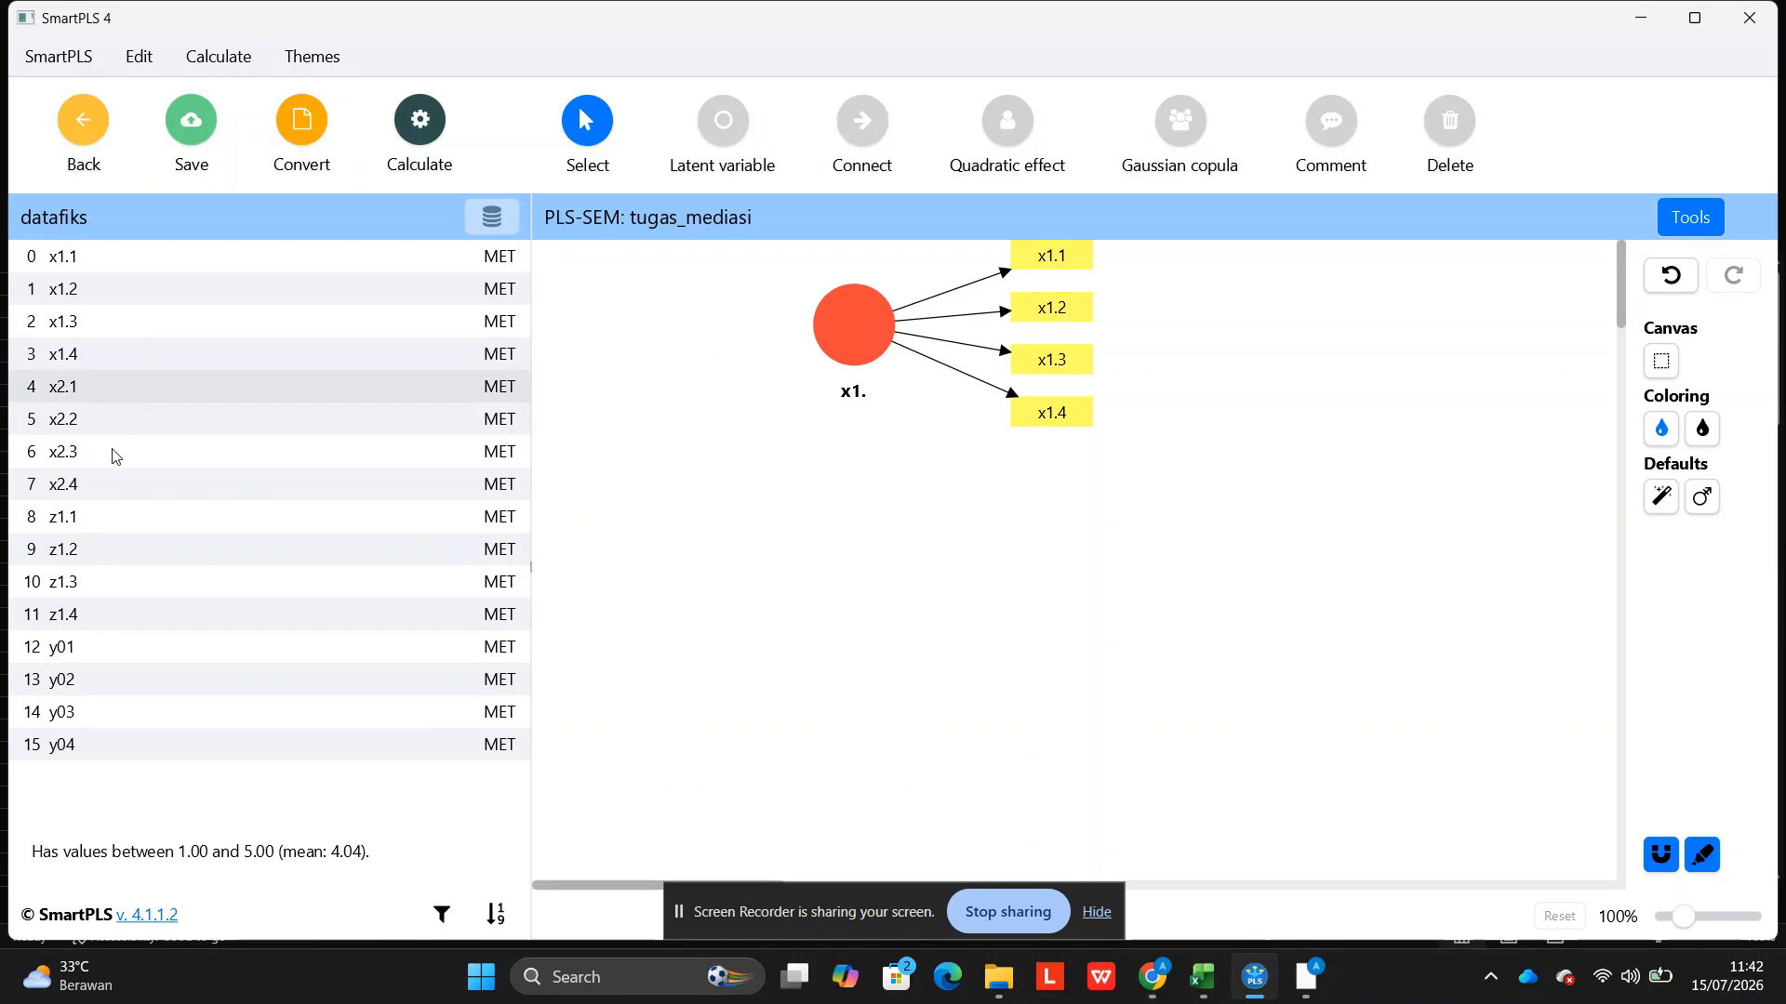
shift+click(101, 482)
drag(100, 458, 869, 644)
click(1036, 604)
Add latent variable z1. with indicators z1.1 to z1.4 and latent variable y0 with indicators y01 to y04, beside the x variables.
click(223, 521)
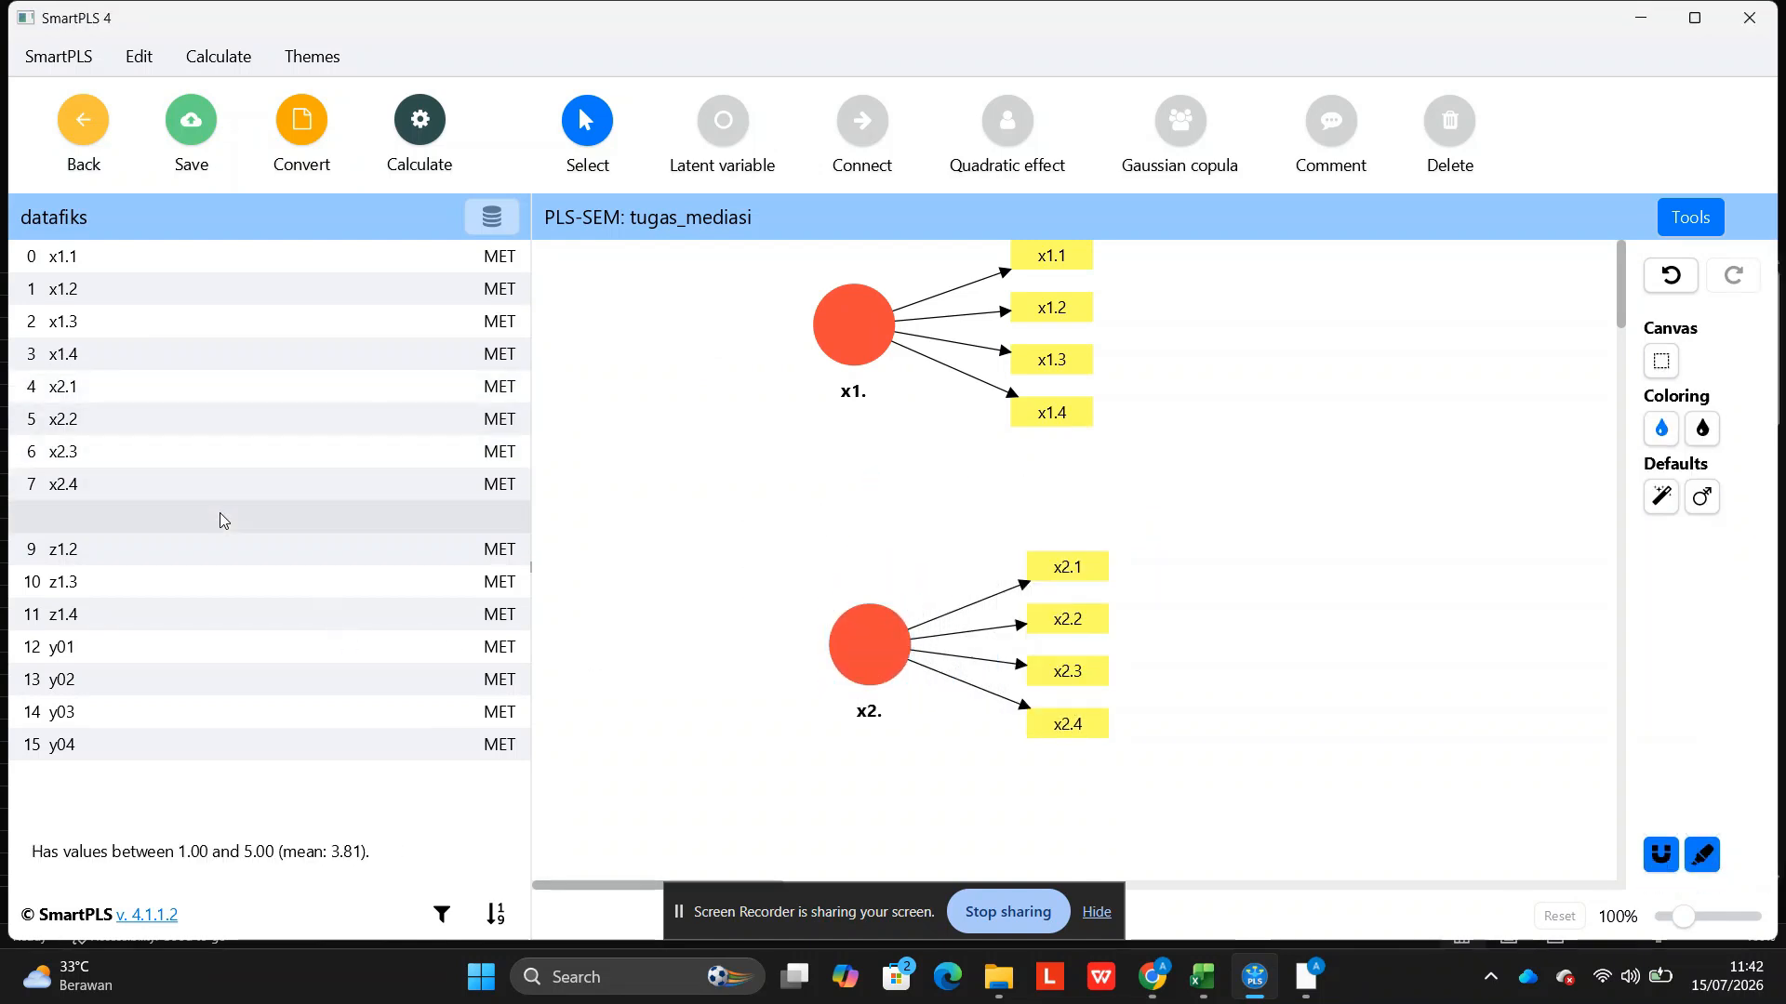
shift+click(151, 614)
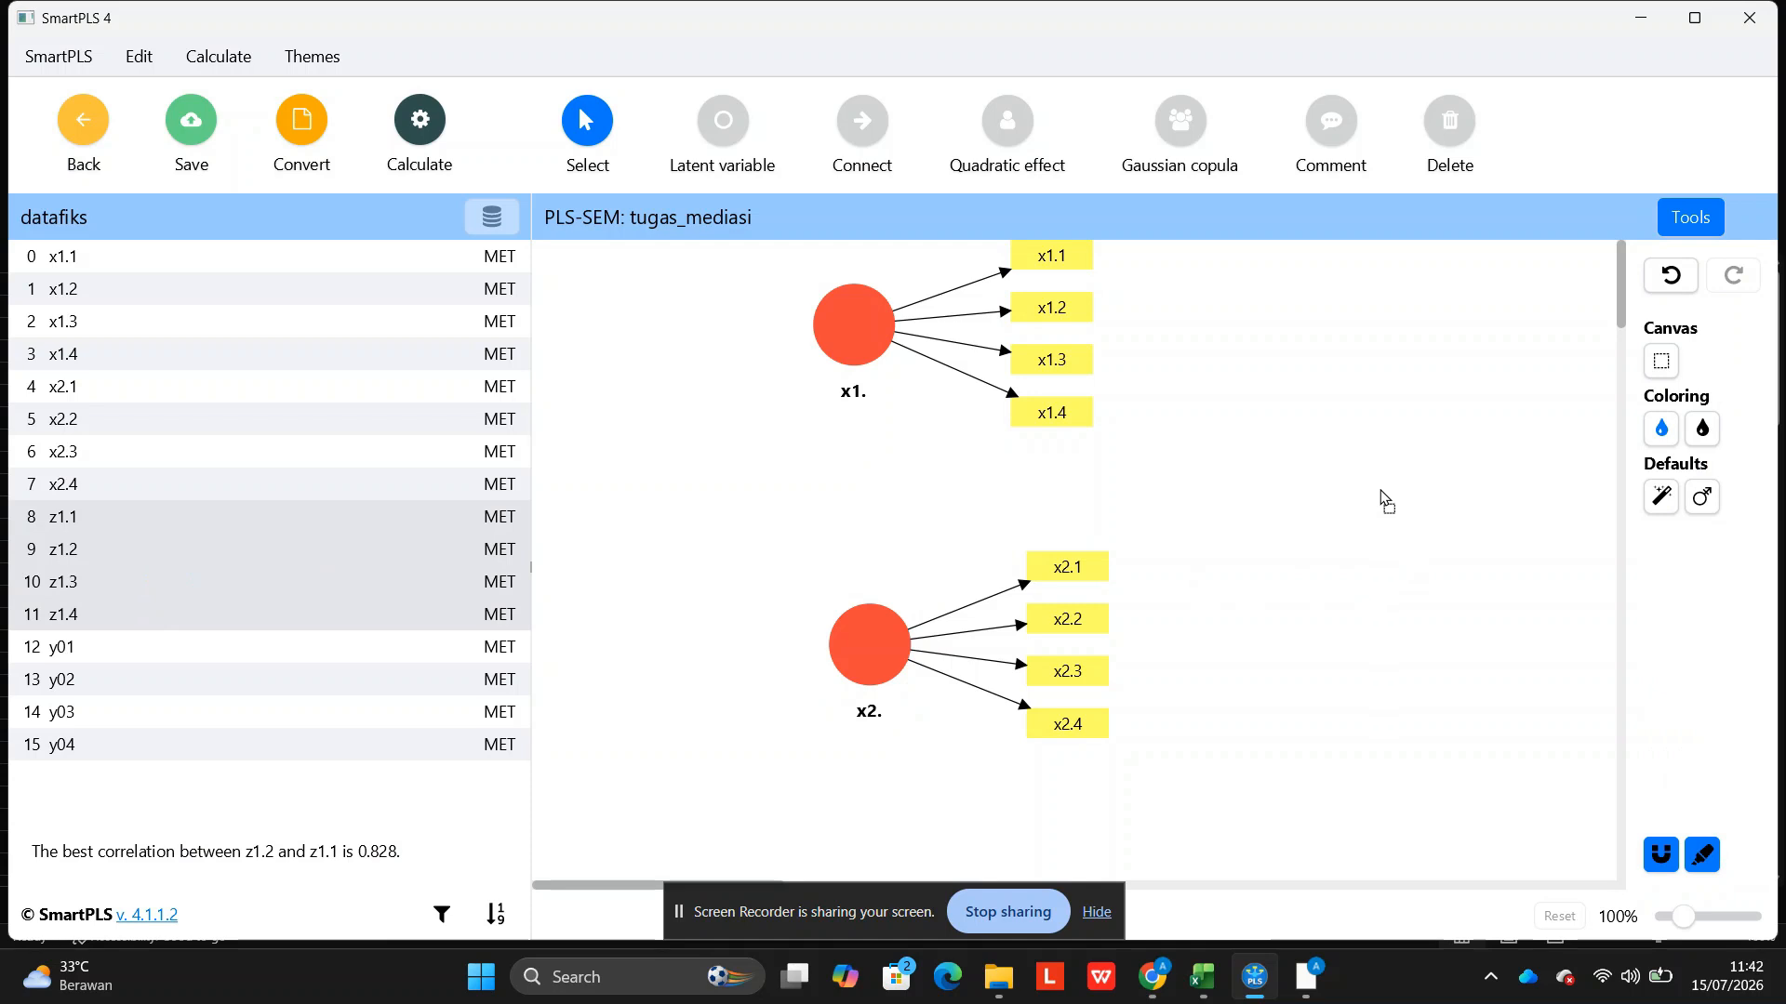
drag(1380, 491, 1381, 495)
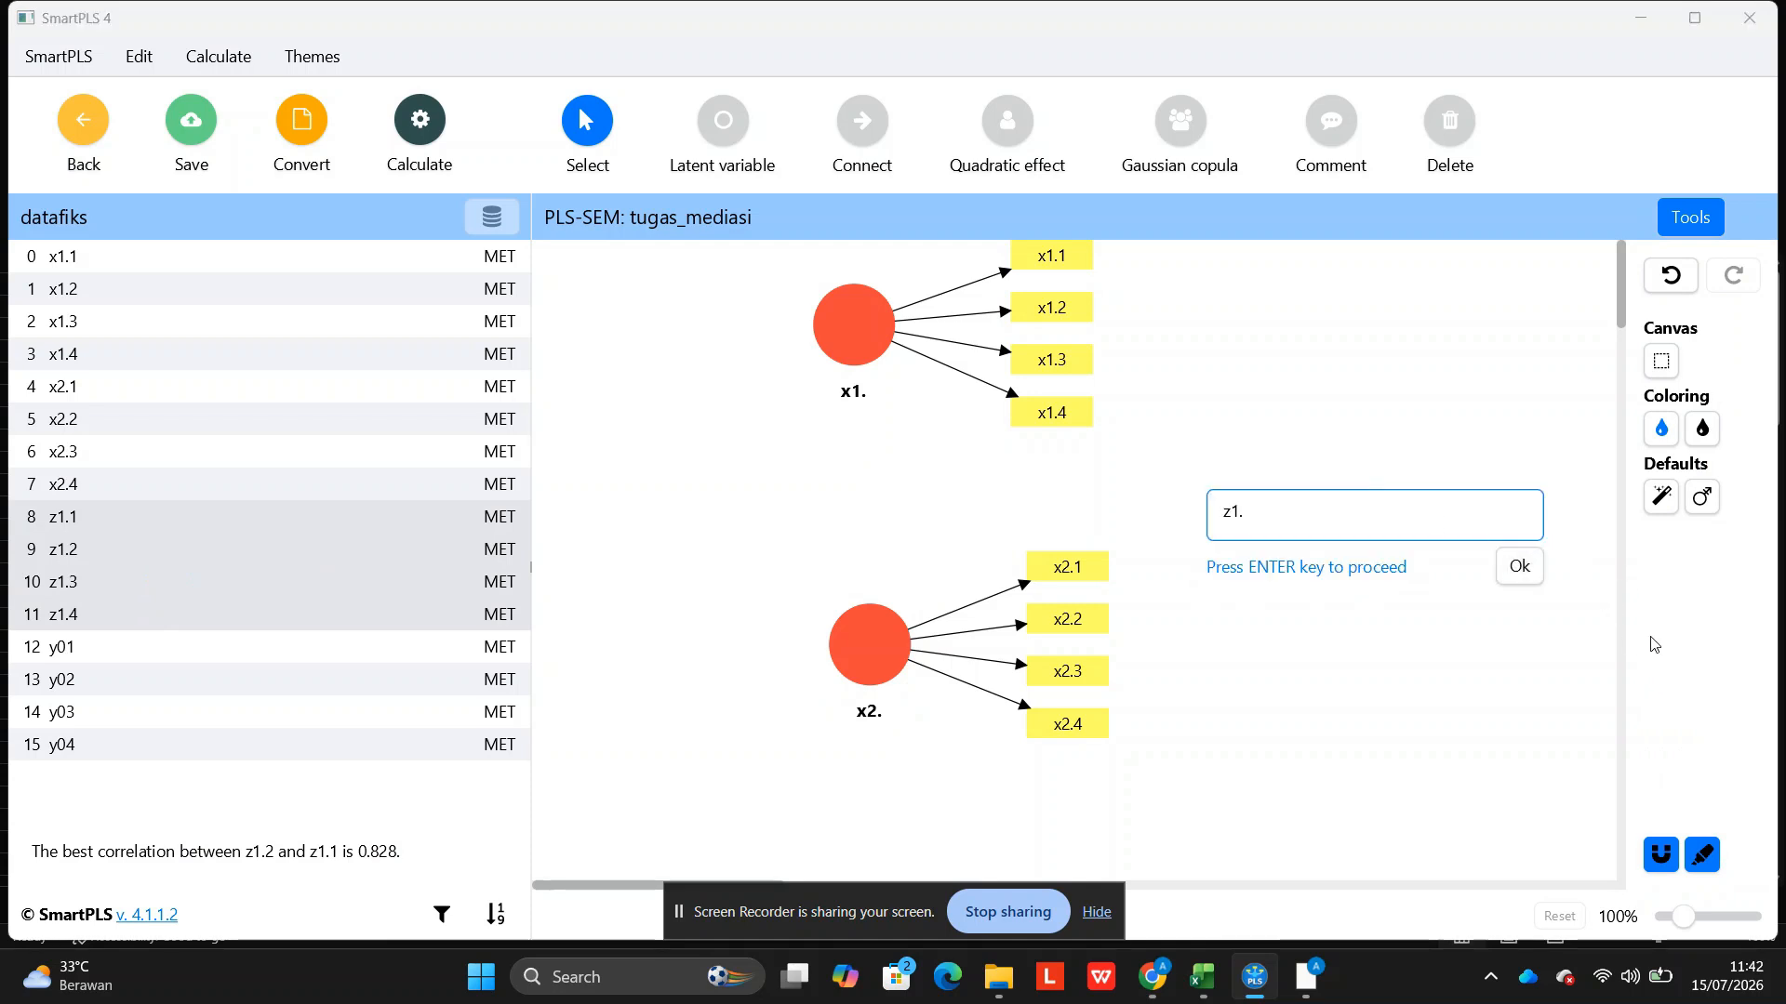
click(1519, 566)
drag(1360, 476, 1352, 465)
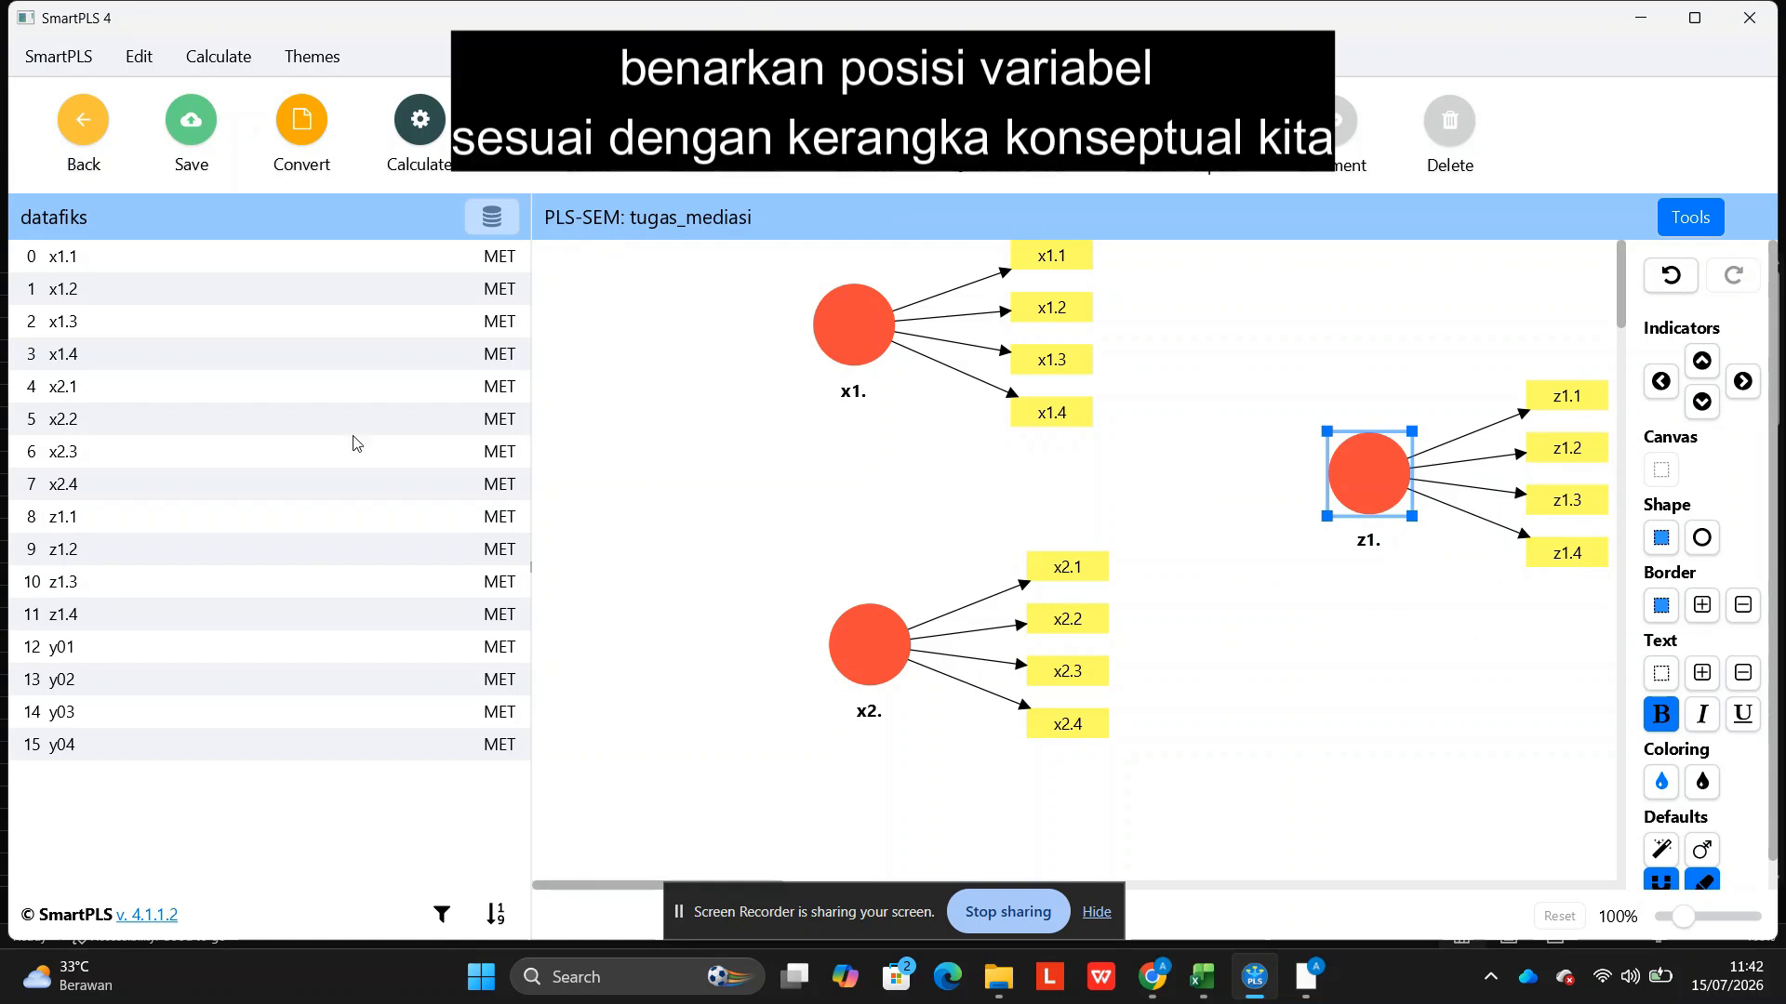
click(185, 642)
shift+click(172, 742)
drag(172, 742, 1421, 646)
click(1473, 734)
Reposition the whole model on the canvas so all latent variables and their indicators have room.
click(1670, 915)
drag(600, 887, 647, 887)
drag(815, 410, 1079, 349)
click(1743, 381)
click(1674, 917)
key(ctrl+a)
drag(957, 388, 973, 465)
click(884, 535)
Move z1. to the upper middle of the model, between x1. and y0, and align its indicators to the top.
drag(655, 370, 667, 371)
click(974, 462)
drag(1391, 476, 1357, 460)
drag(971, 460, 1070, 368)
click(1702, 361)
Place x2. below x1. and align the indicators of both latent variables to the left.
drag(657, 572, 692, 622)
click(668, 372)
click(1661, 381)
click(675, 609)
click(1661, 381)
Adjust the positions of x1. and z1., and lower y0 so it sits at a height between x1. and x2.
drag(669, 377, 685, 377)
drag(1082, 372, 1052, 368)
click(1362, 473)
drag(1361, 472, 1349, 518)
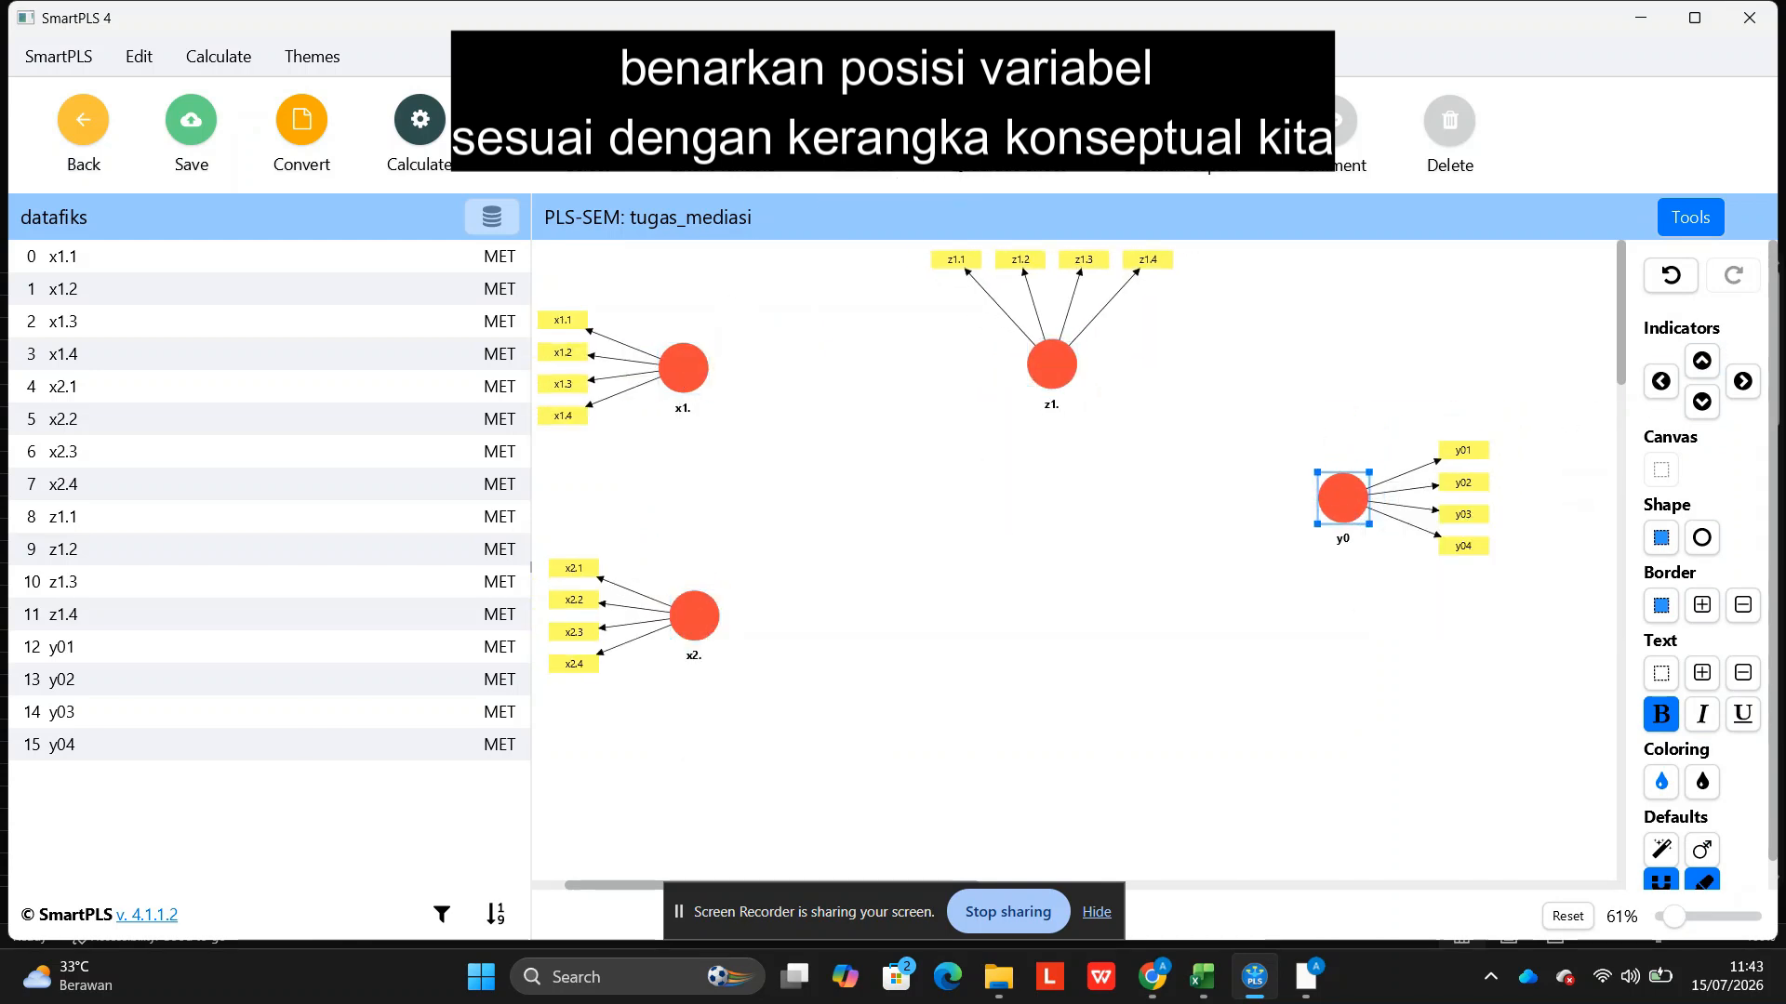
Rename latent variable x1. to motivasi kerja and x2. to stres kerja.
double_click(684, 368)
text(motivasi ke)
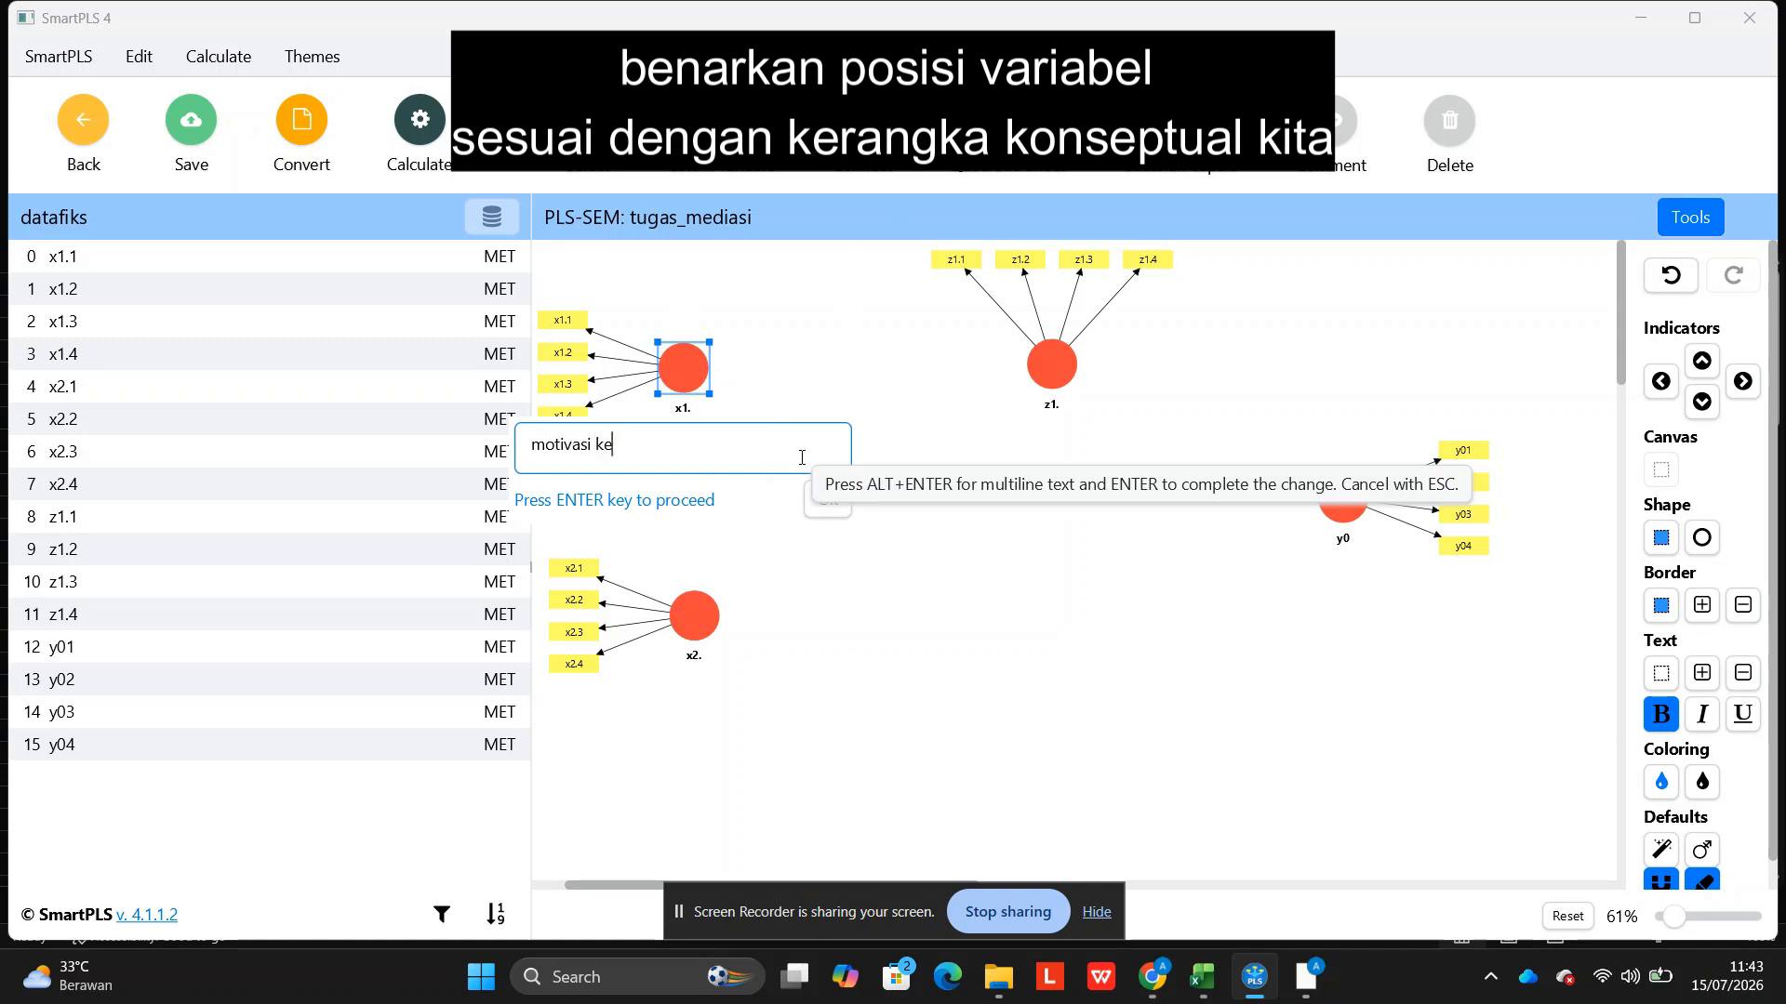
text(rja)
key(Return)
double_click(702, 635)
text(stres kerja)
key(Return)
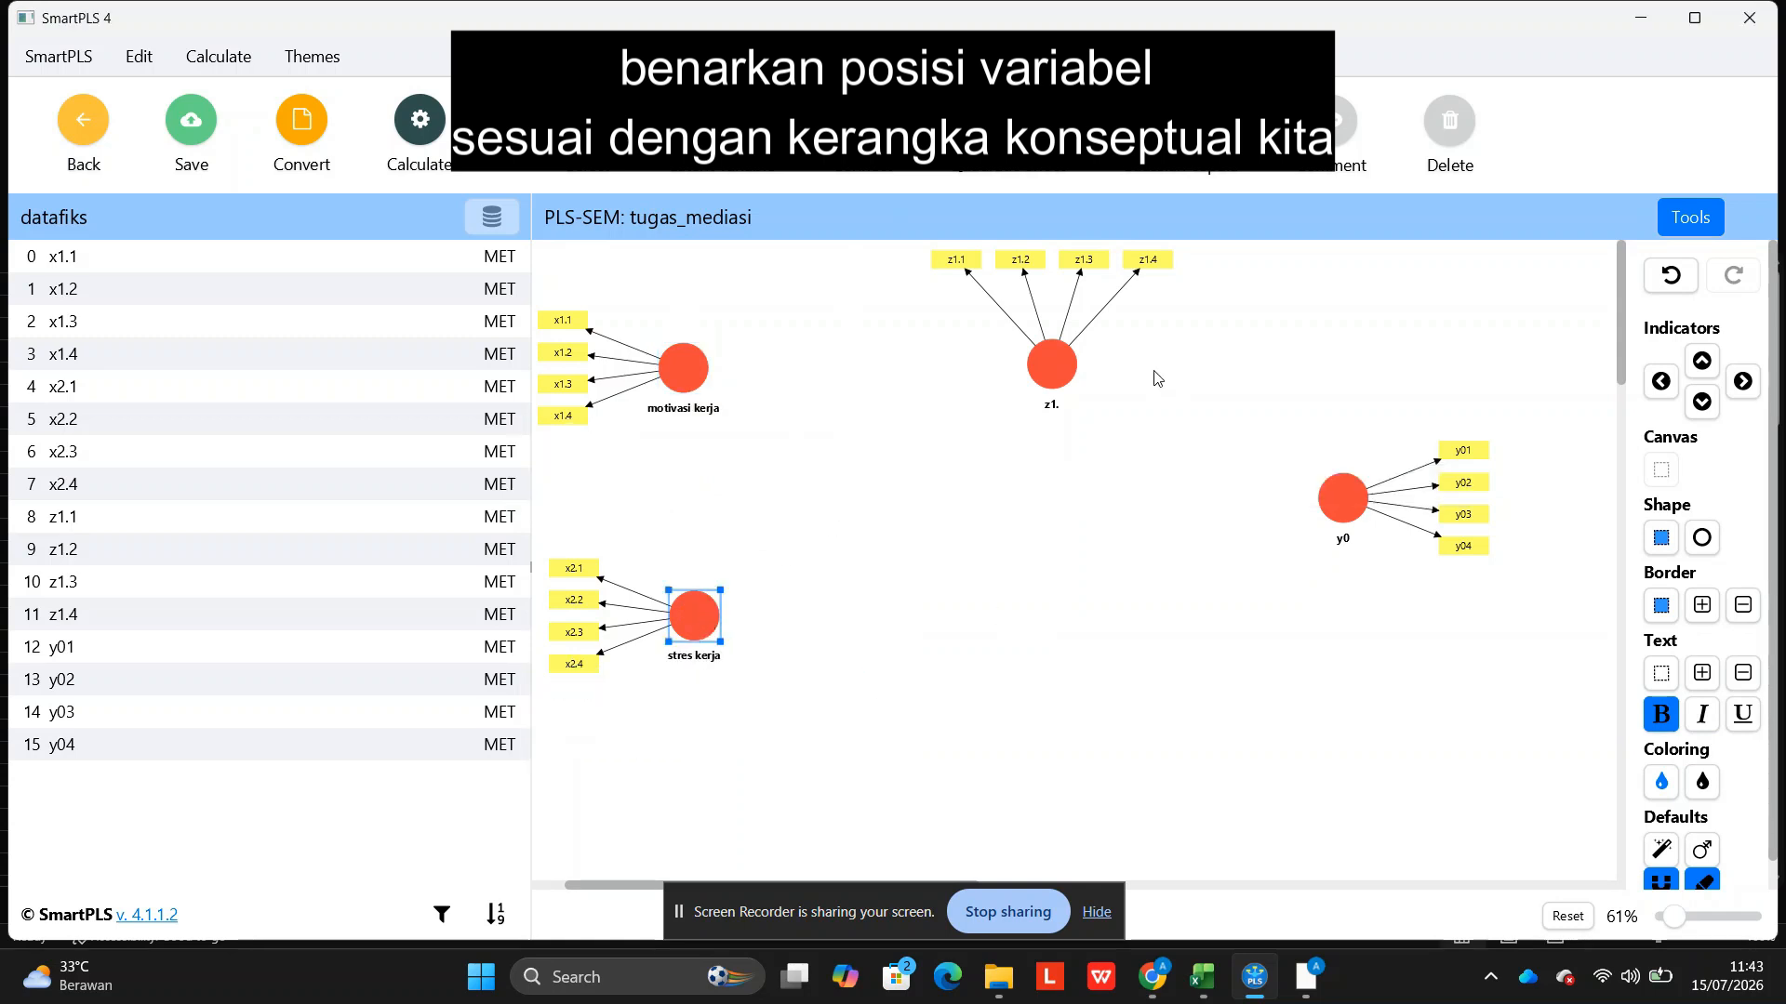
Rename latent variable z1. to penilaian and y0 to kinerja karyawan.
double_click(1058, 399)
text(z)
text(enilaian)
key(Return)
click(1343, 499)
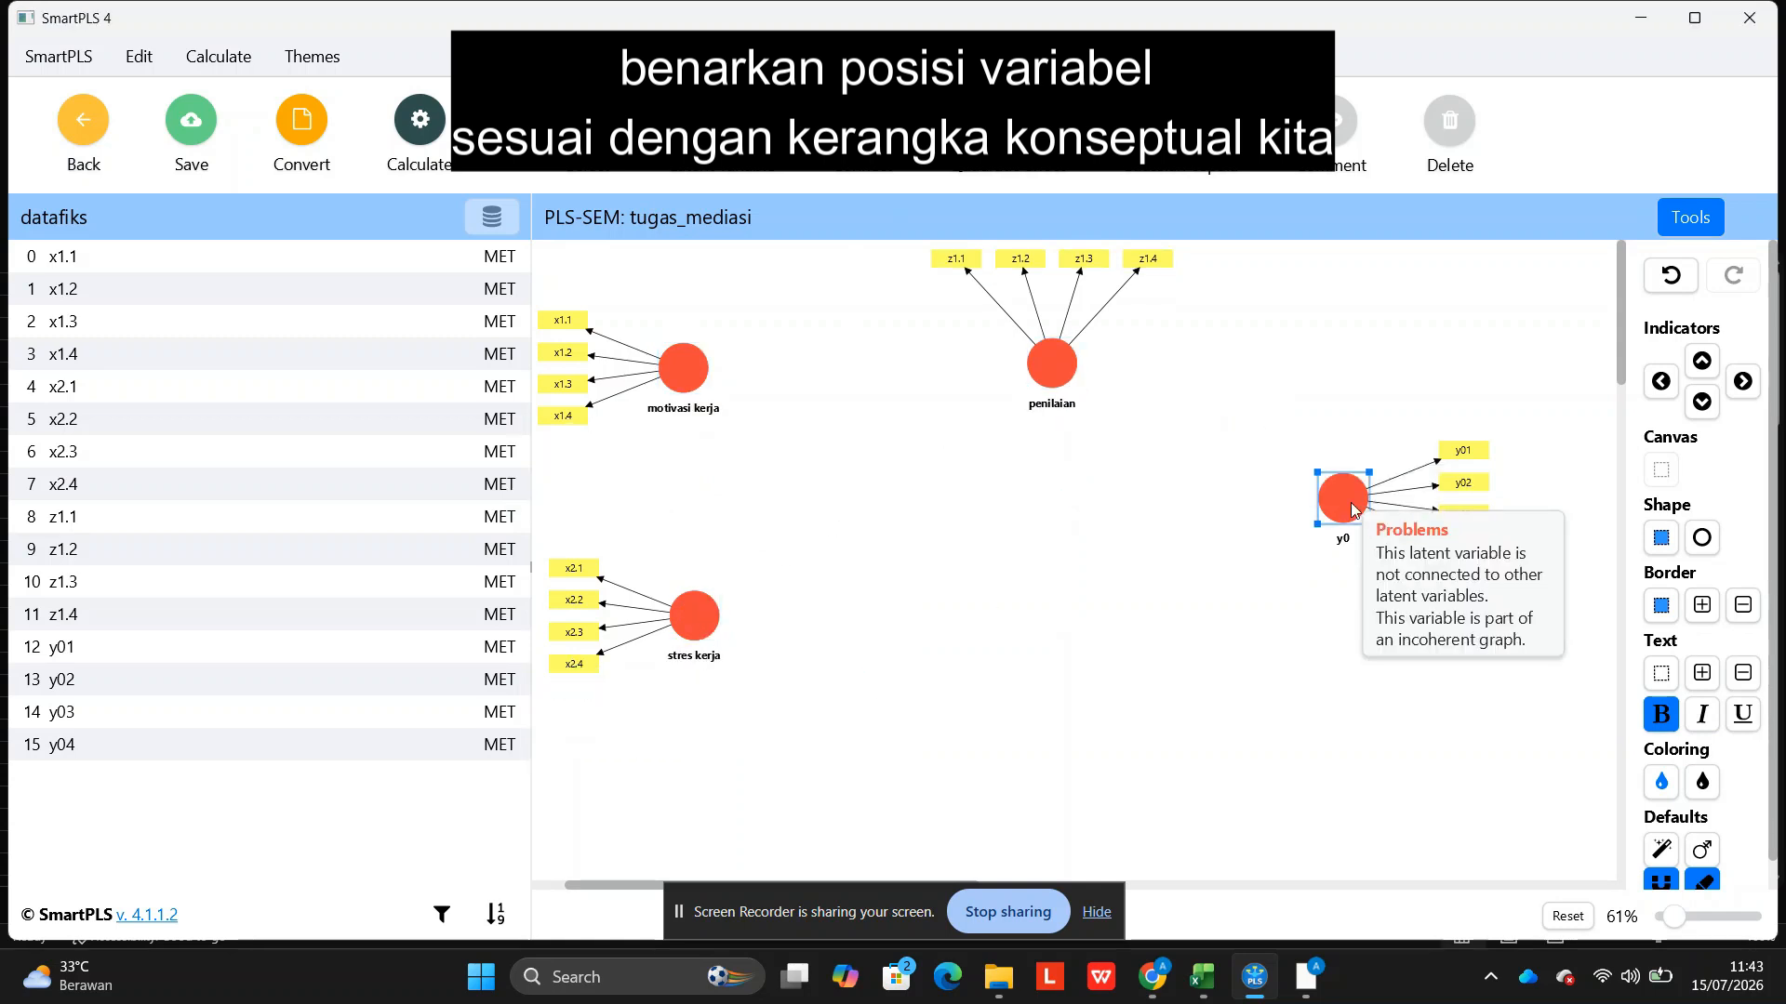
double_click(1343, 511)
drag(1220, 578, 1168, 581)
text(kinerja karyawan)
key(Return)
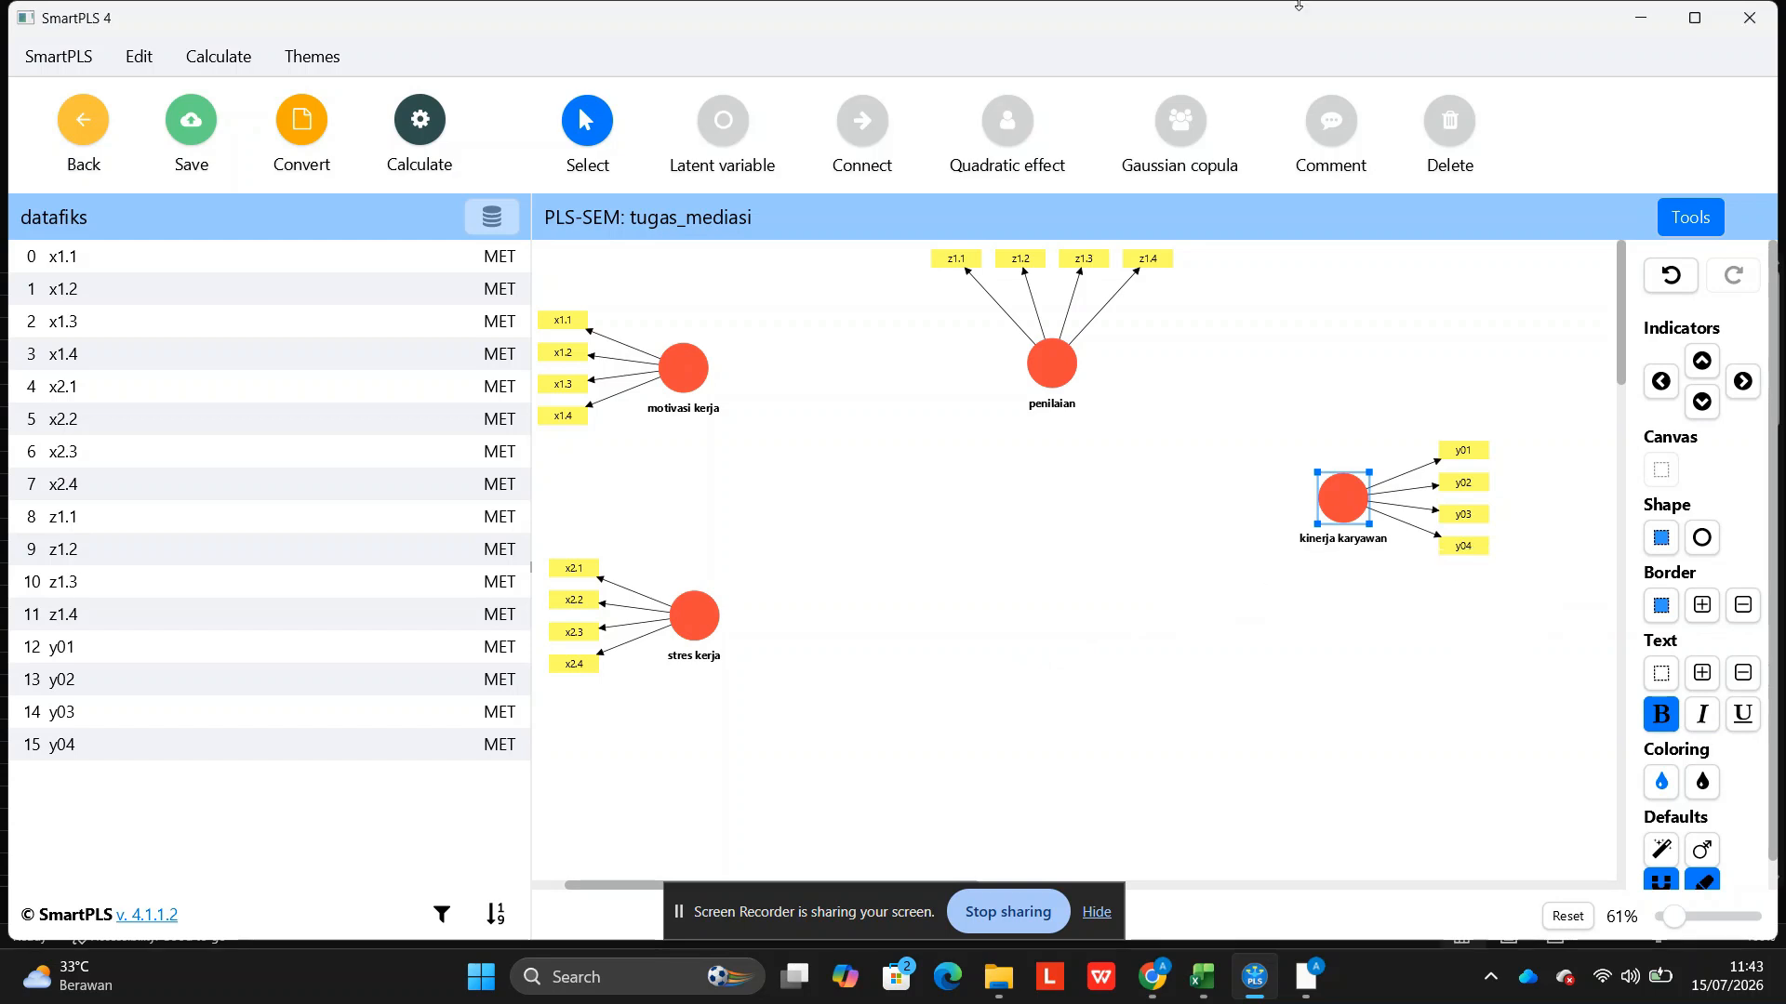
Connect motivasi kerja and stres kerja to penilaian with paths.
click(865, 134)
click(1055, 372)
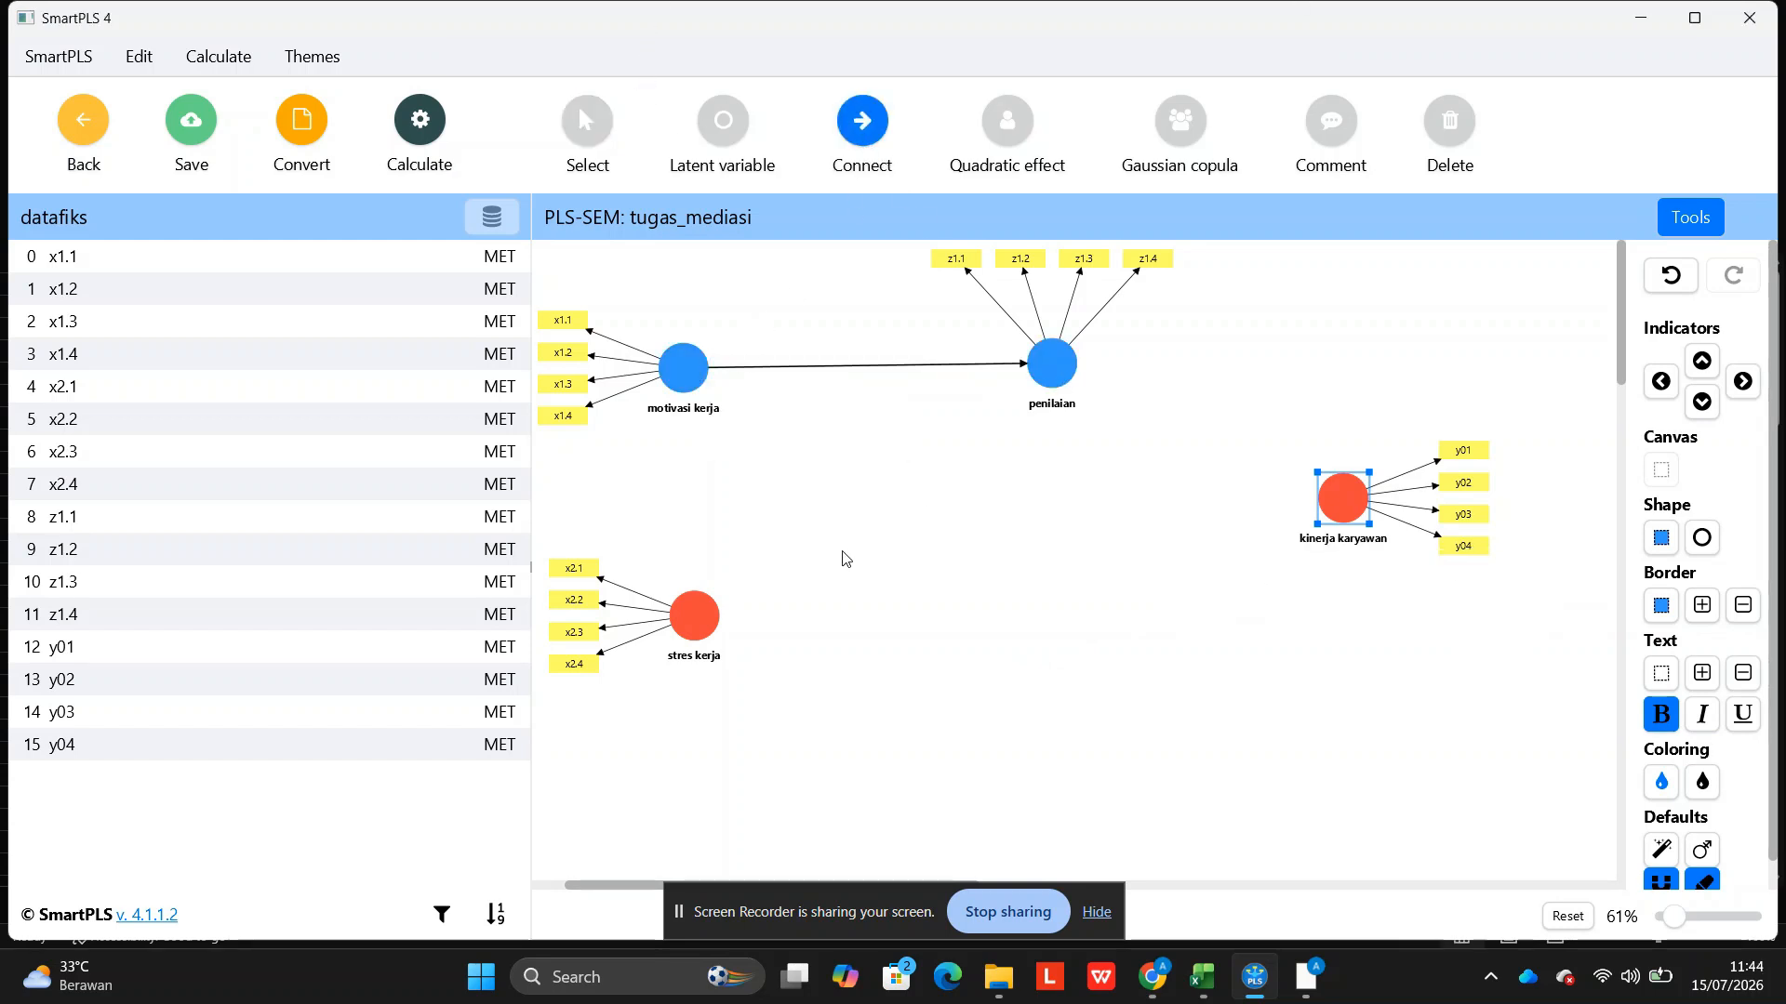
click(694, 614)
click(1062, 377)
Connect penilaian, motivasi kerja and stres kerja each to kinerja karyawan with a path.
click(1060, 372)
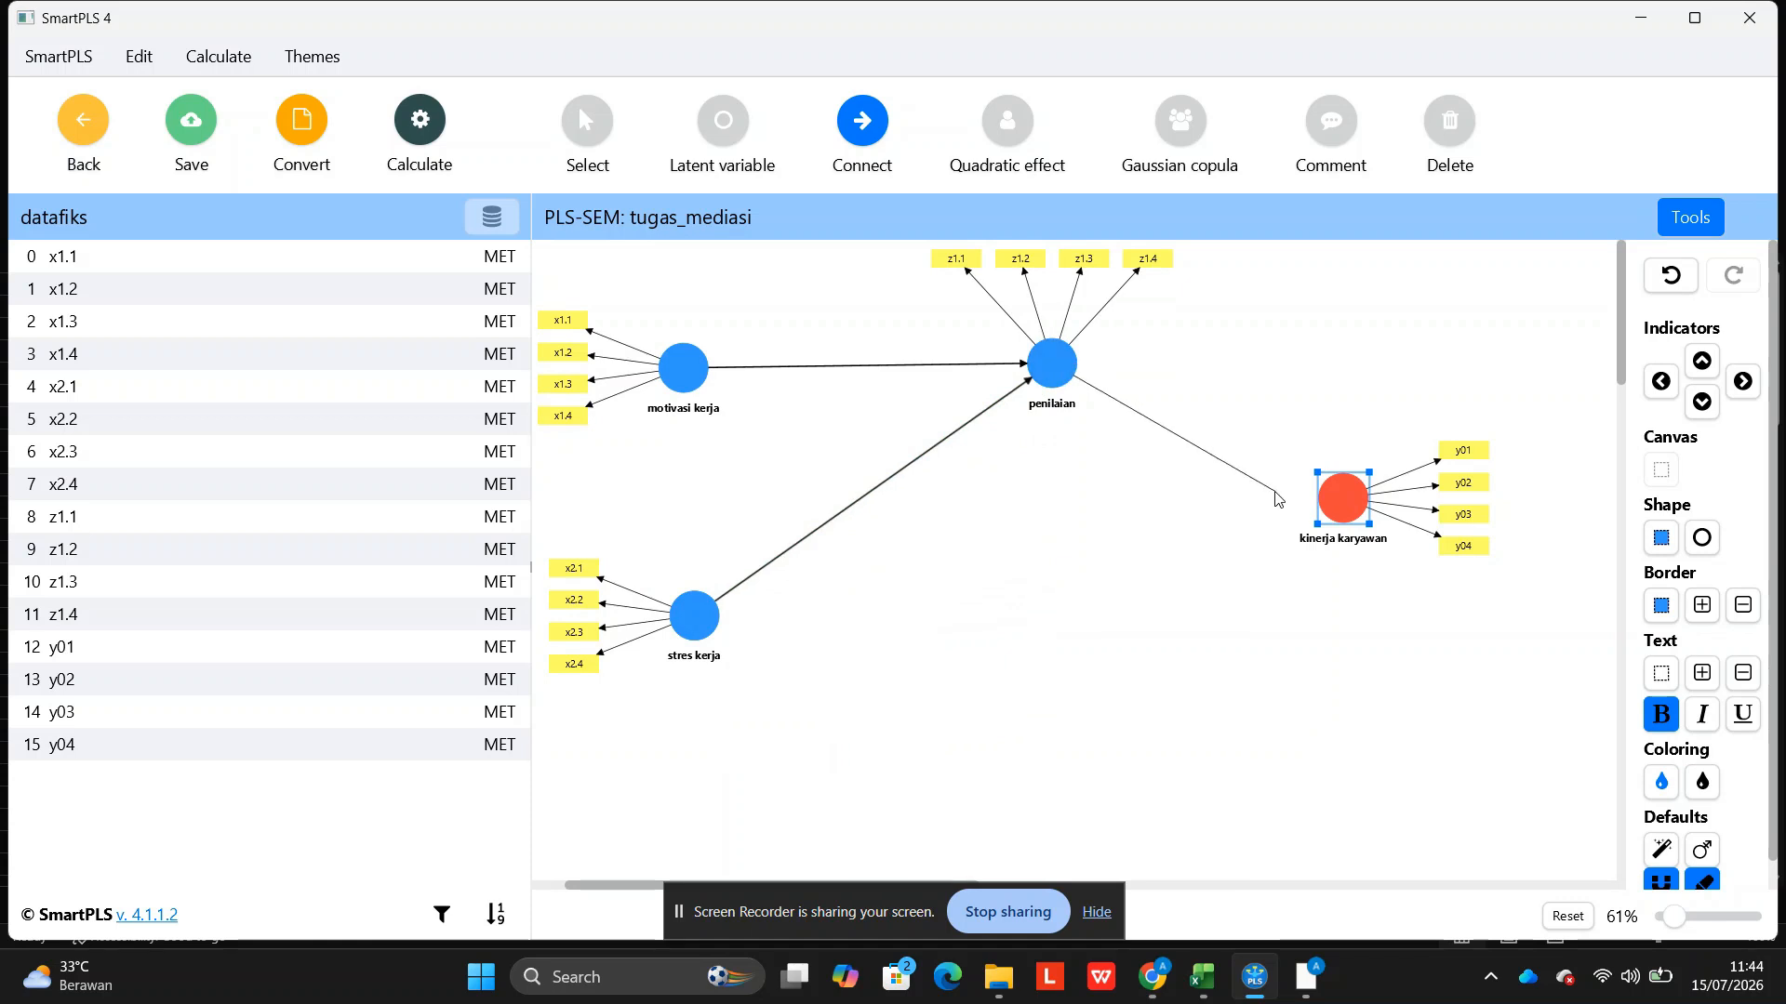
click(1330, 498)
click(662, 369)
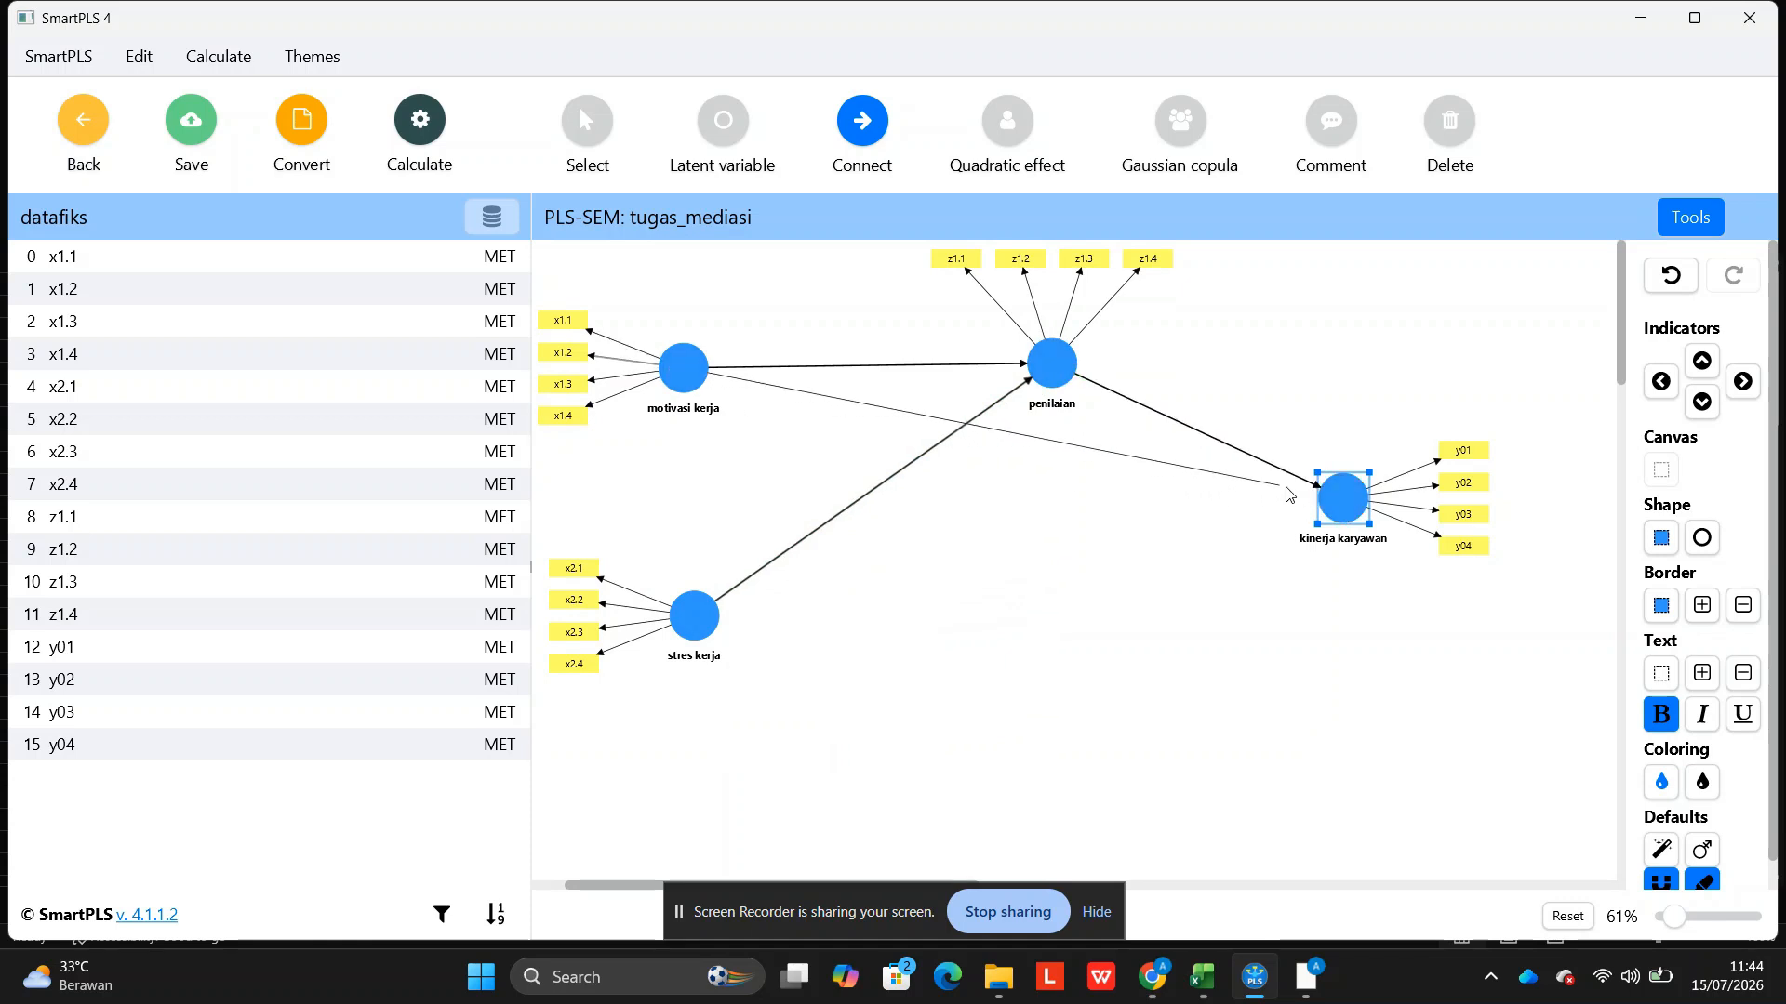
click(1339, 498)
click(709, 610)
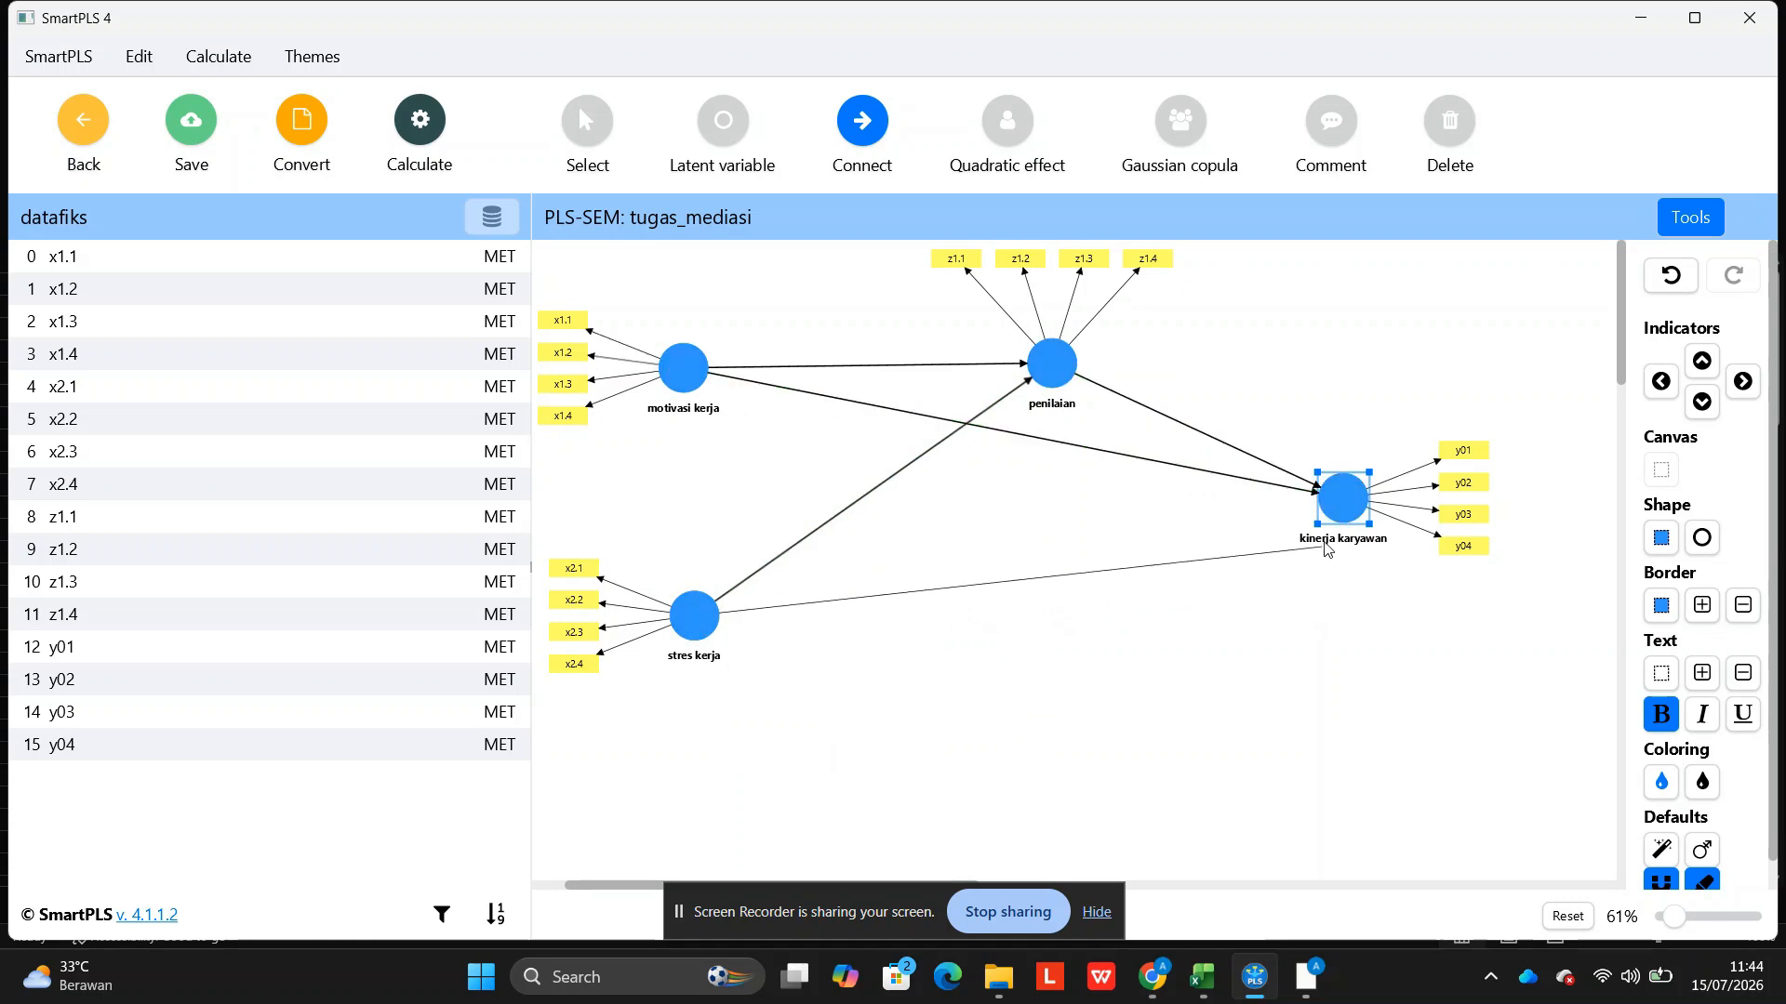
click(1344, 501)
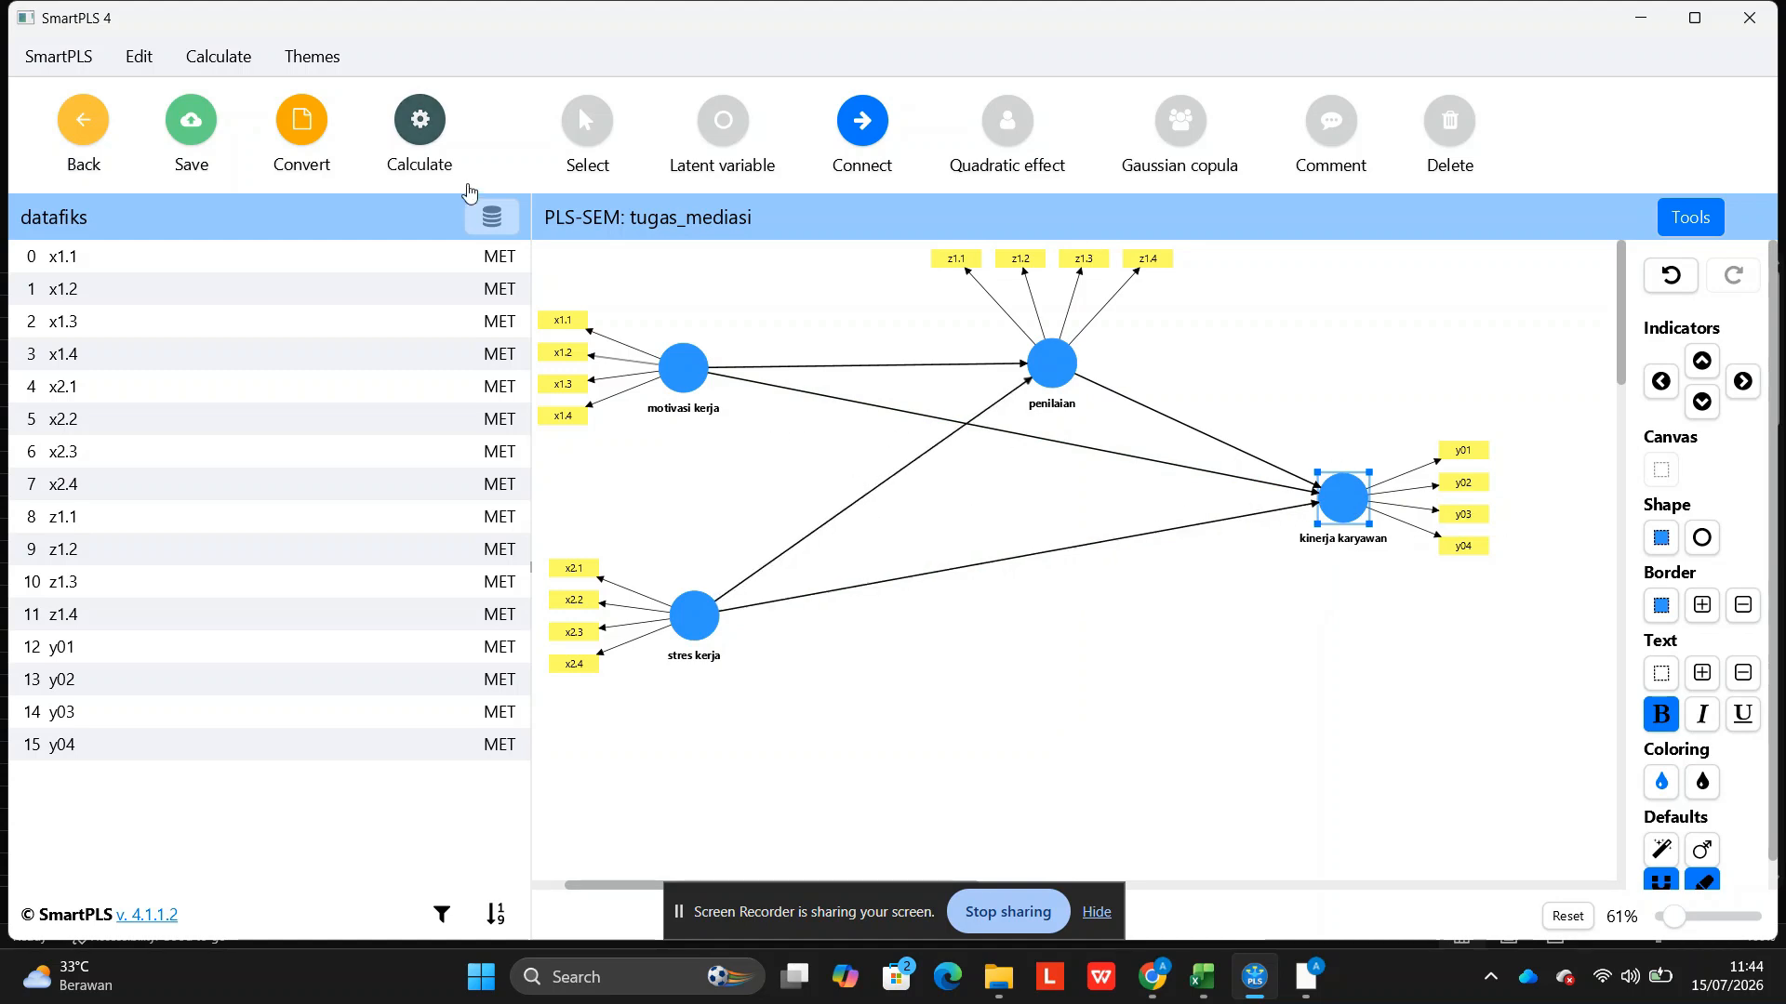
Calculate the model with the PLS-SEM algorithm and return from the report to the model diagram.
click(423, 125)
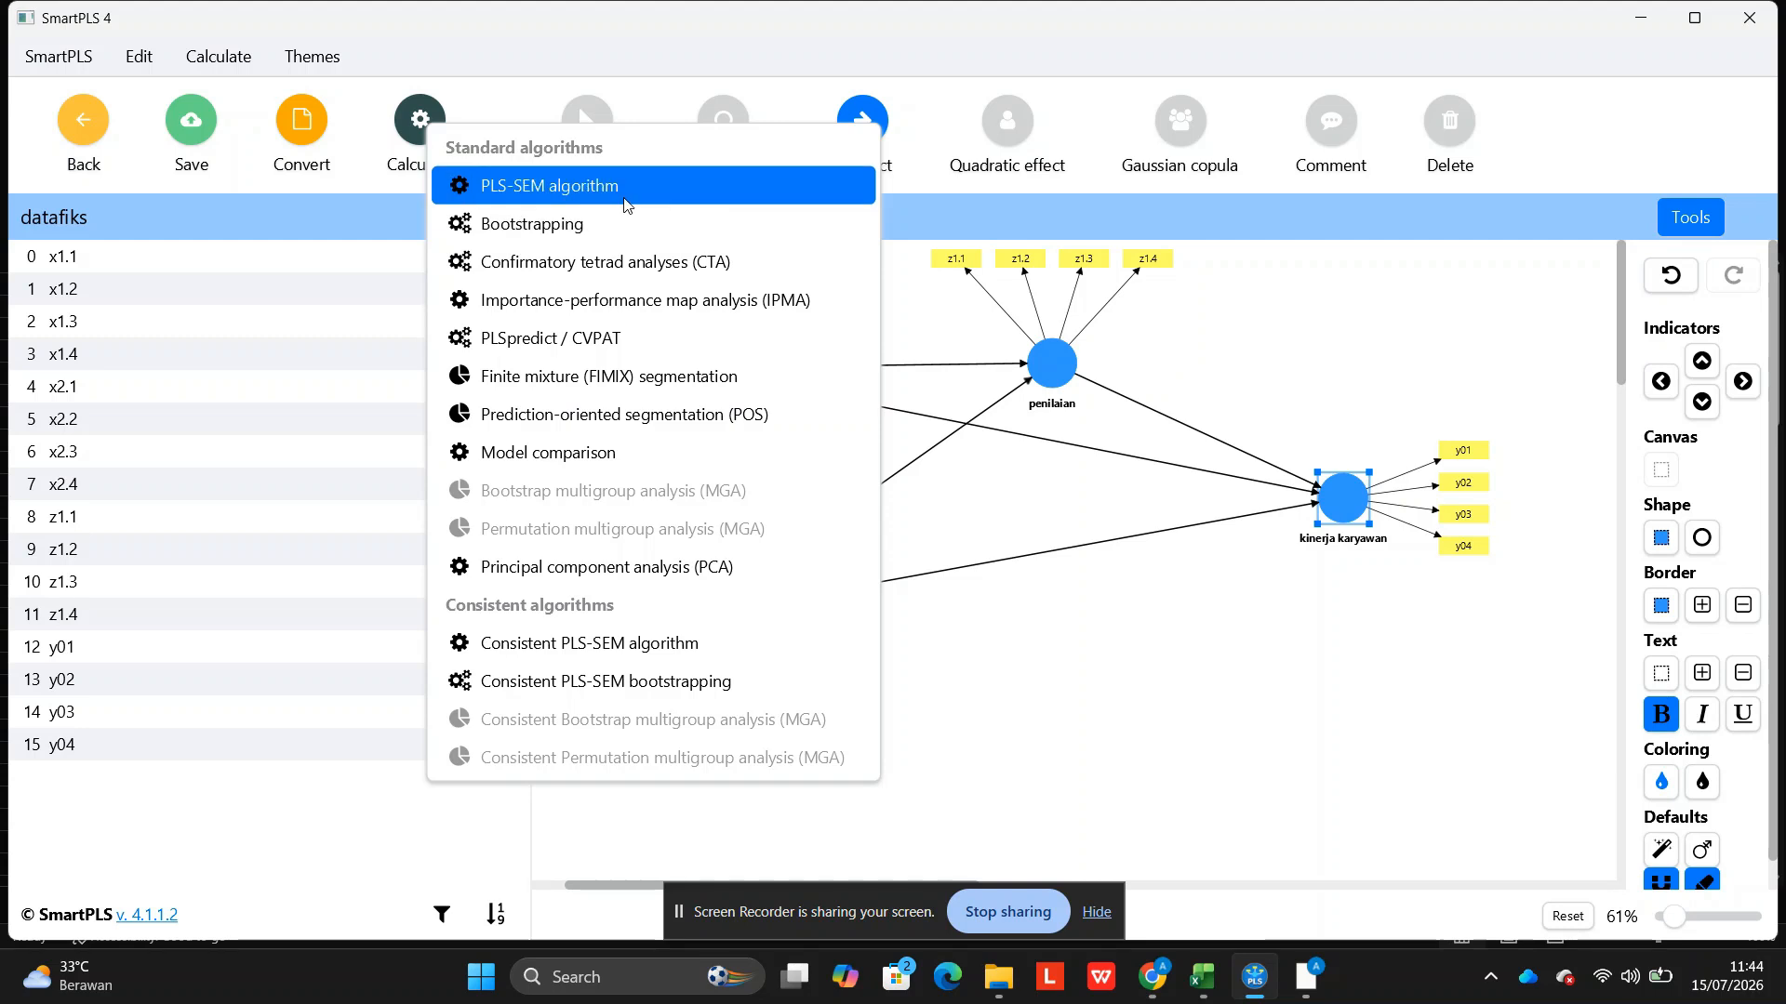
click(632, 186)
click(1166, 866)
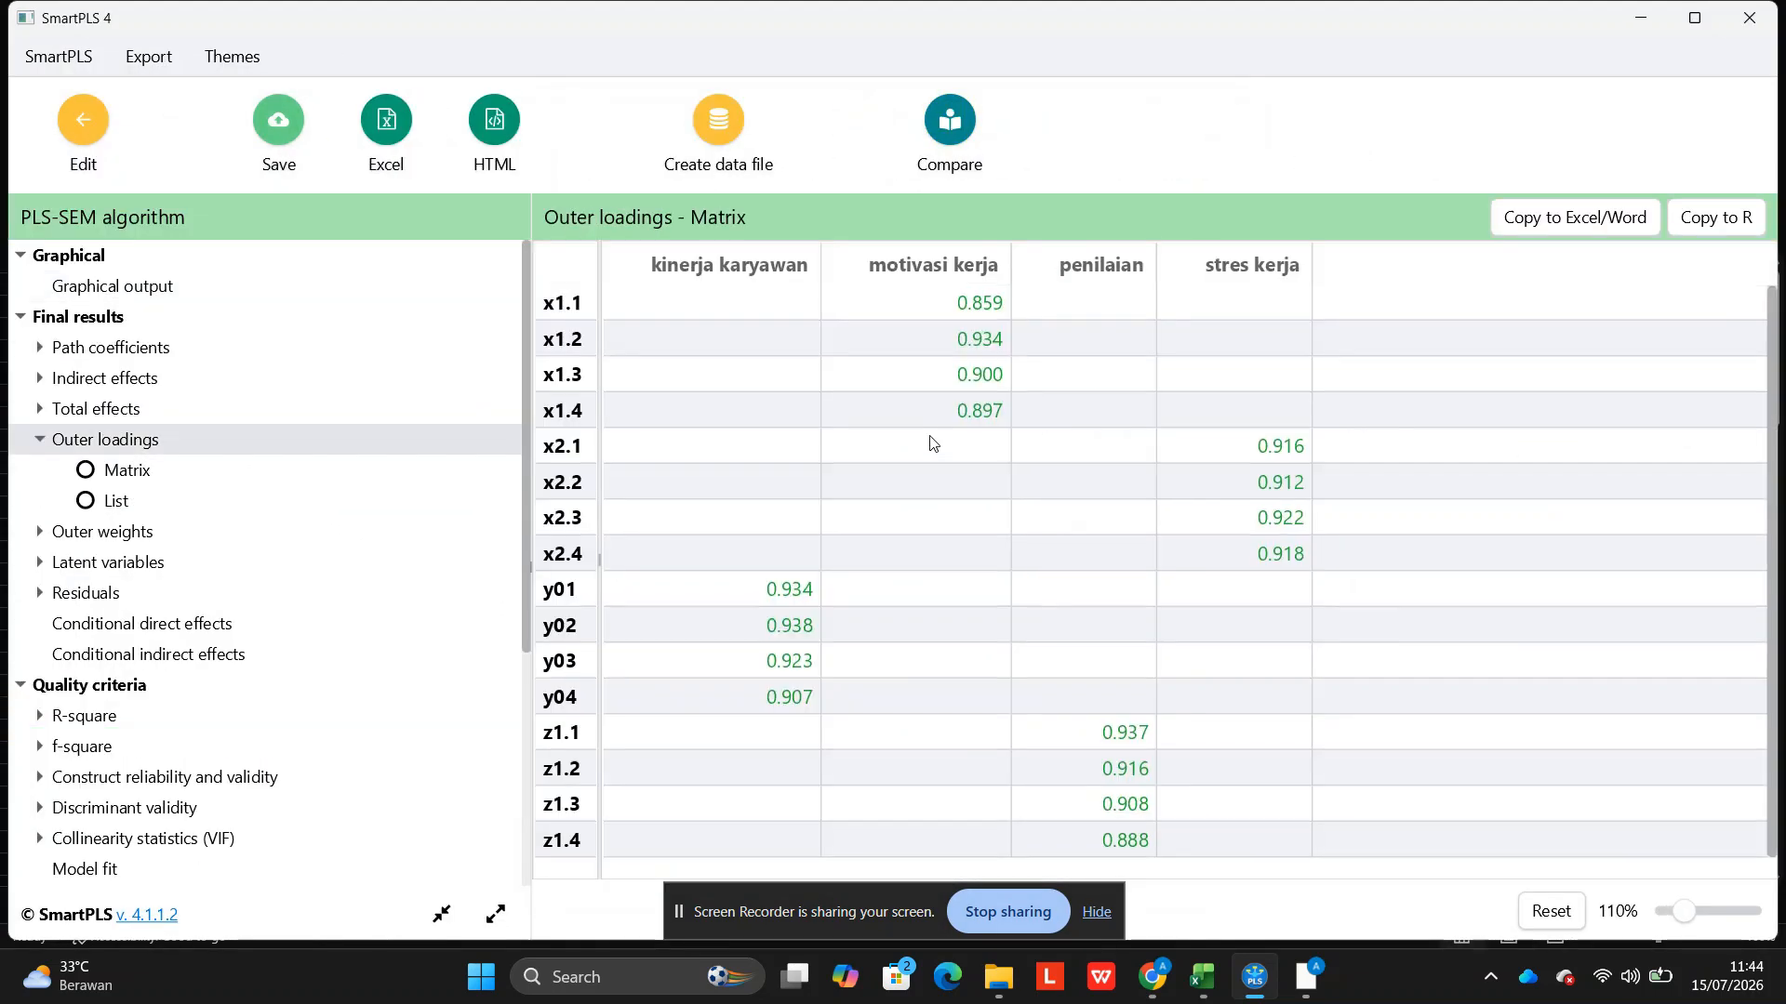
click(89, 121)
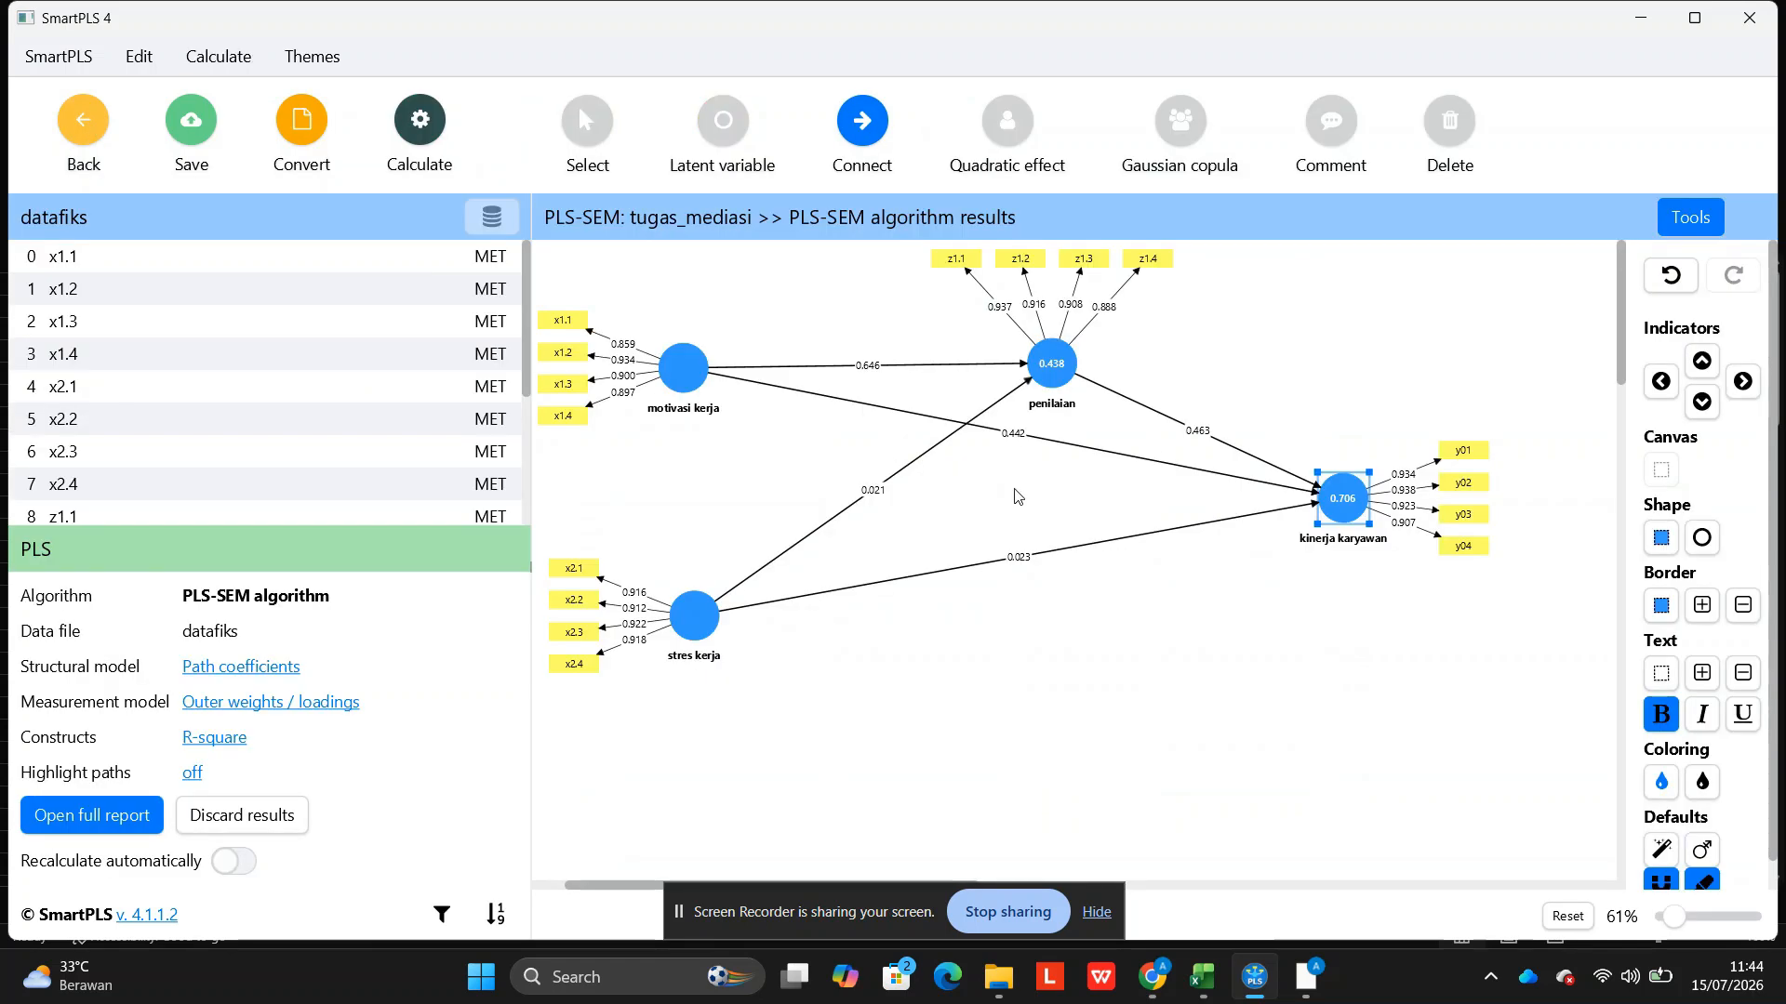
Start exporting the model diagram as an image and browse to New folder (36) in berkasdata.
right_click(1038, 478)
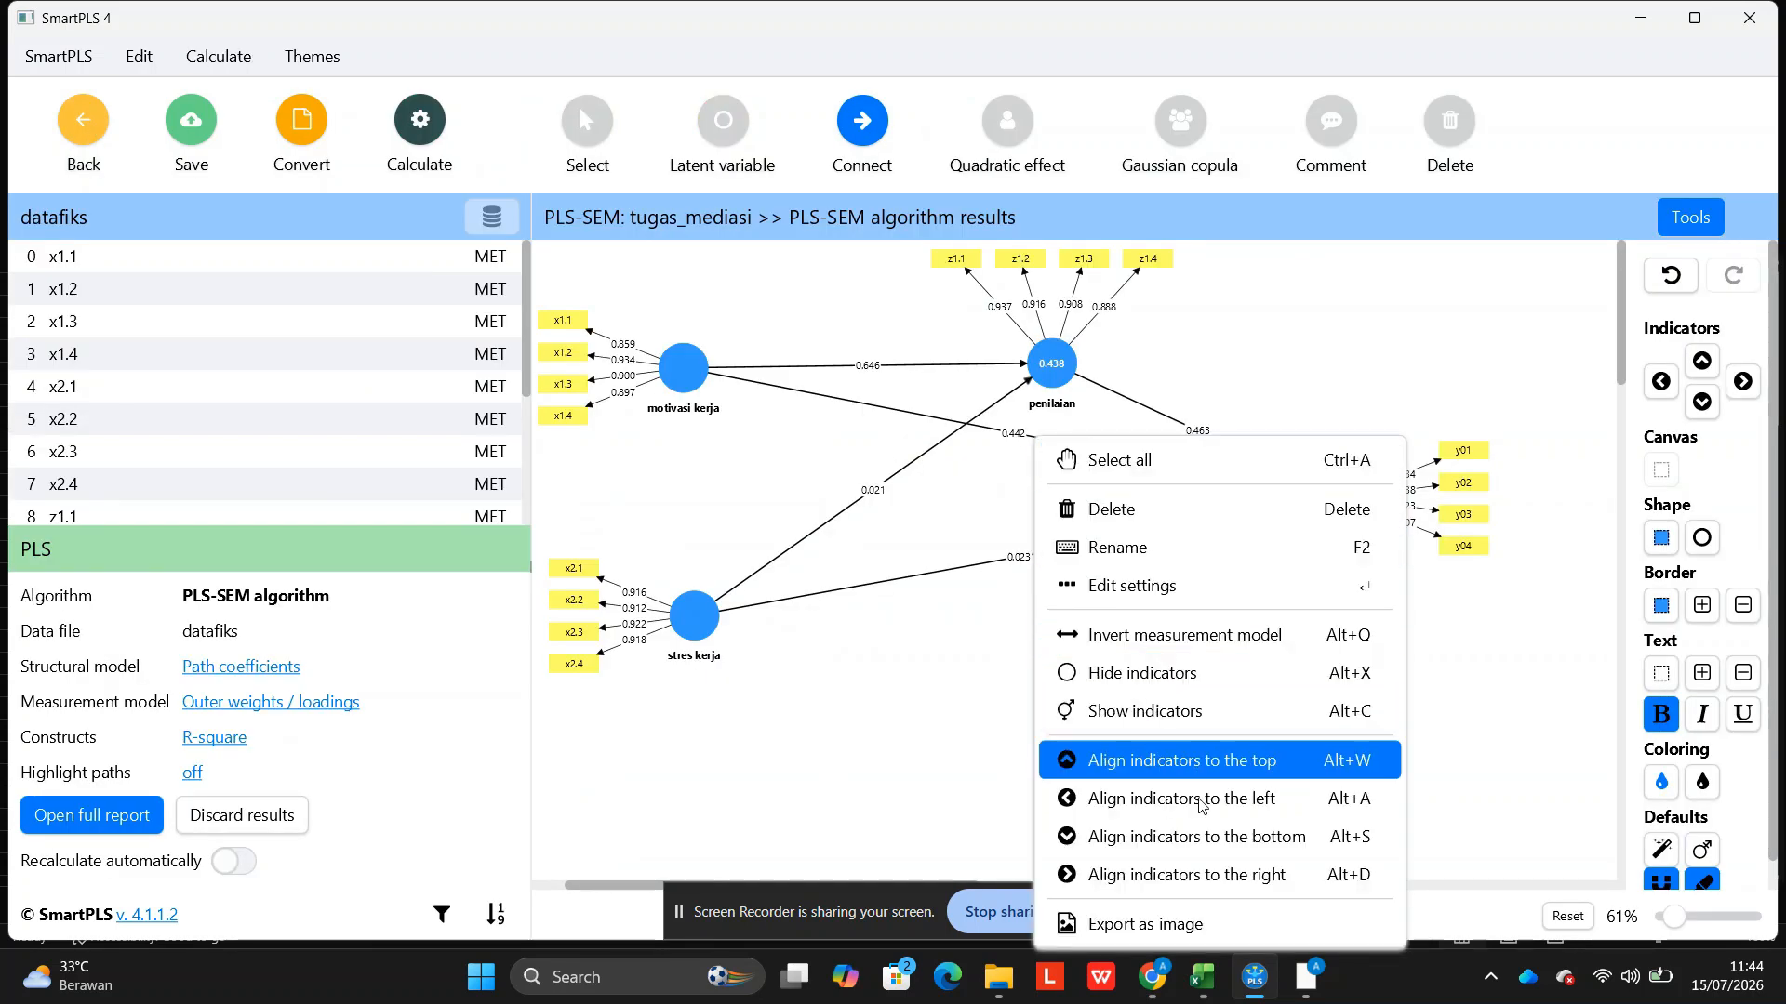
click(1212, 923)
click(984, 684)
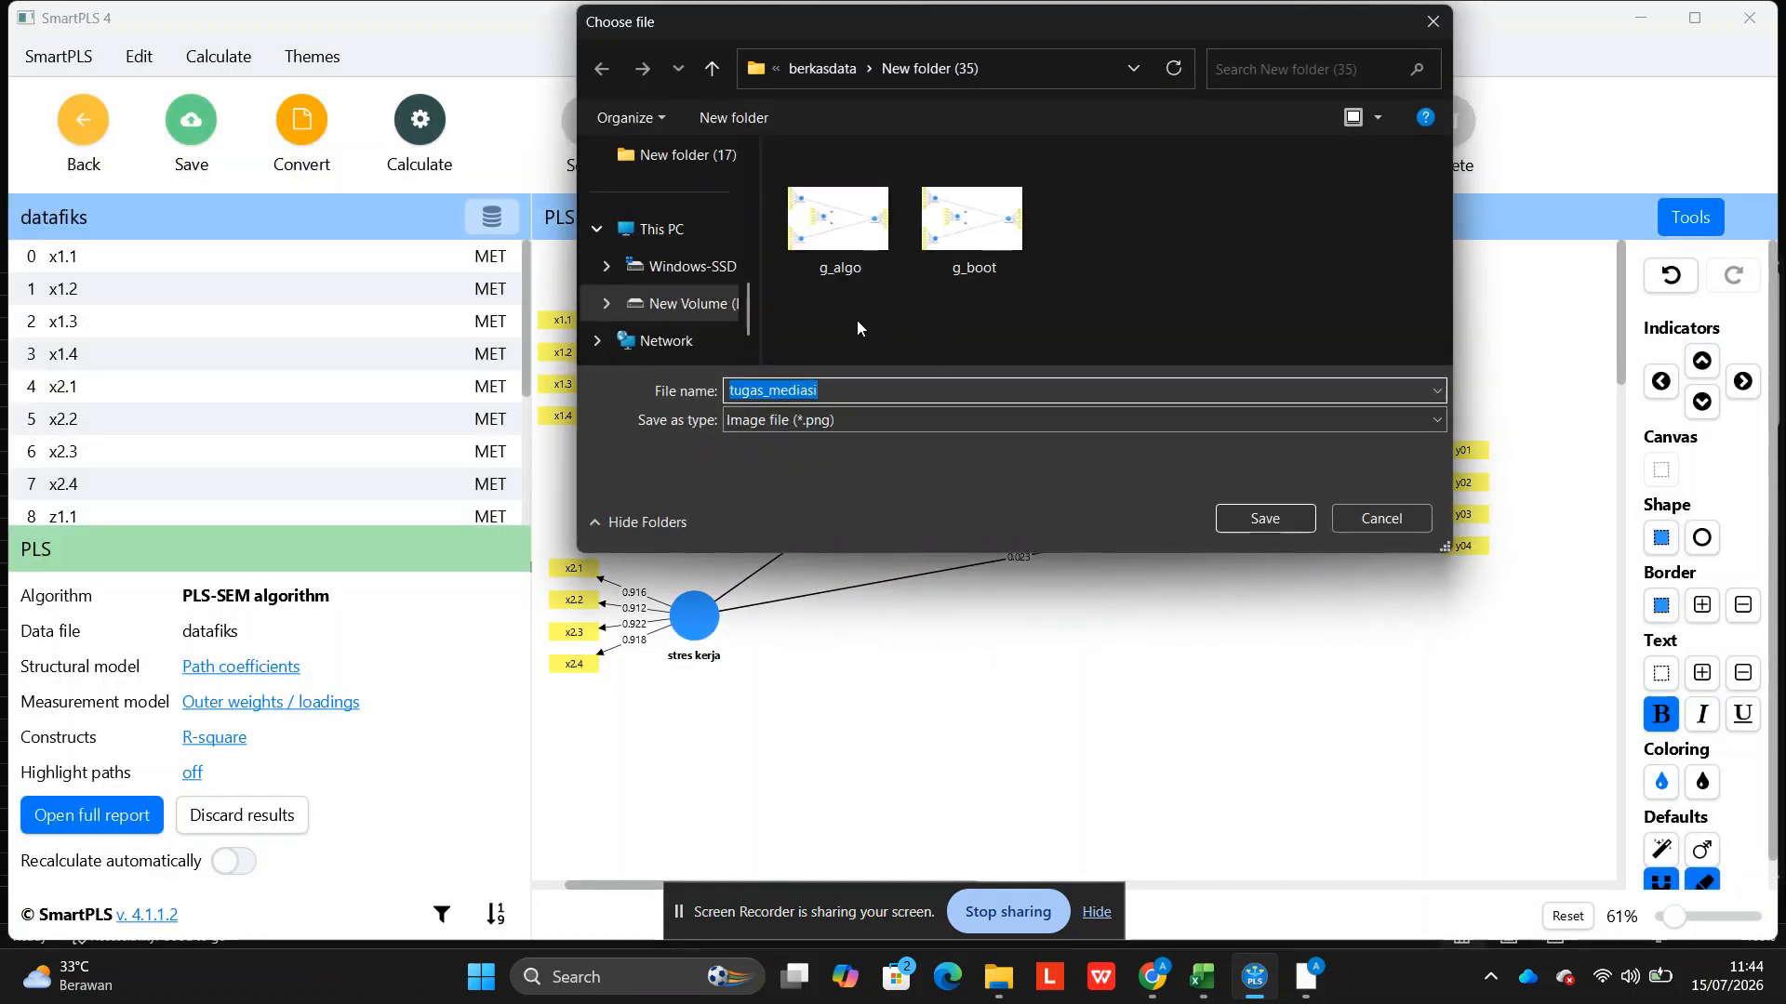
click(711, 68)
double_click(905, 330)
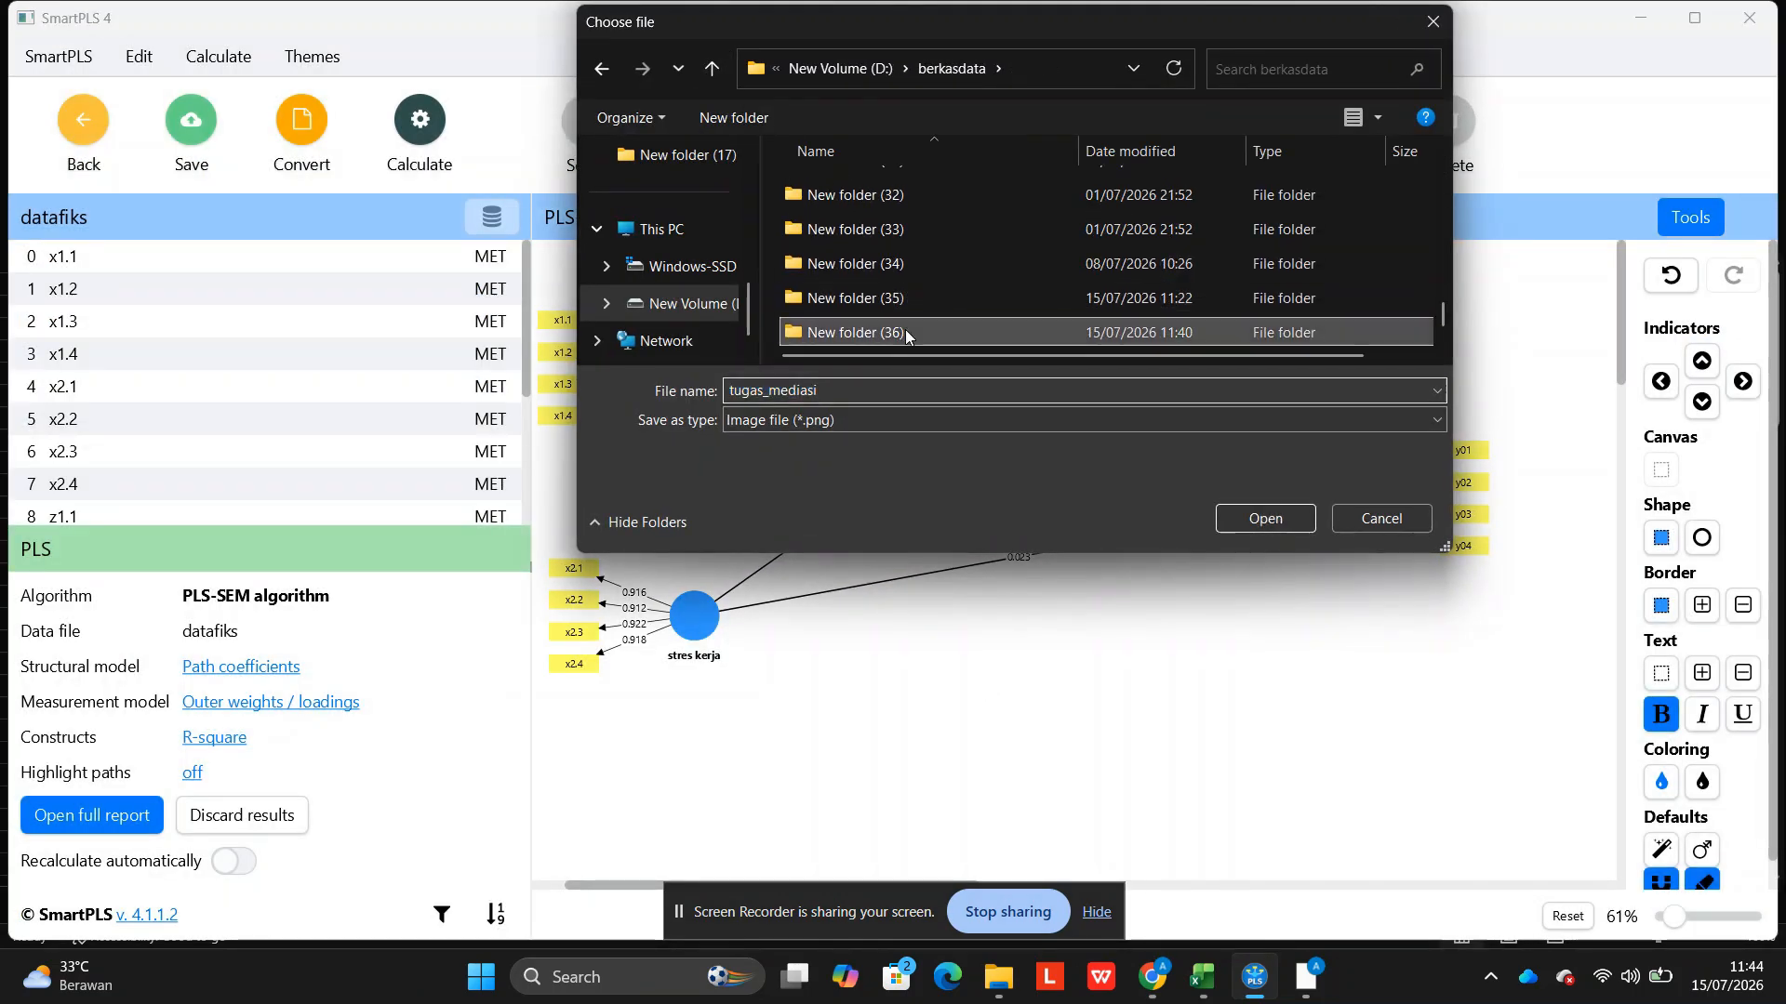
Create a folder named mediasi inside New folder (36).
right_click(875, 283)
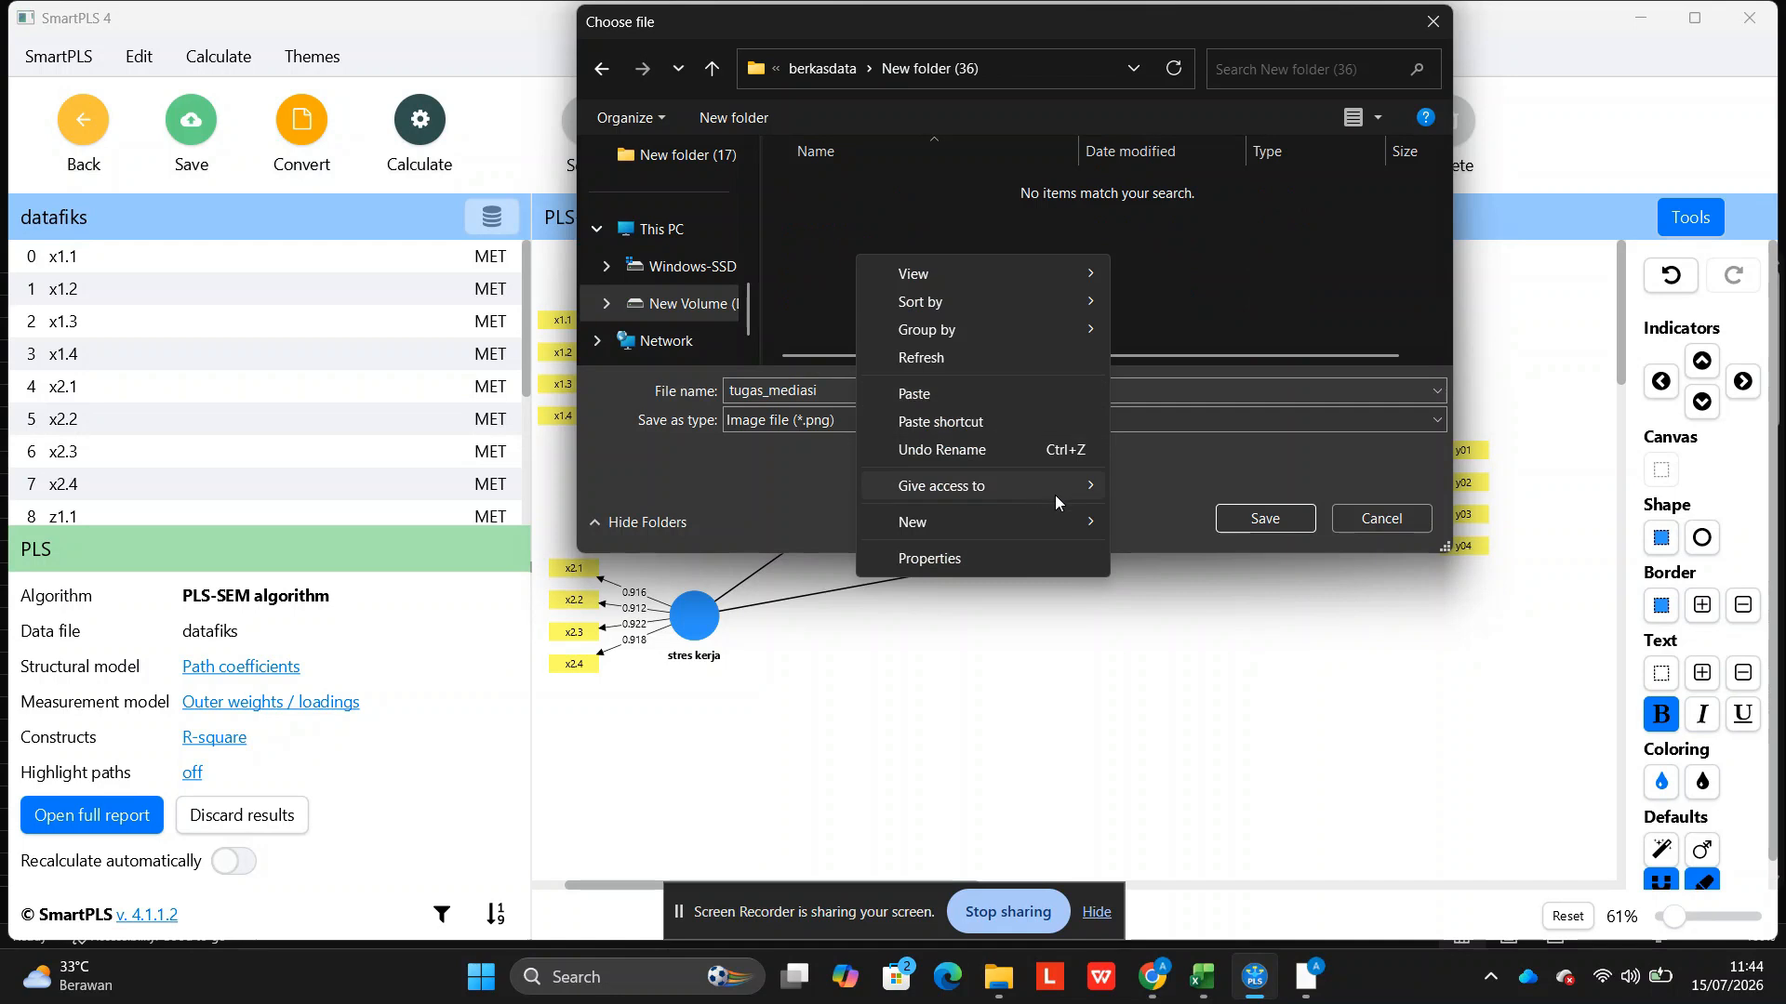
click(1121, 527)
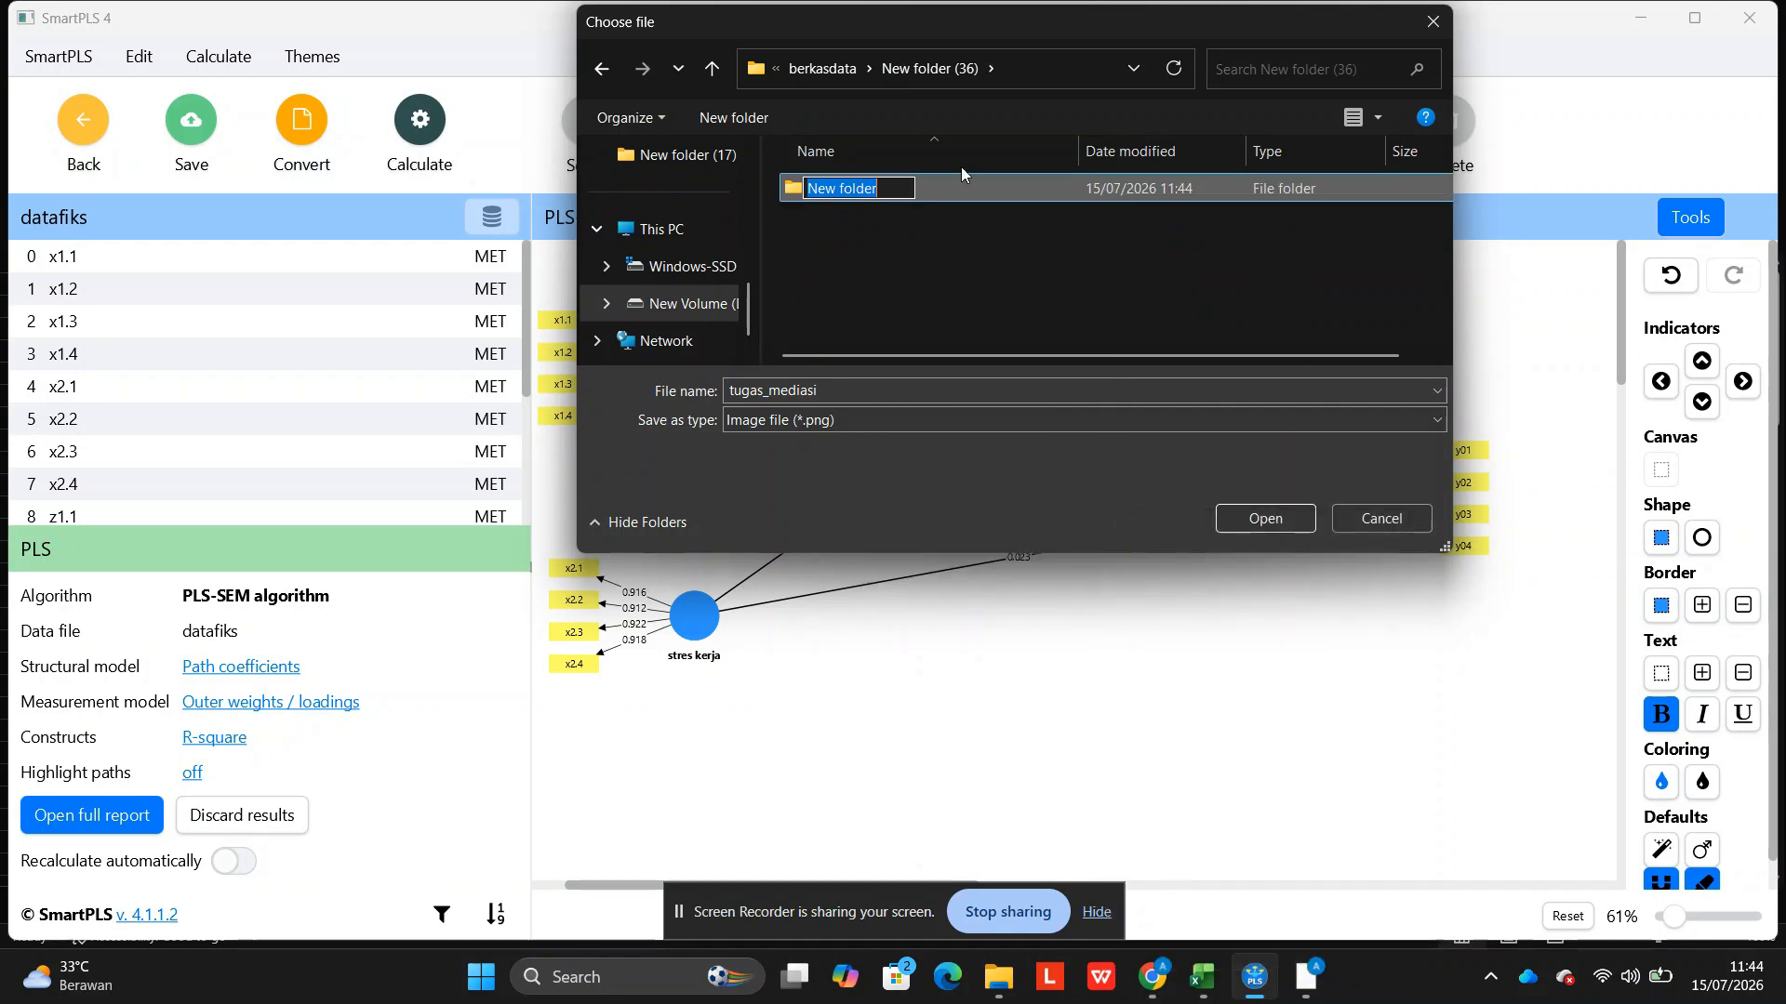
key(Return)
key(F2)
text(mediasi)
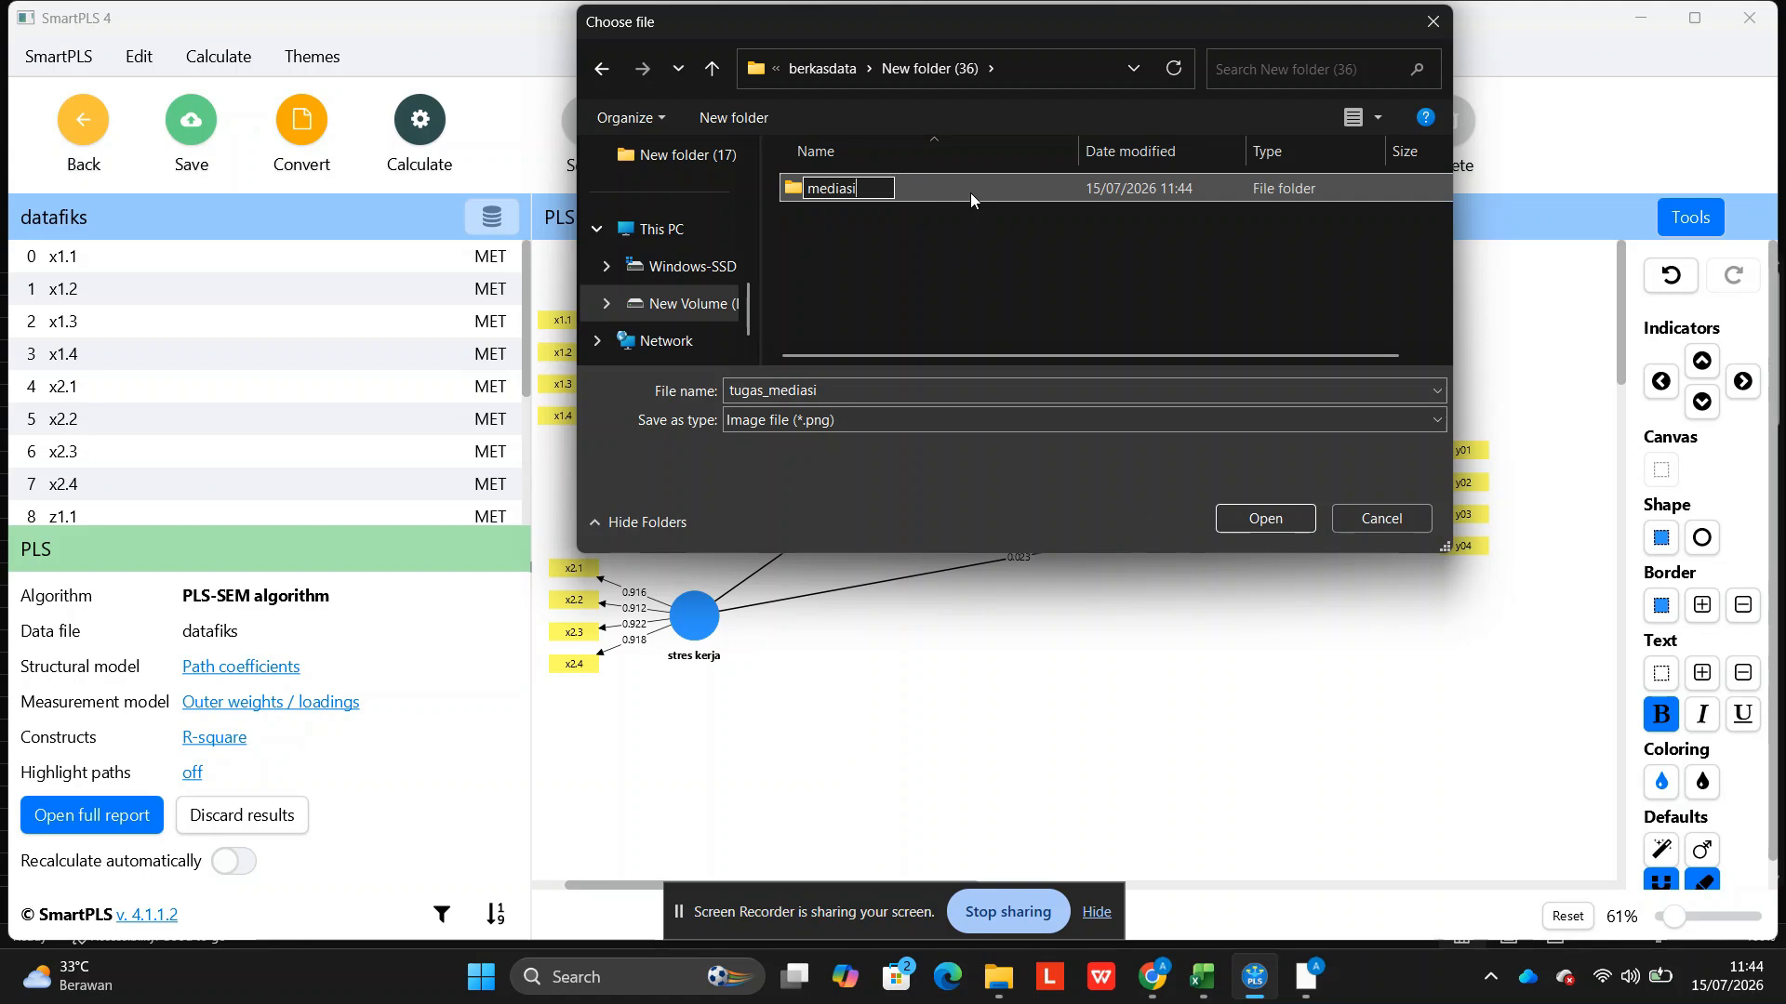
key(Return)
Save the diagram as a PNG image named algo in the mediasi folder and close the image preview.
double_click(969, 191)
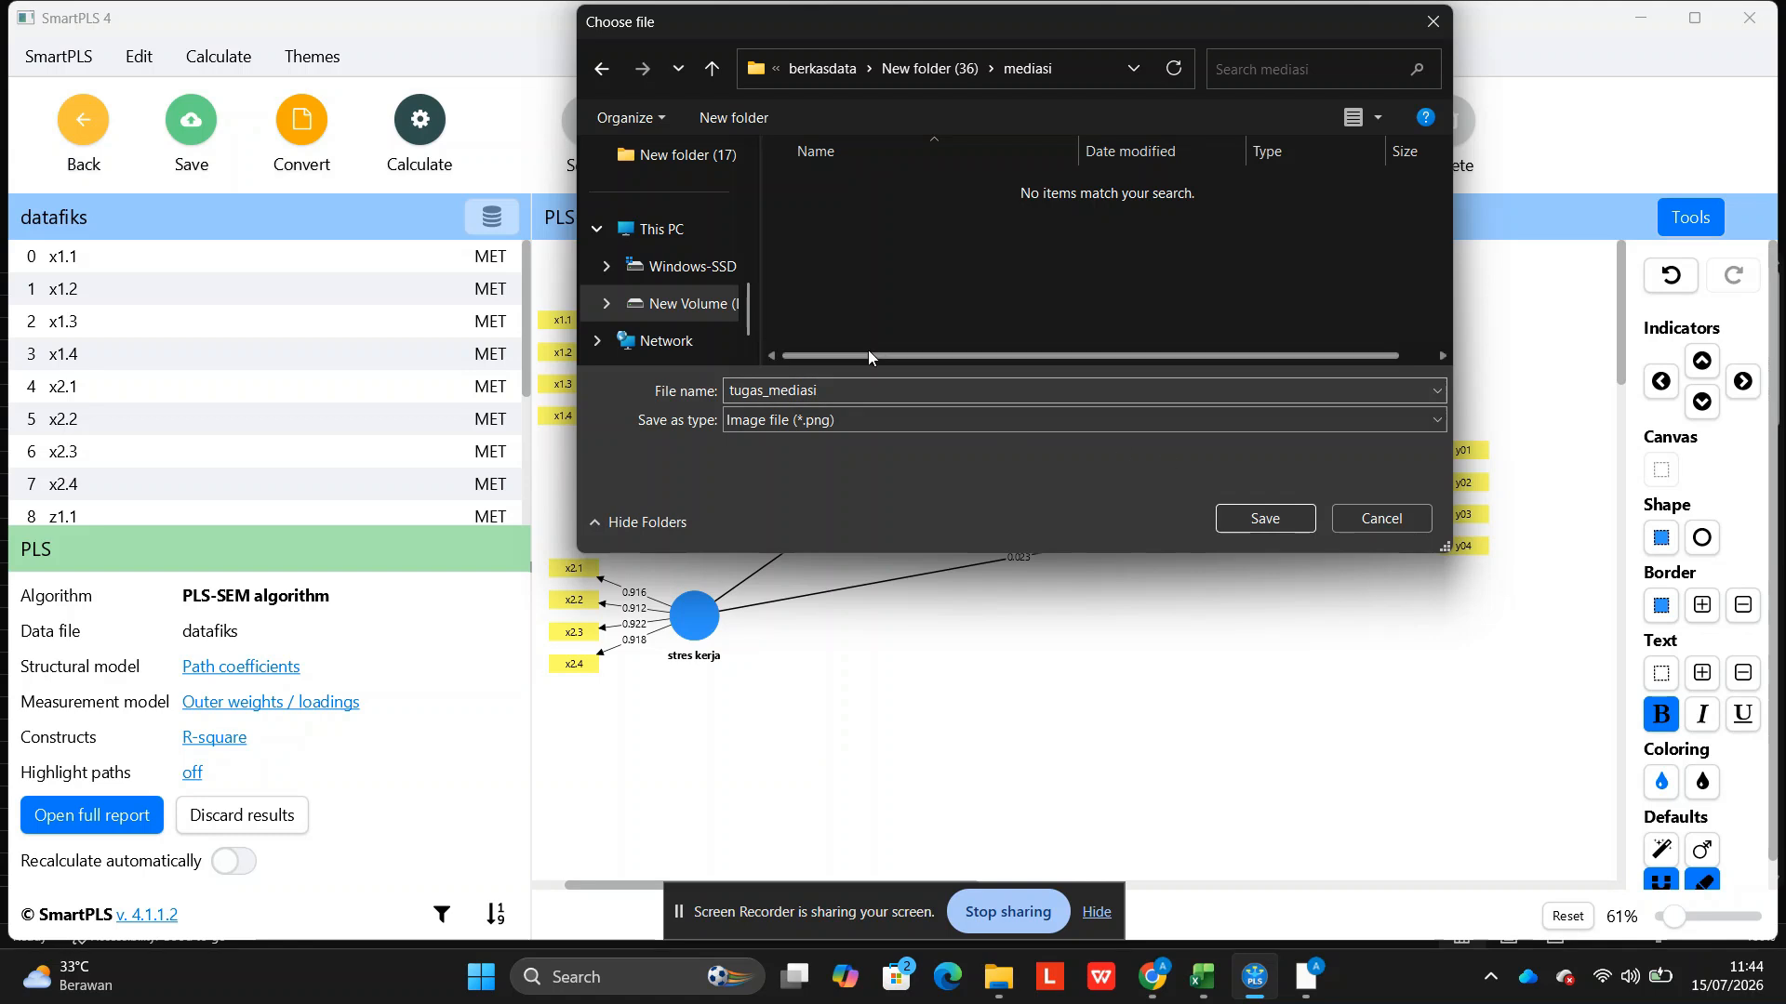
click(861, 387)
text(algo)
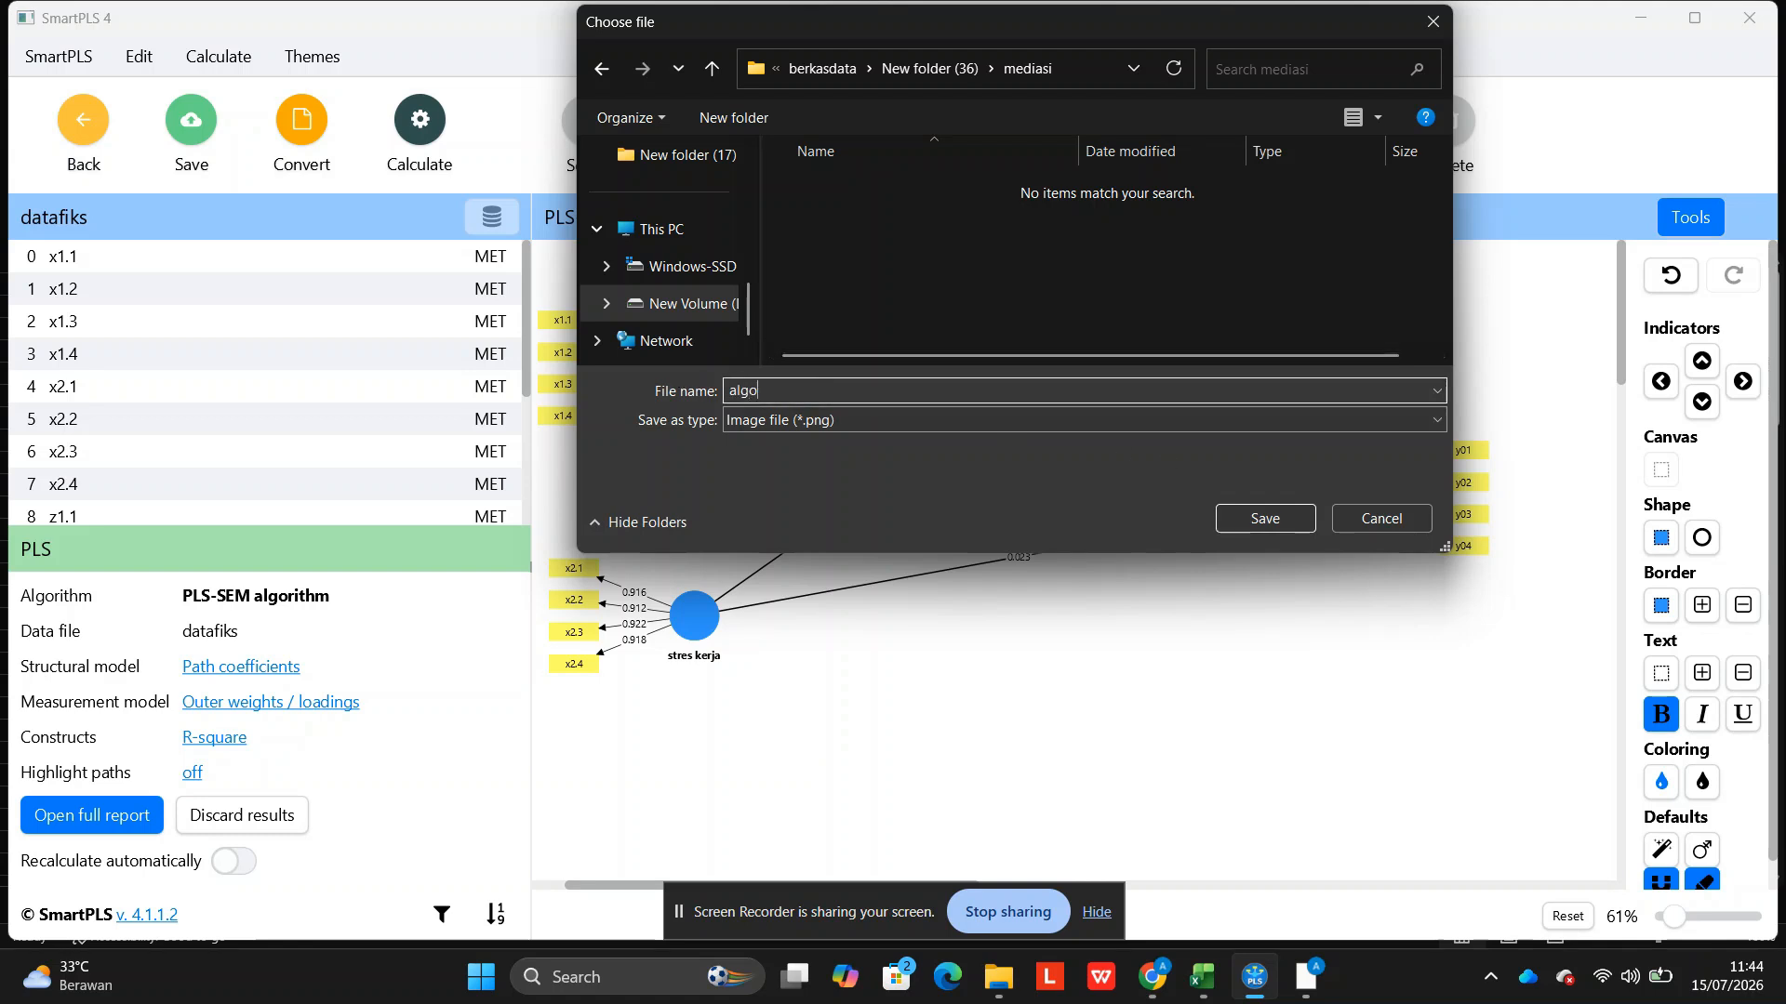
key(Return)
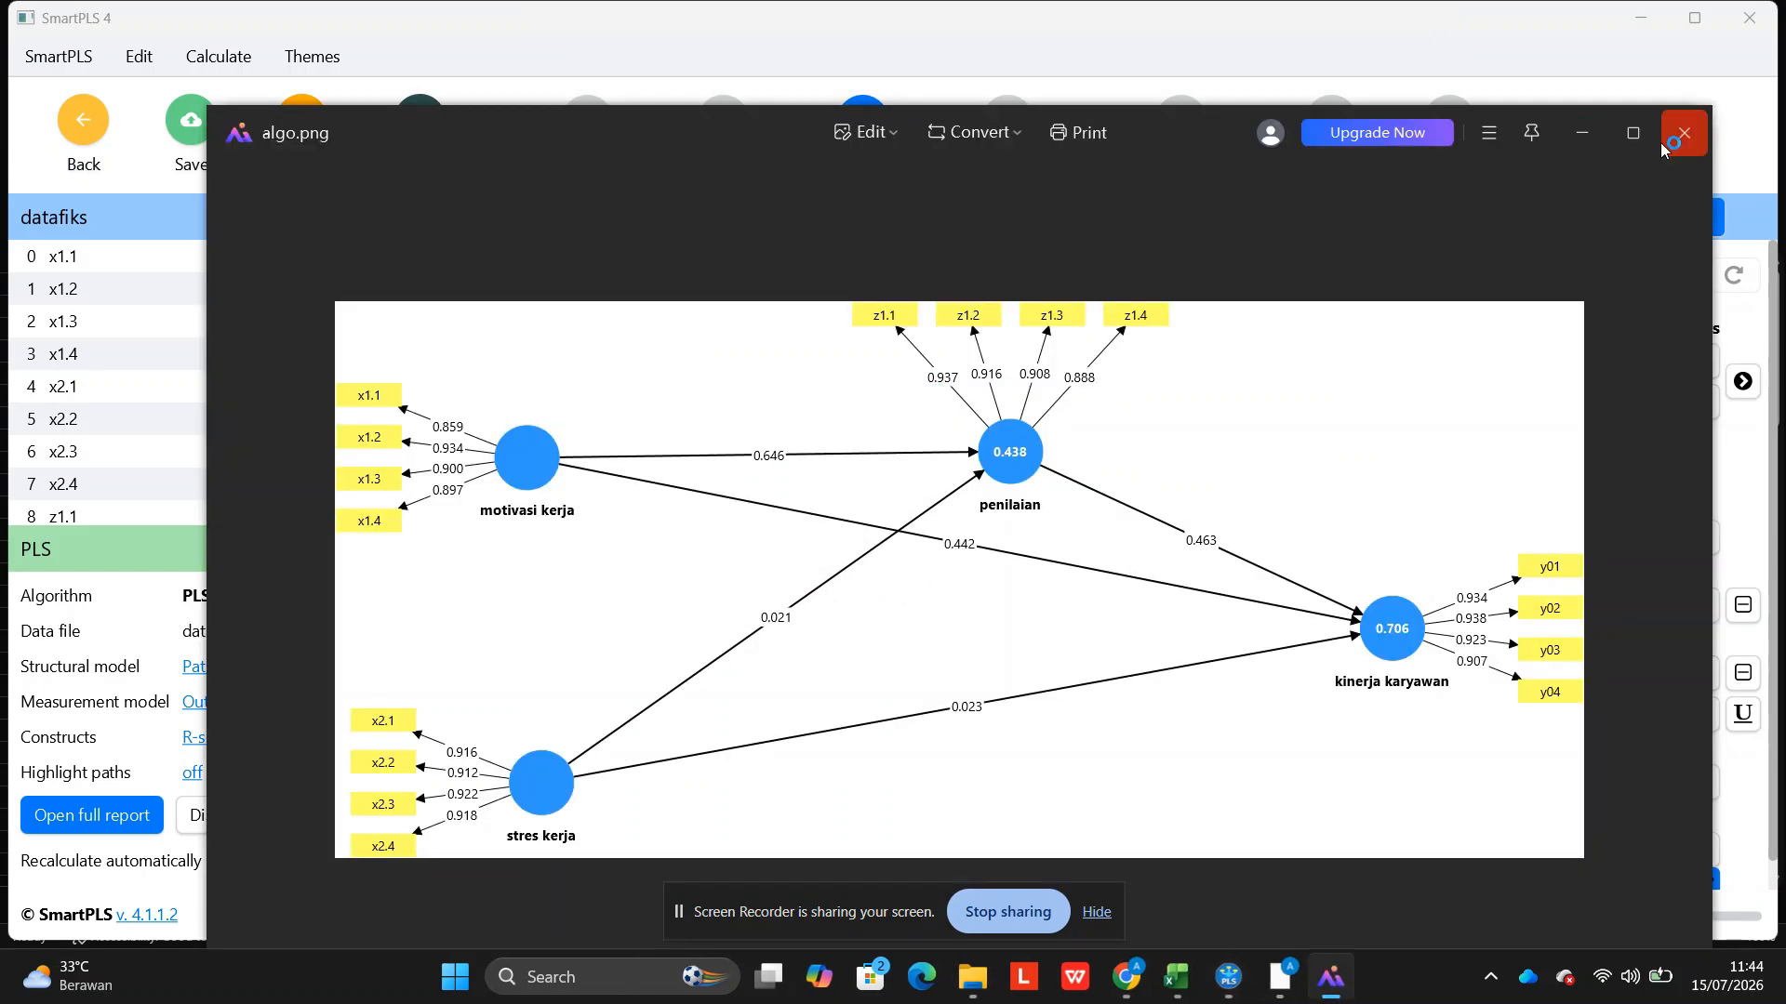
click(1684, 133)
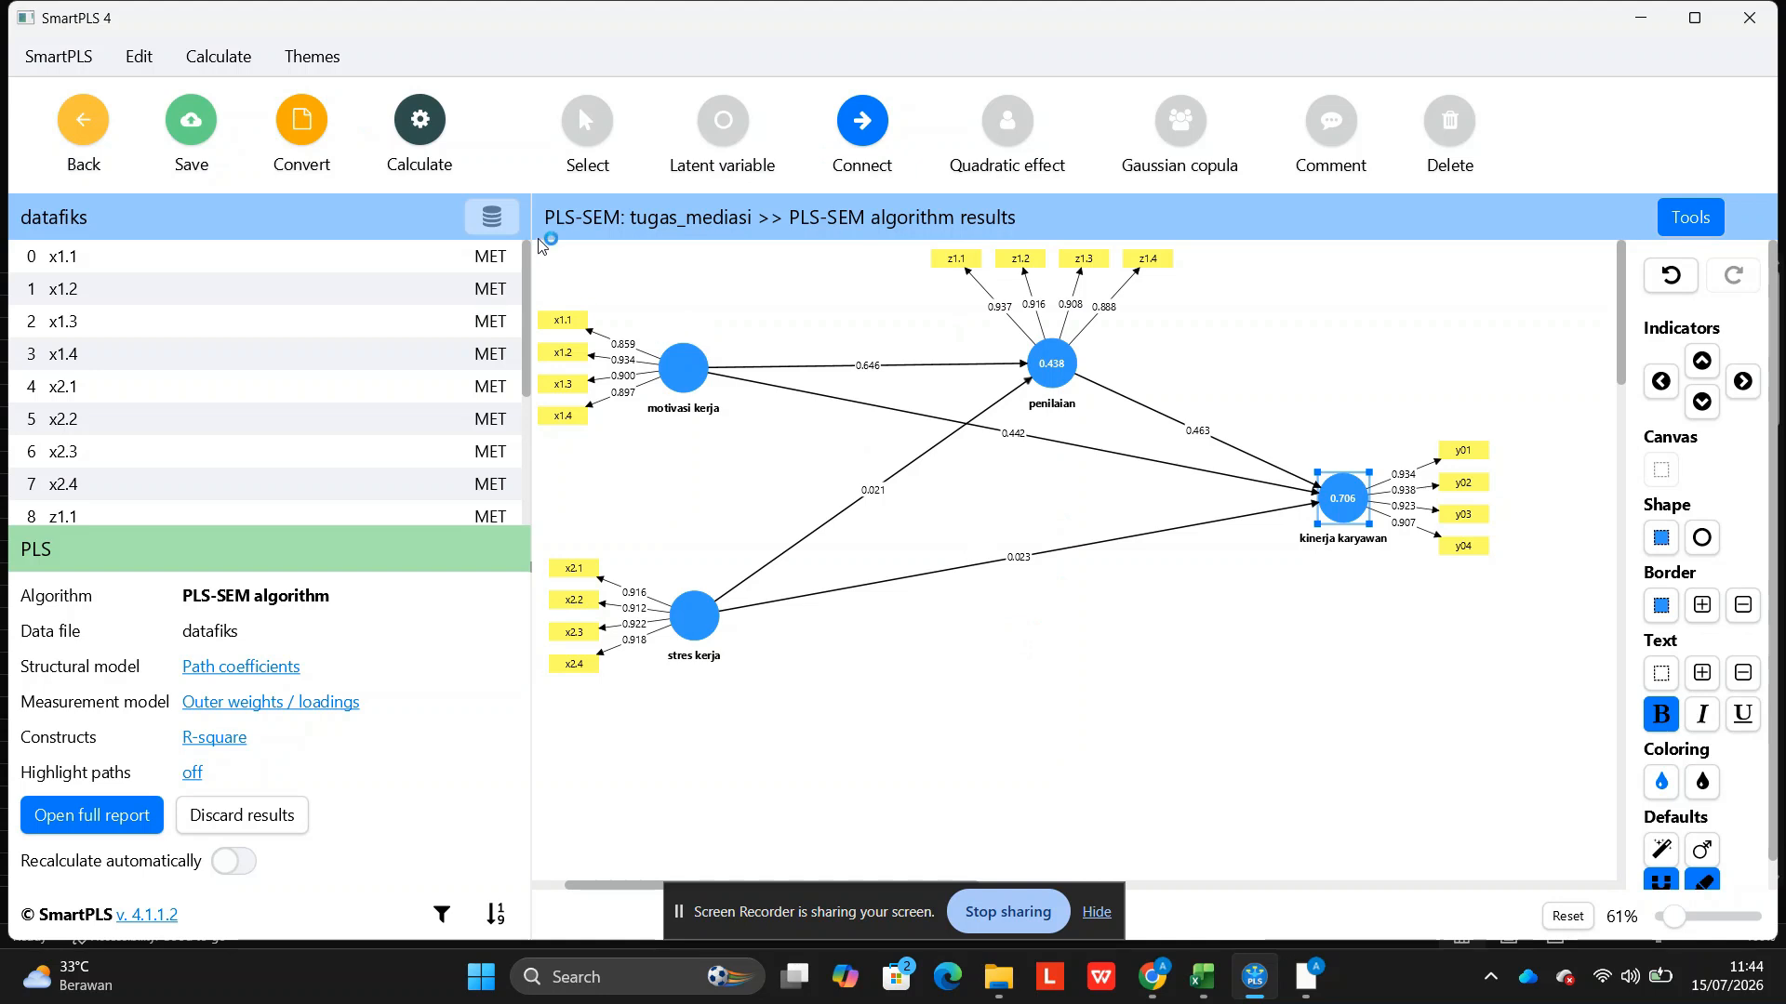
Export the full PLS-SEM algorithm report to Excel as algoritm in the mediasi folder inside New folder (36).
click(128, 825)
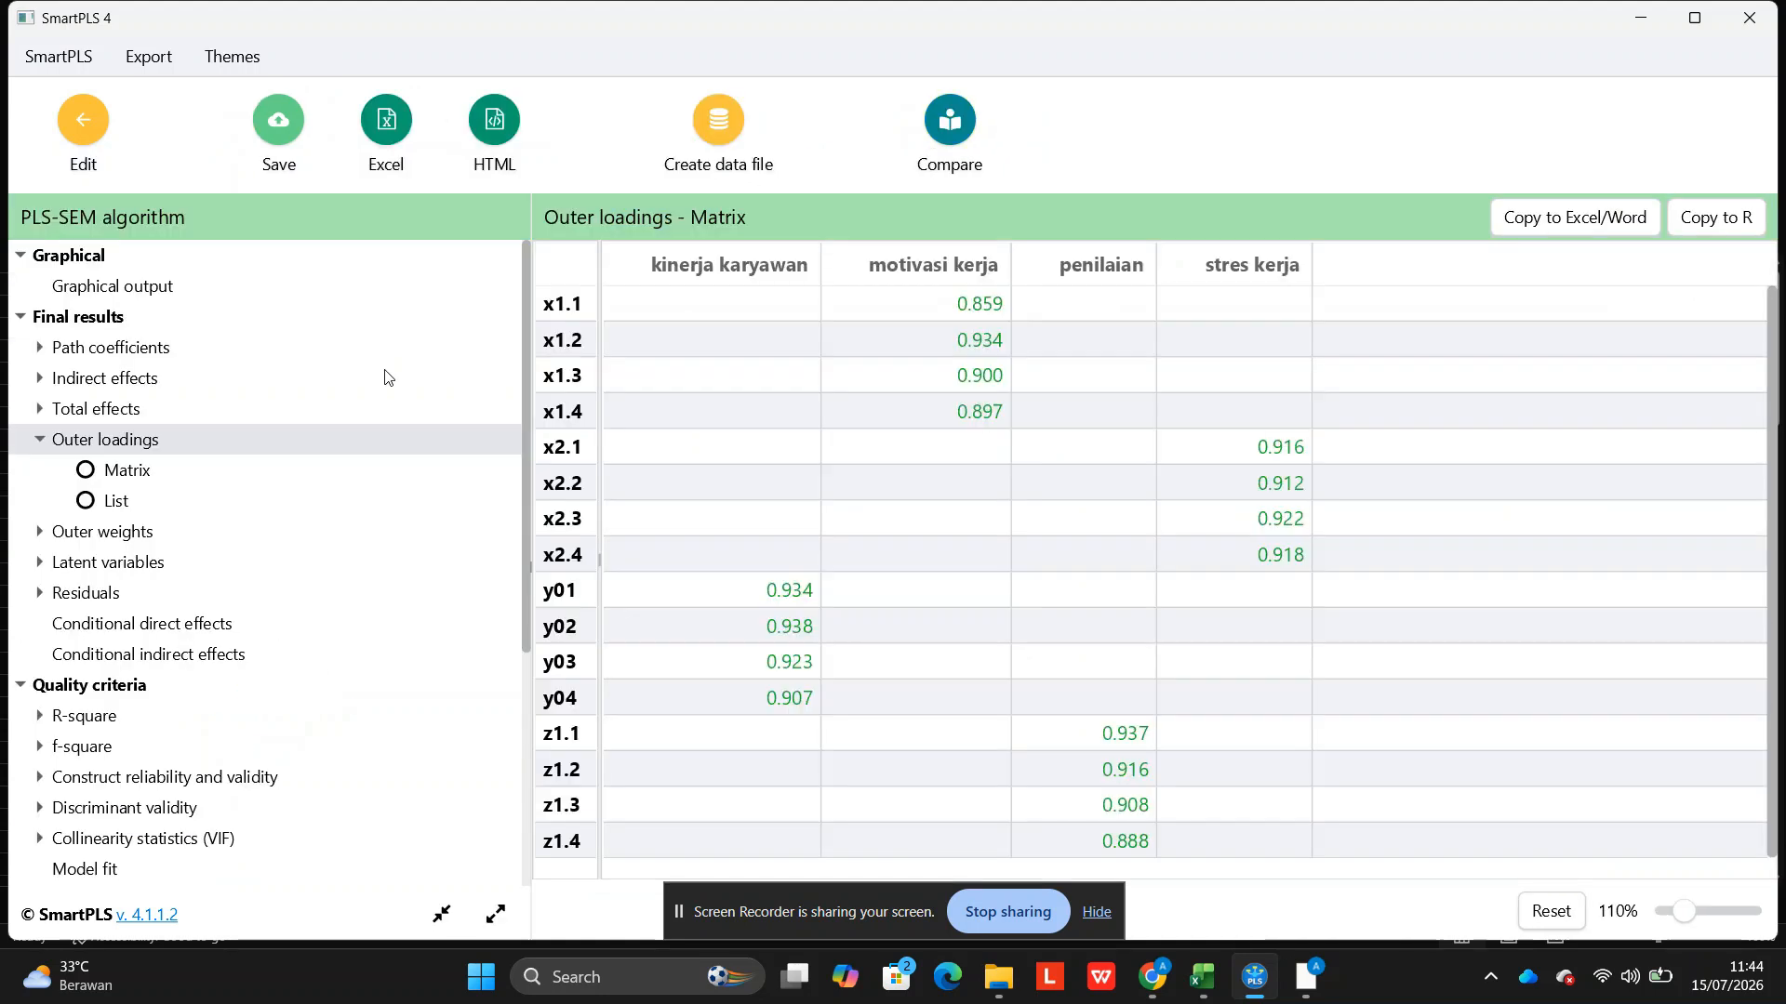
click(386, 125)
click(1168, 662)
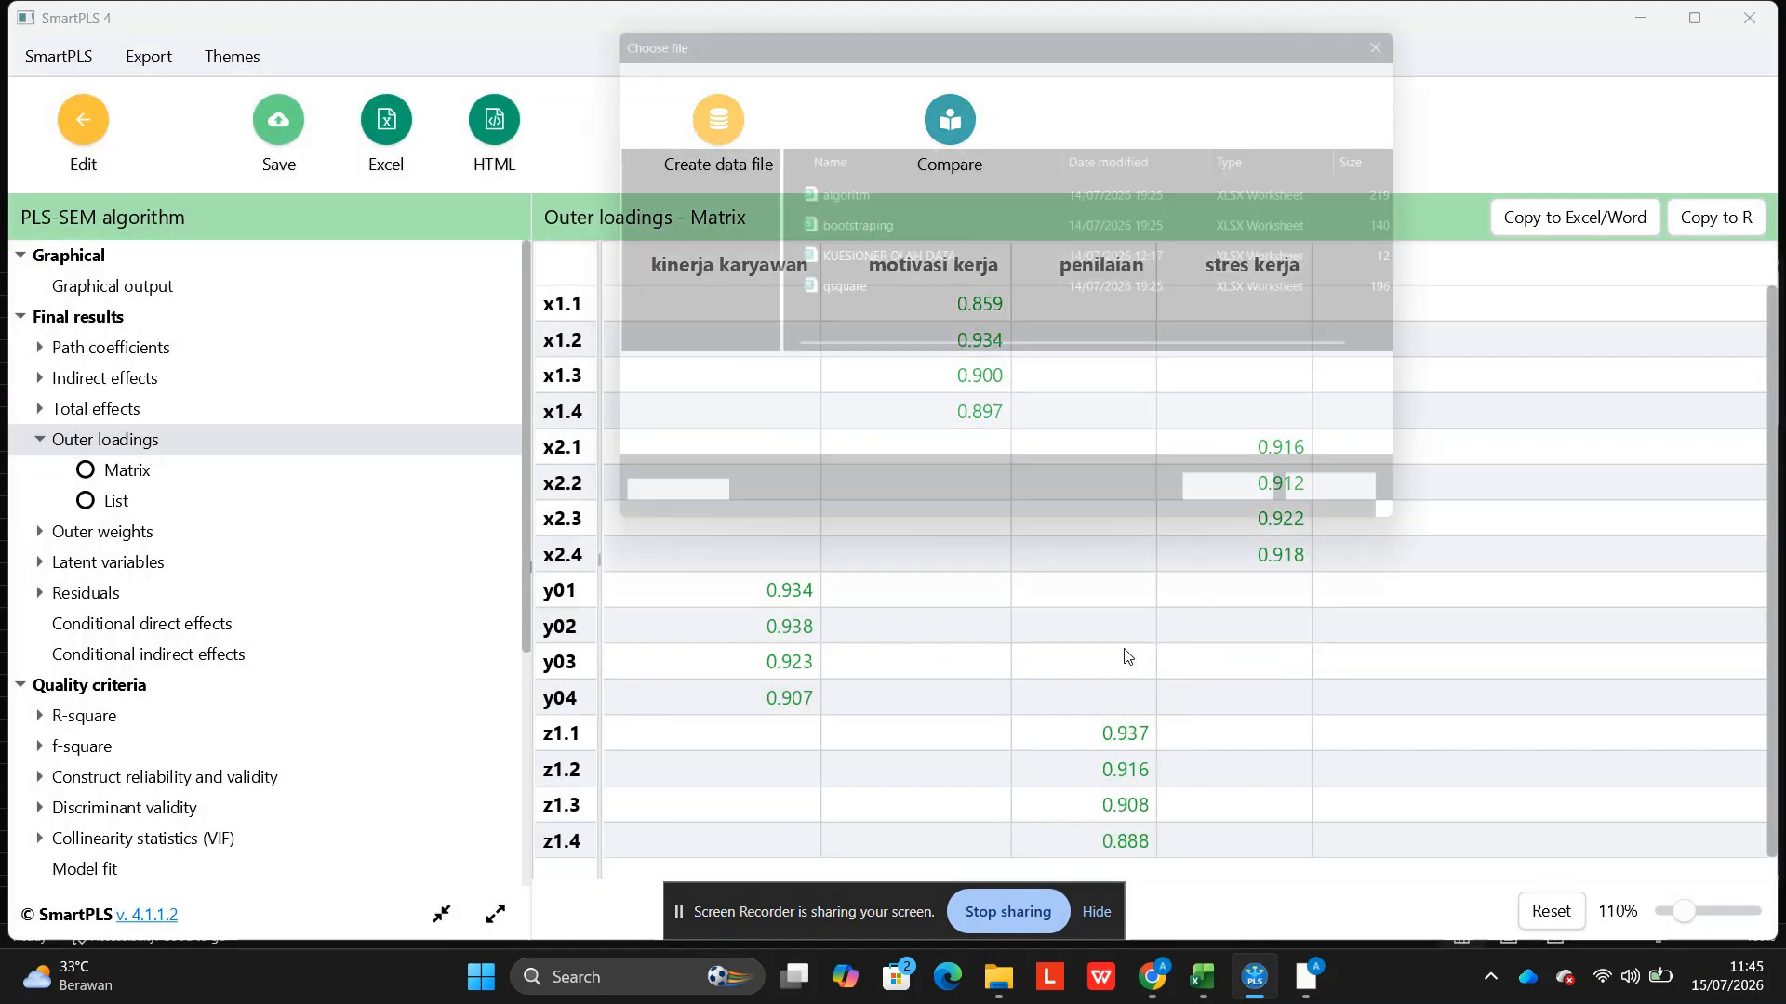
scroll(899, 279, down, 10)
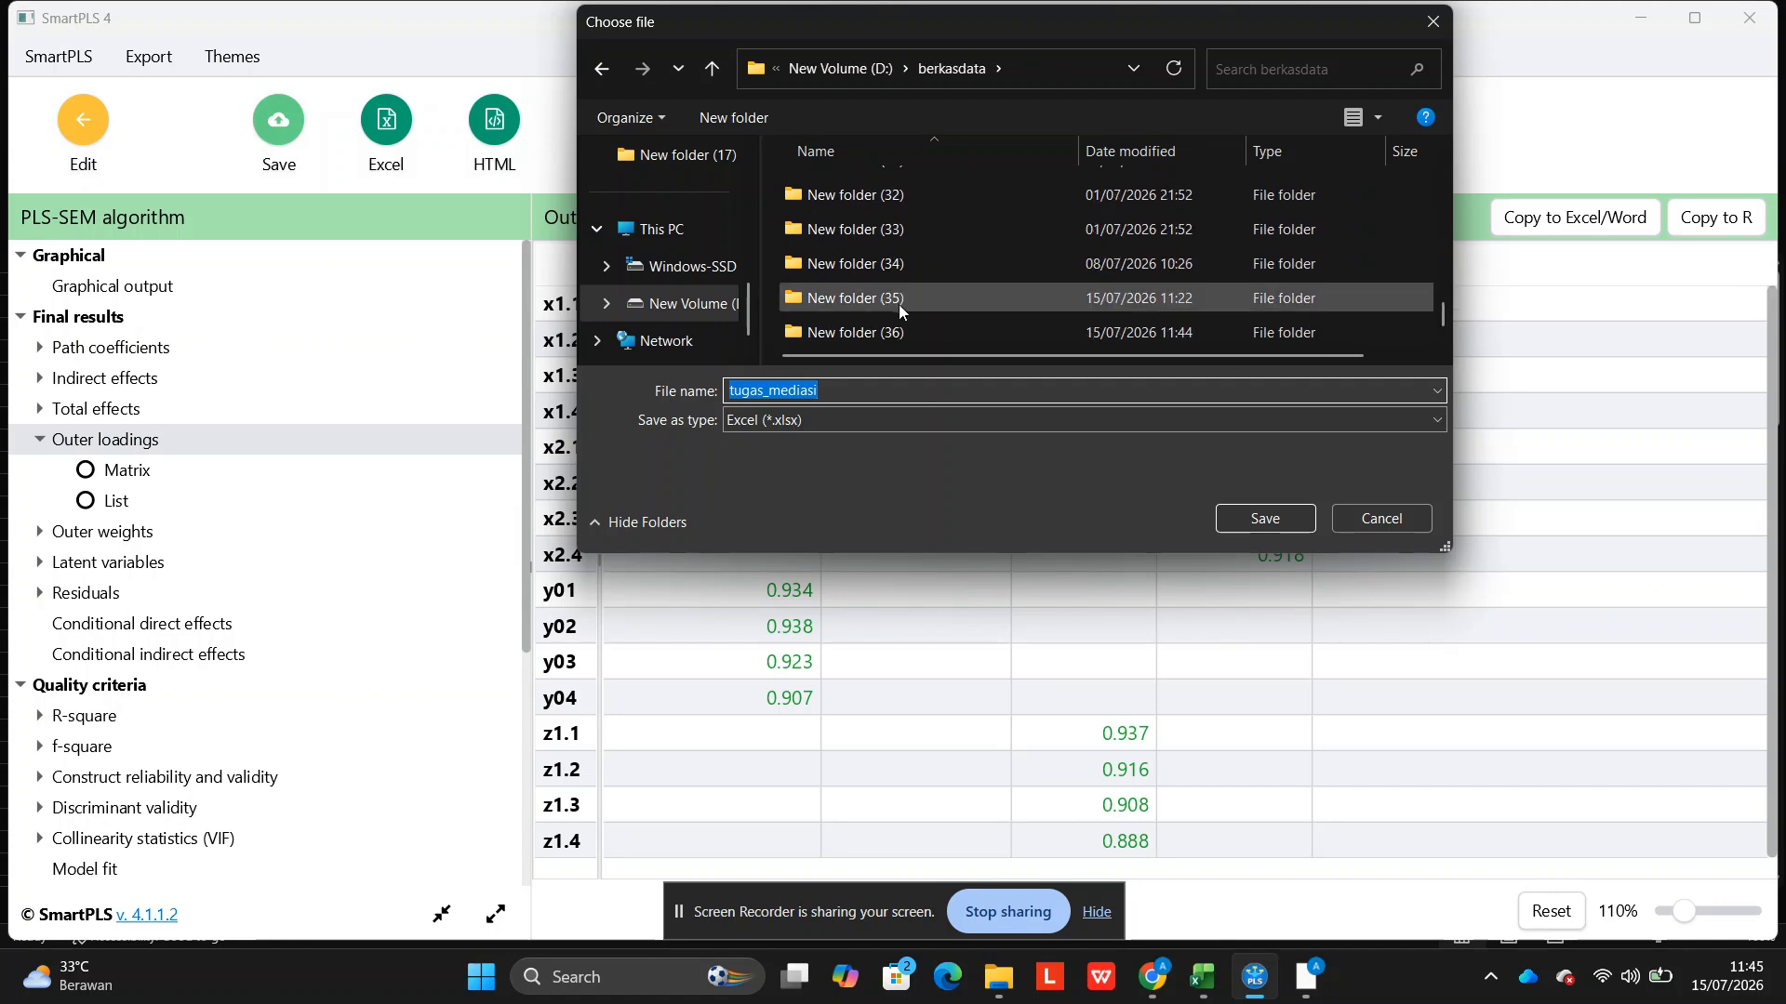
double_click(902, 326)
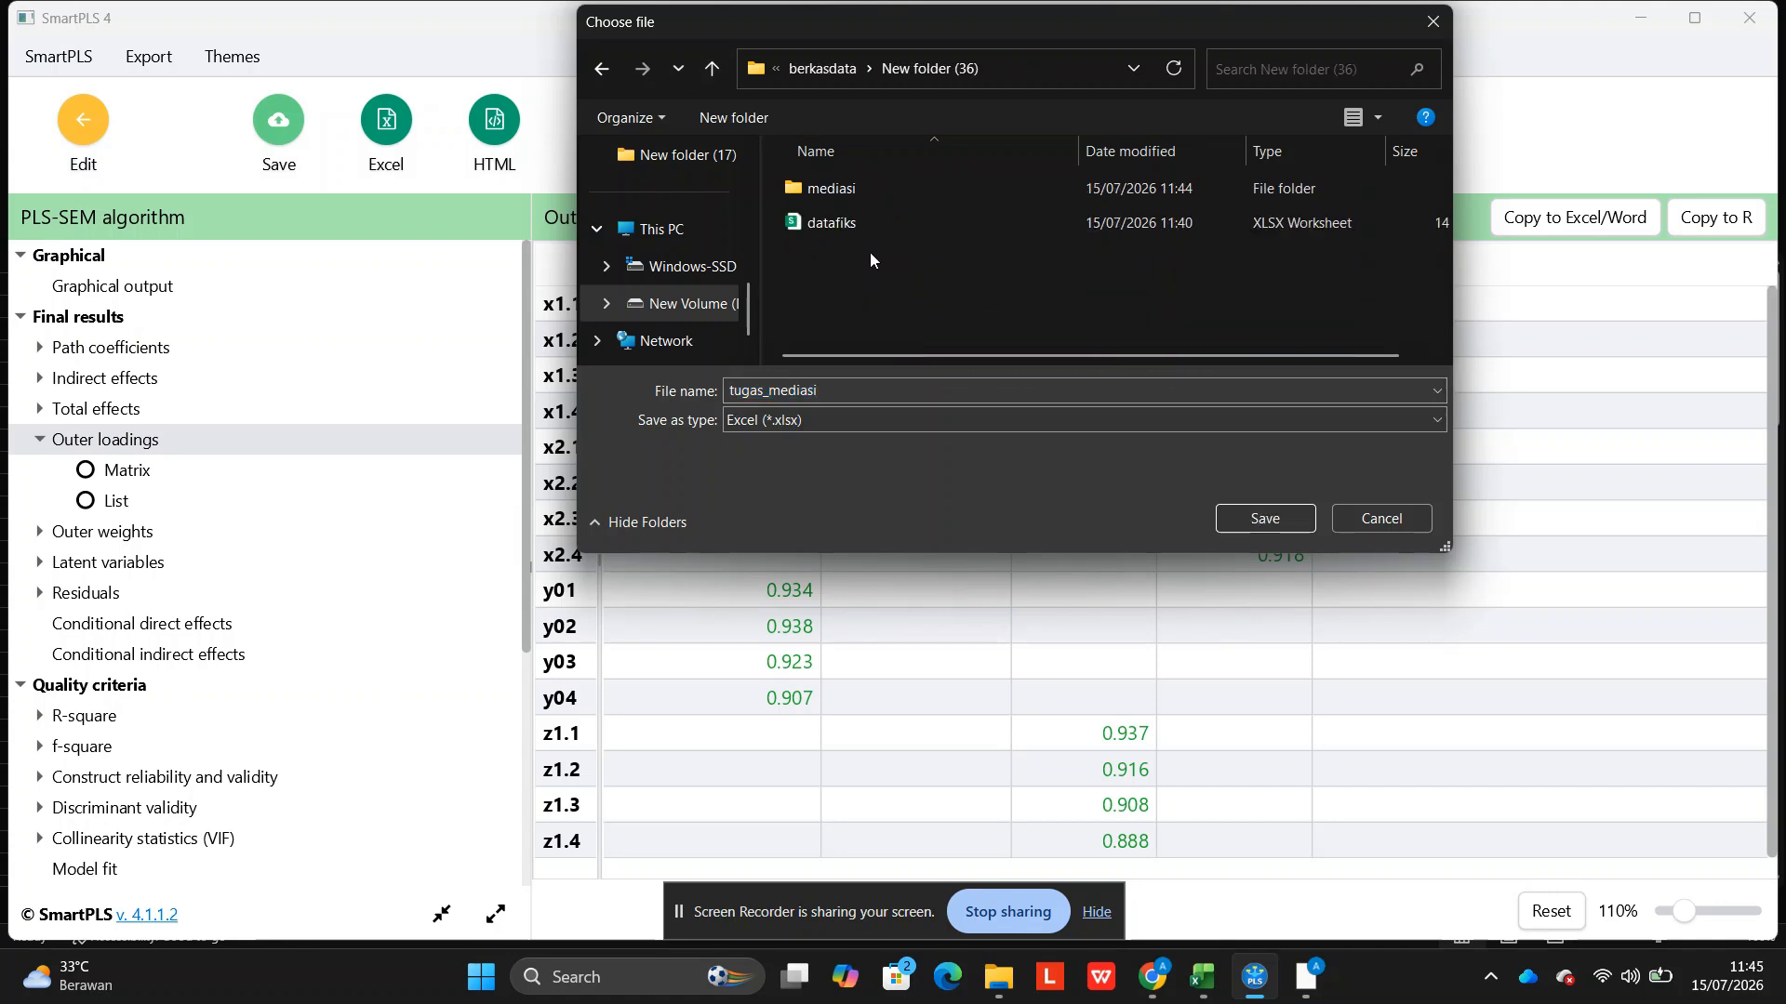
double_click(857, 188)
double_click(837, 390)
text(algori)
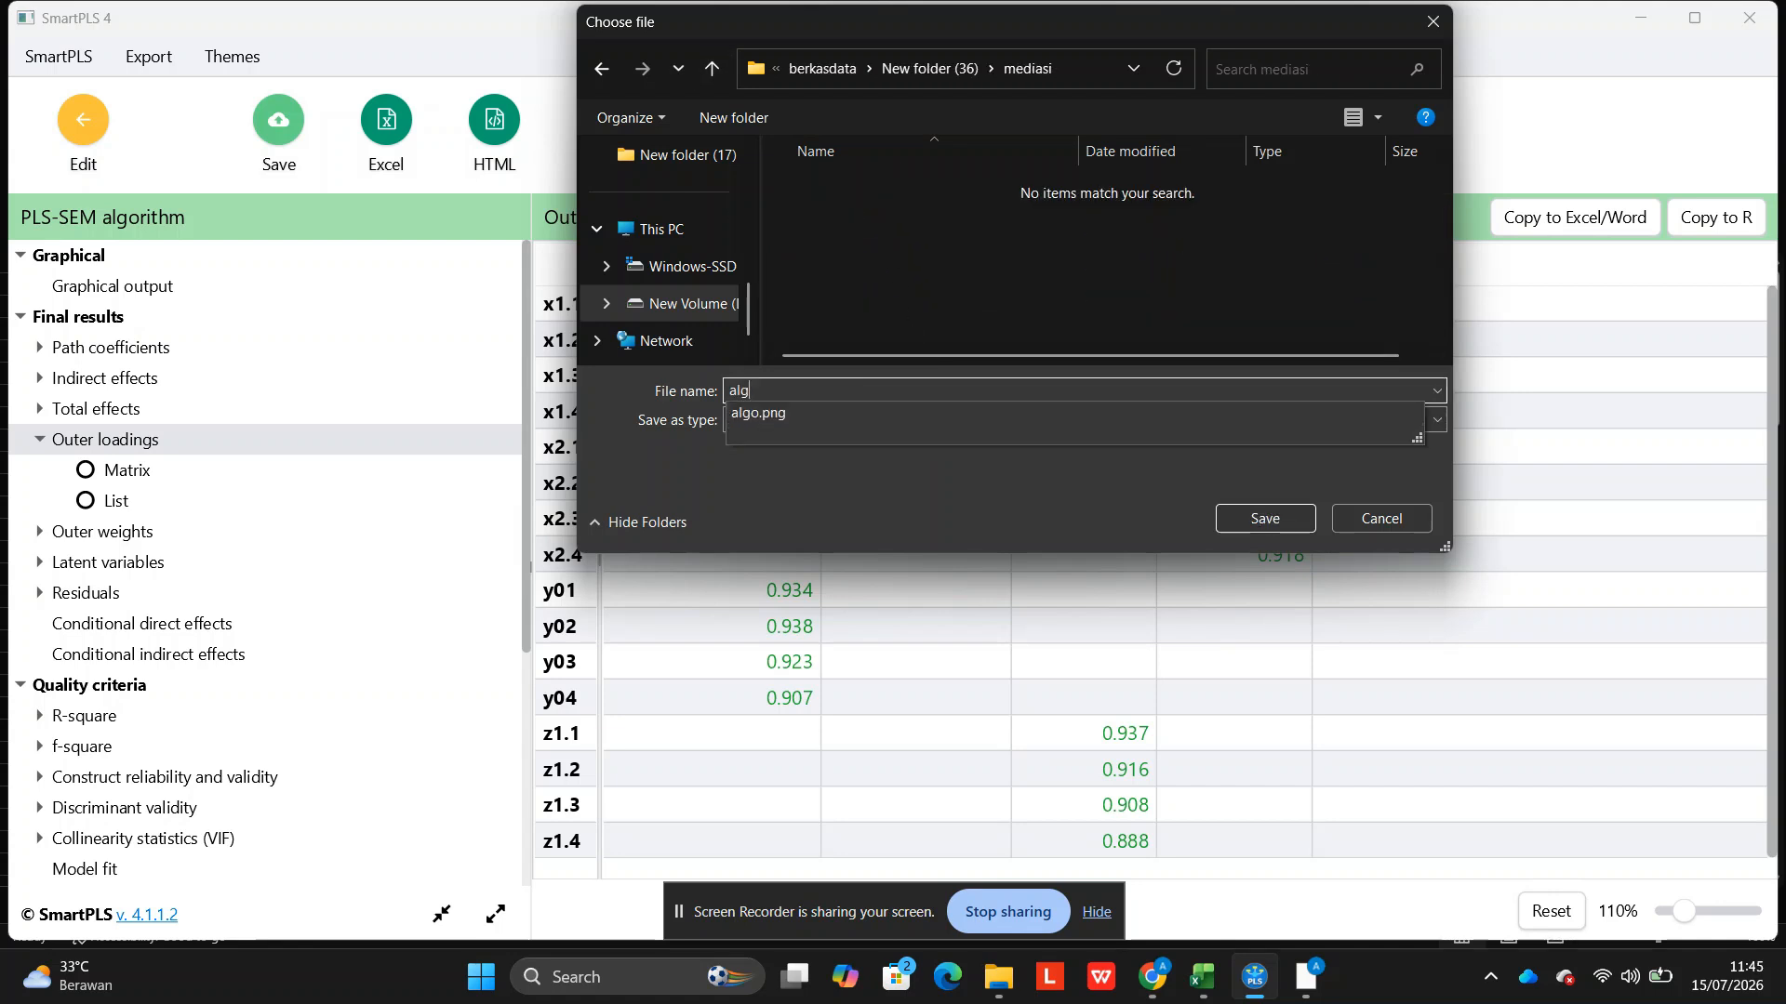
text(t)
key(Return)
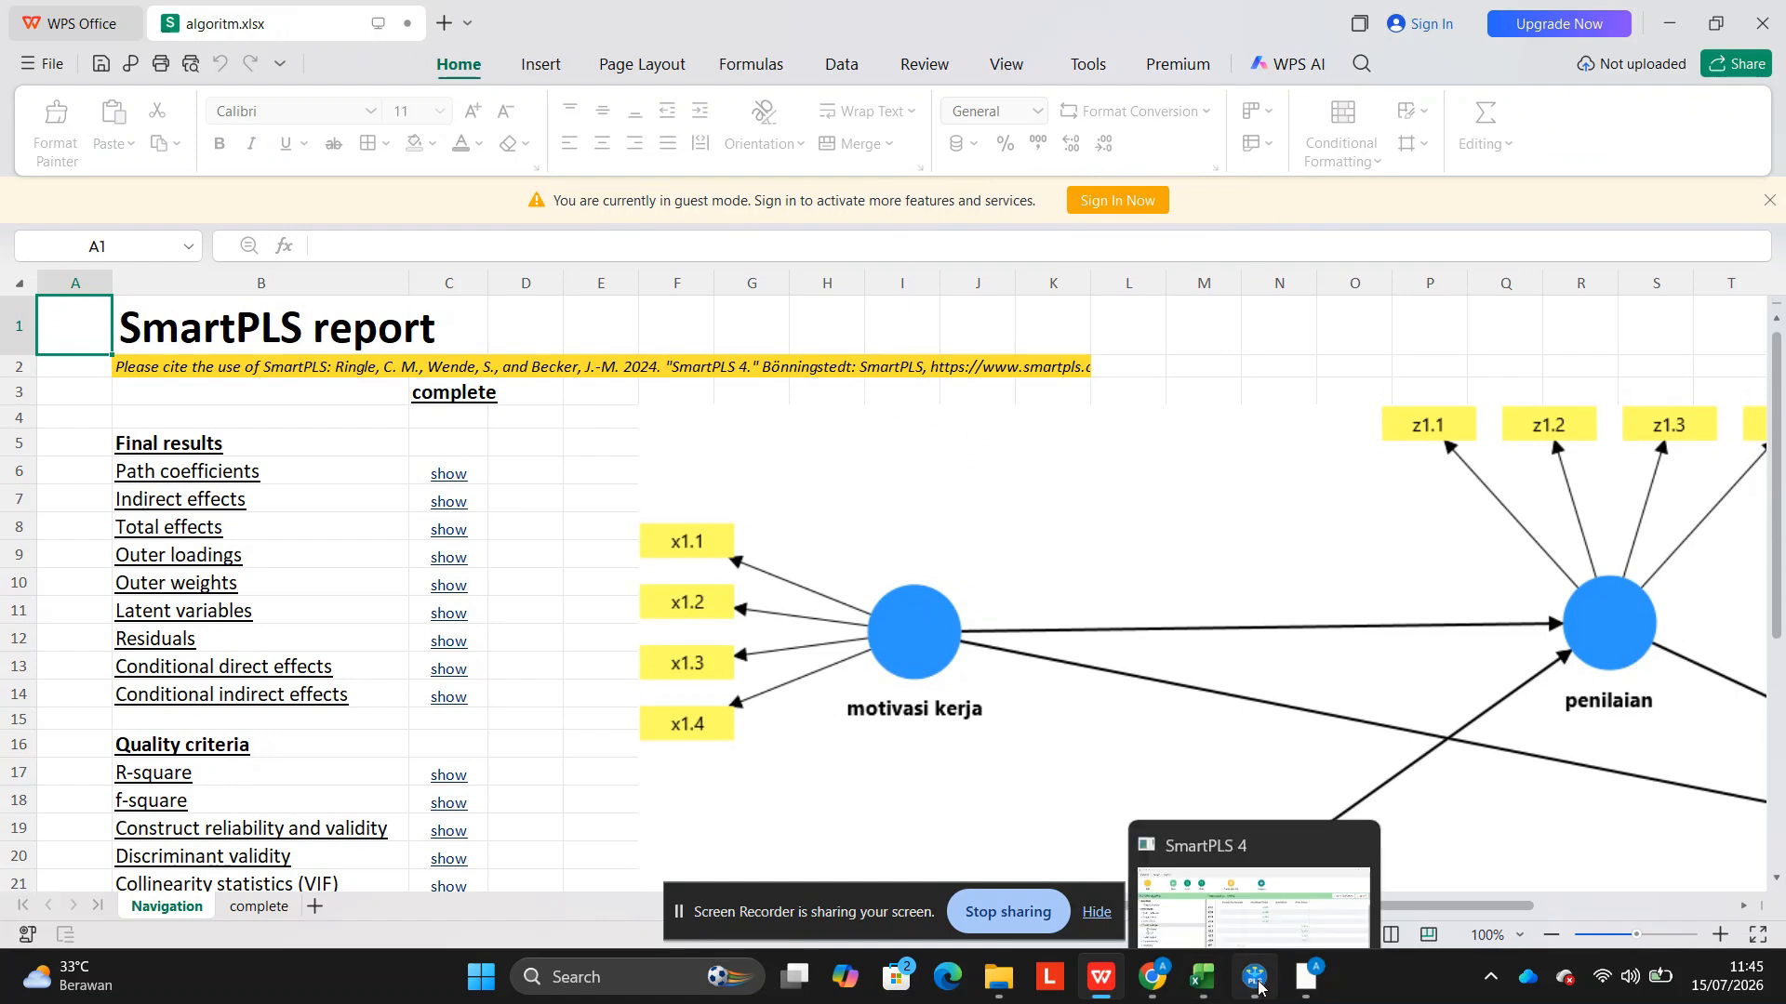
Switch back to SmartPLS, return to the model diagram and run the PLSpredict / CVPAT calculation.
click(1254, 976)
click(101, 144)
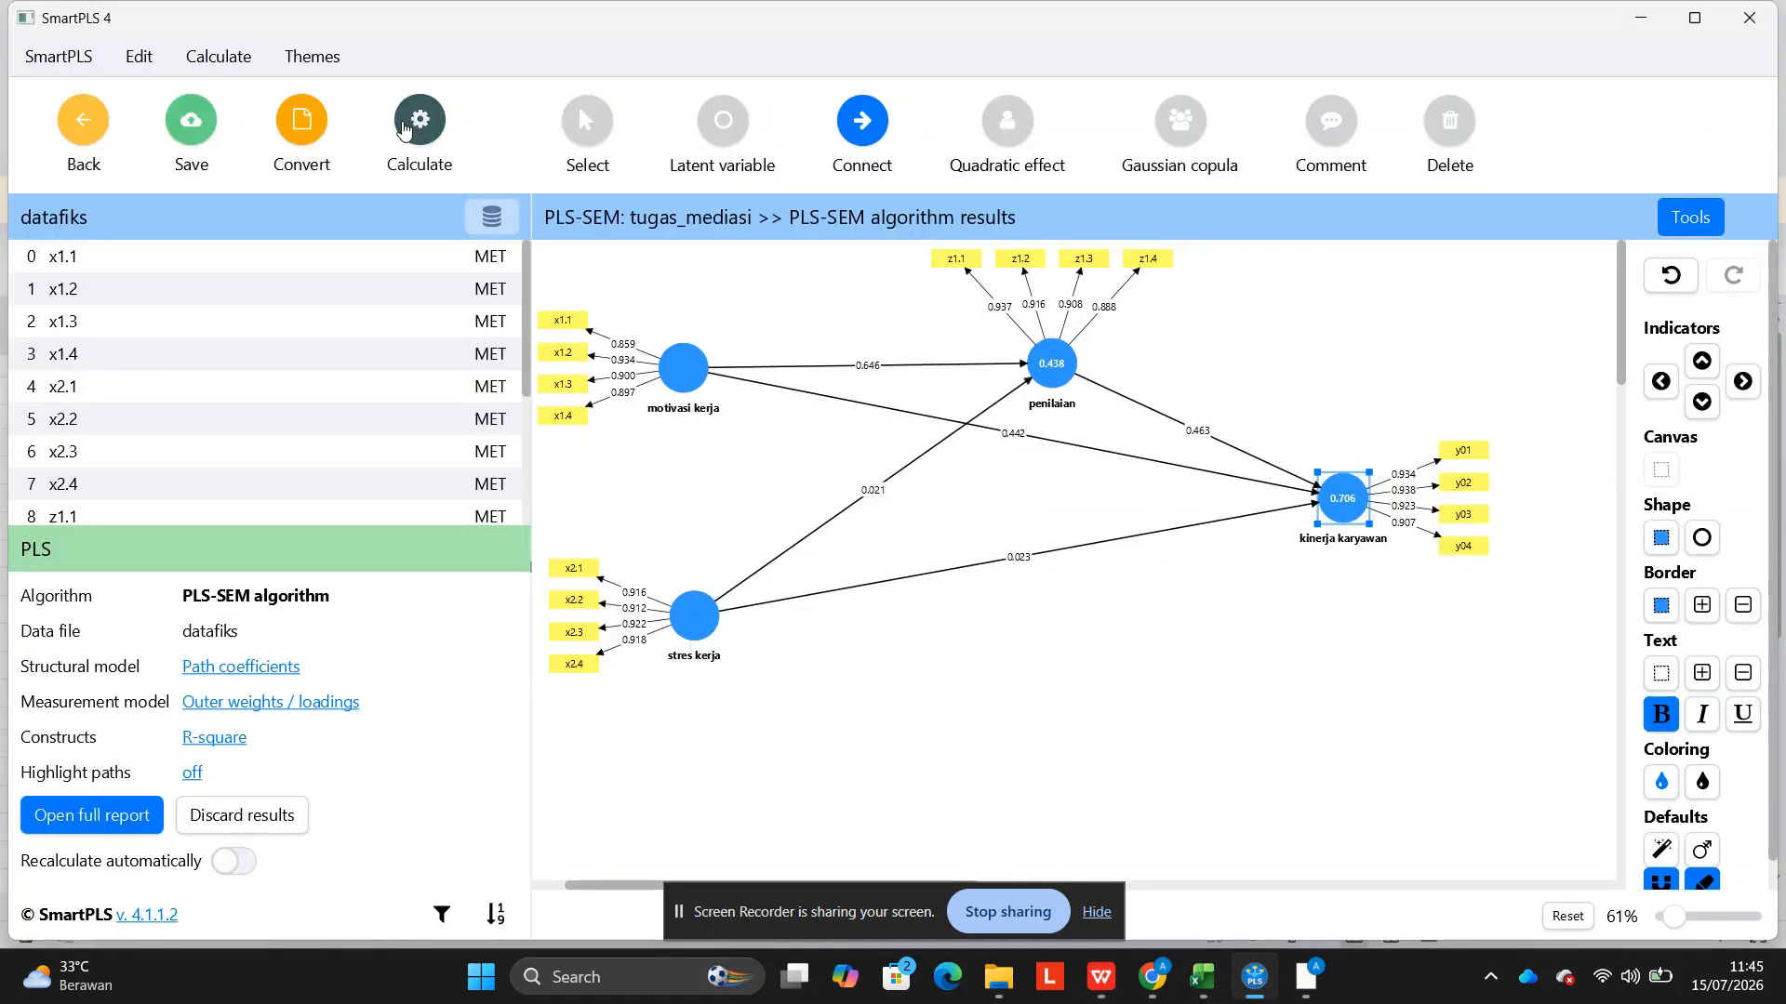
click(419, 123)
click(642, 340)
click(1191, 833)
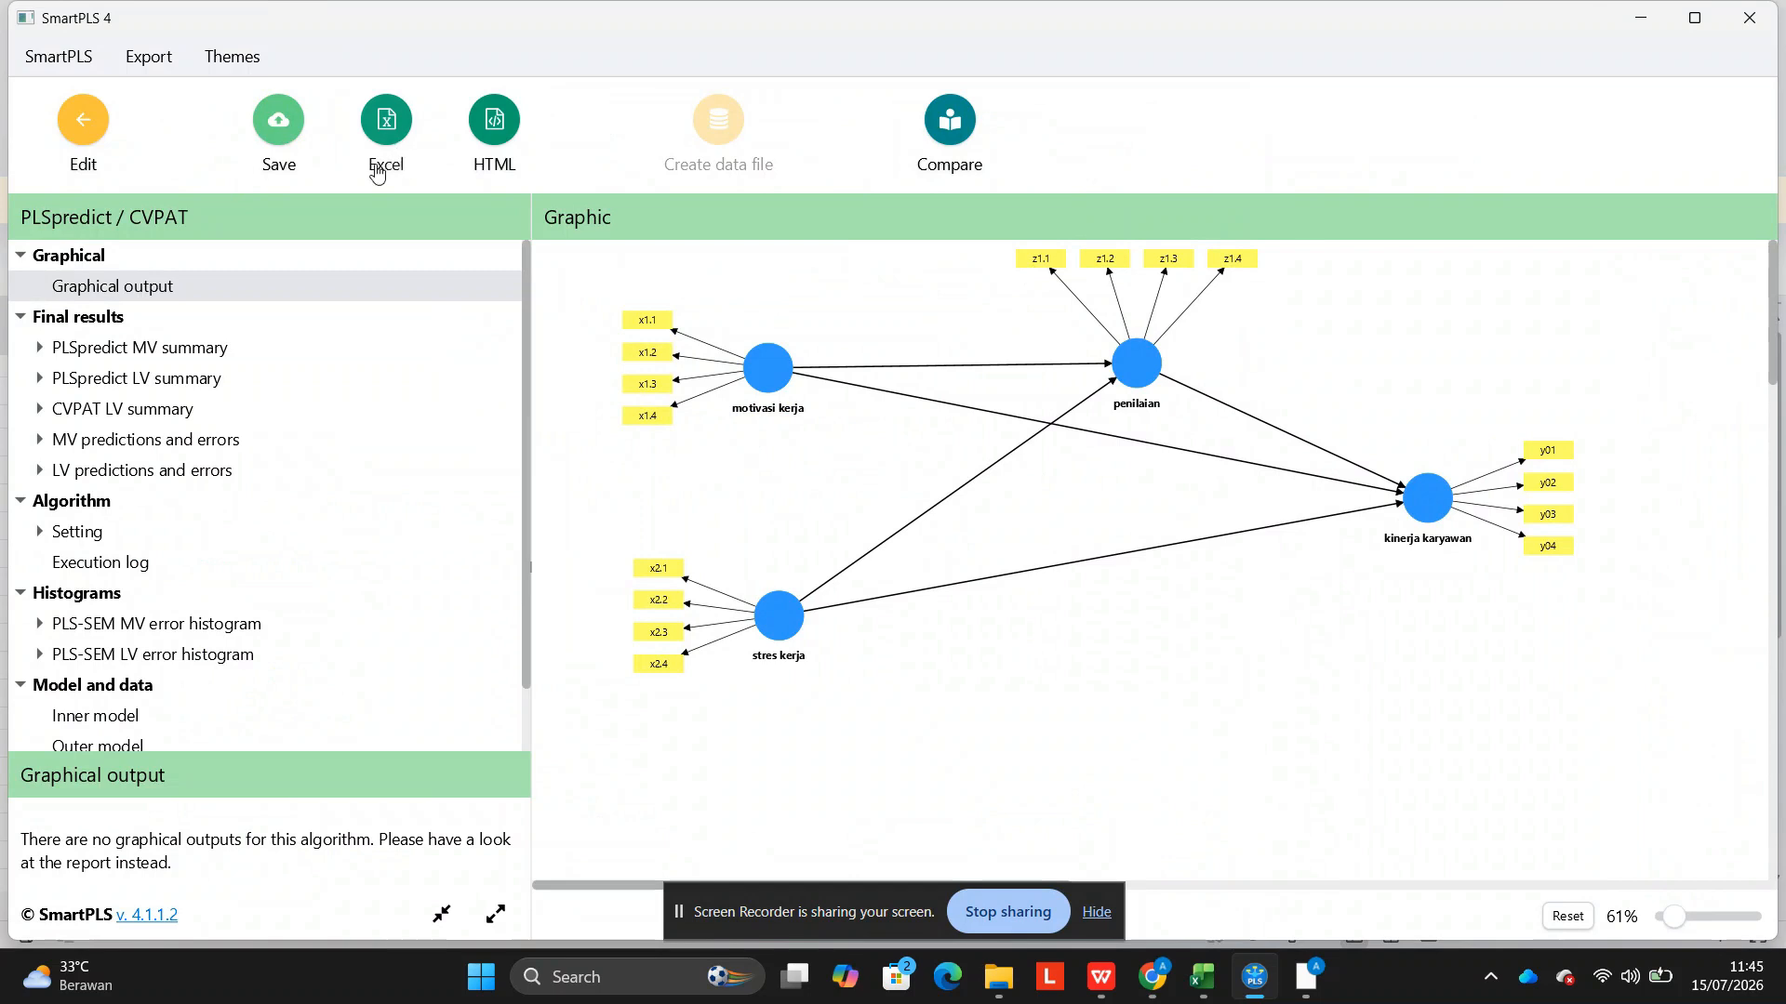
View the CVPAT and PLSpredict LV summaries and export the report to Excel as qsquare in the mediasi folder.
click(138, 410)
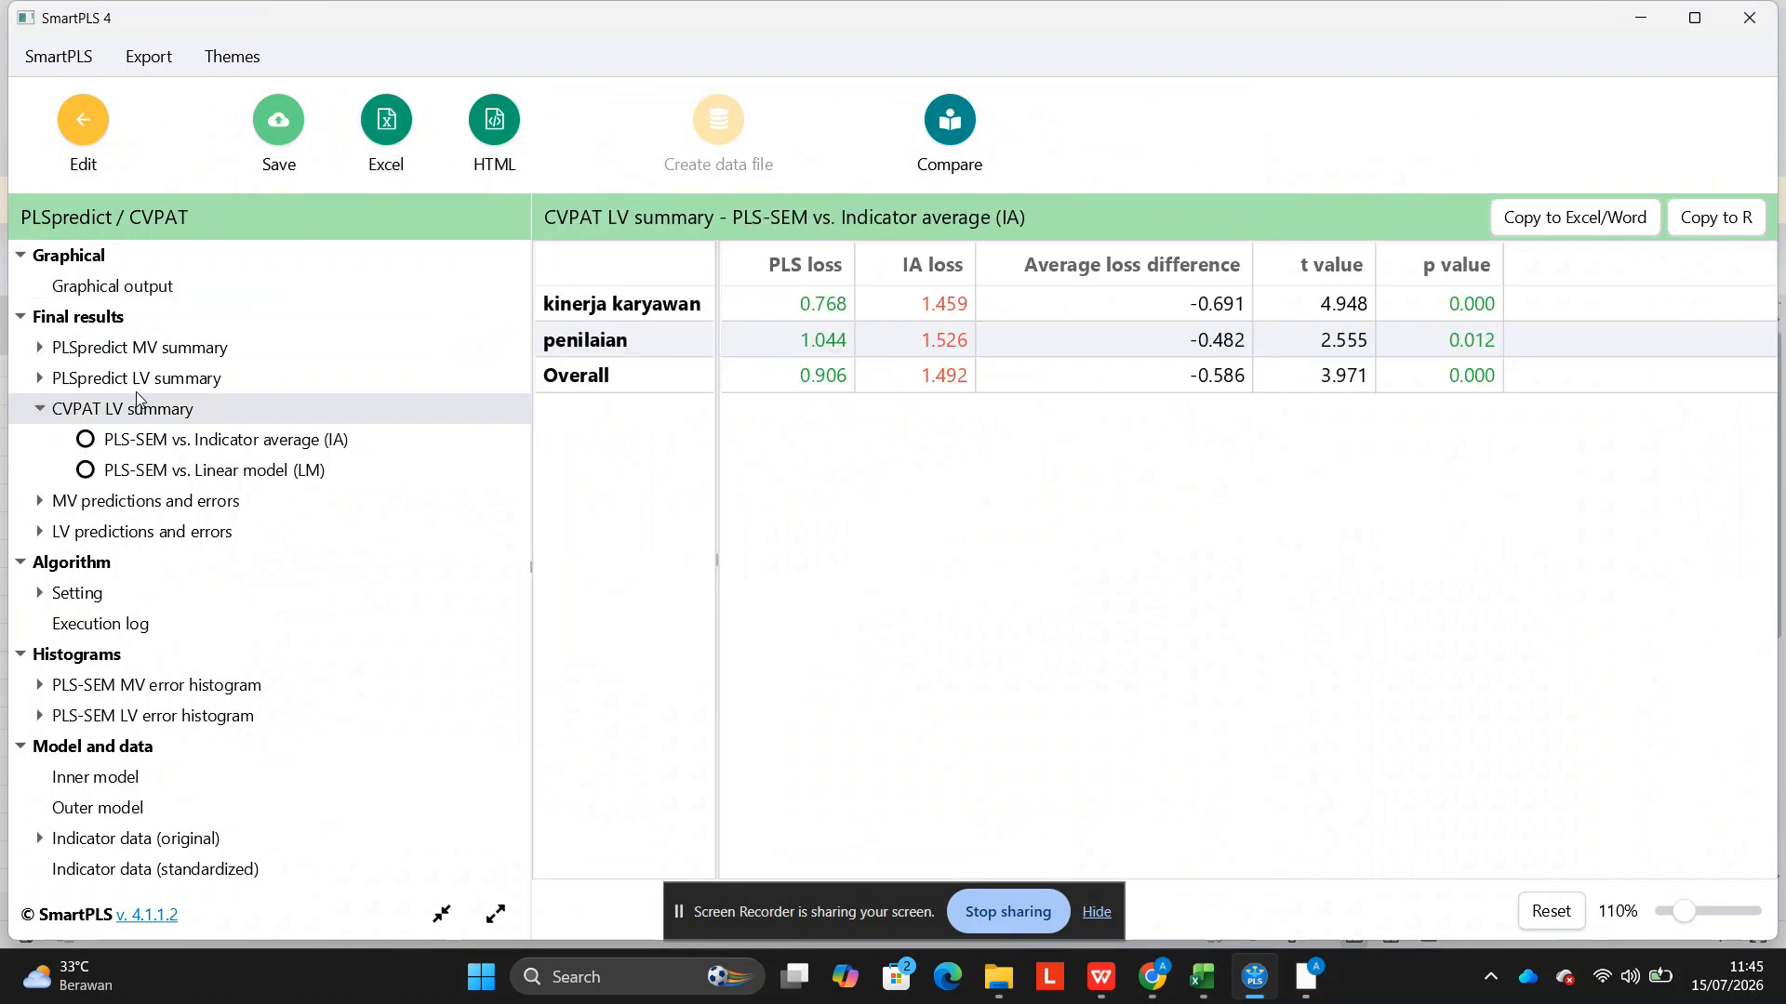
click(163, 389)
click(391, 126)
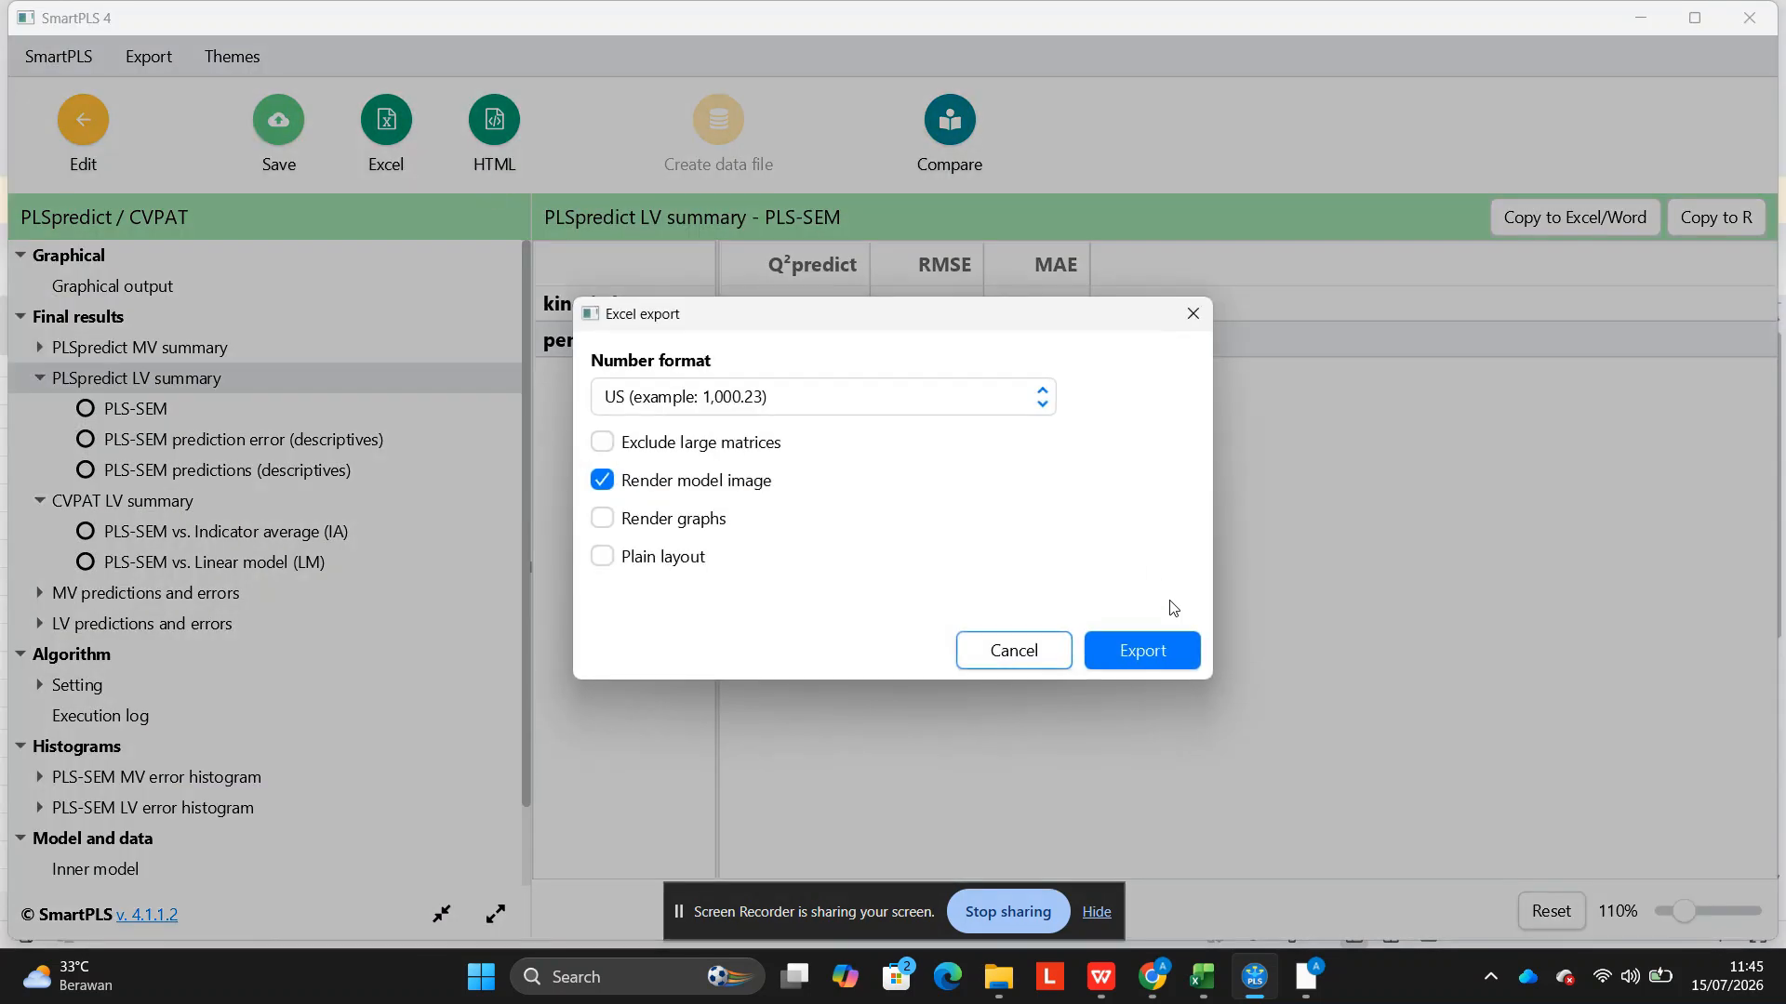
click(1163, 646)
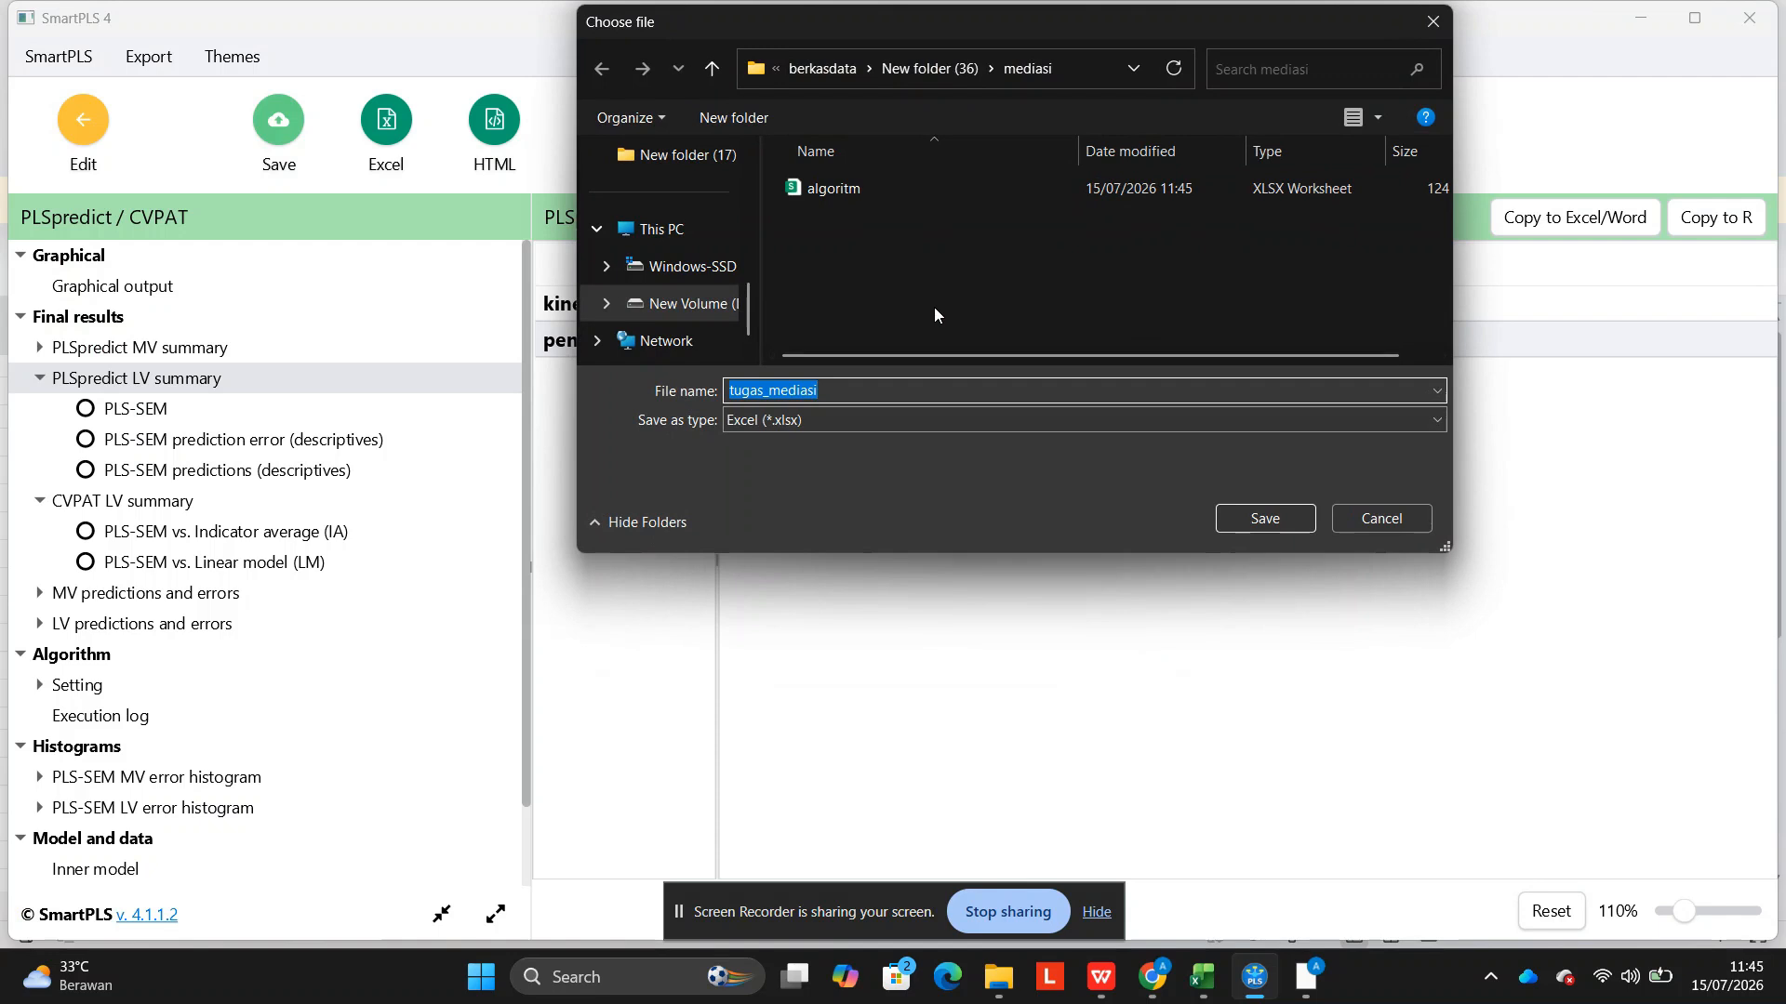
text(qsquare)
key(Return)
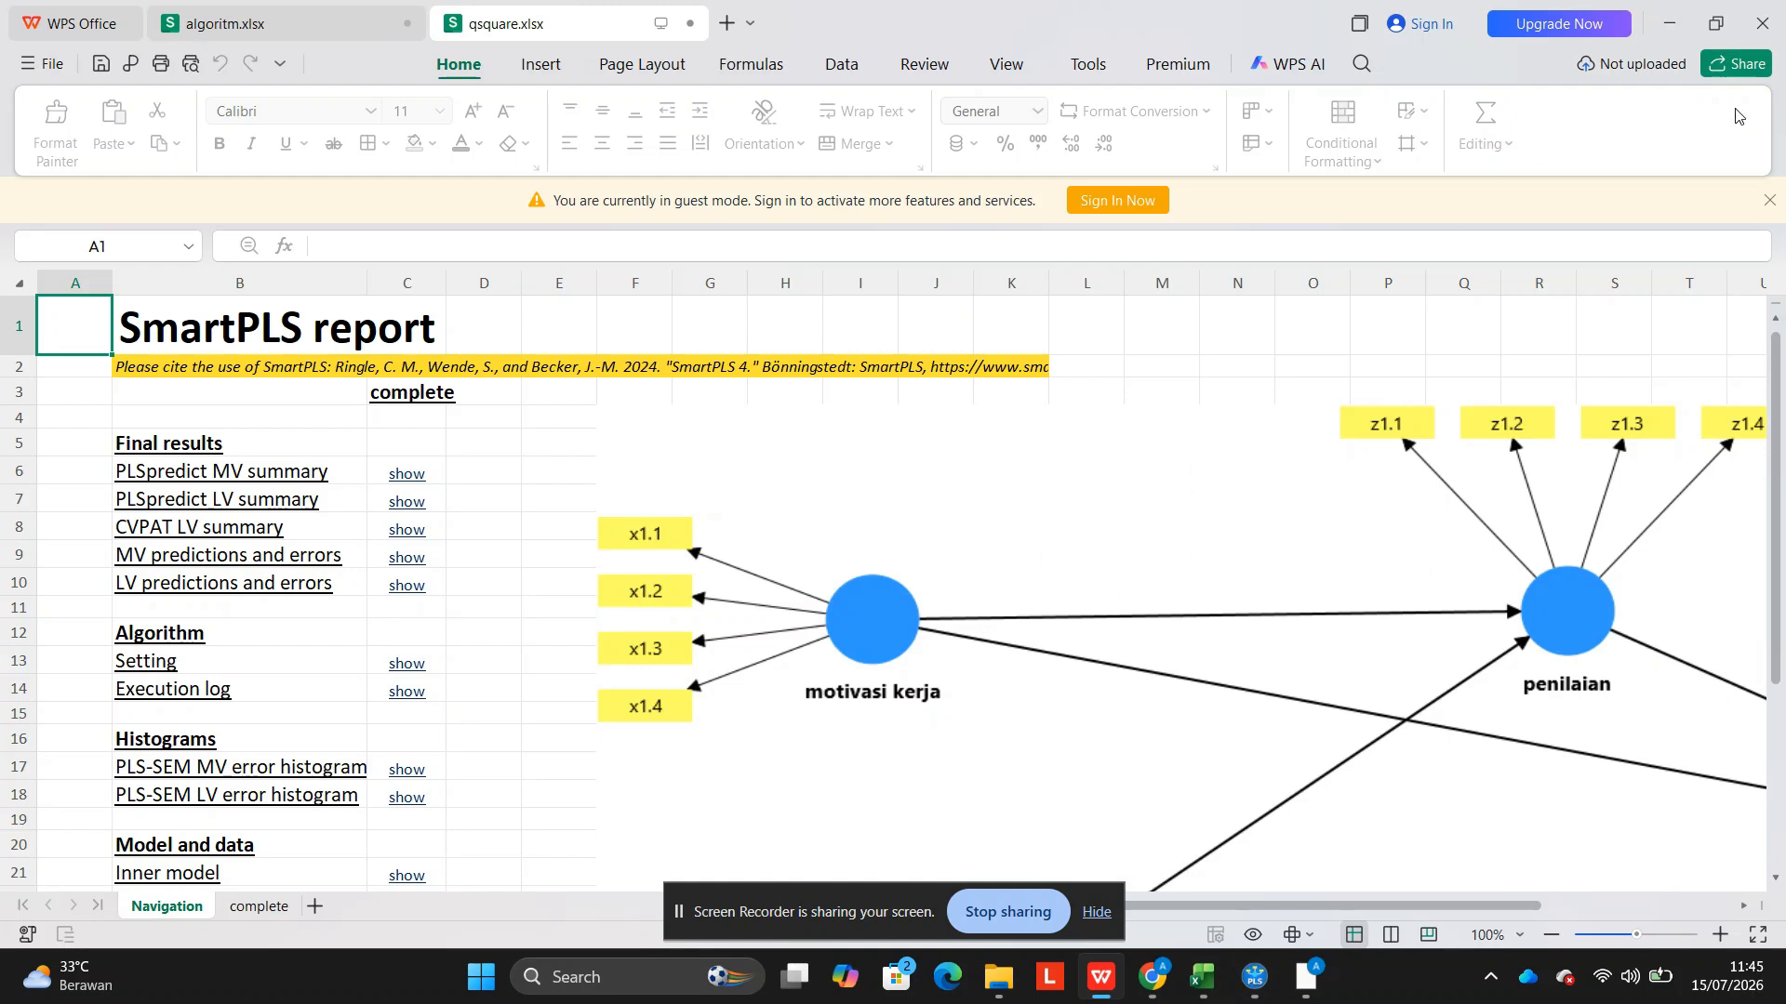
Switch back to SmartPLS, return to the model diagram and run the Bootstrapping calculation.
click(1255, 977)
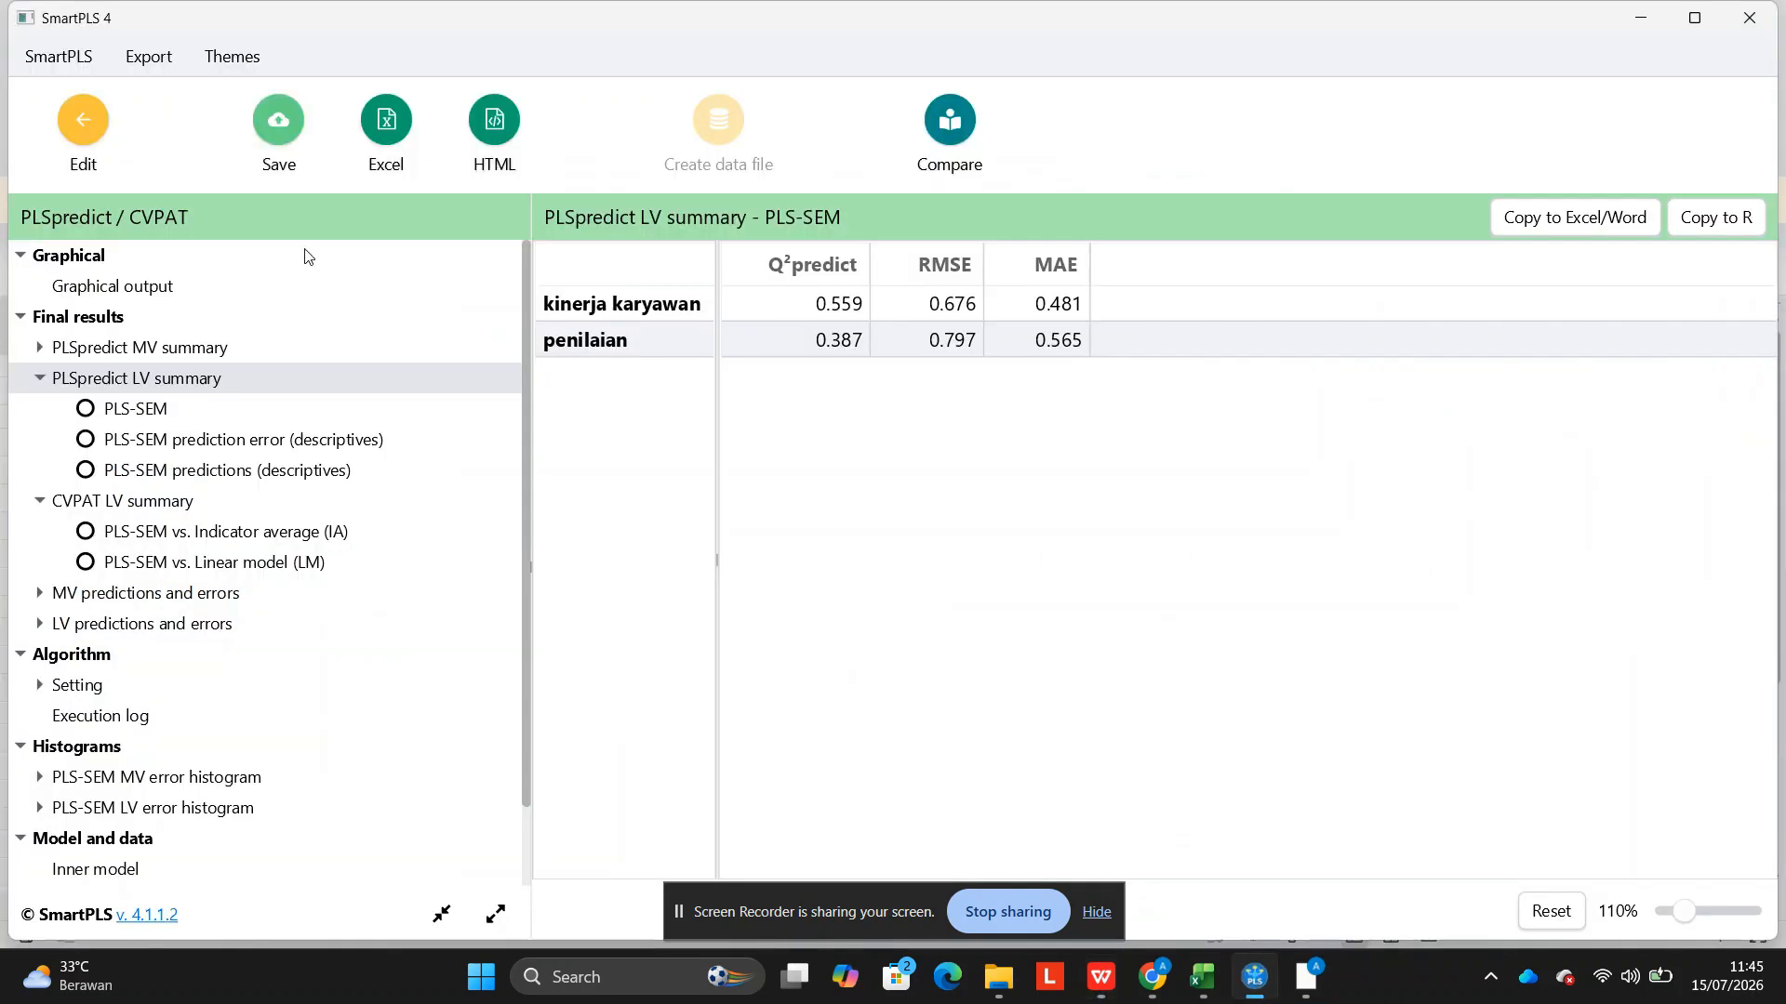
click(83, 130)
click(420, 121)
click(547, 214)
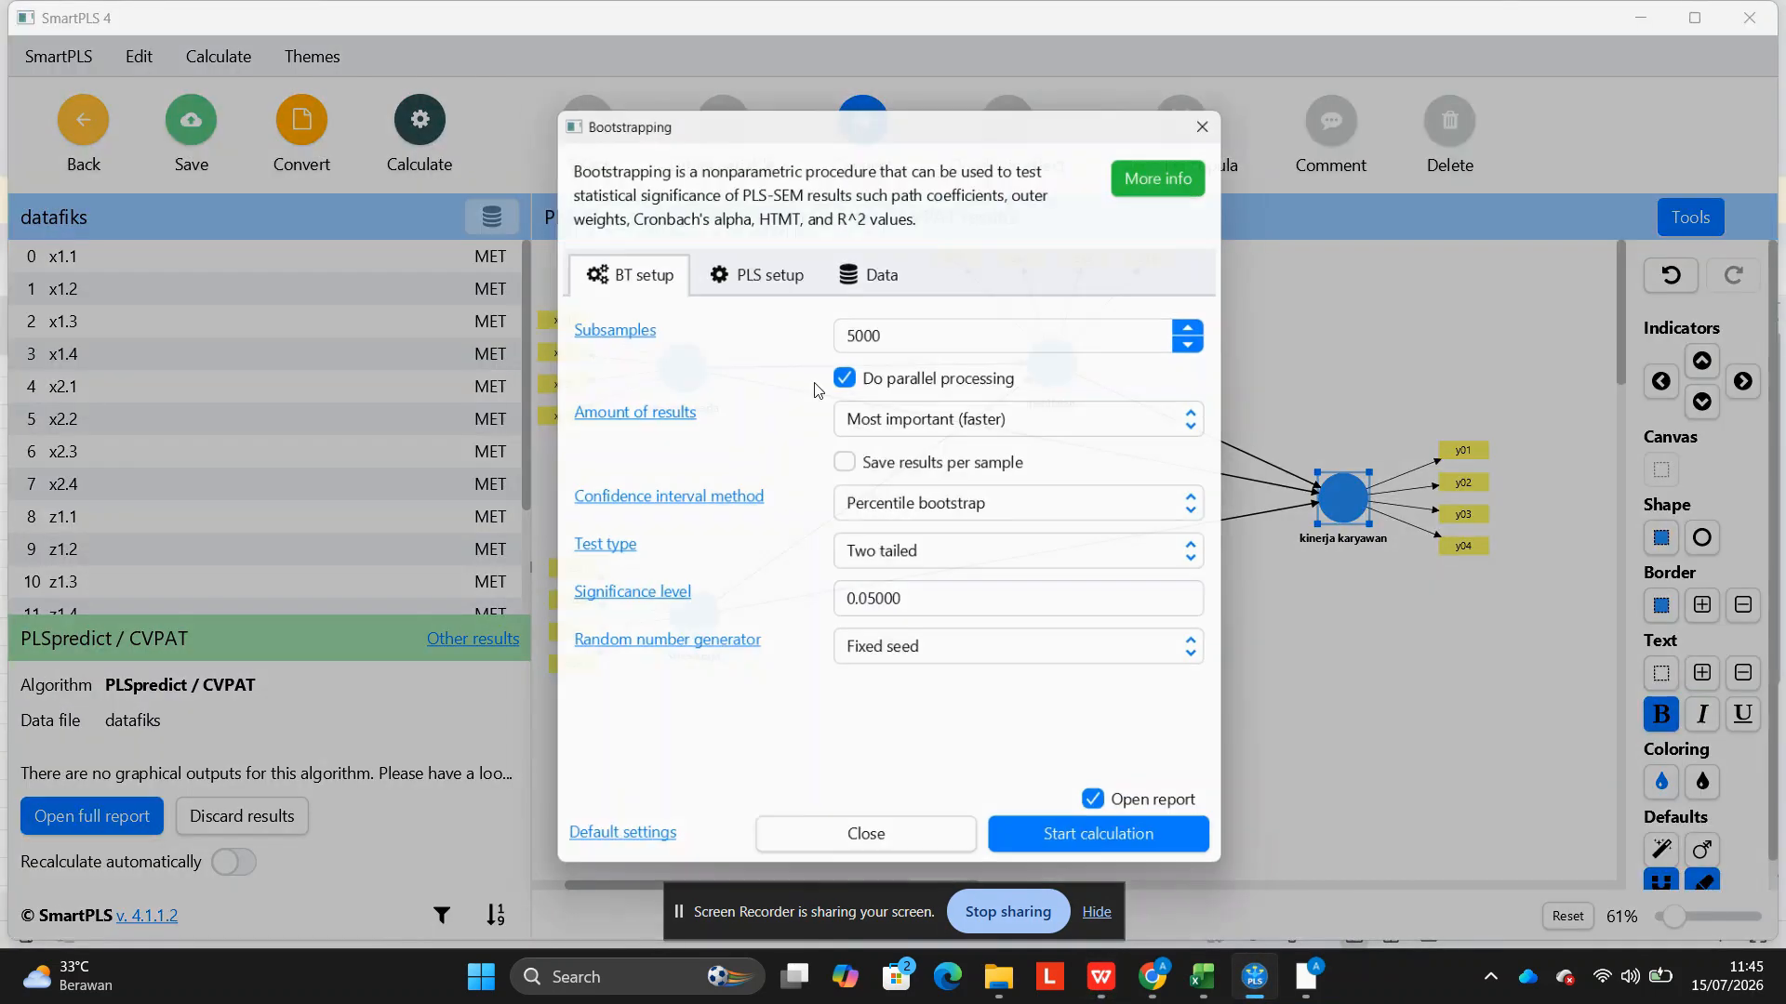
click(1128, 853)
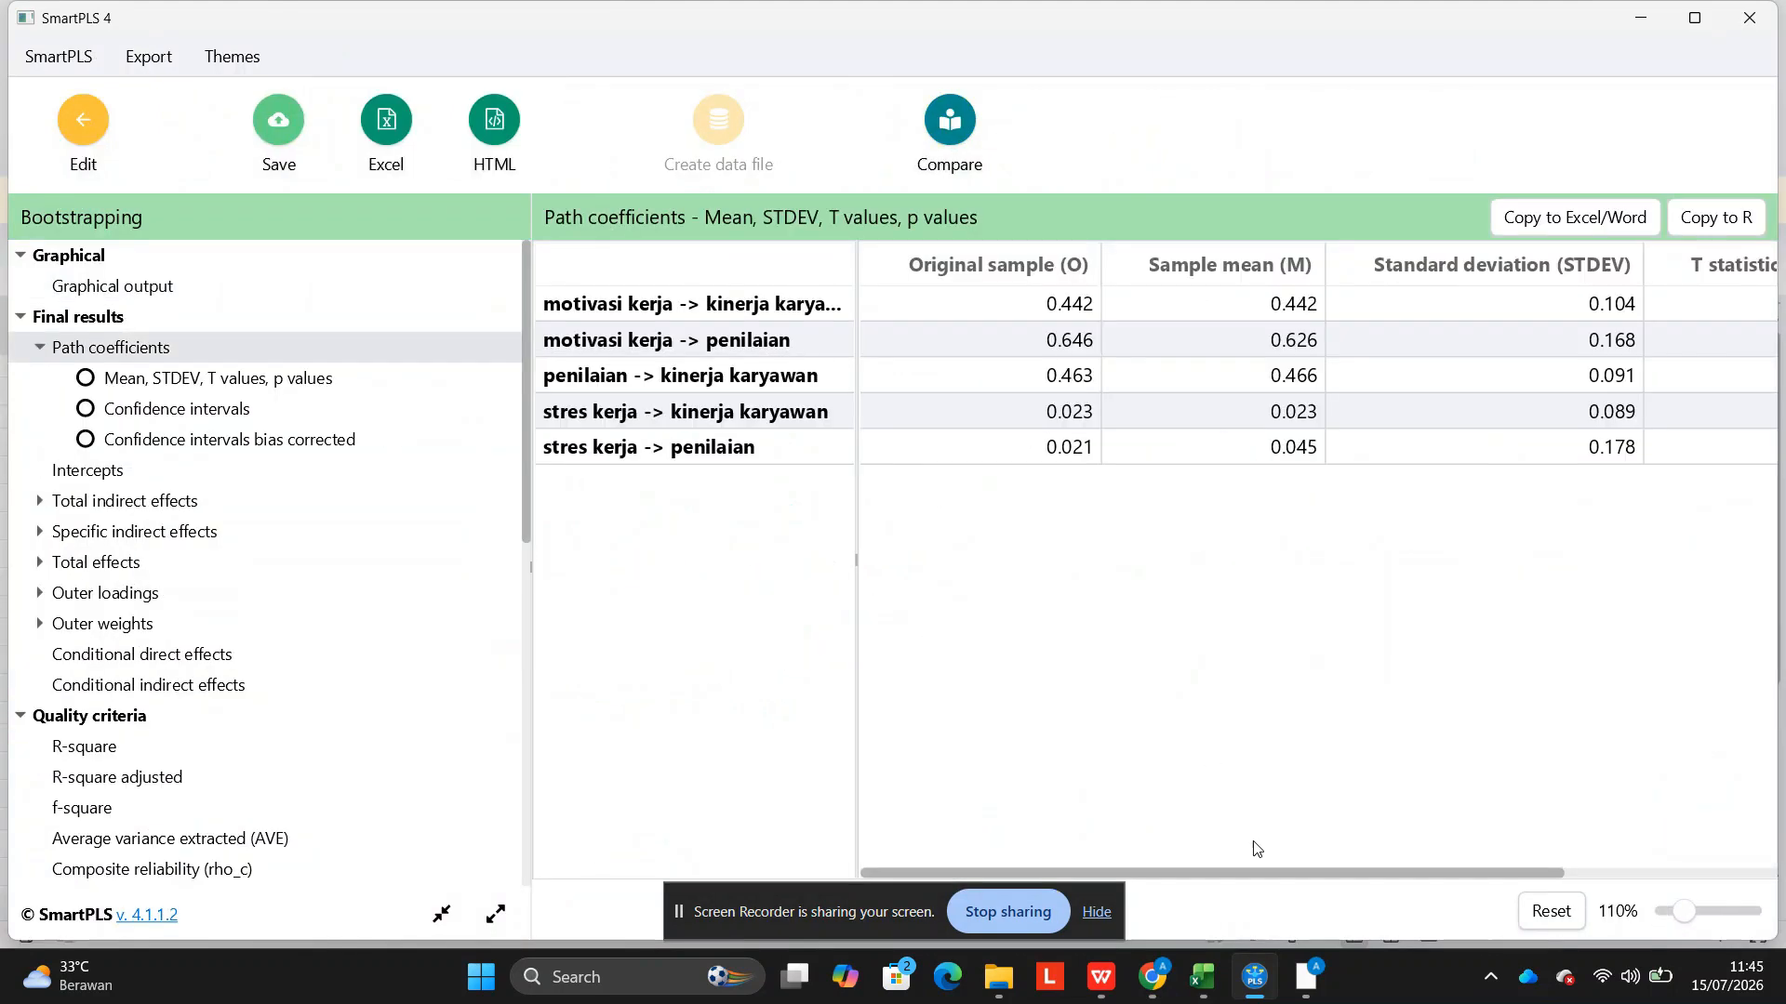
View the path coefficients' p values and the specific indirect effects, and export the bootstrapping report to Excel as bootstraping.
drag(1260, 873, 1686, 893)
click(177, 535)
click(409, 140)
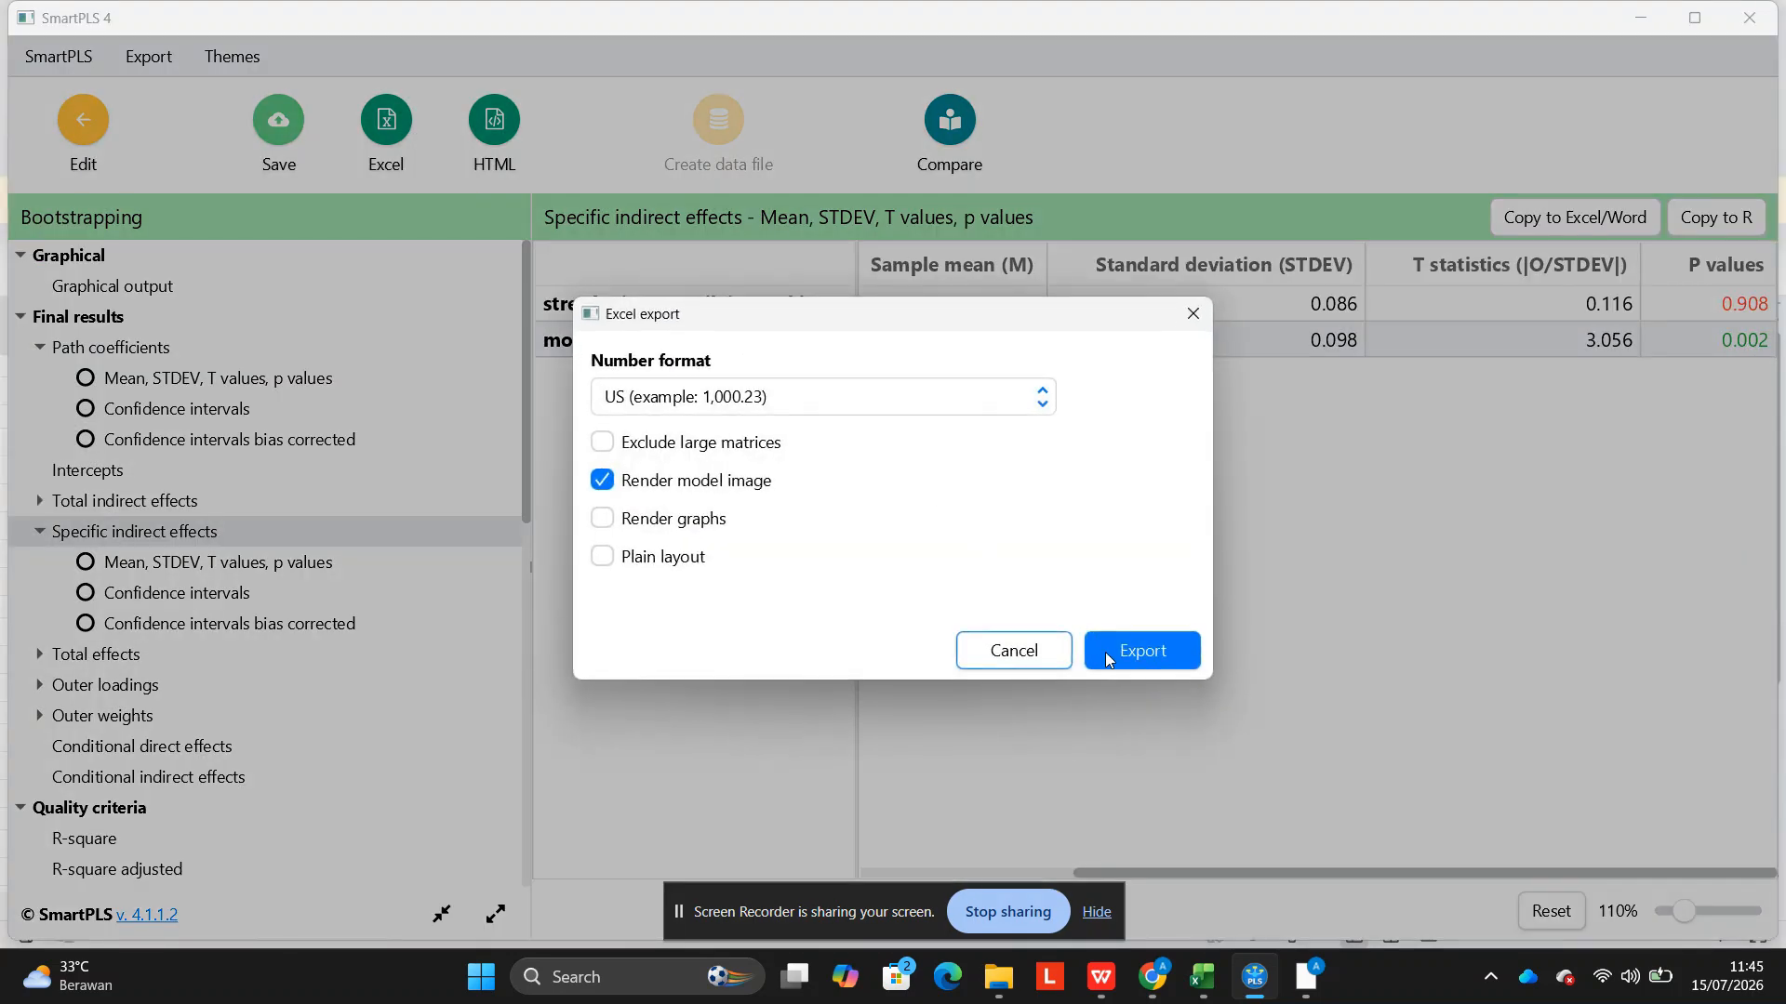
click(1111, 642)
text(bootstraping)
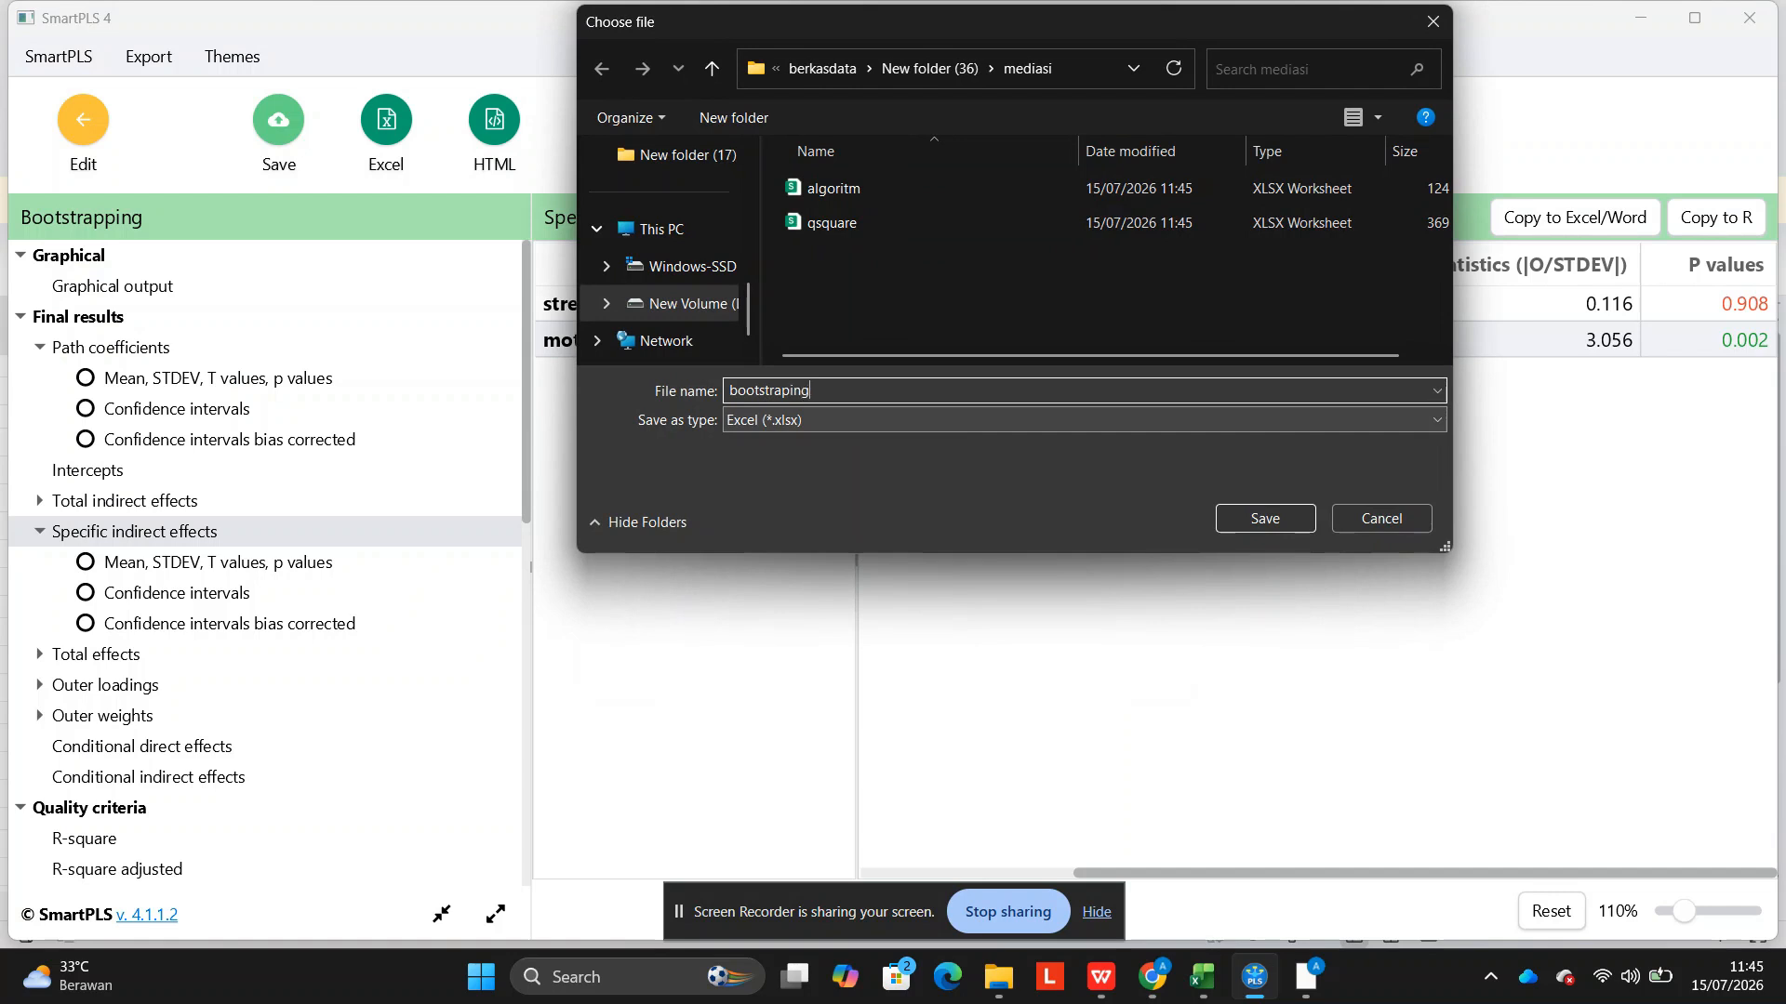
key(Return)
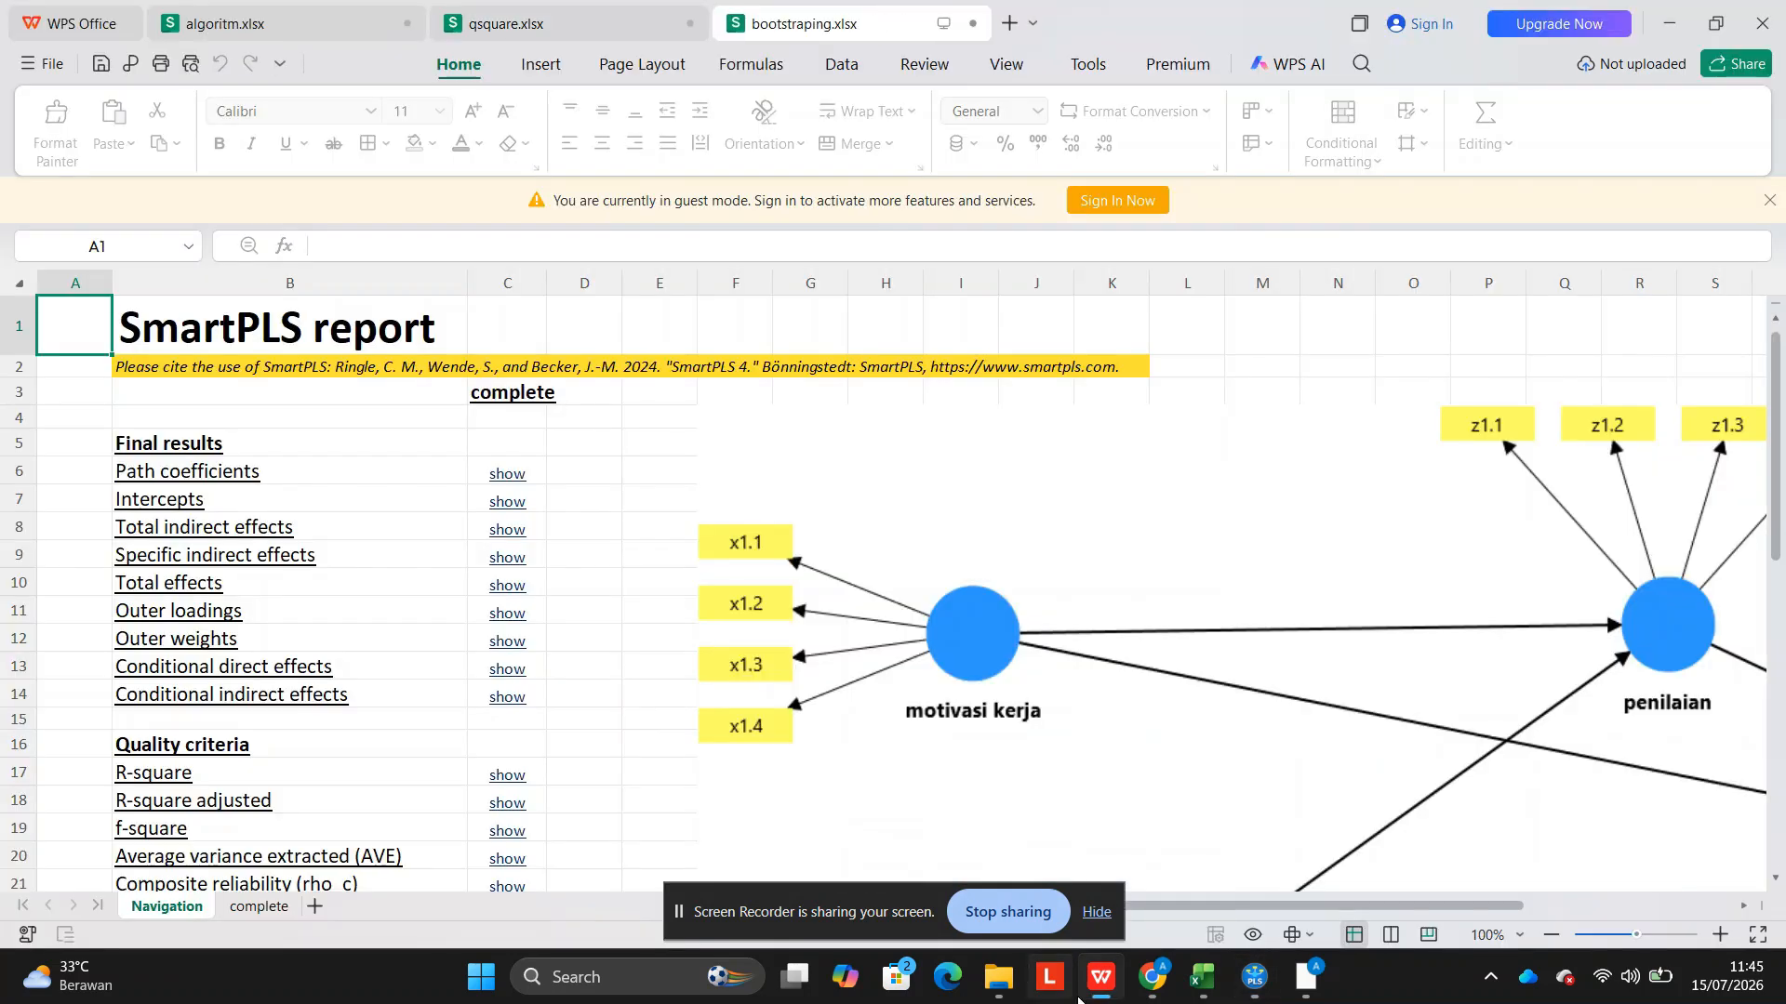
Bring up the algoritm workbook in WPS Office and check the exported files in File Explorer's mediasi folder.
click(1098, 992)
click(1098, 991)
click(306, 21)
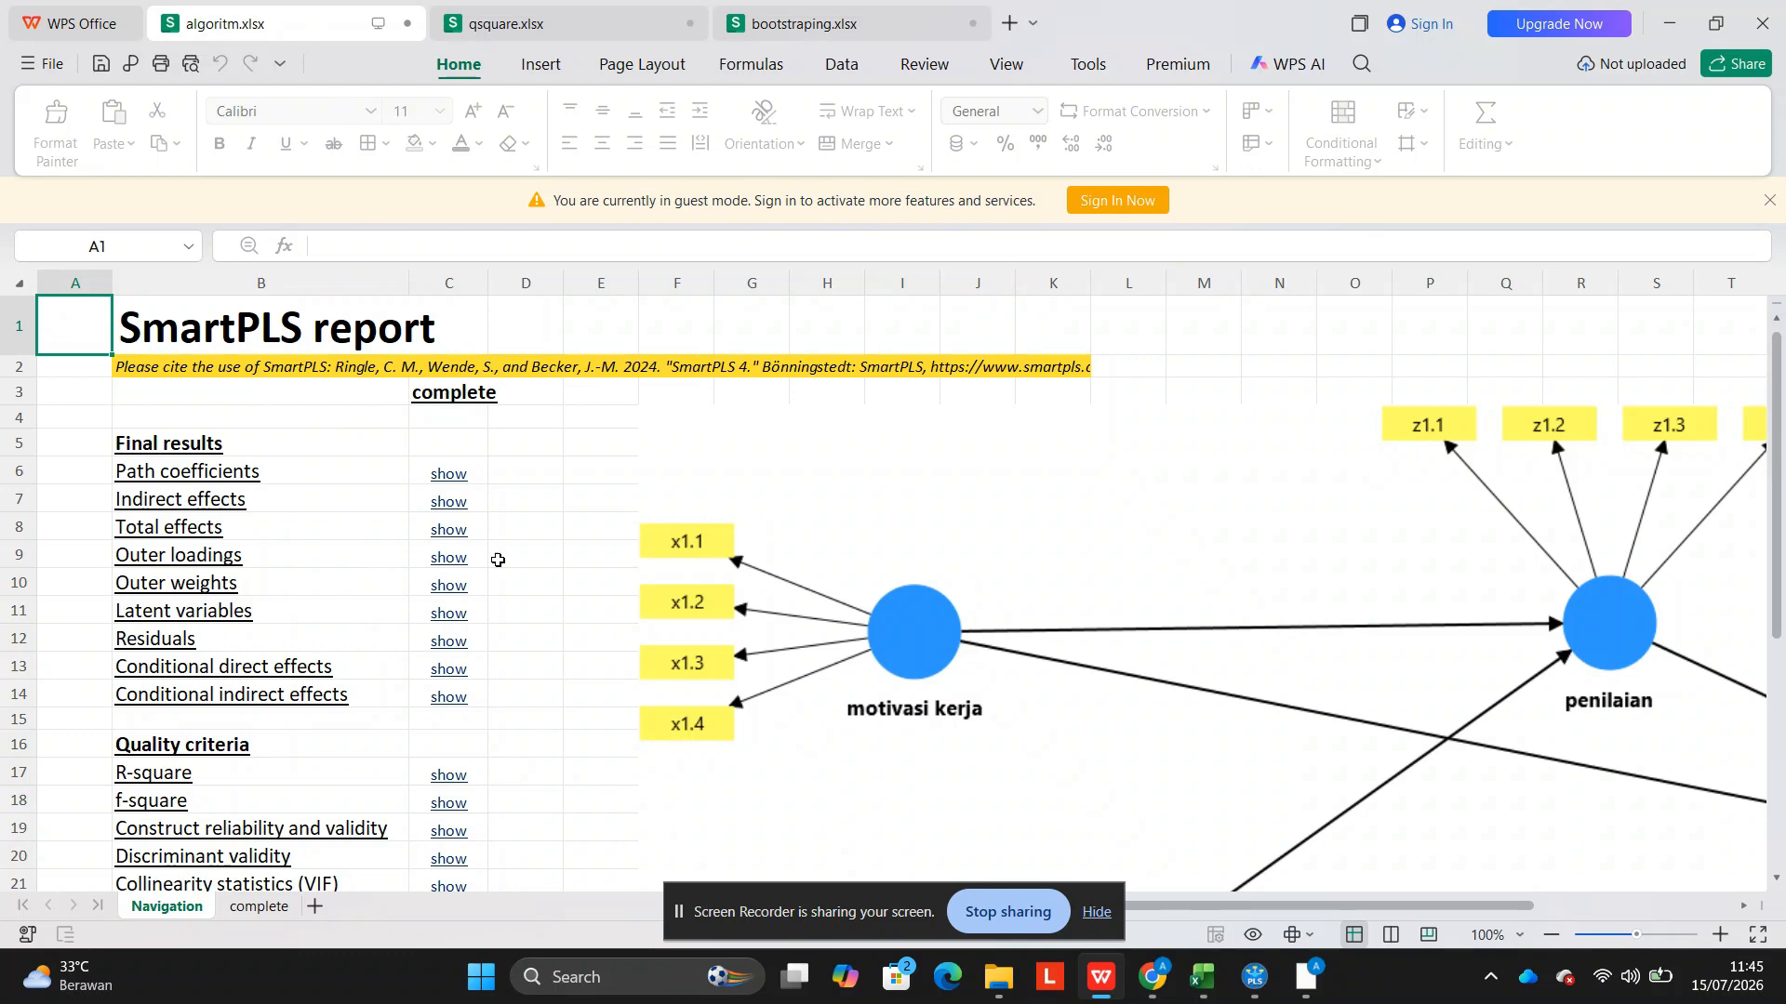
click(999, 981)
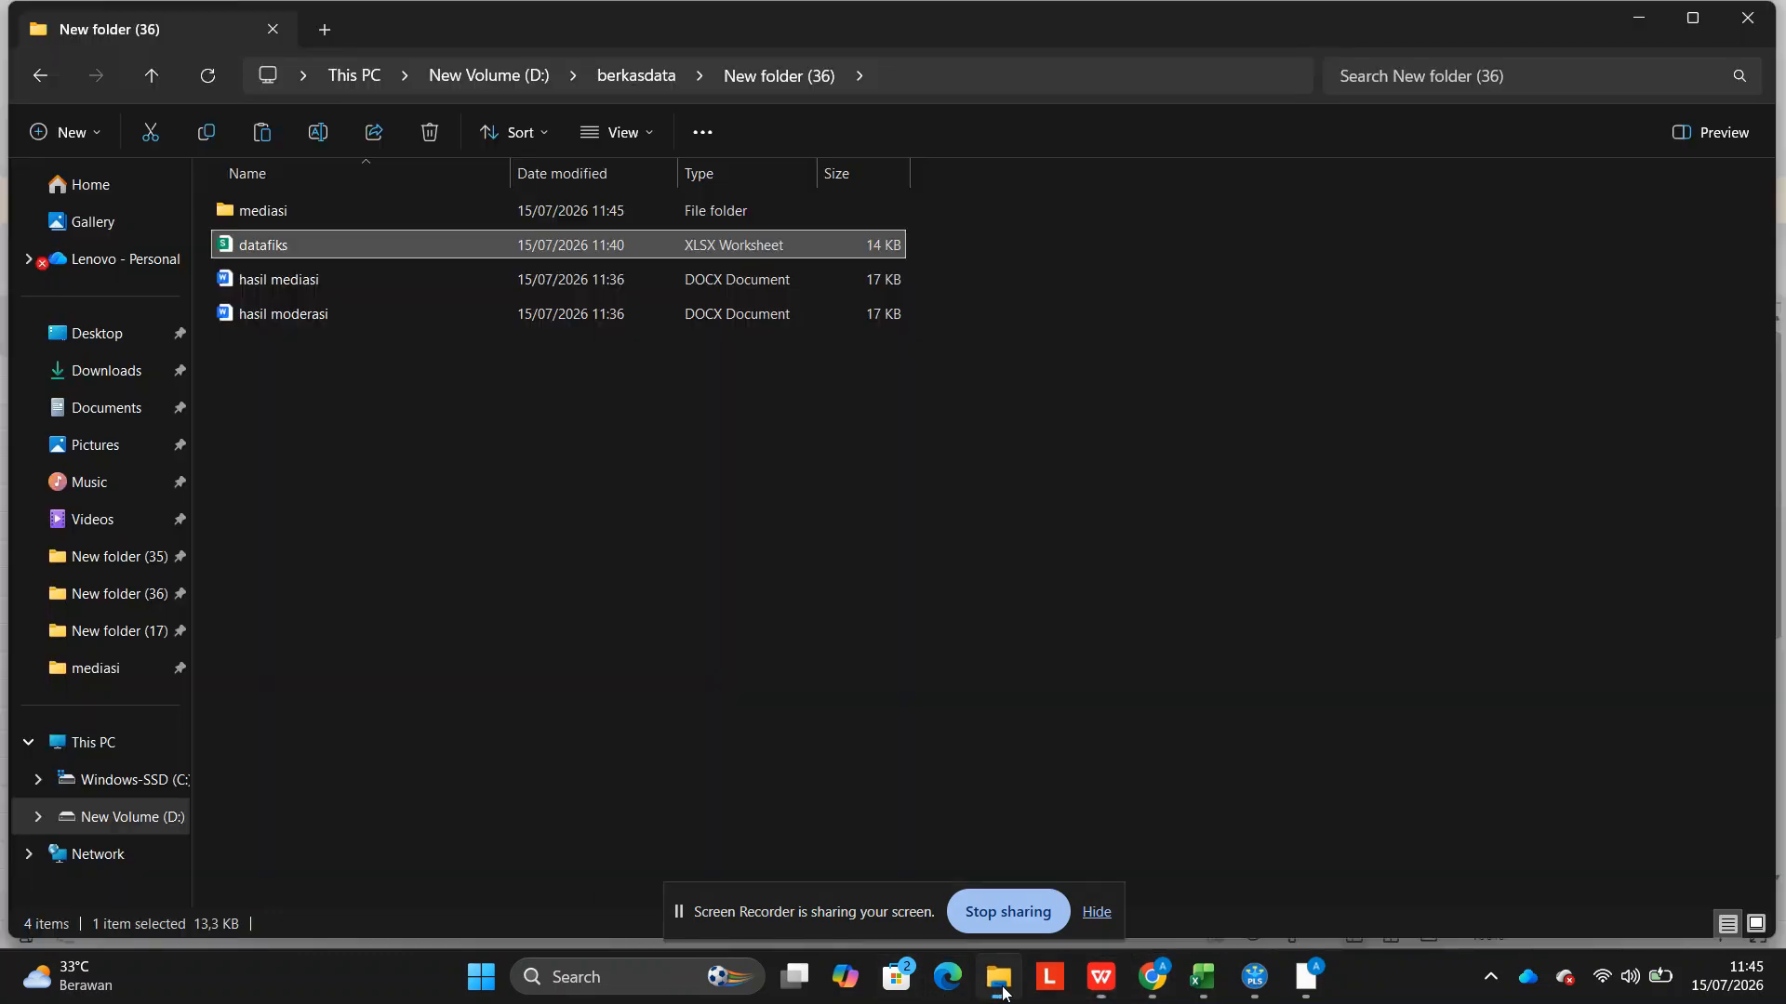
double_click(332, 214)
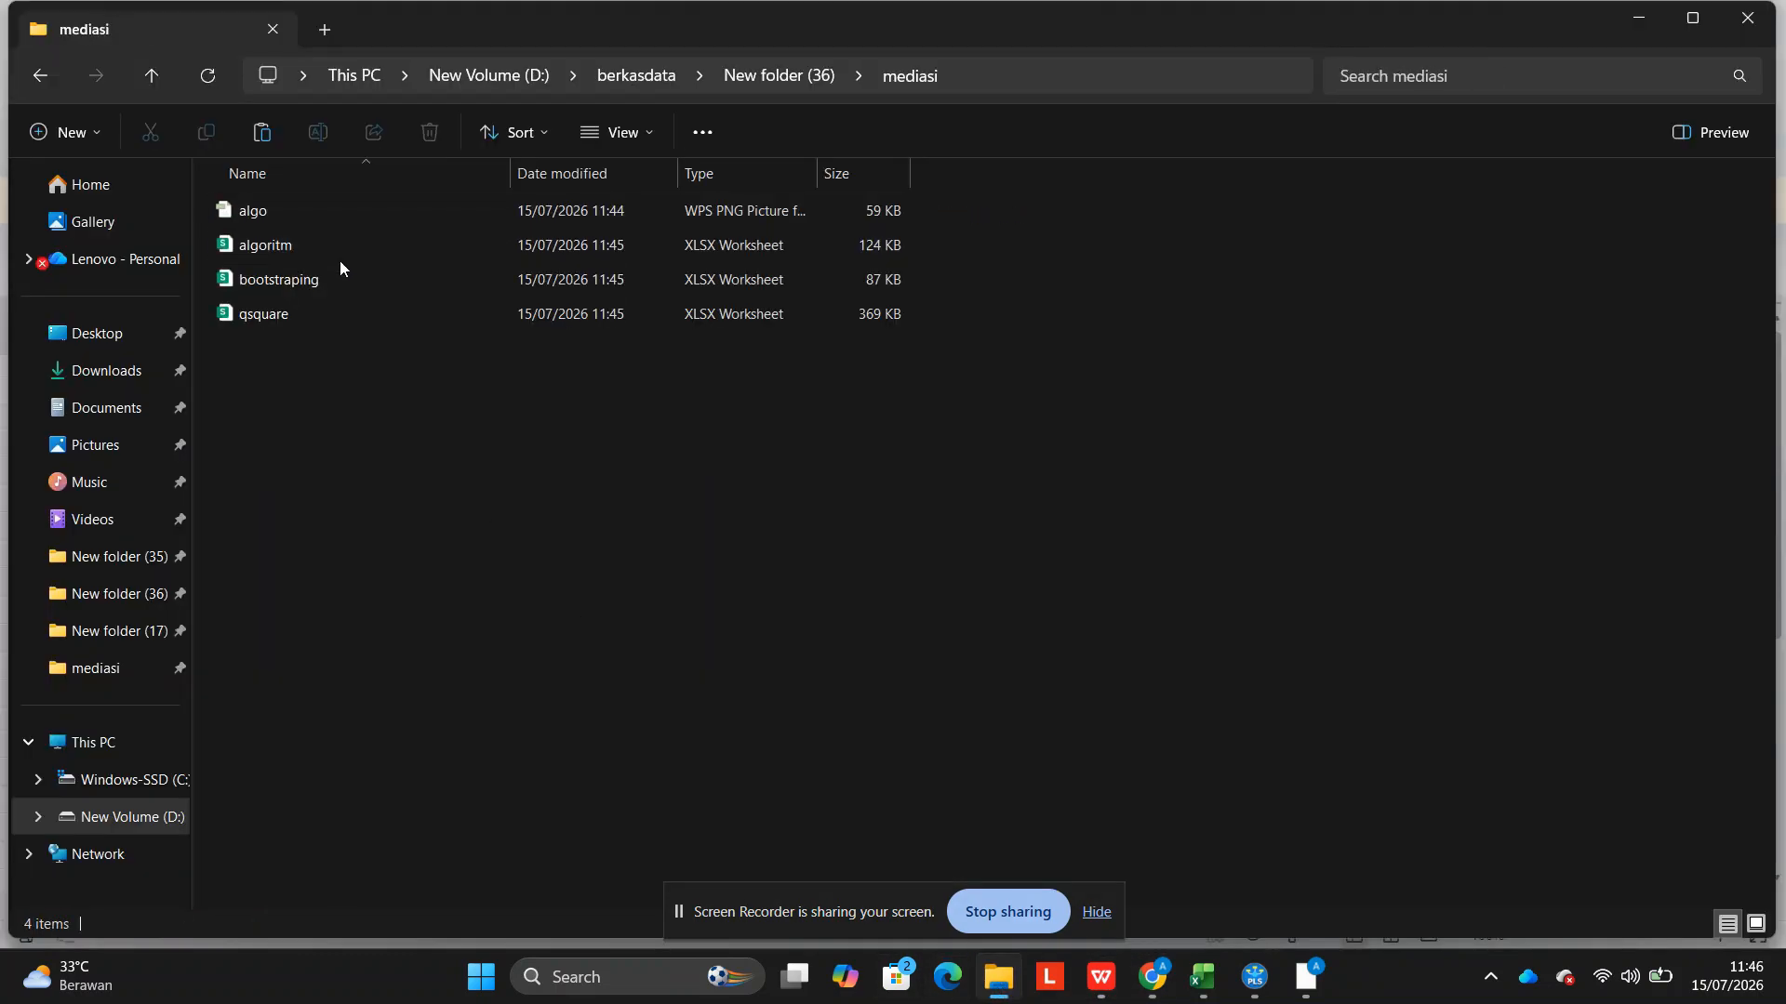
click(293, 219)
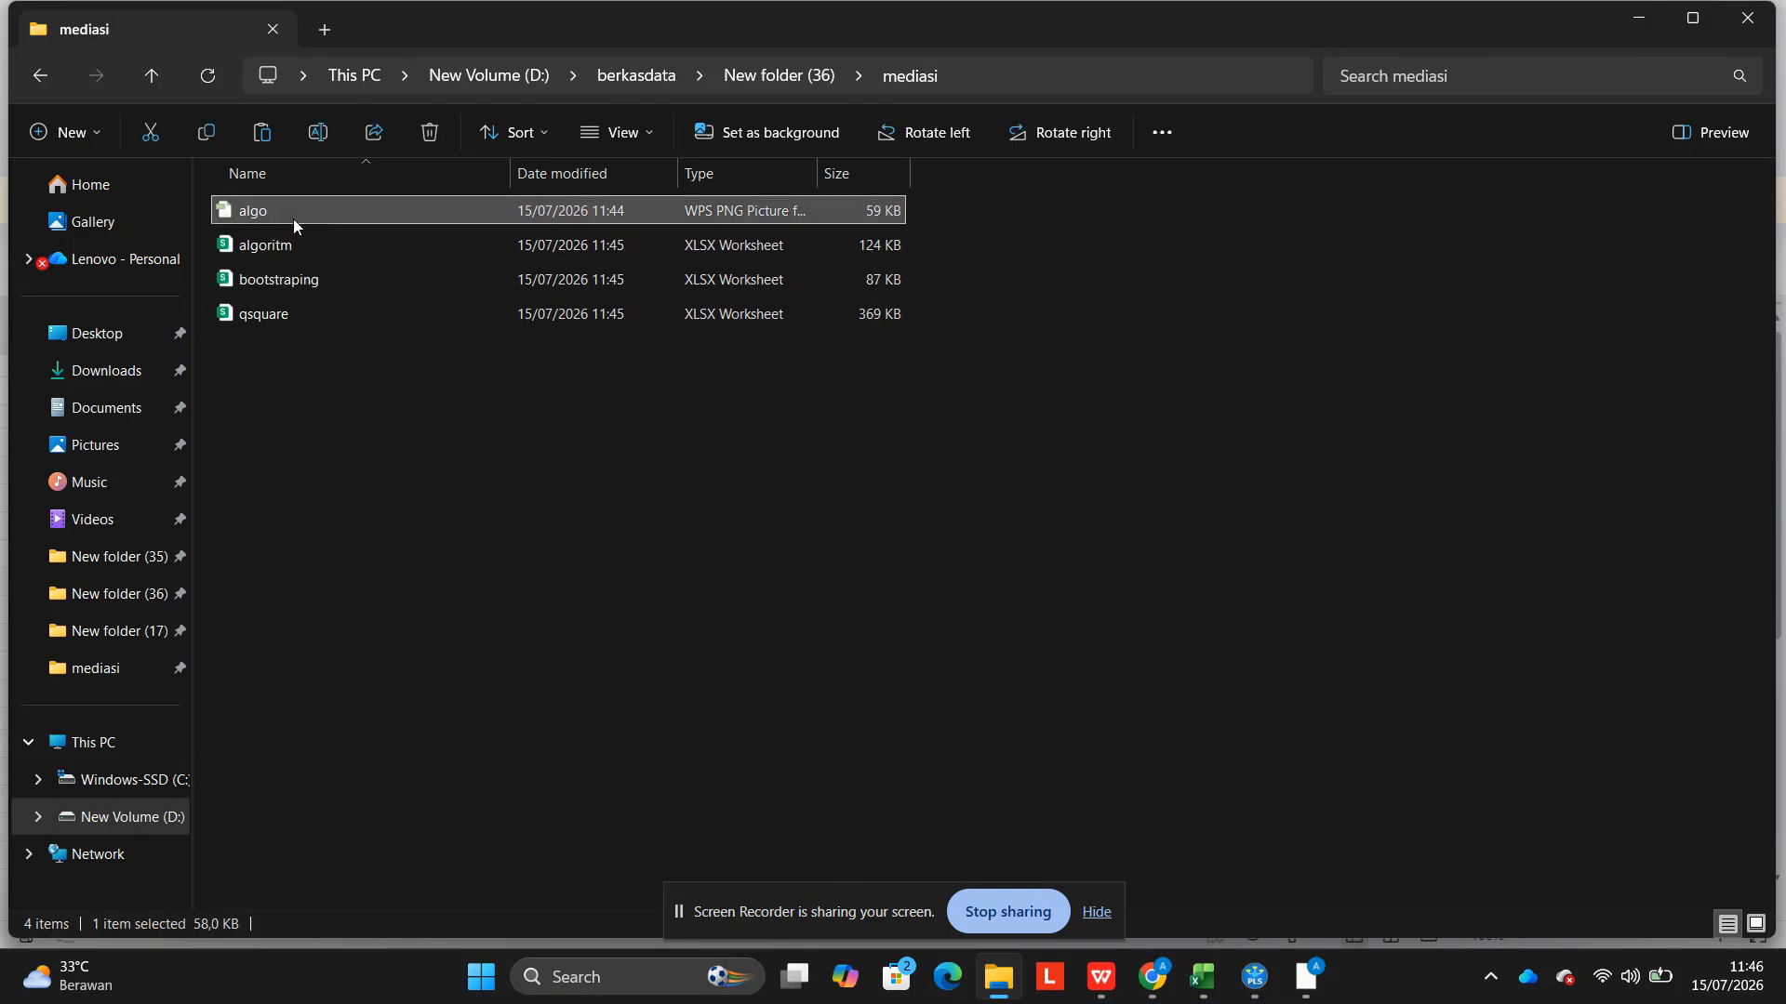
Copy the hasil mediasi document from New folder (36) into the mediasi folder.
click(155, 71)
click(294, 279)
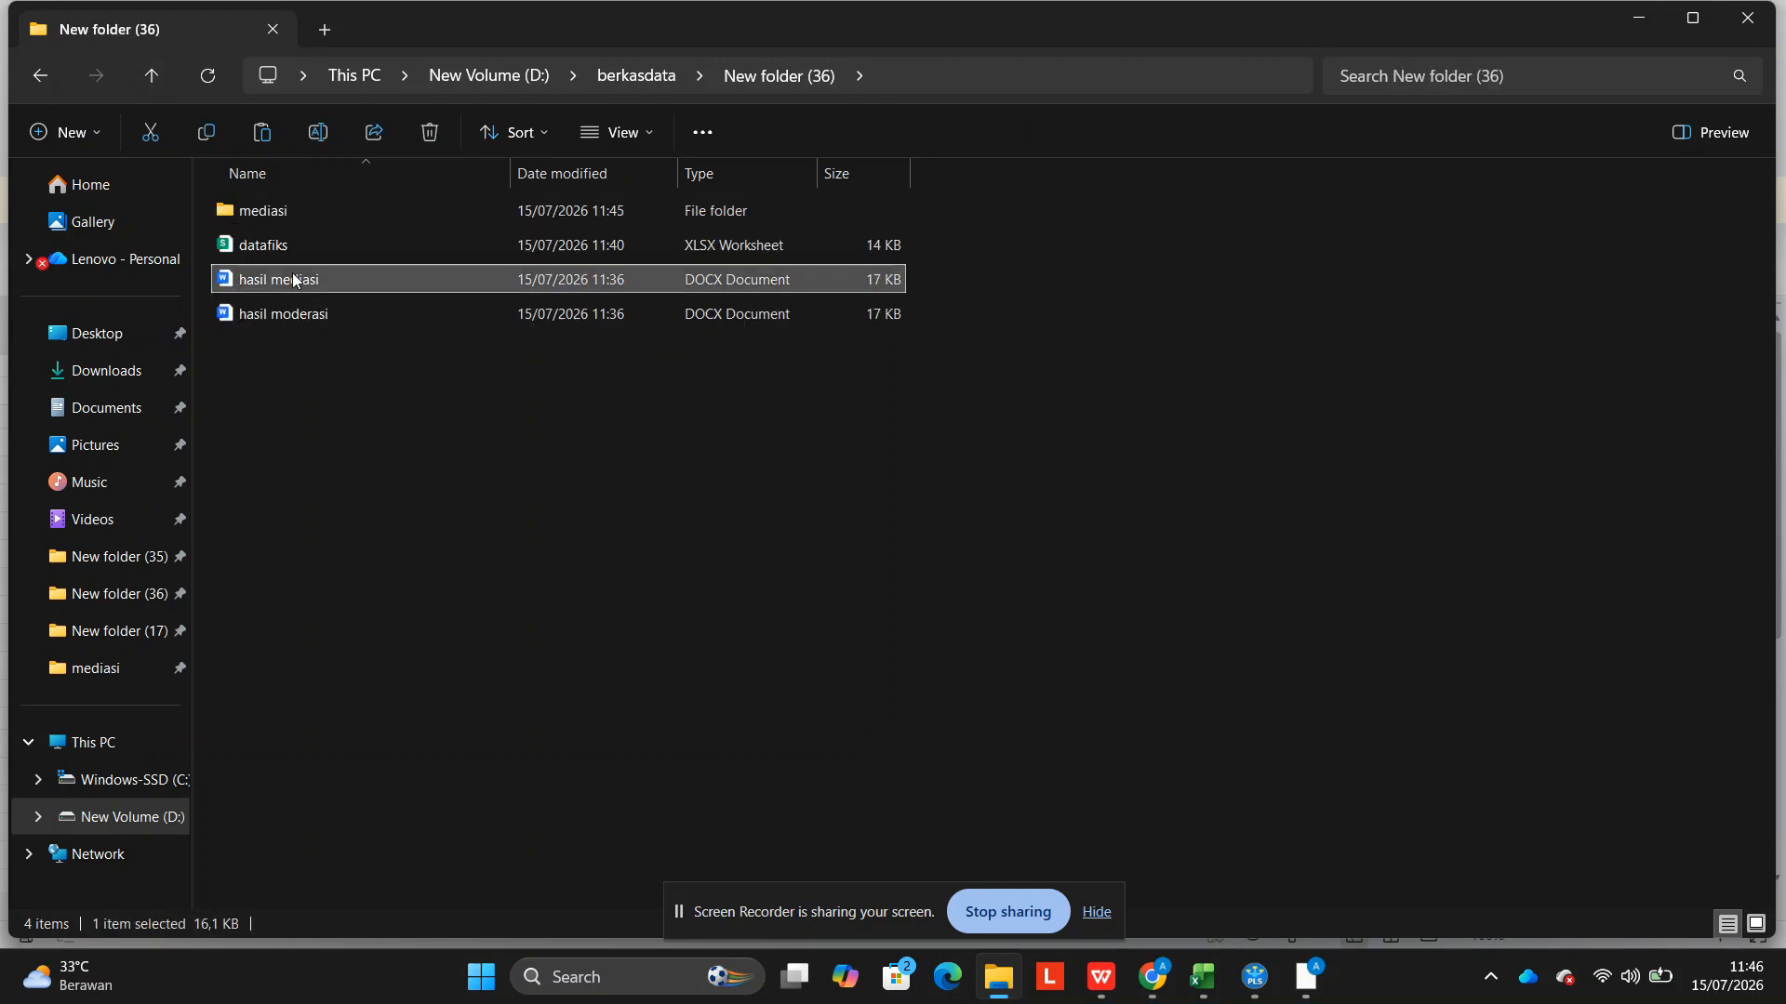
double_click(316, 221)
key(ctrl+v)
Open the hasil mediasi copy in Word and enable editing.
right_click(338, 346)
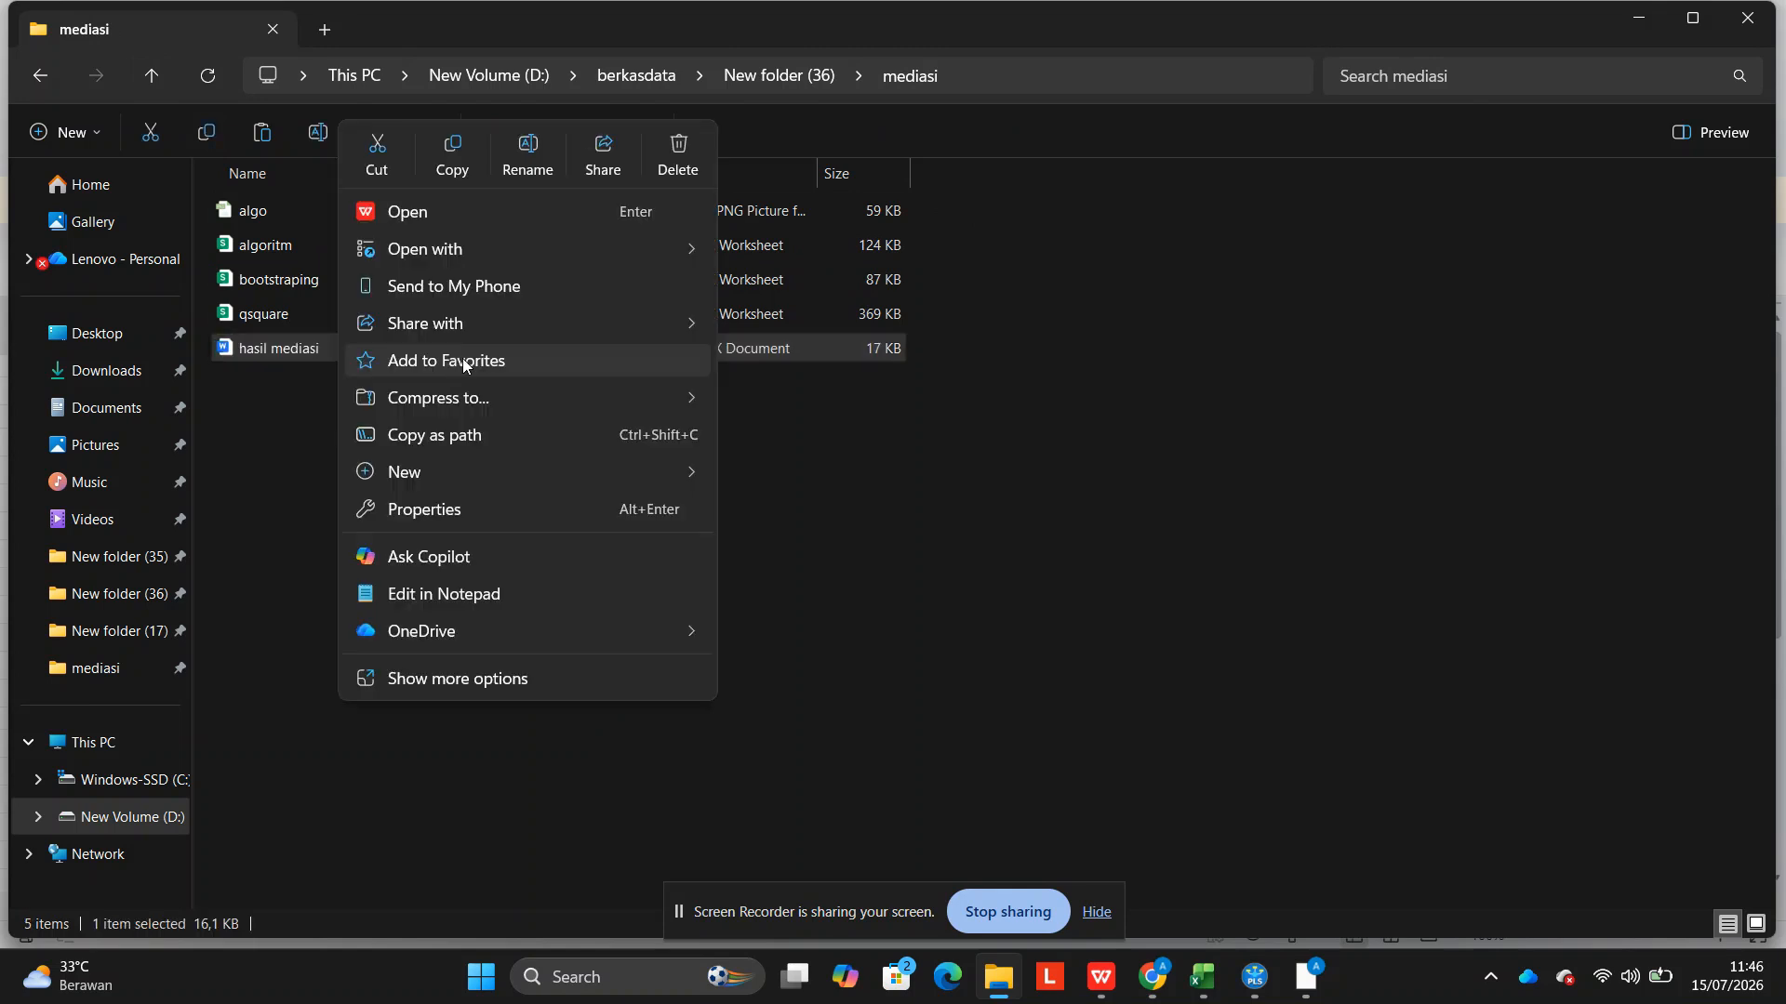
mouse_move(645, 249)
click(727, 248)
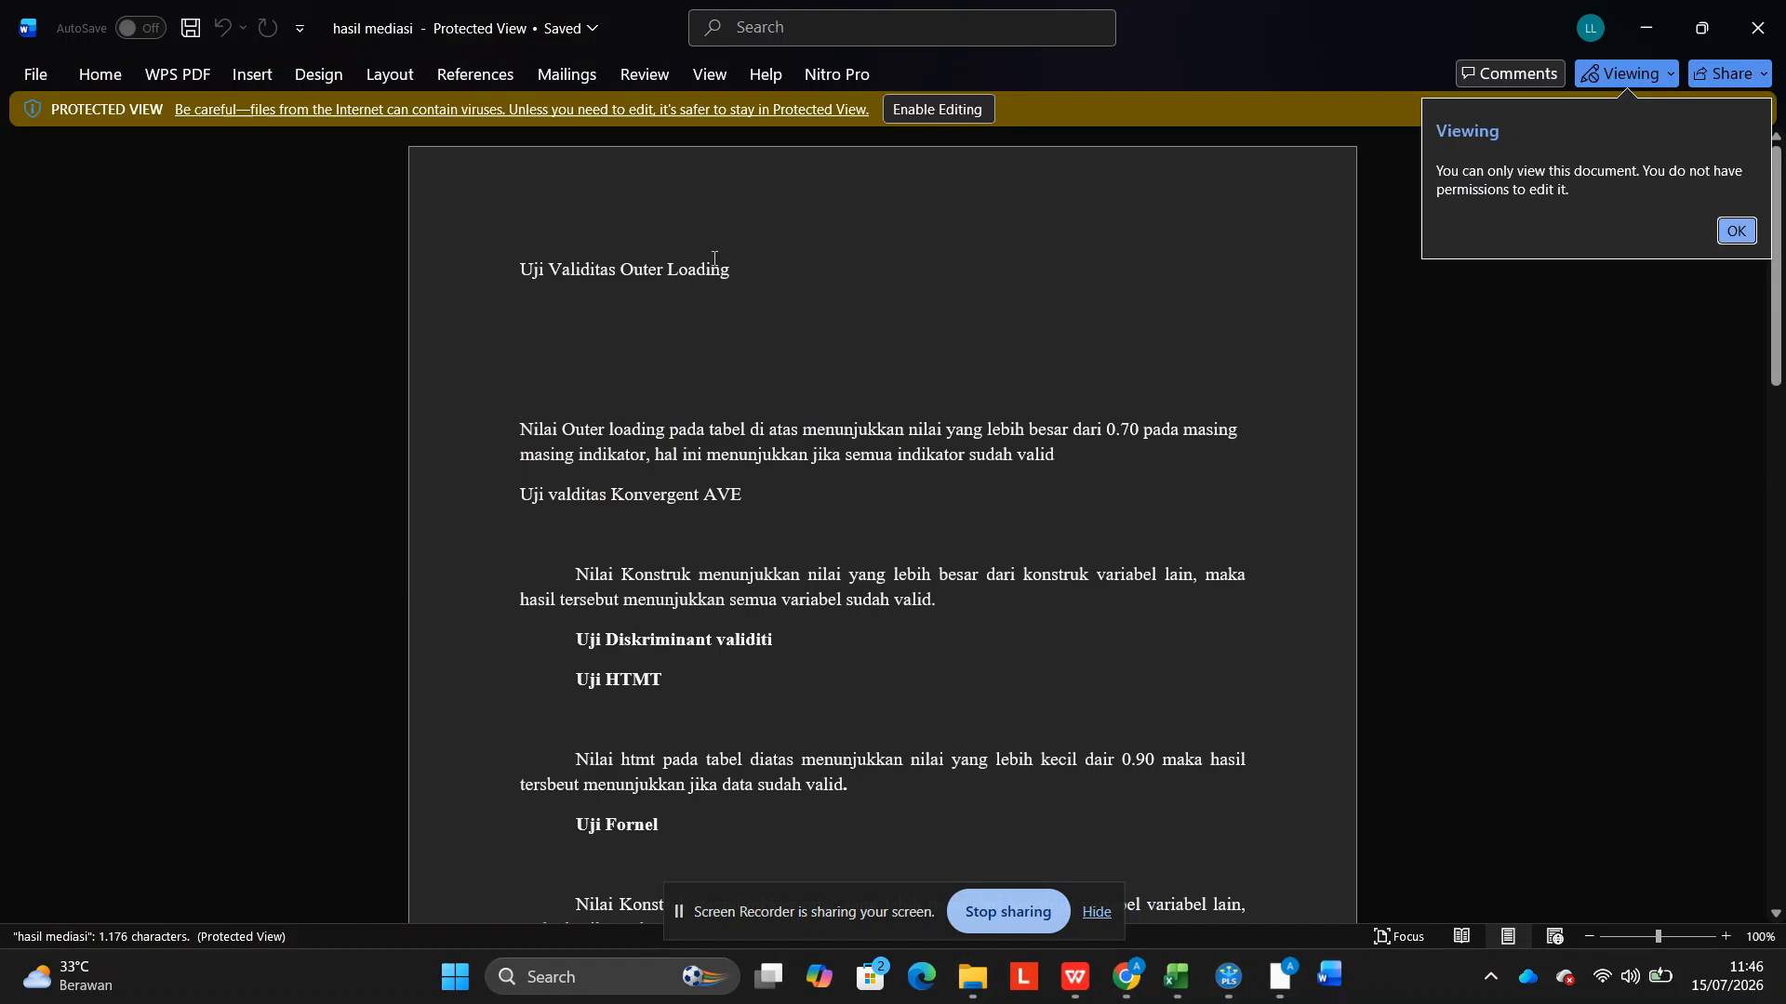
click(941, 110)
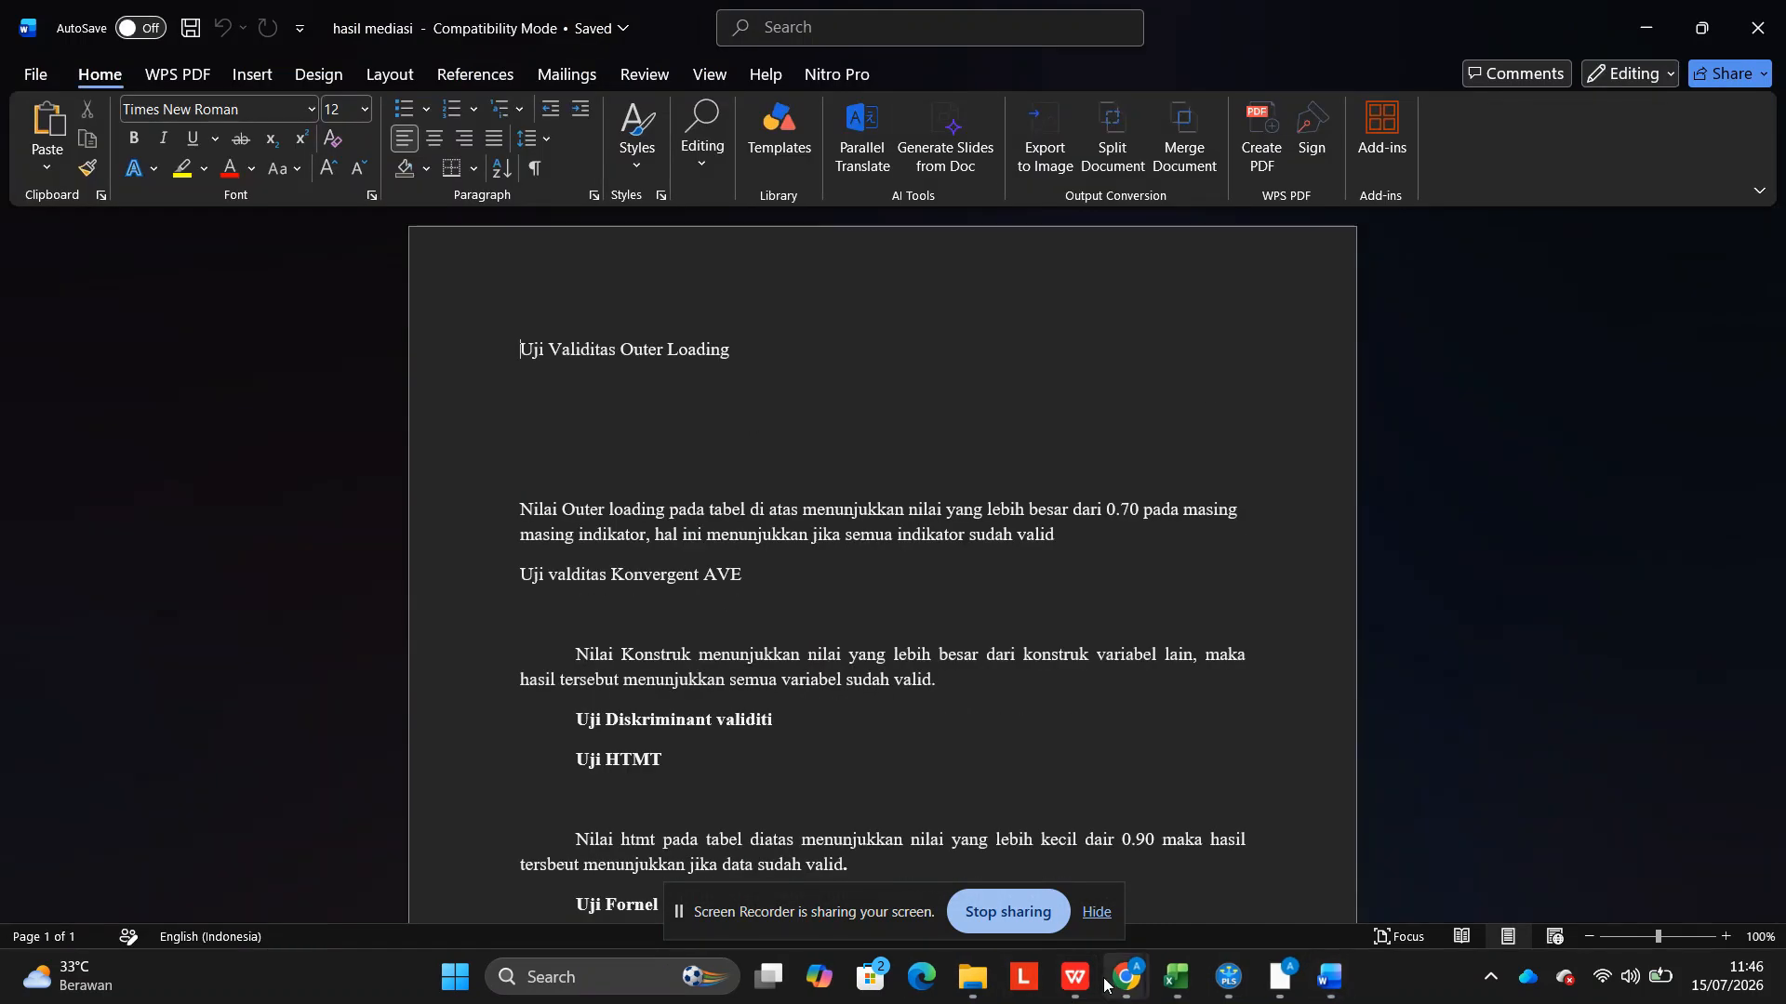
Copy the algo image from the mediasi folder and paste it under the Uji Validitas Outer Loading heading in hasil mediasi.
click(986, 984)
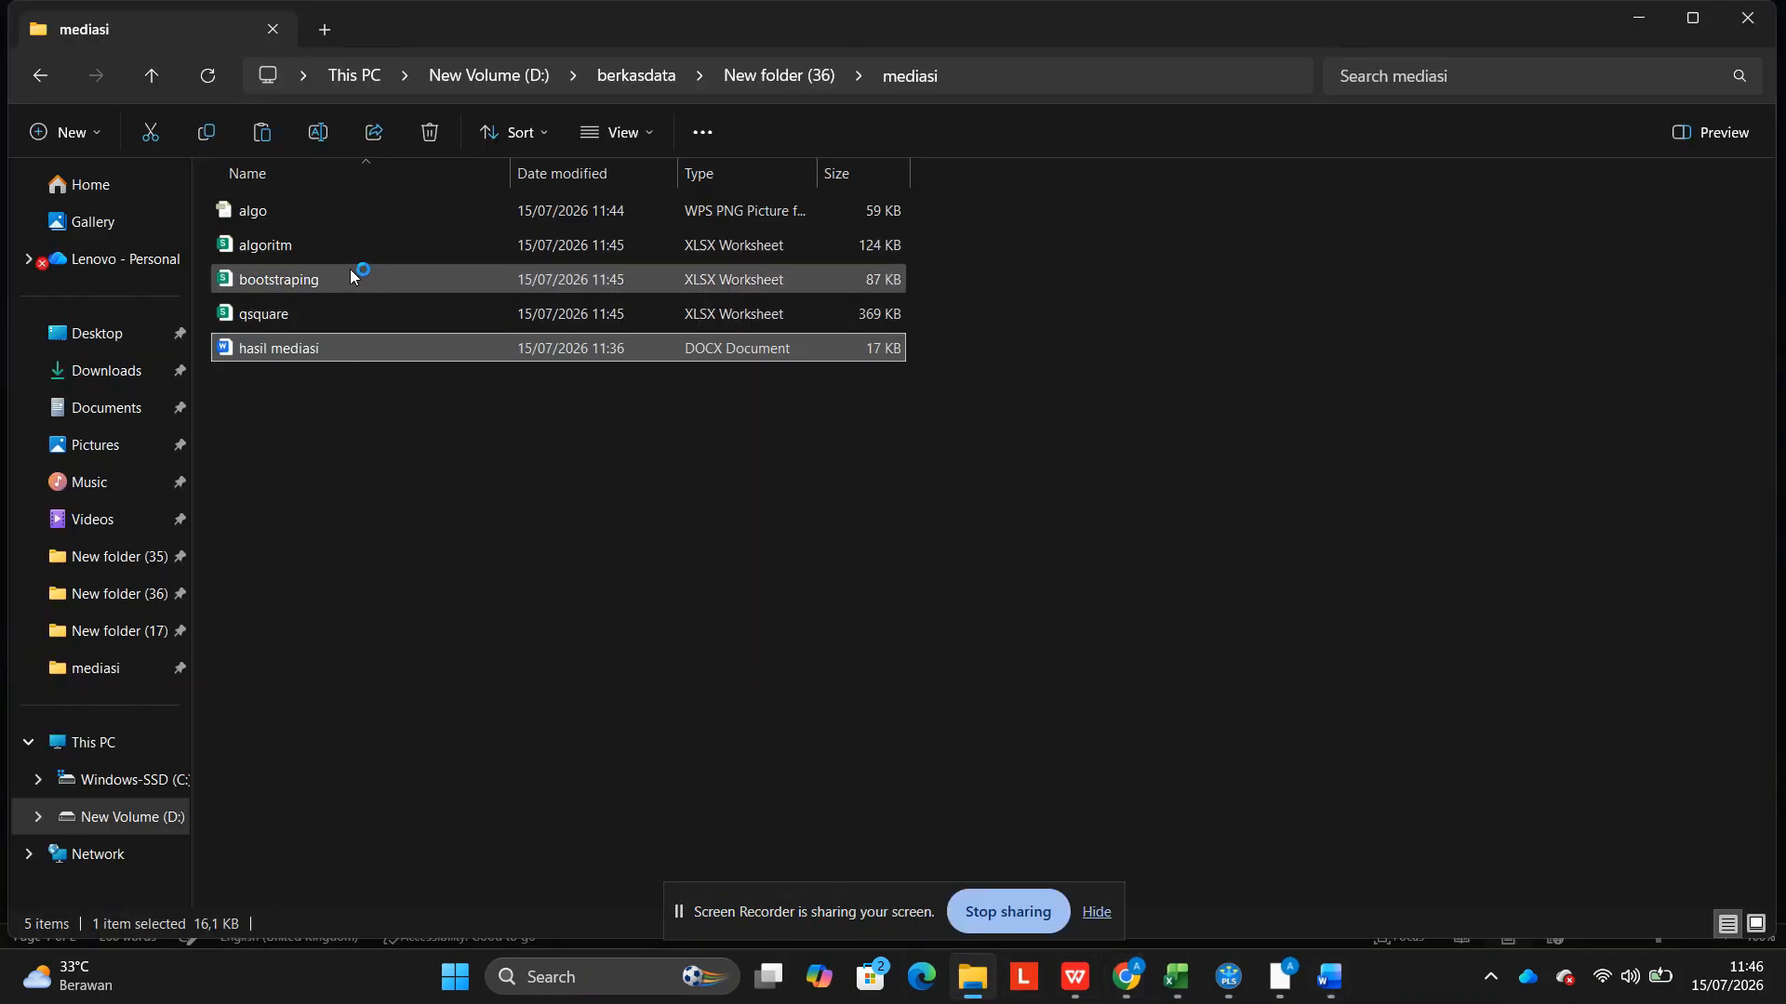
click(1092, 978)
click(1090, 982)
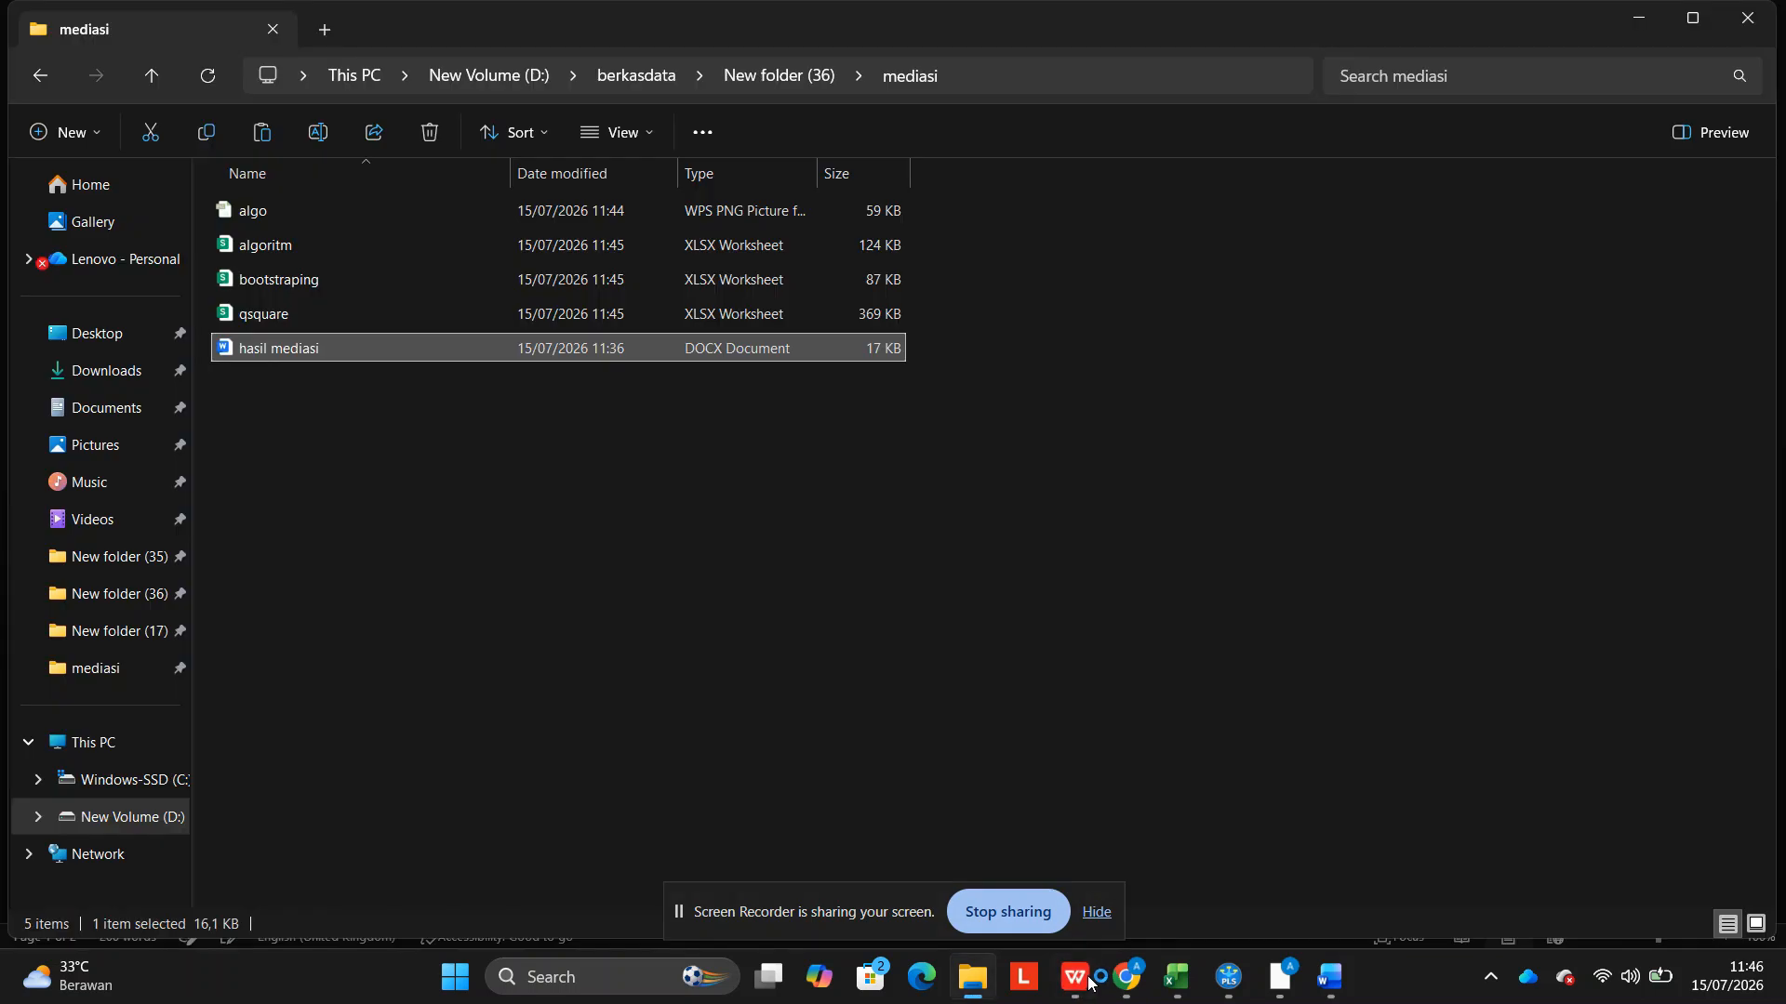
double_click(365, 206)
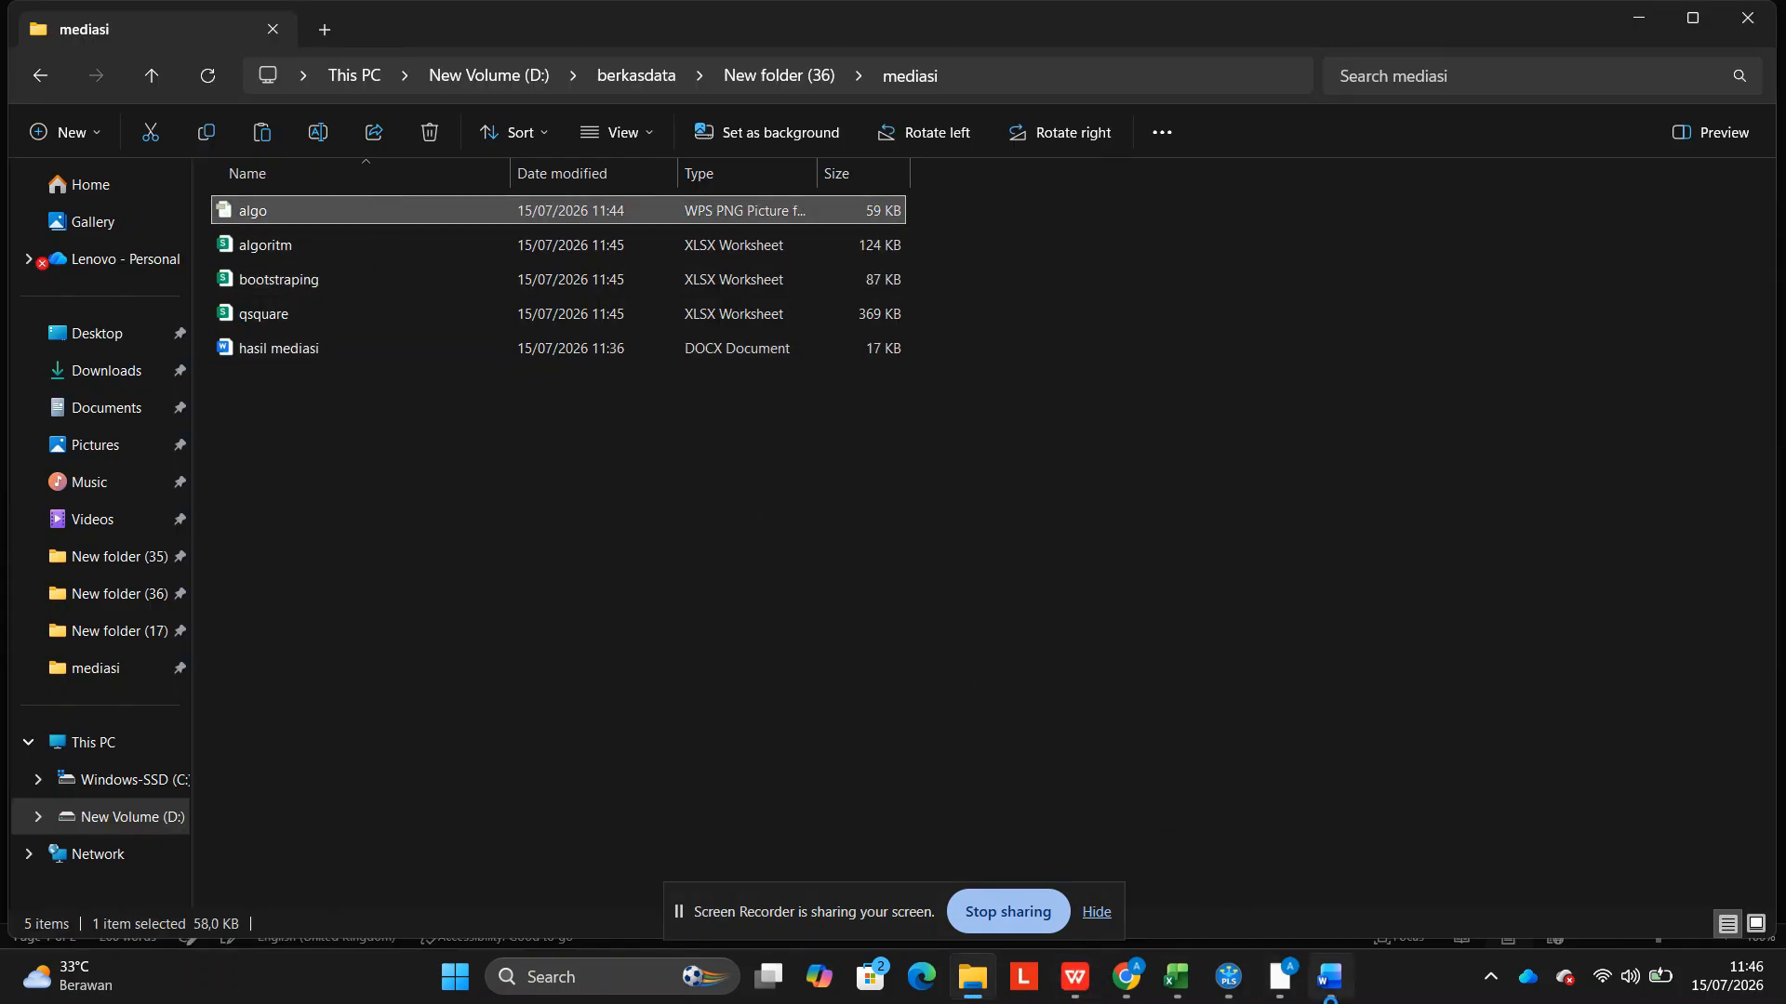
click(1330, 865)
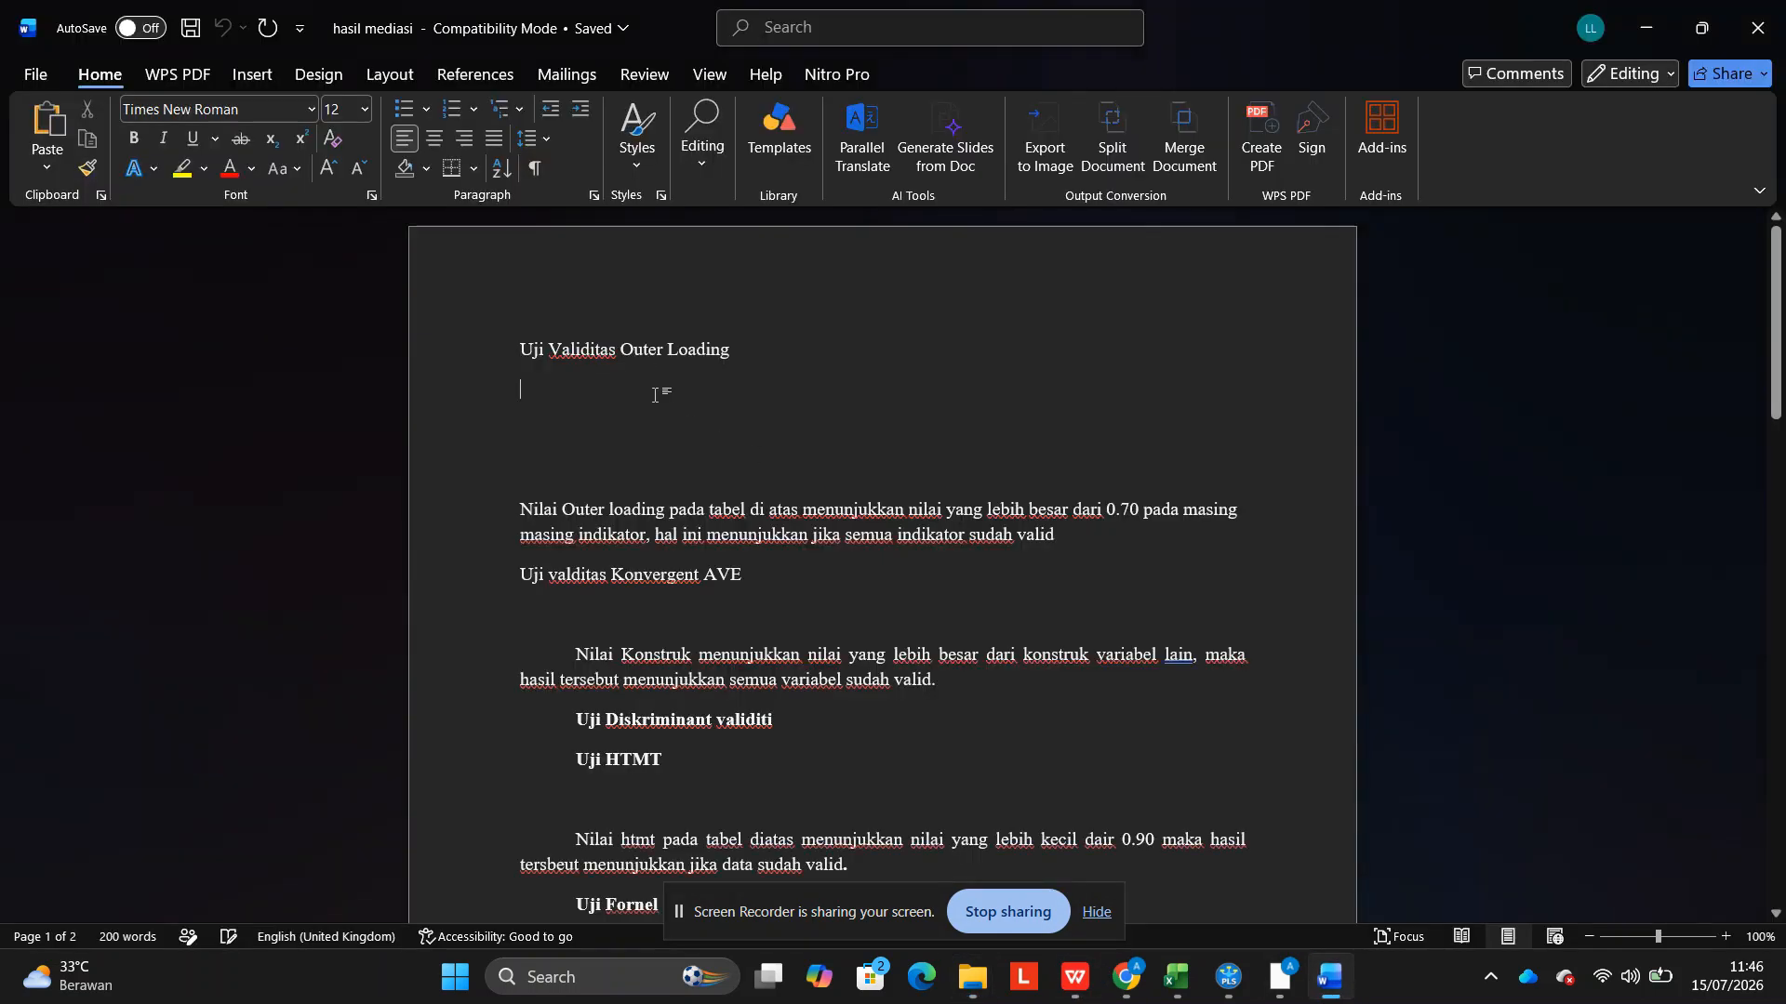
key(ctrl+v)
scroll(591, 554, down, 2)
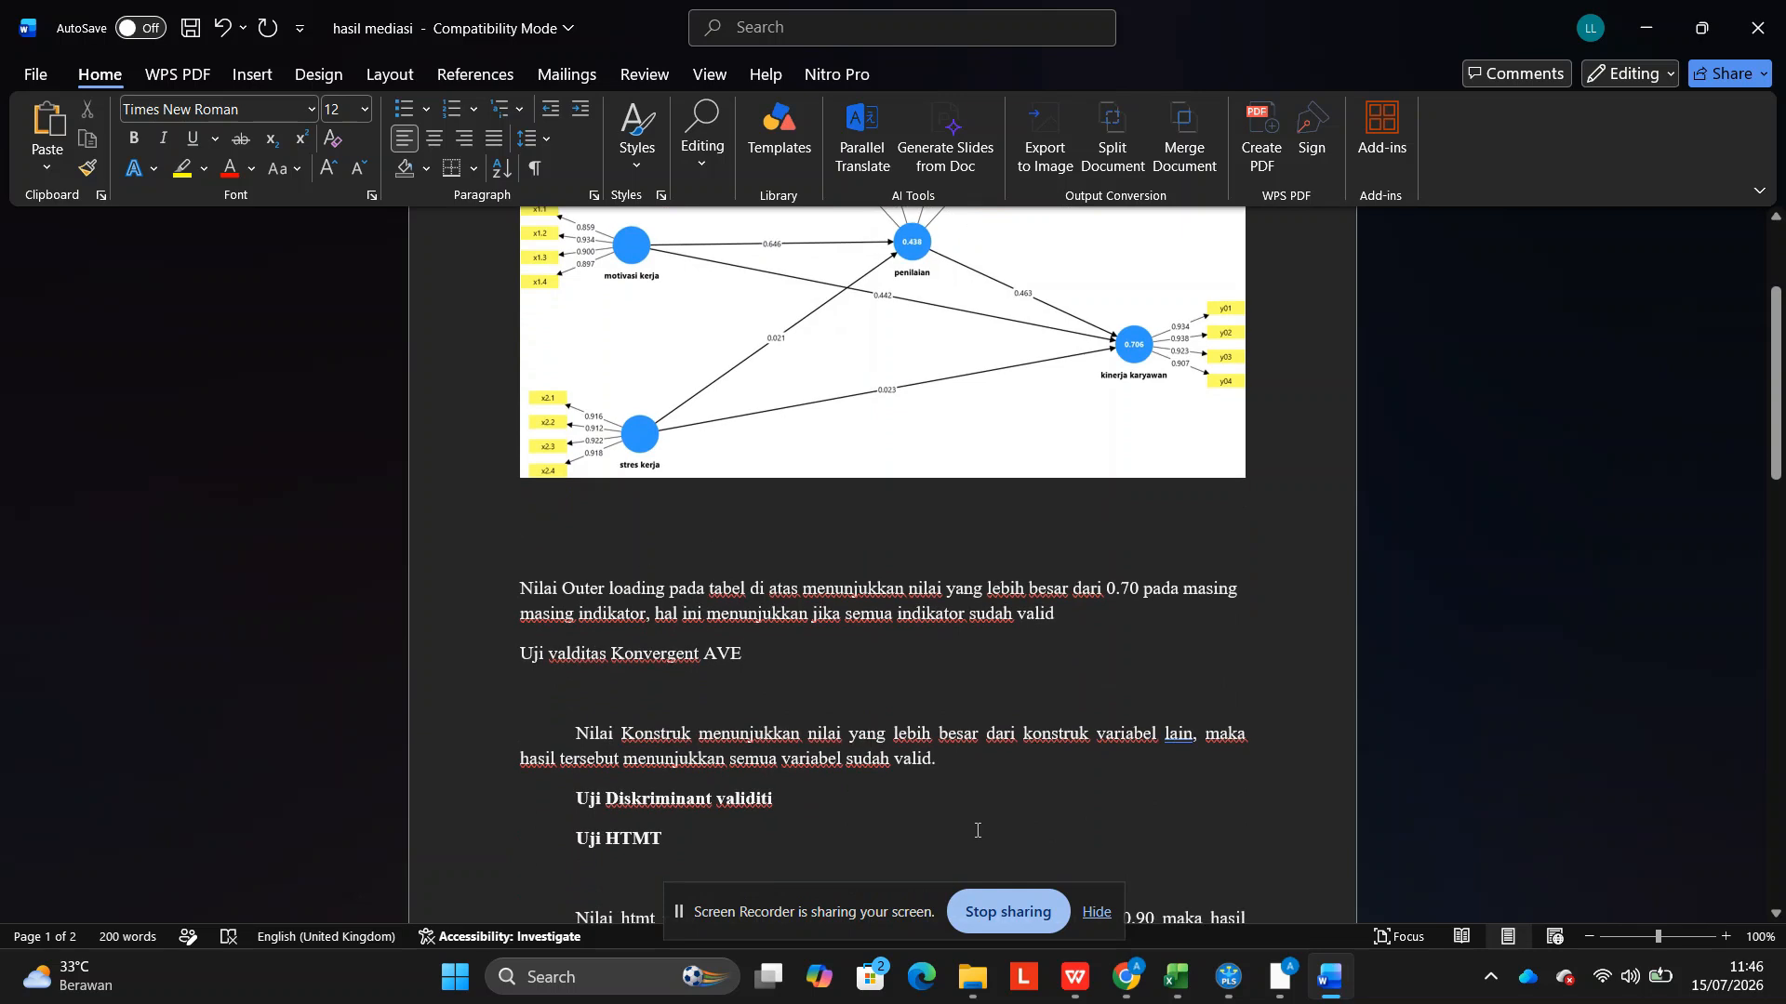
Copy the outer loadings matrix from the algoritm workbook and paste it below the model diagram in hasil mediasi.
click(1167, 969)
click(1076, 976)
click(448, 558)
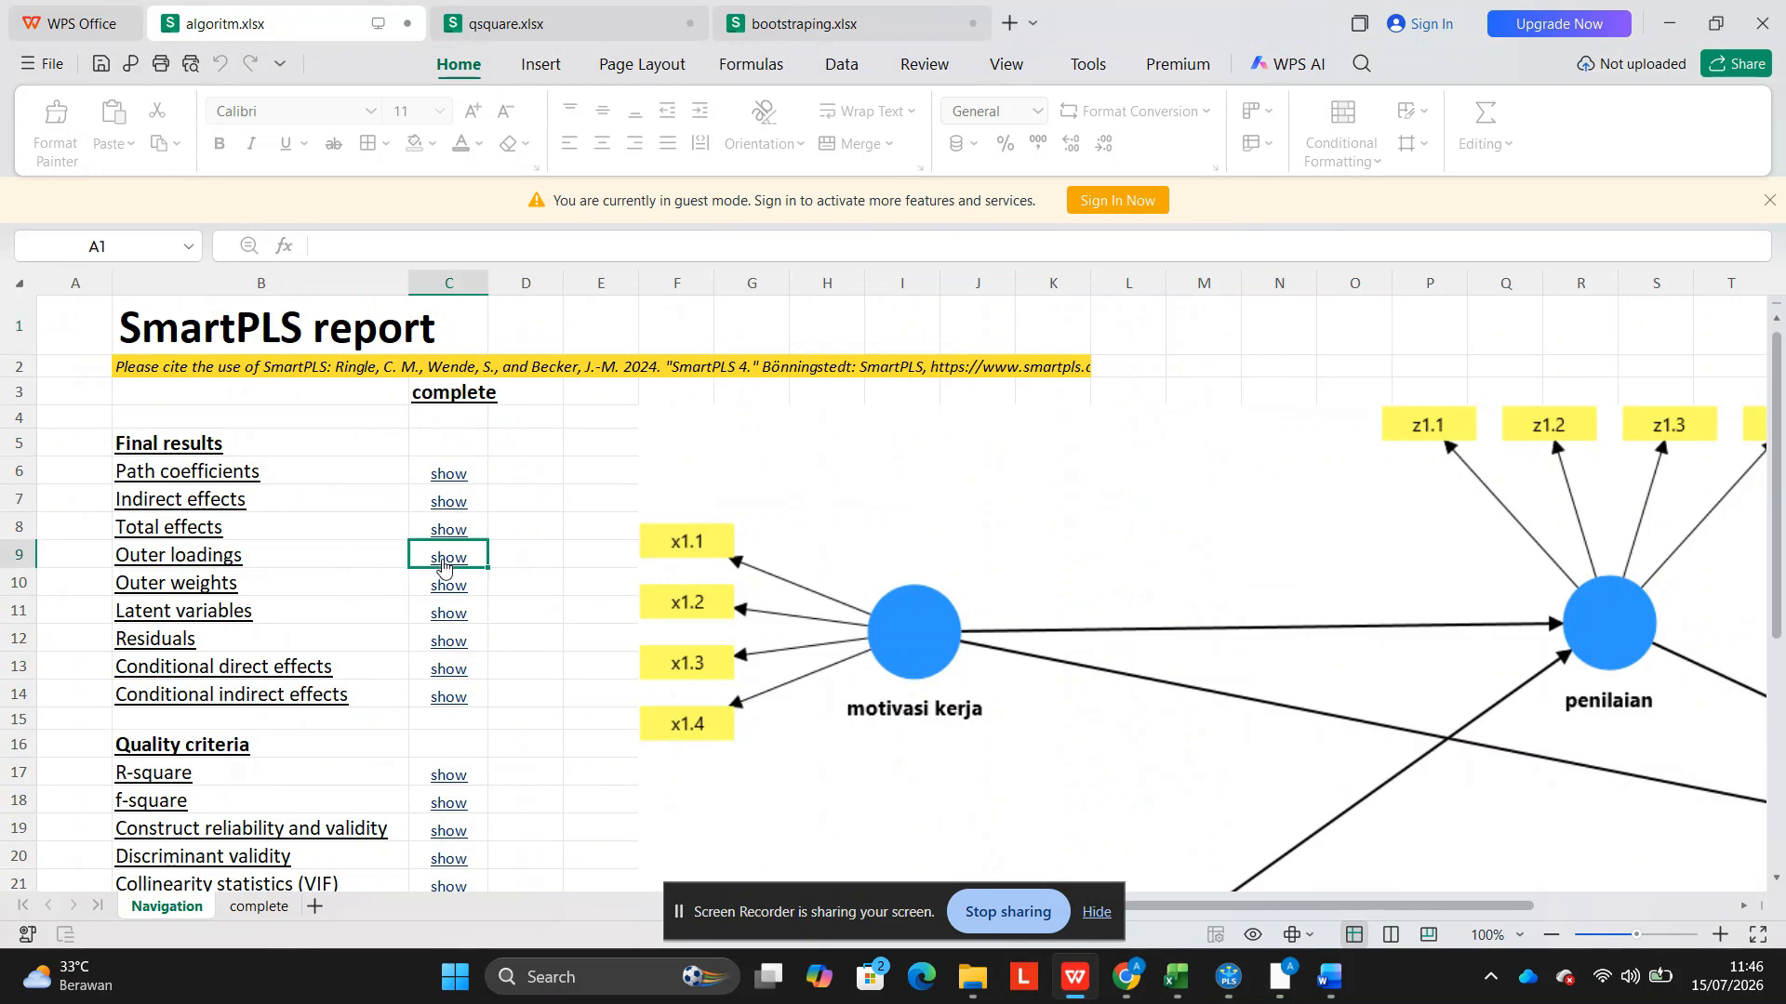
scroll(426, 595, down, 4)
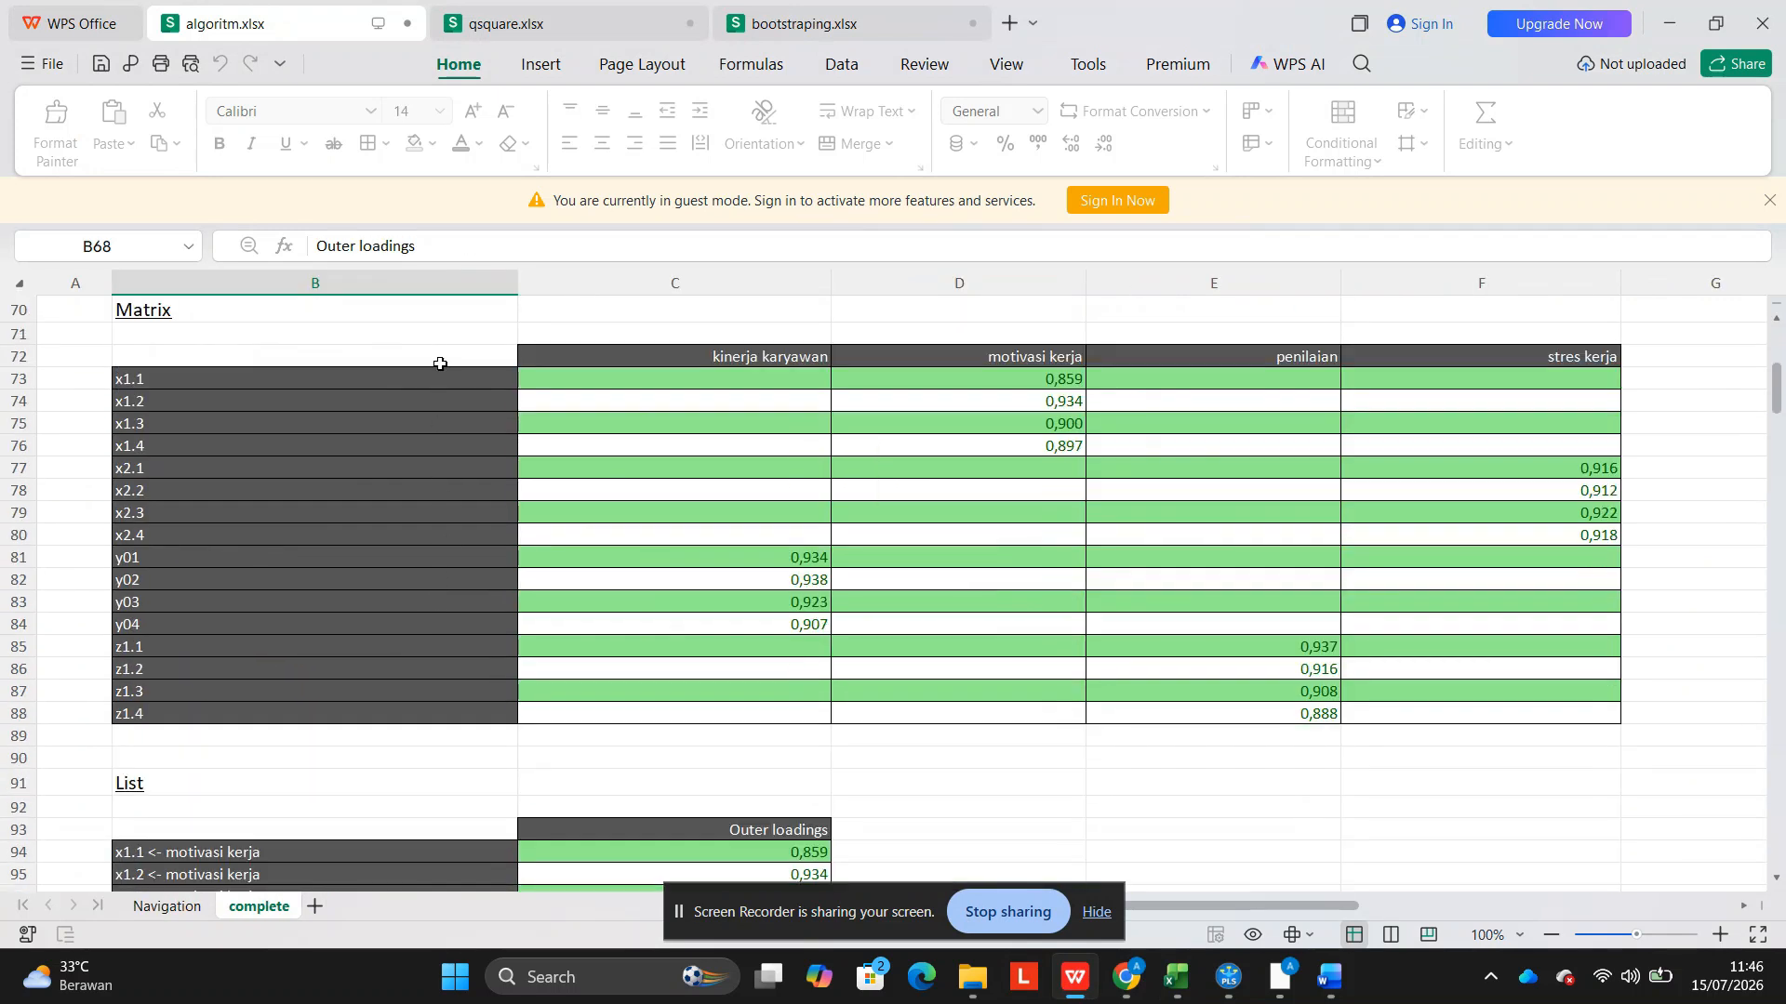
click(440, 363)
key(ctrl+a)
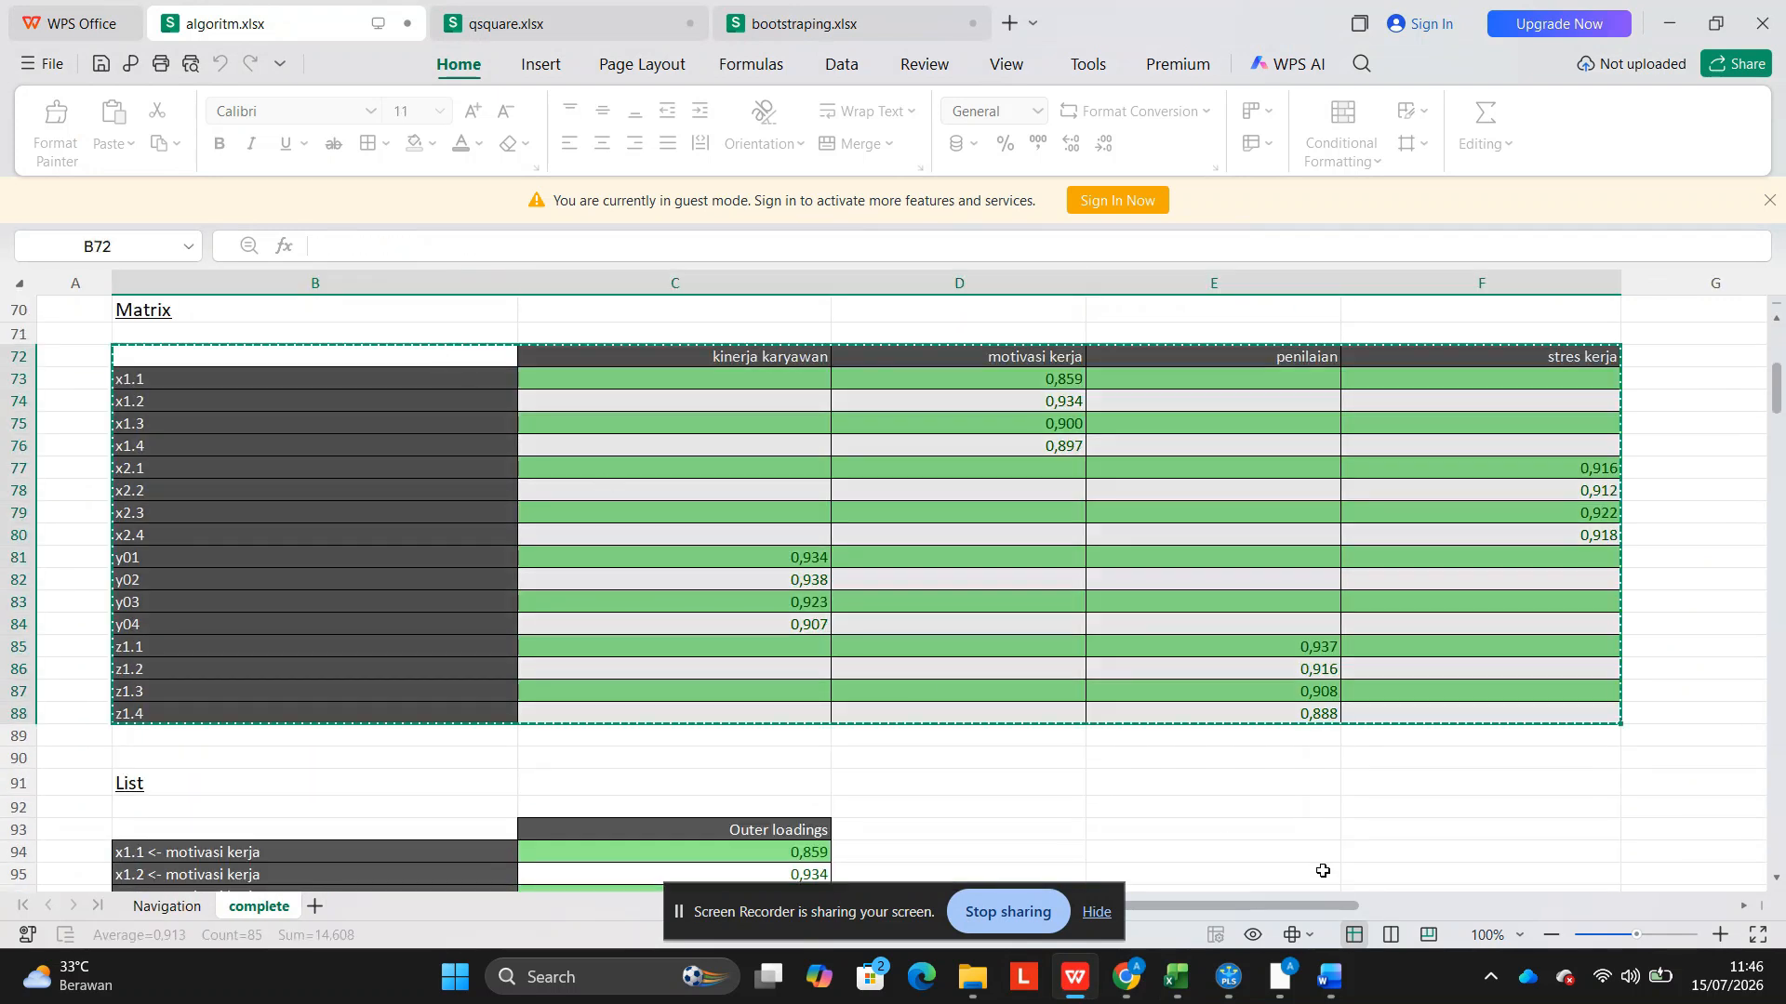
click(1330, 977)
key(ctrl+v)
scroll(509, 465, down, 1)
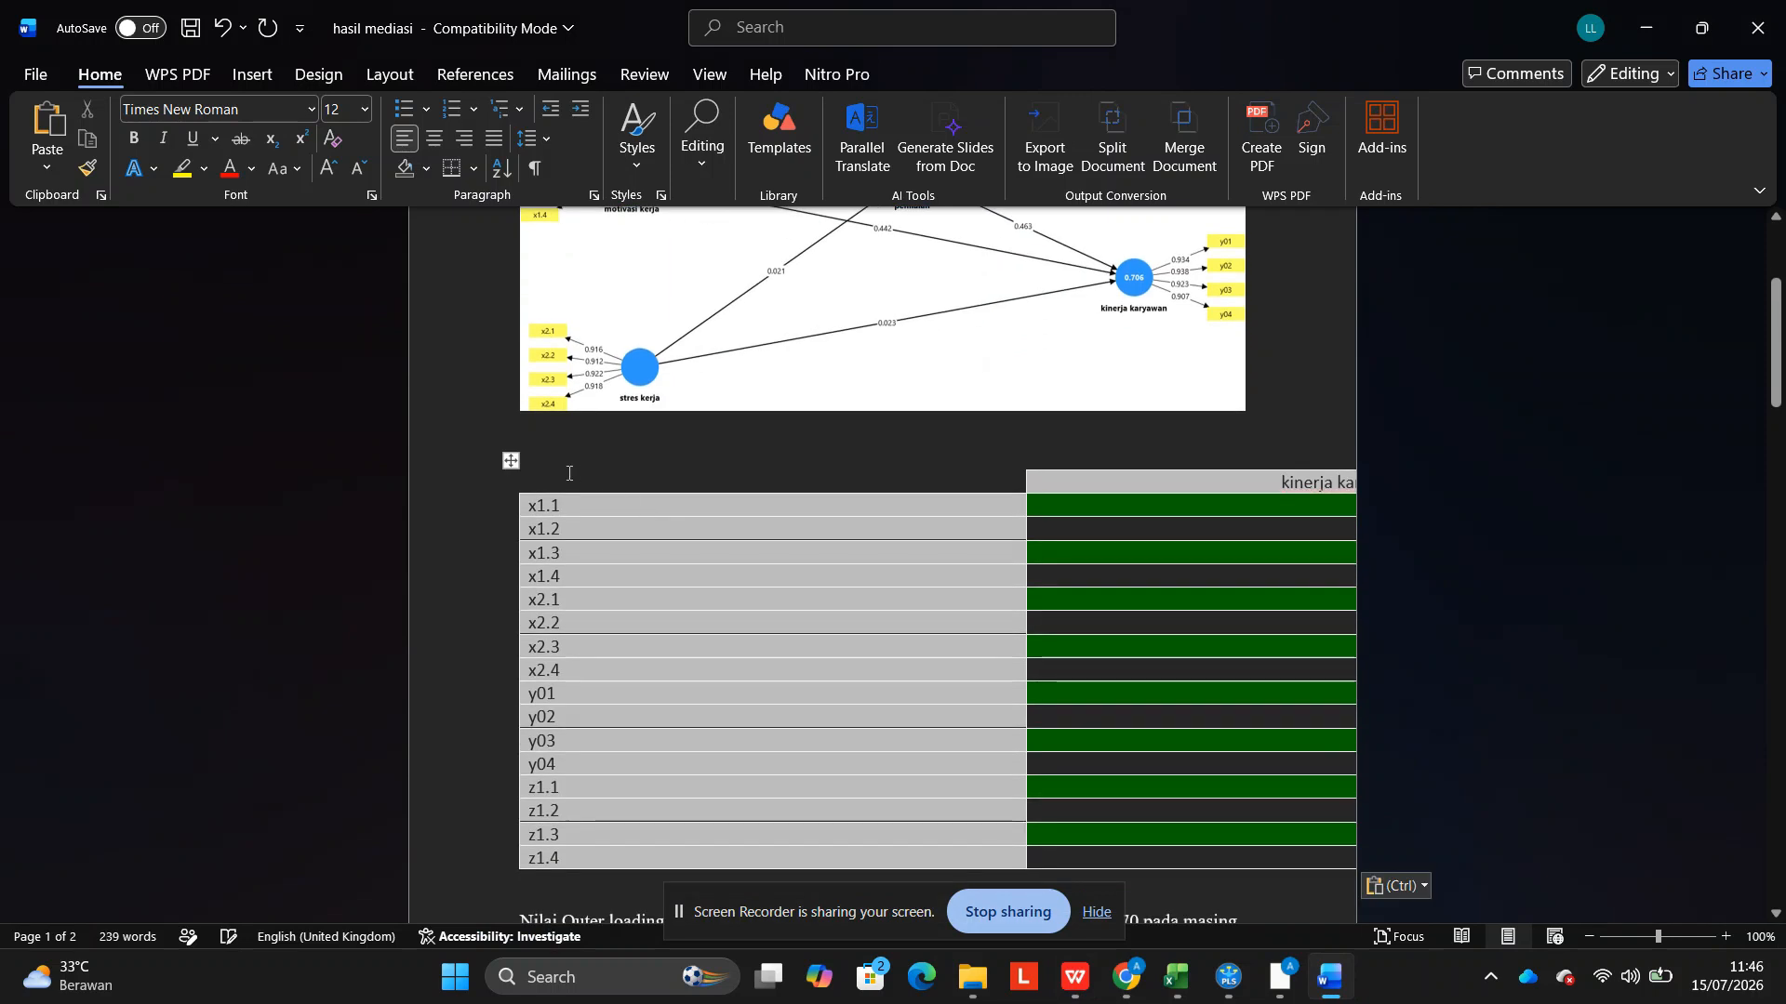
AutoFit the pasted outer loadings table to its contents and centre it on the page.
click(509, 462)
click(1049, 74)
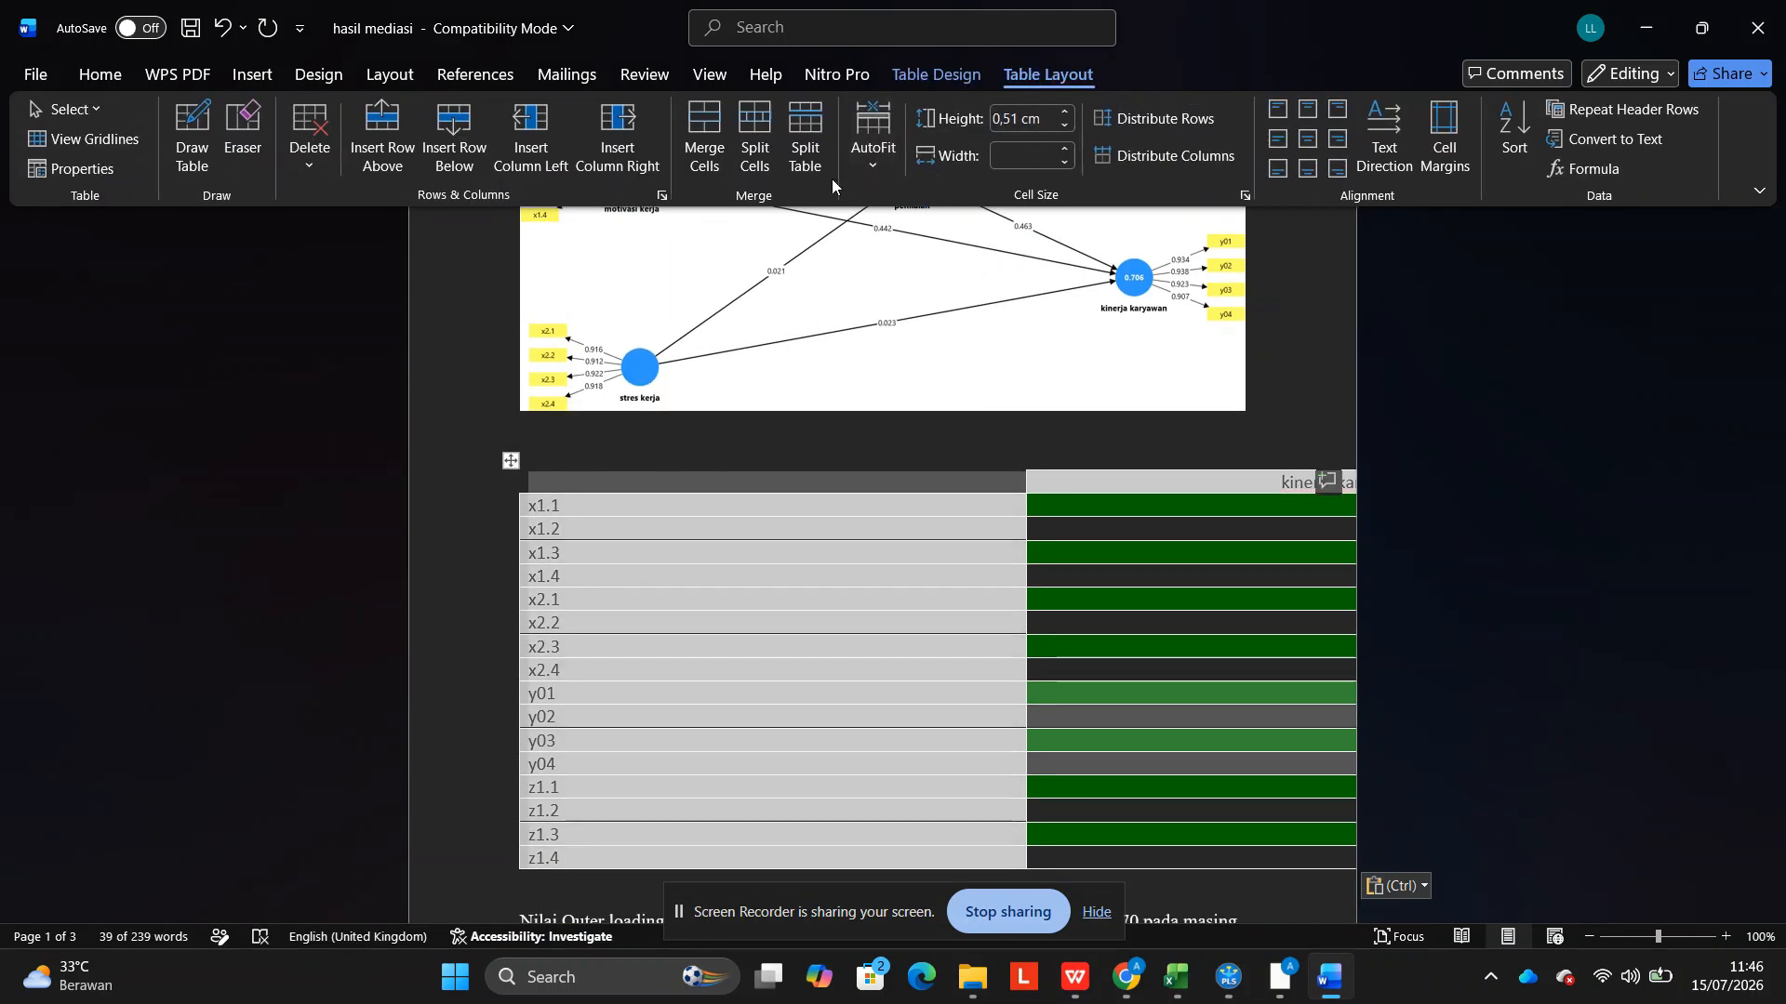
click(874, 167)
click(925, 203)
scroll(984, 605, down, 3)
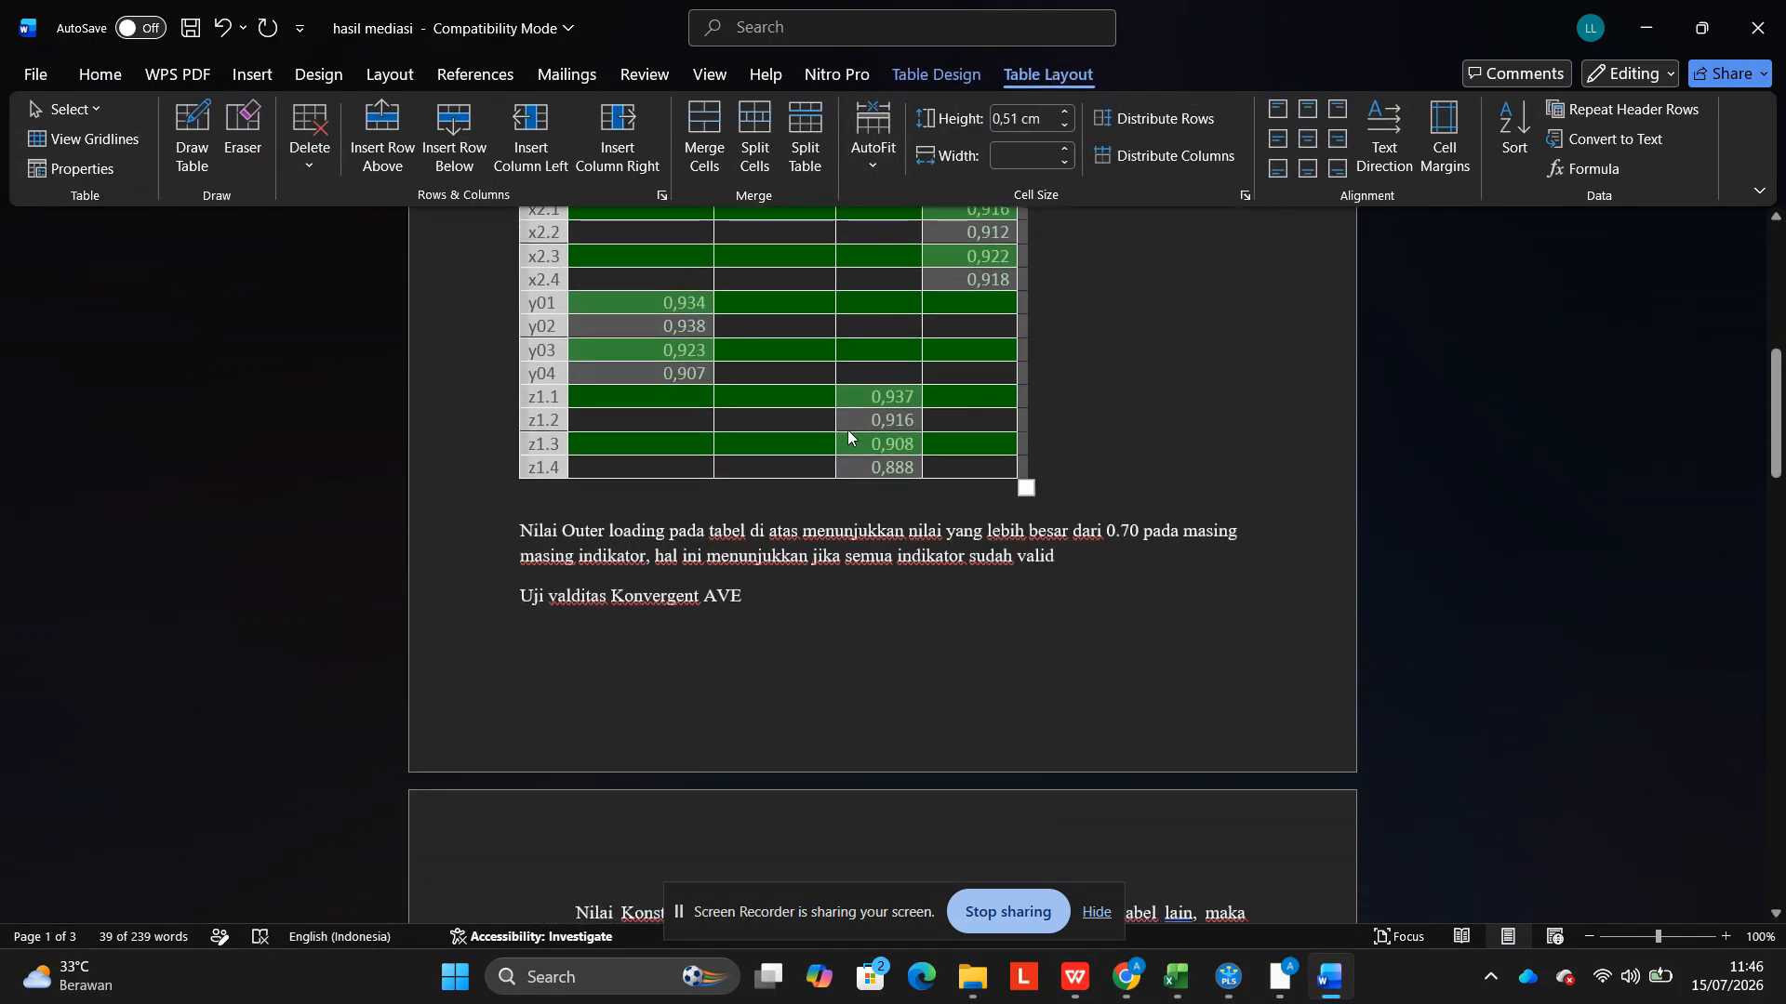
scroll(847, 430, up, 2)
click(100, 75)
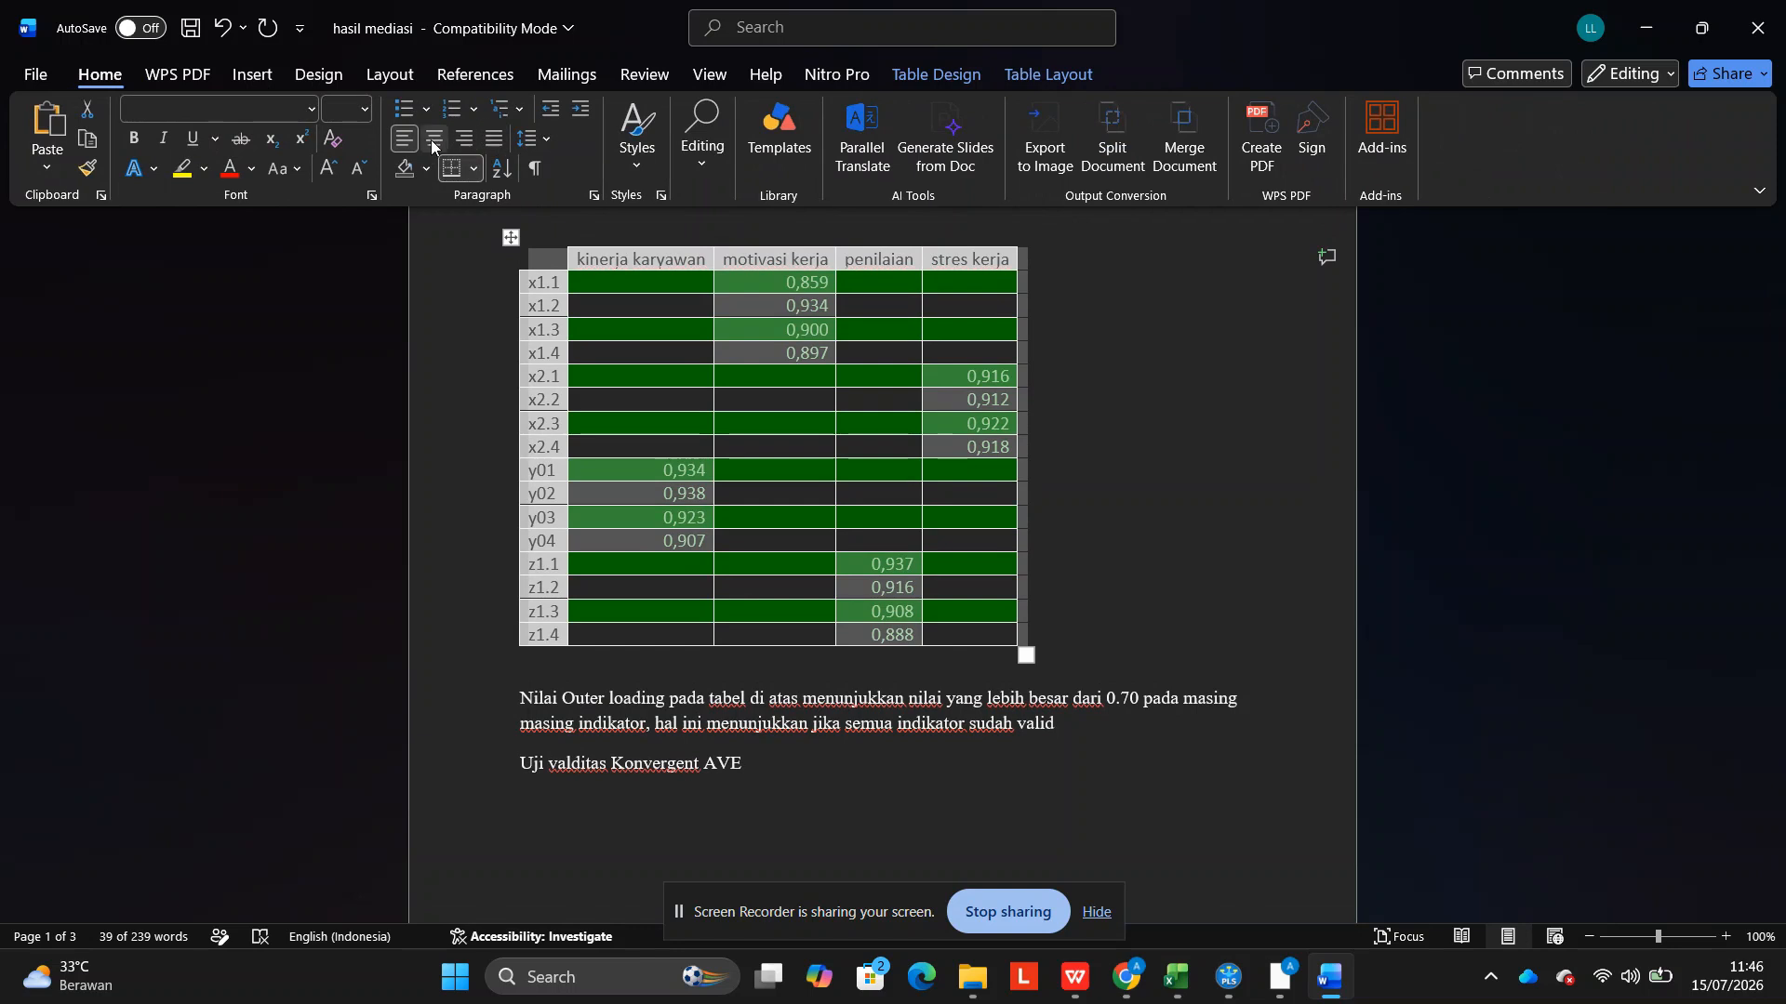
click(434, 137)
Insert an empty line above the first "Nilai Konstruk" paragraph, following the Uji valditas Konvergent AVE heading.
scroll(841, 483, down, 8)
scroll(727, 480, up, 2)
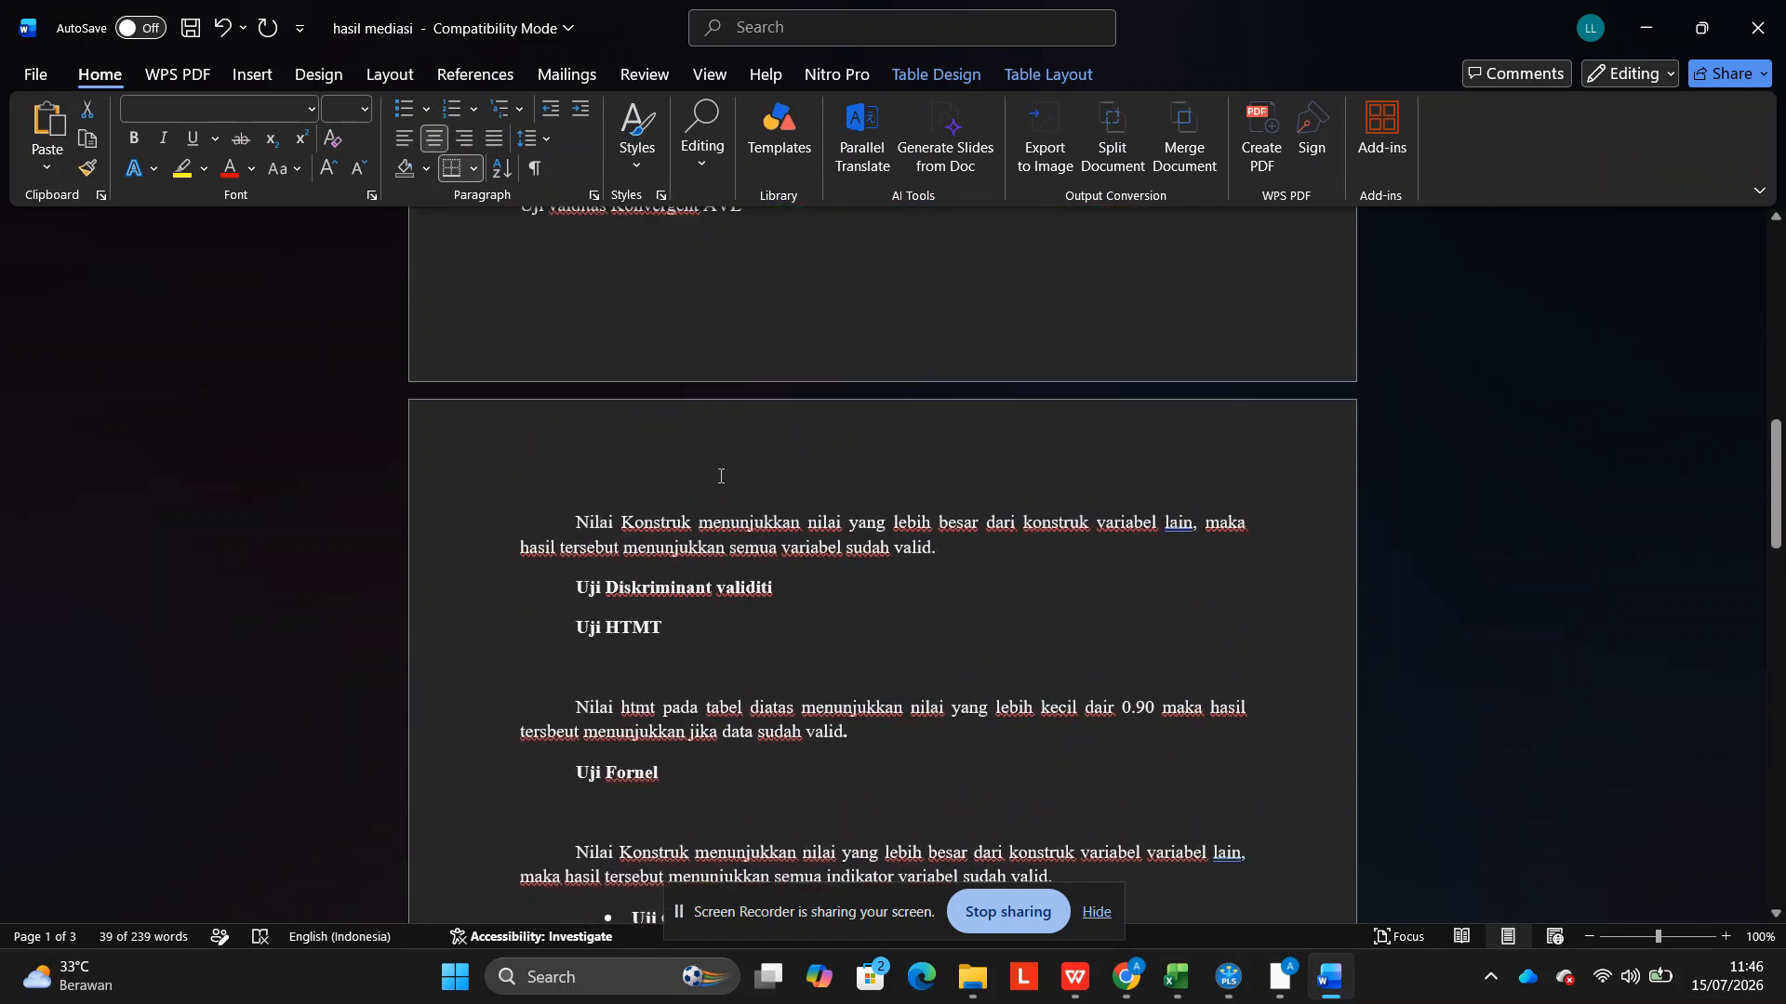
click(727, 480)
scroll(686, 545, up, 2)
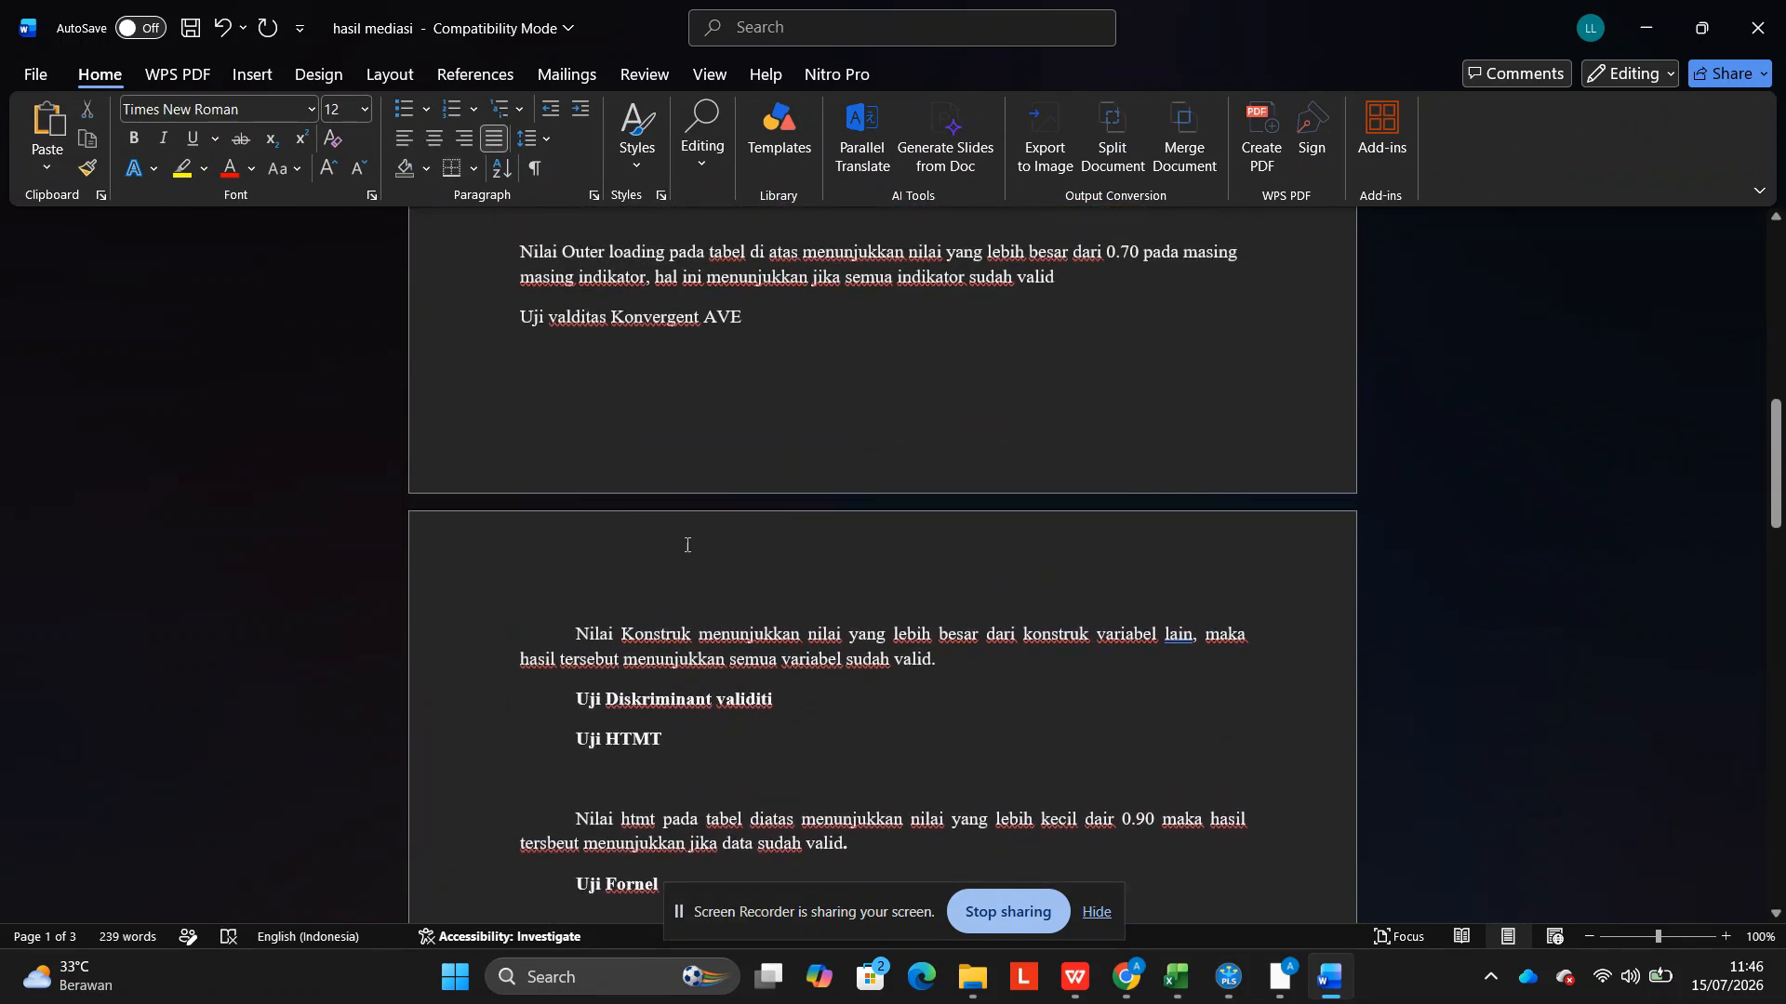
click(565, 629)
key(Return)
key(Up)
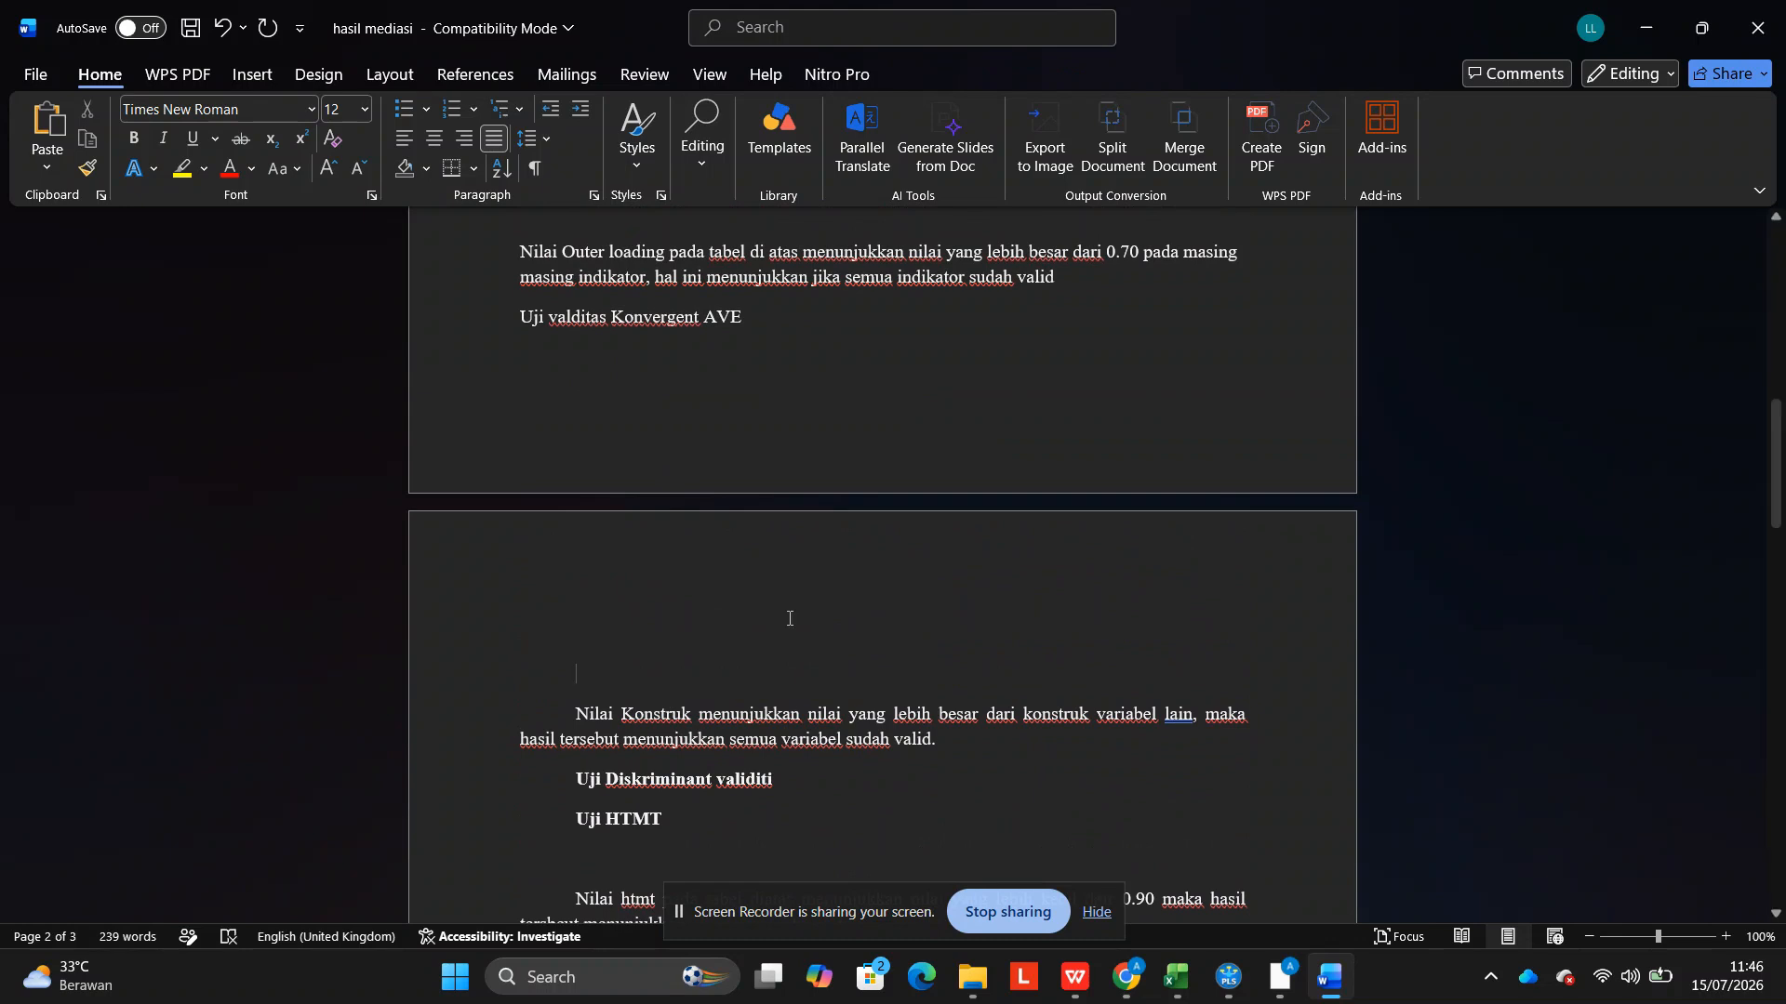
Copy the Construct reliability and validity overview table from the algoritm workbook and paste it on the empty line in hasil mediasi.
mouse_move(1104, 976)
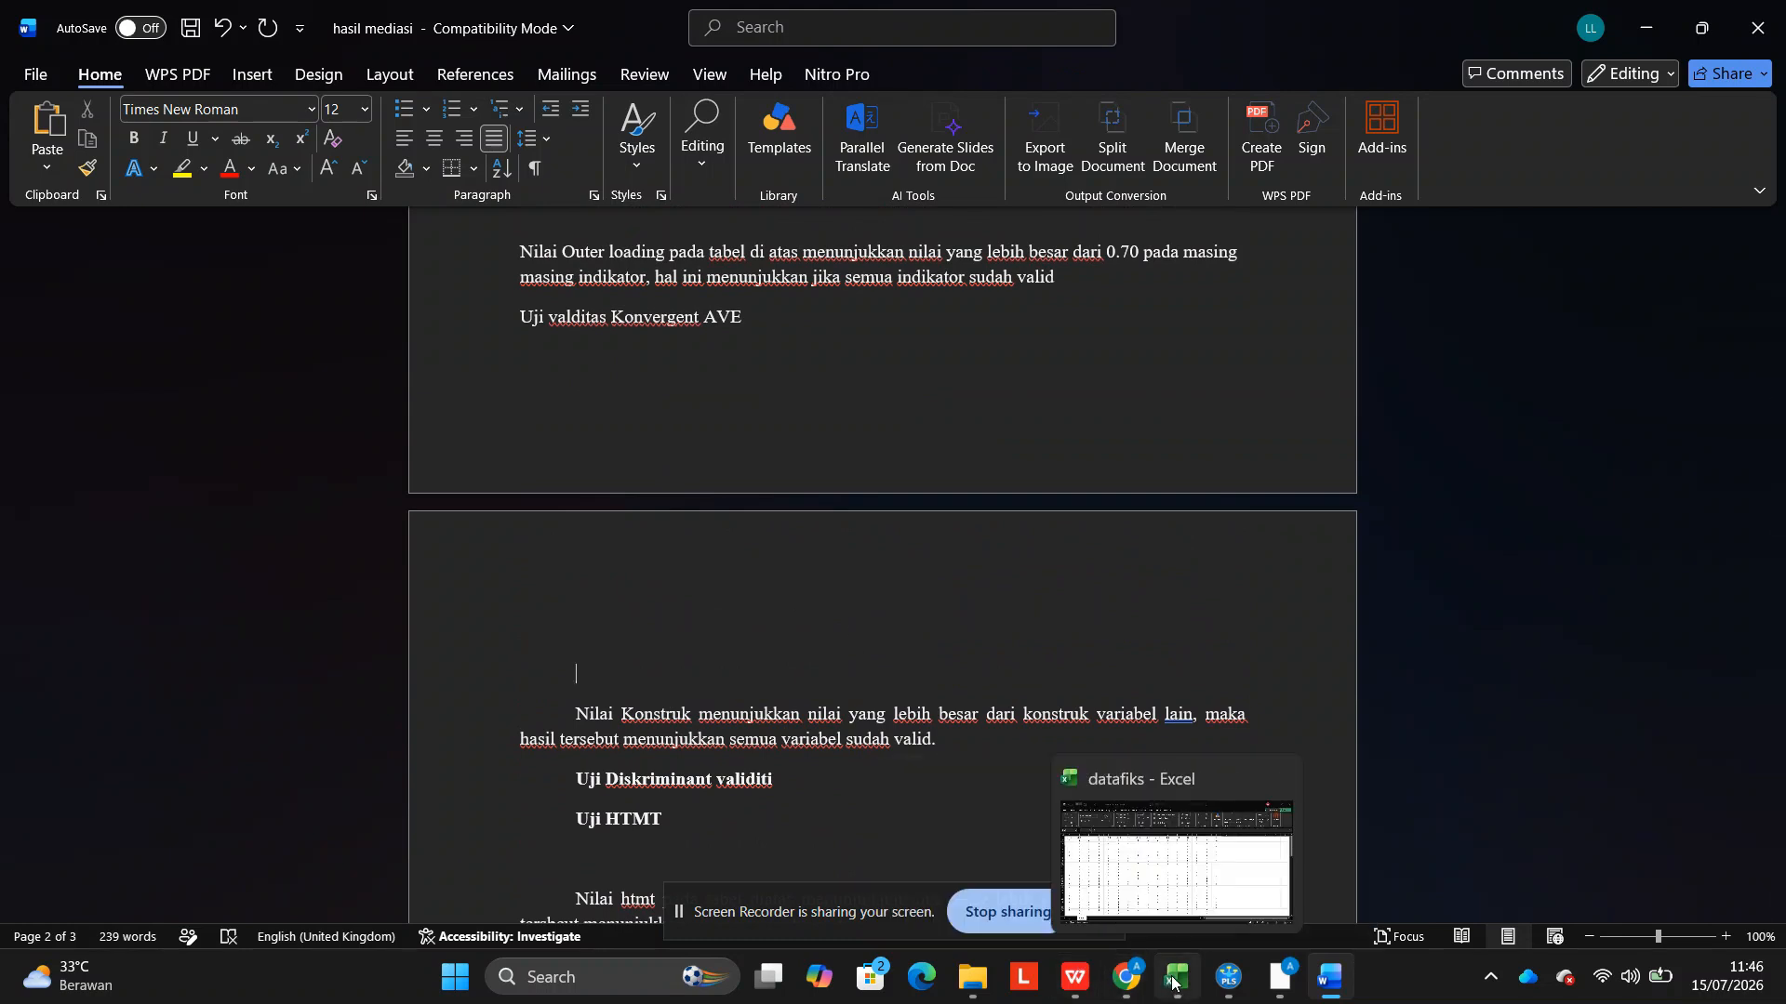
click(1076, 979)
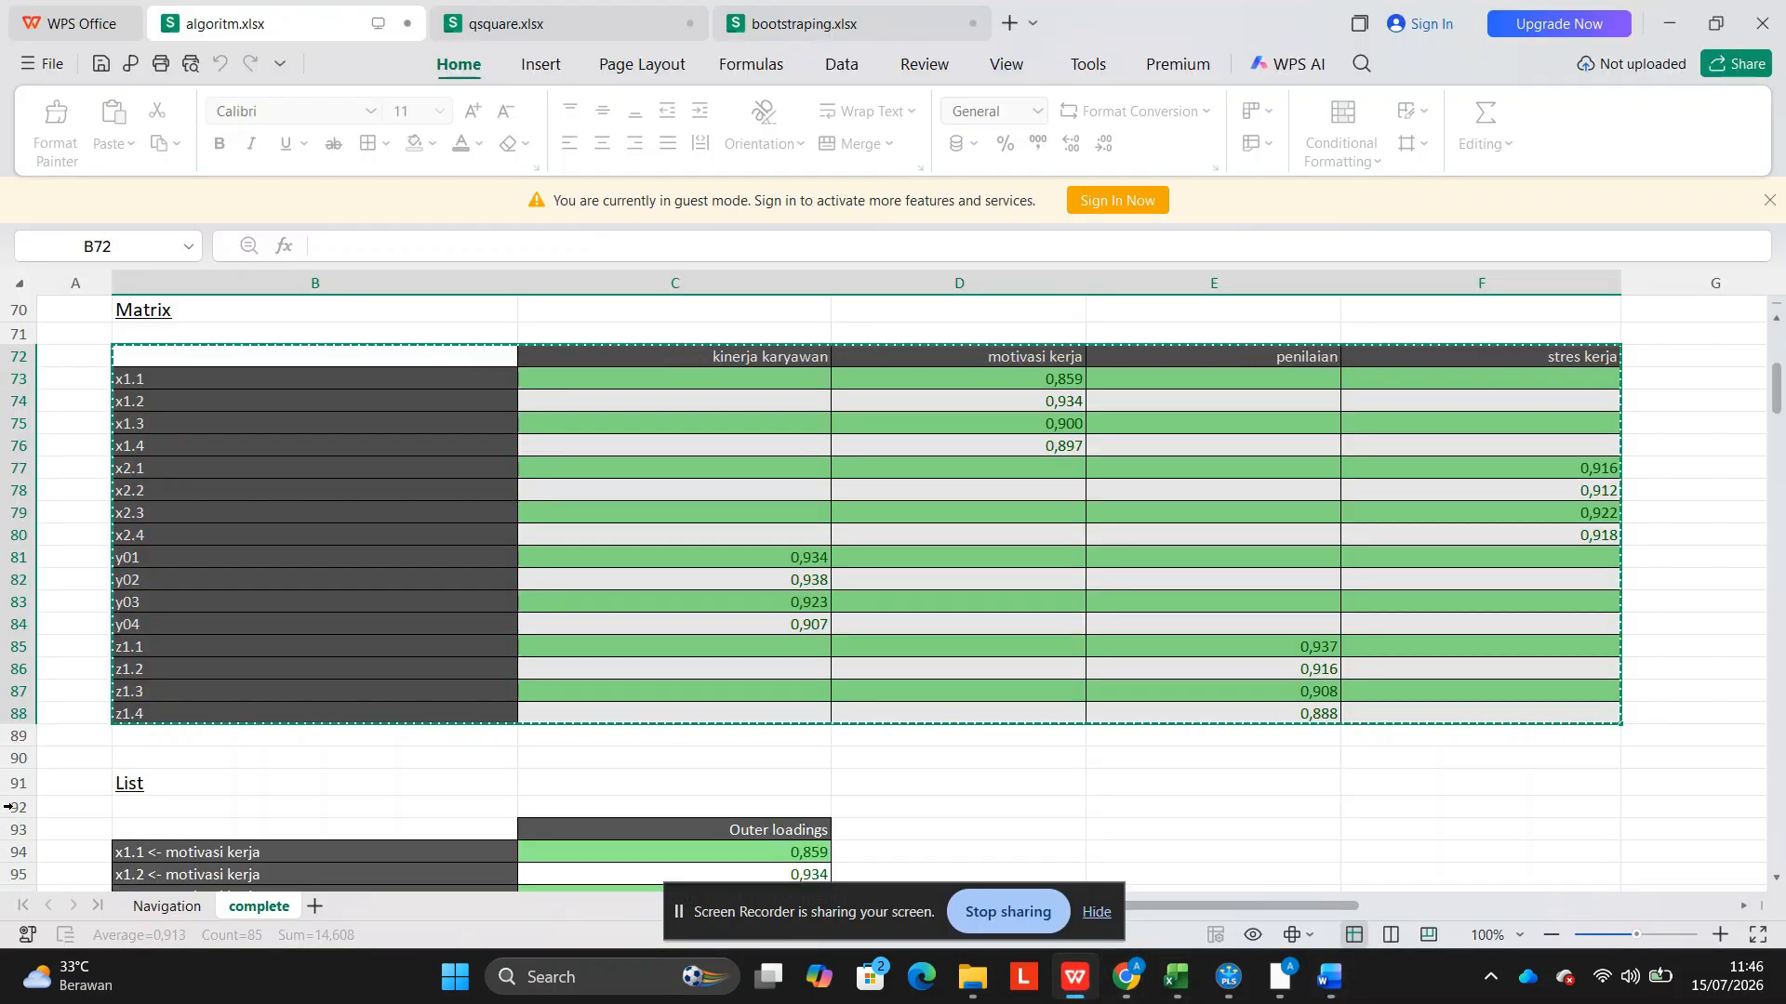
click(151, 908)
scroll(307, 642, down, 2)
click(427, 642)
scroll(449, 669, down, 6)
drag(440, 564, 1533, 655)
key(ctrl+c)
click(1328, 976)
key(ctrl+v)
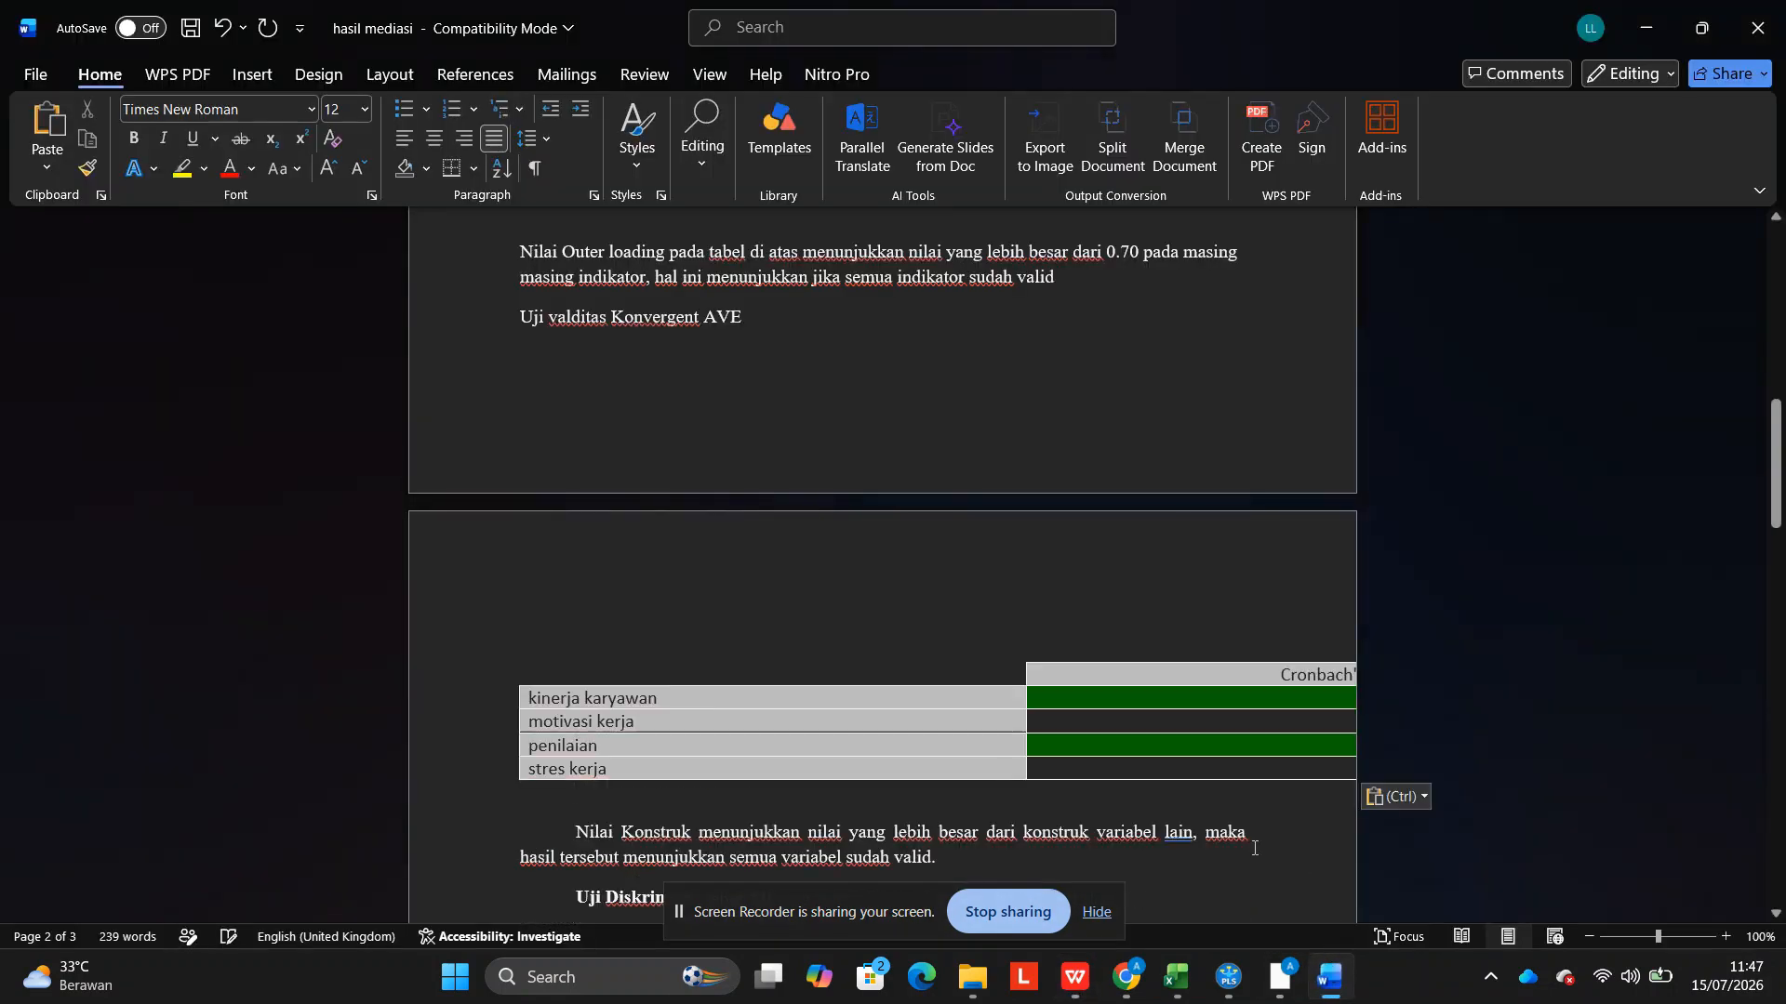
AutoFit the pasted construct reliability and validity table to its contents.
click(513, 654)
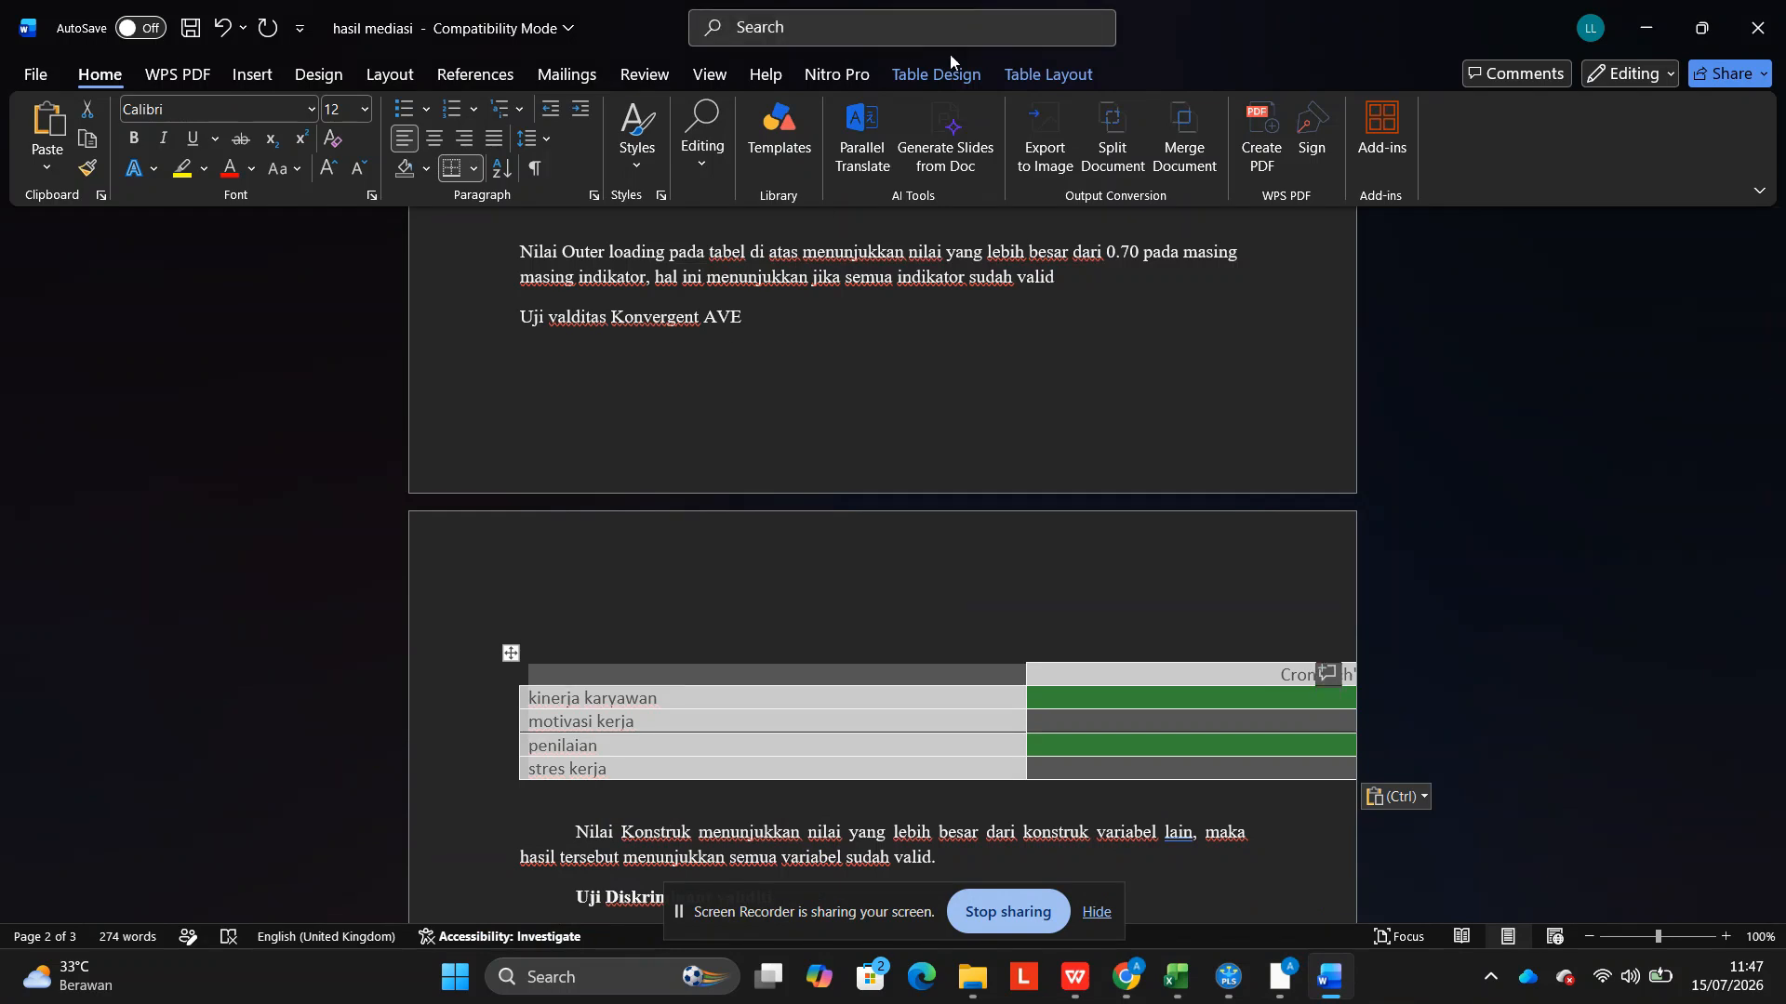
click(1048, 74)
click(893, 172)
click(914, 202)
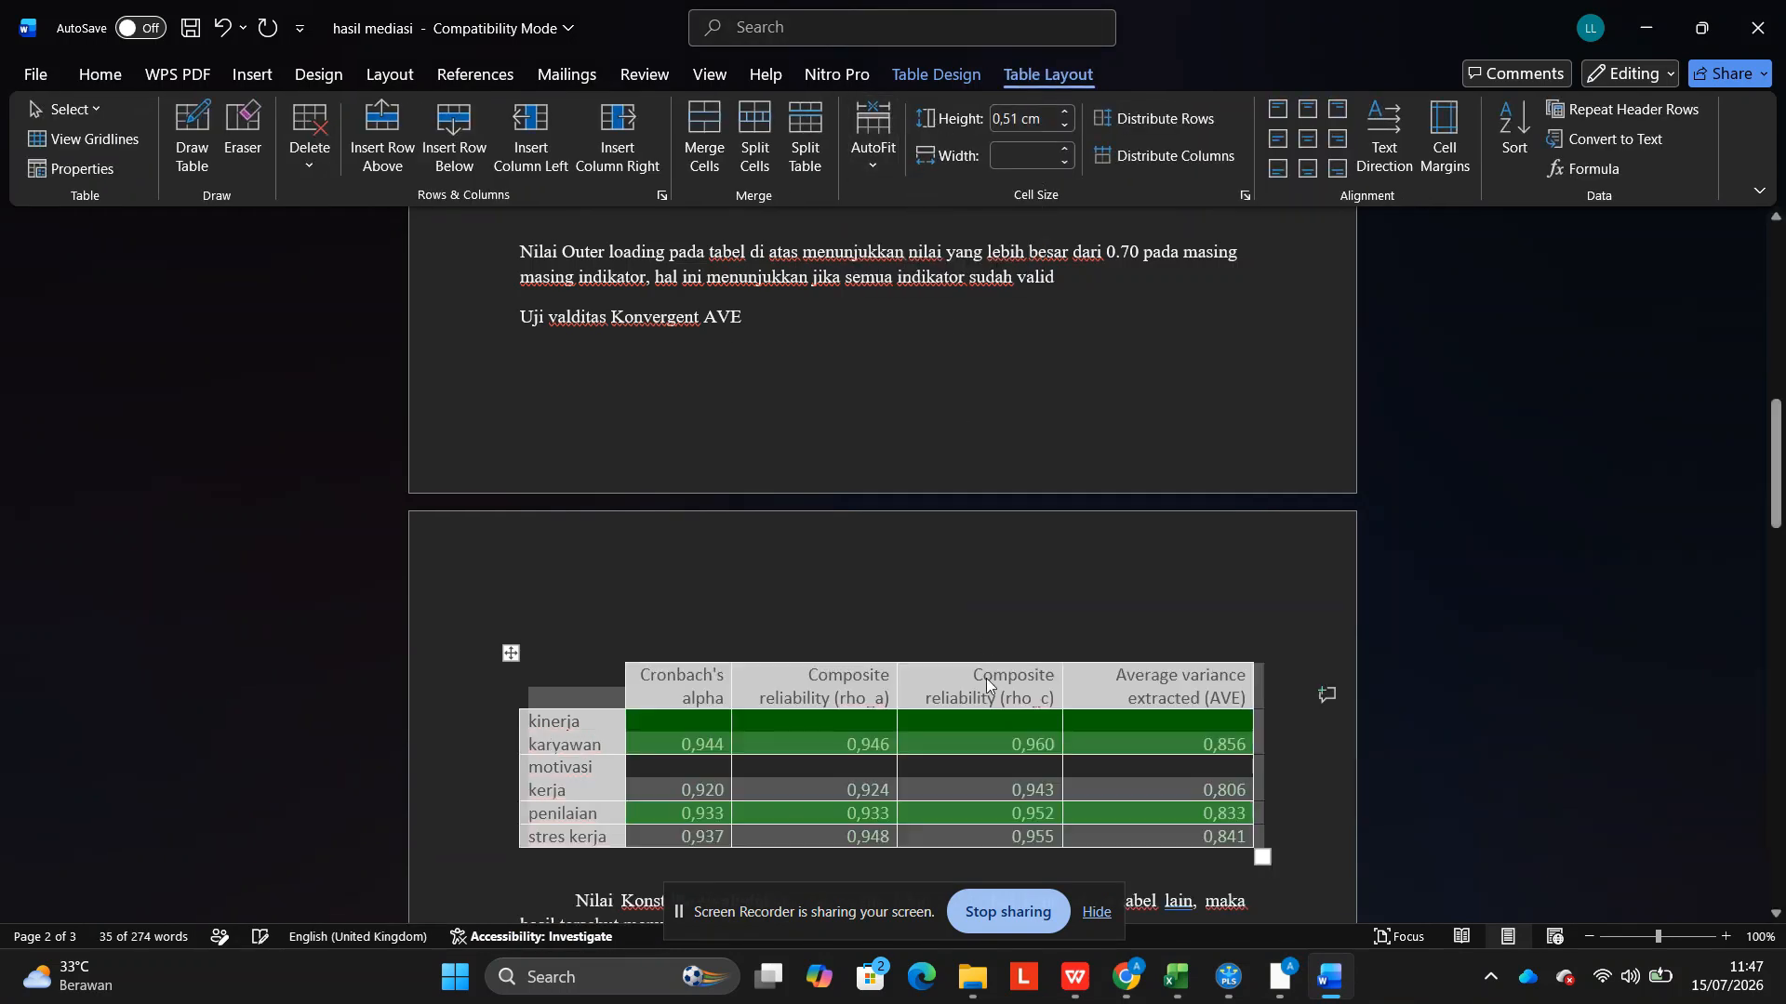
Delete the Cronbach's alpha, rho_a and rho_c columns, keeping only Average variance extracted (AVE).
scroll(986, 693, down, 3)
click(976, 730)
drag(726, 526, 1005, 669)
right_click(946, 519)
click(1032, 257)
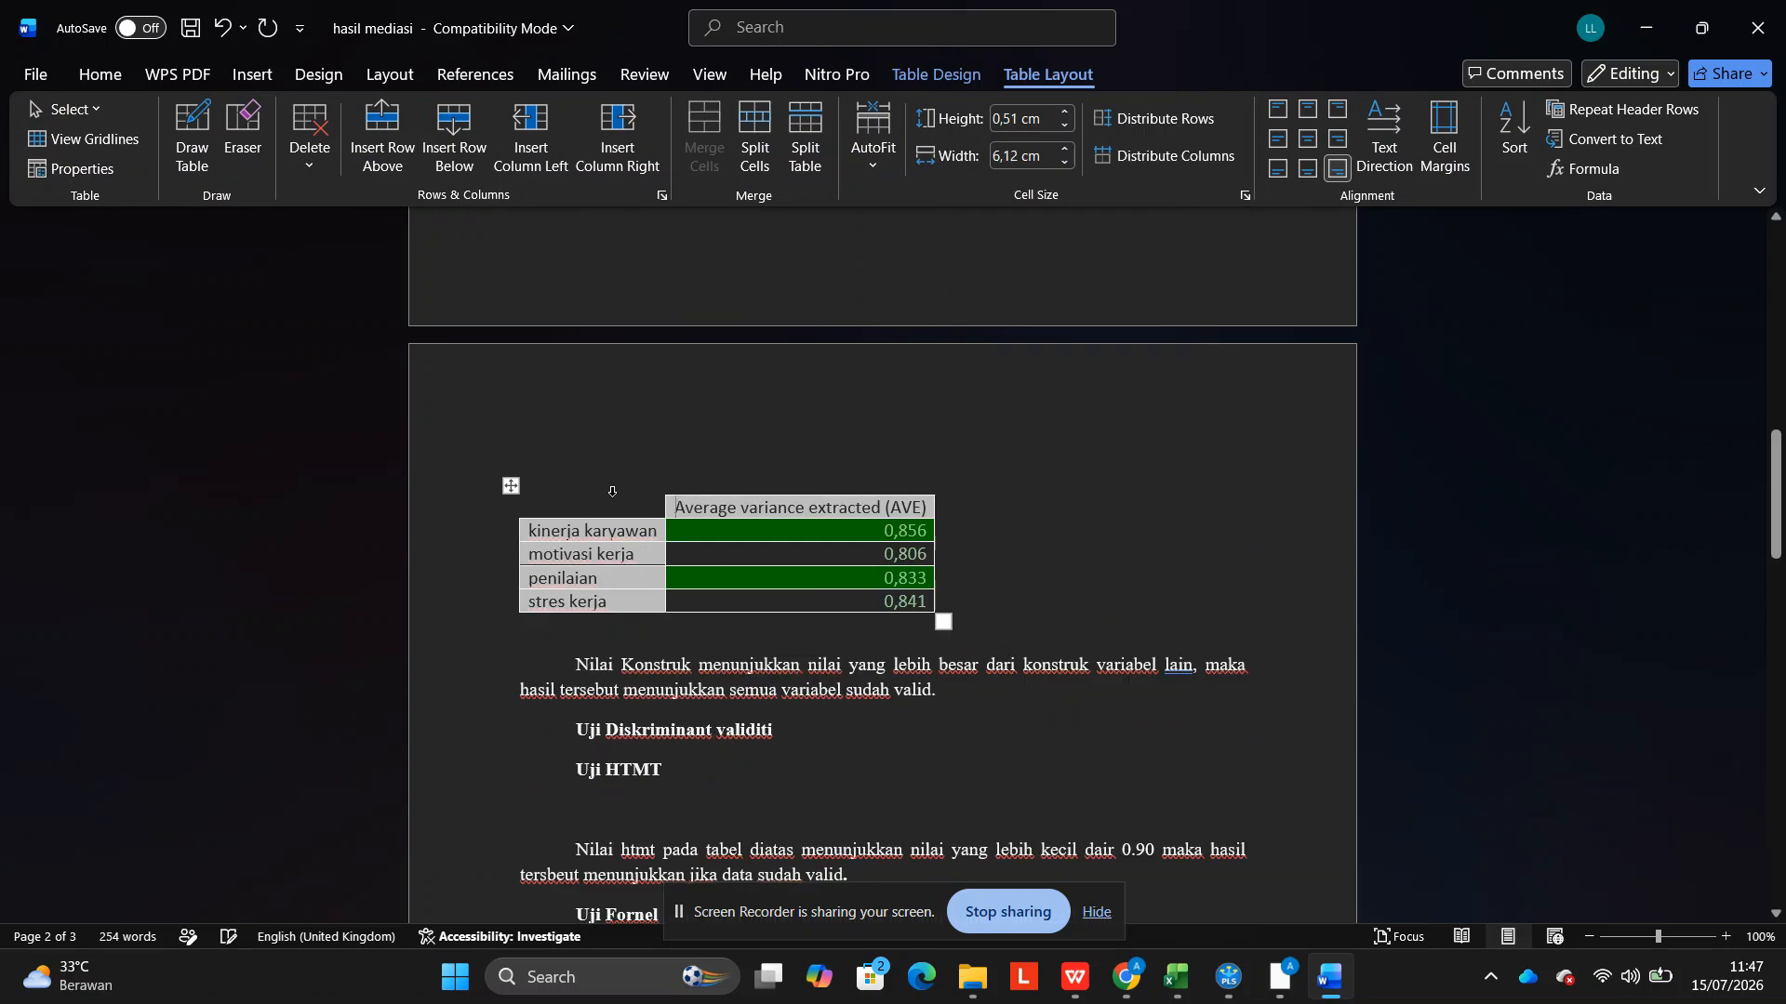
Centre the AVE table on the page.
click(509, 485)
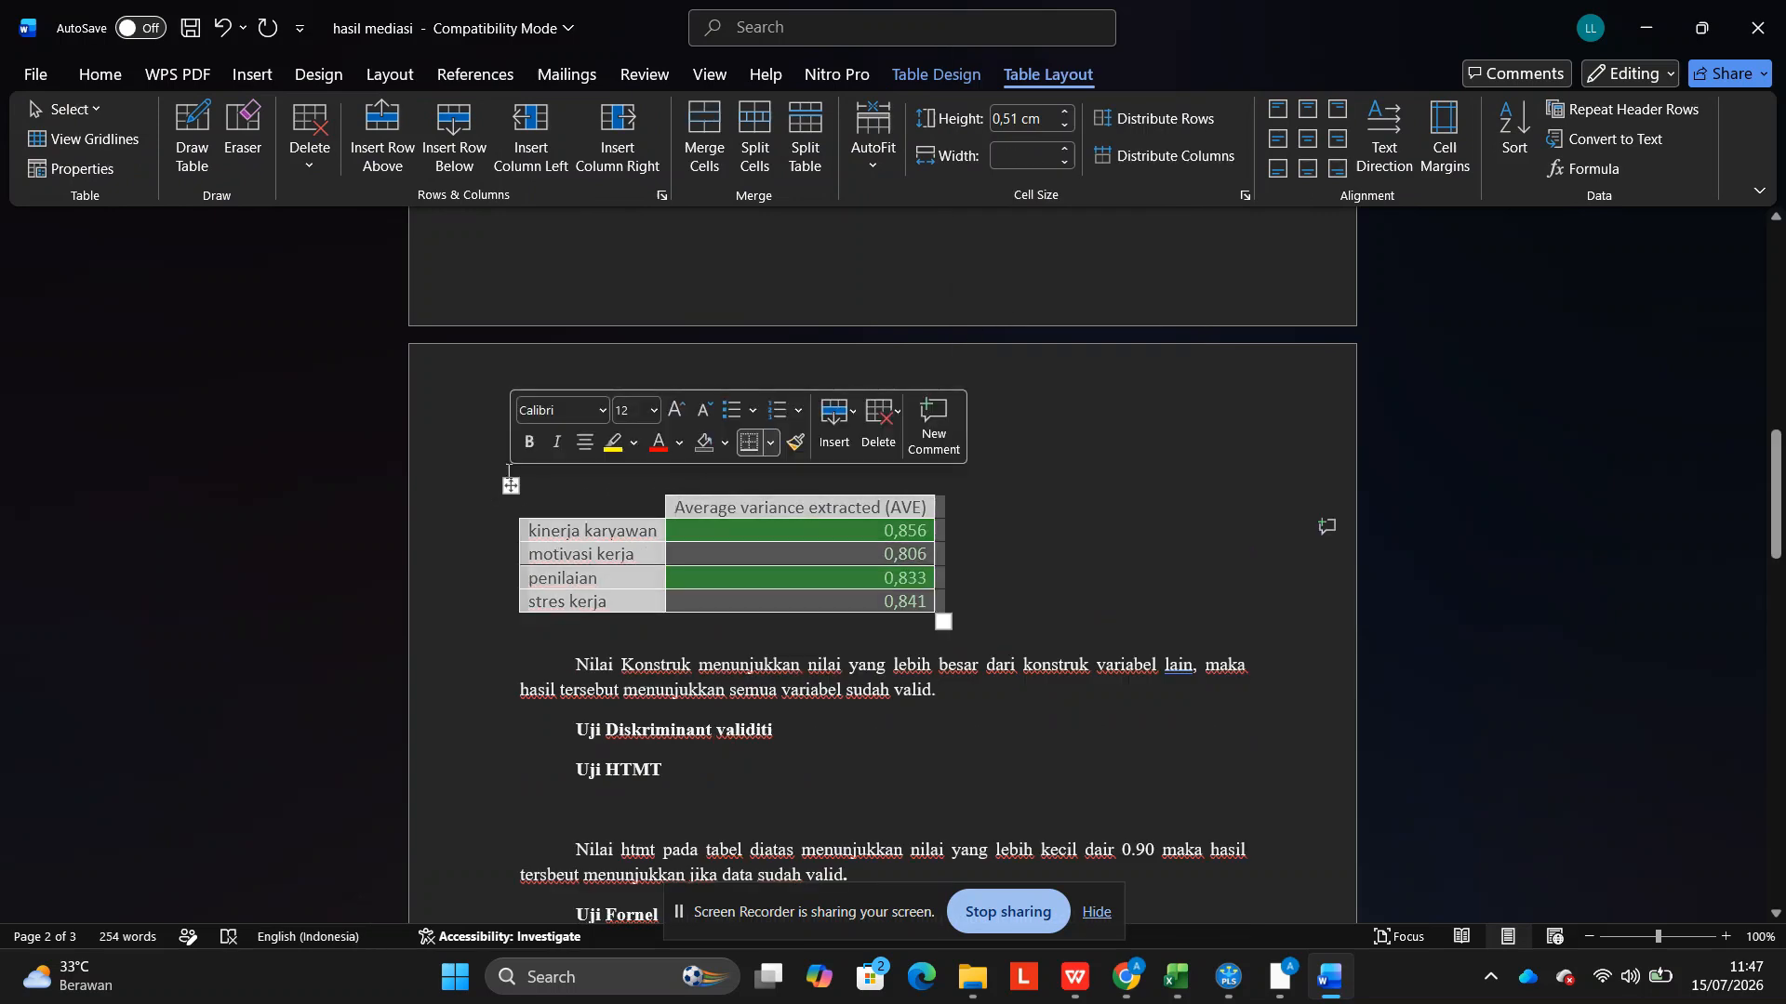
click(93, 75)
click(432, 143)
Copy the Heterotrait-monotrait ratio (HTMT) matrix from the algoritm workbook and paste it under the Uji HTMT heading in hasil mediasi.
scroll(765, 613, down, 6)
click(684, 423)
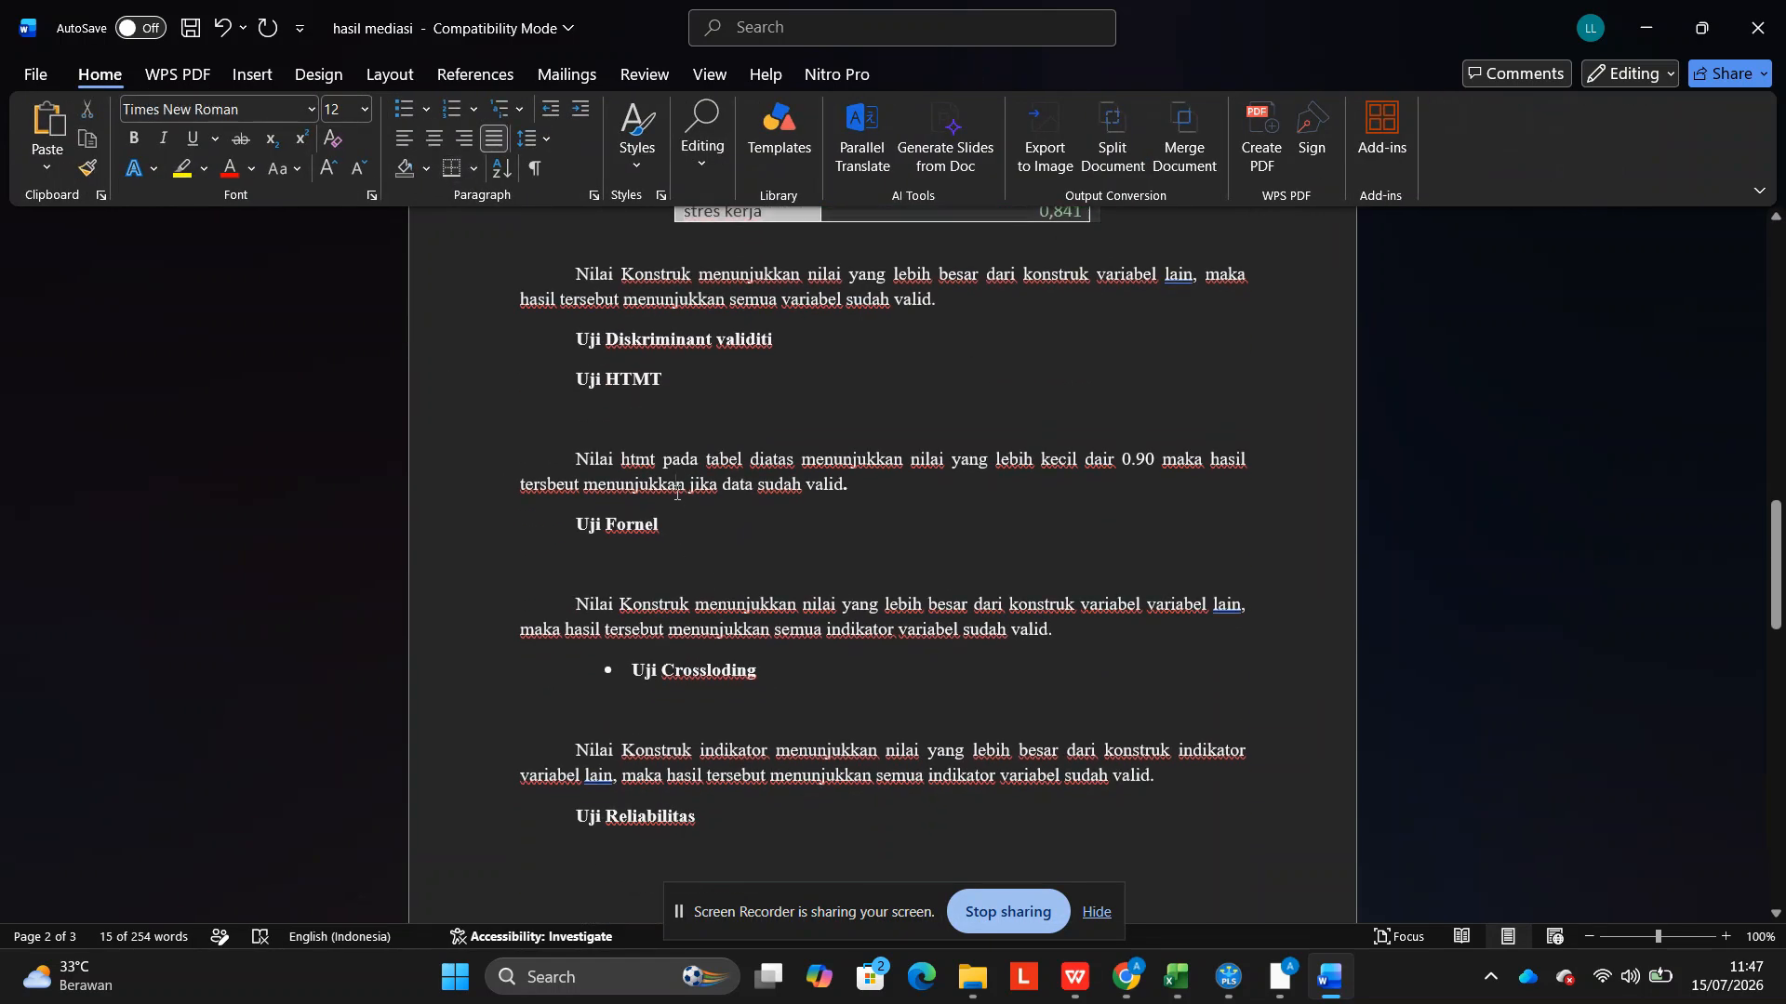
mouse_move(1178, 975)
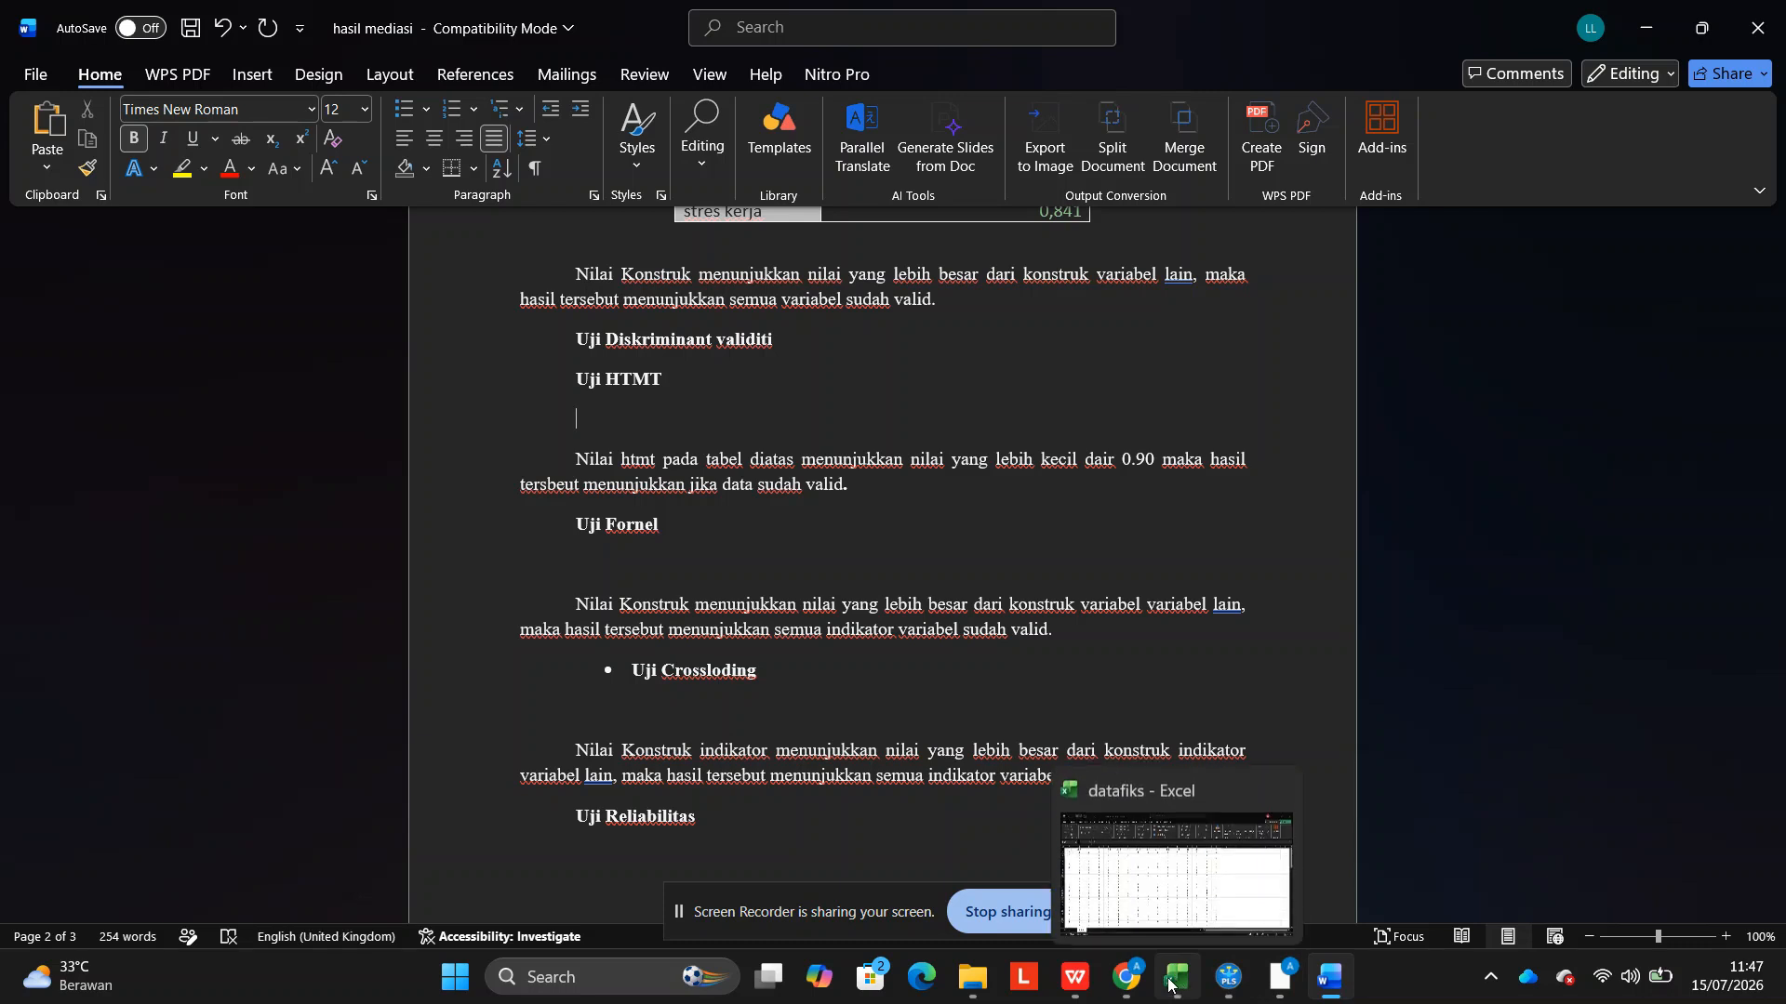
click(1328, 978)
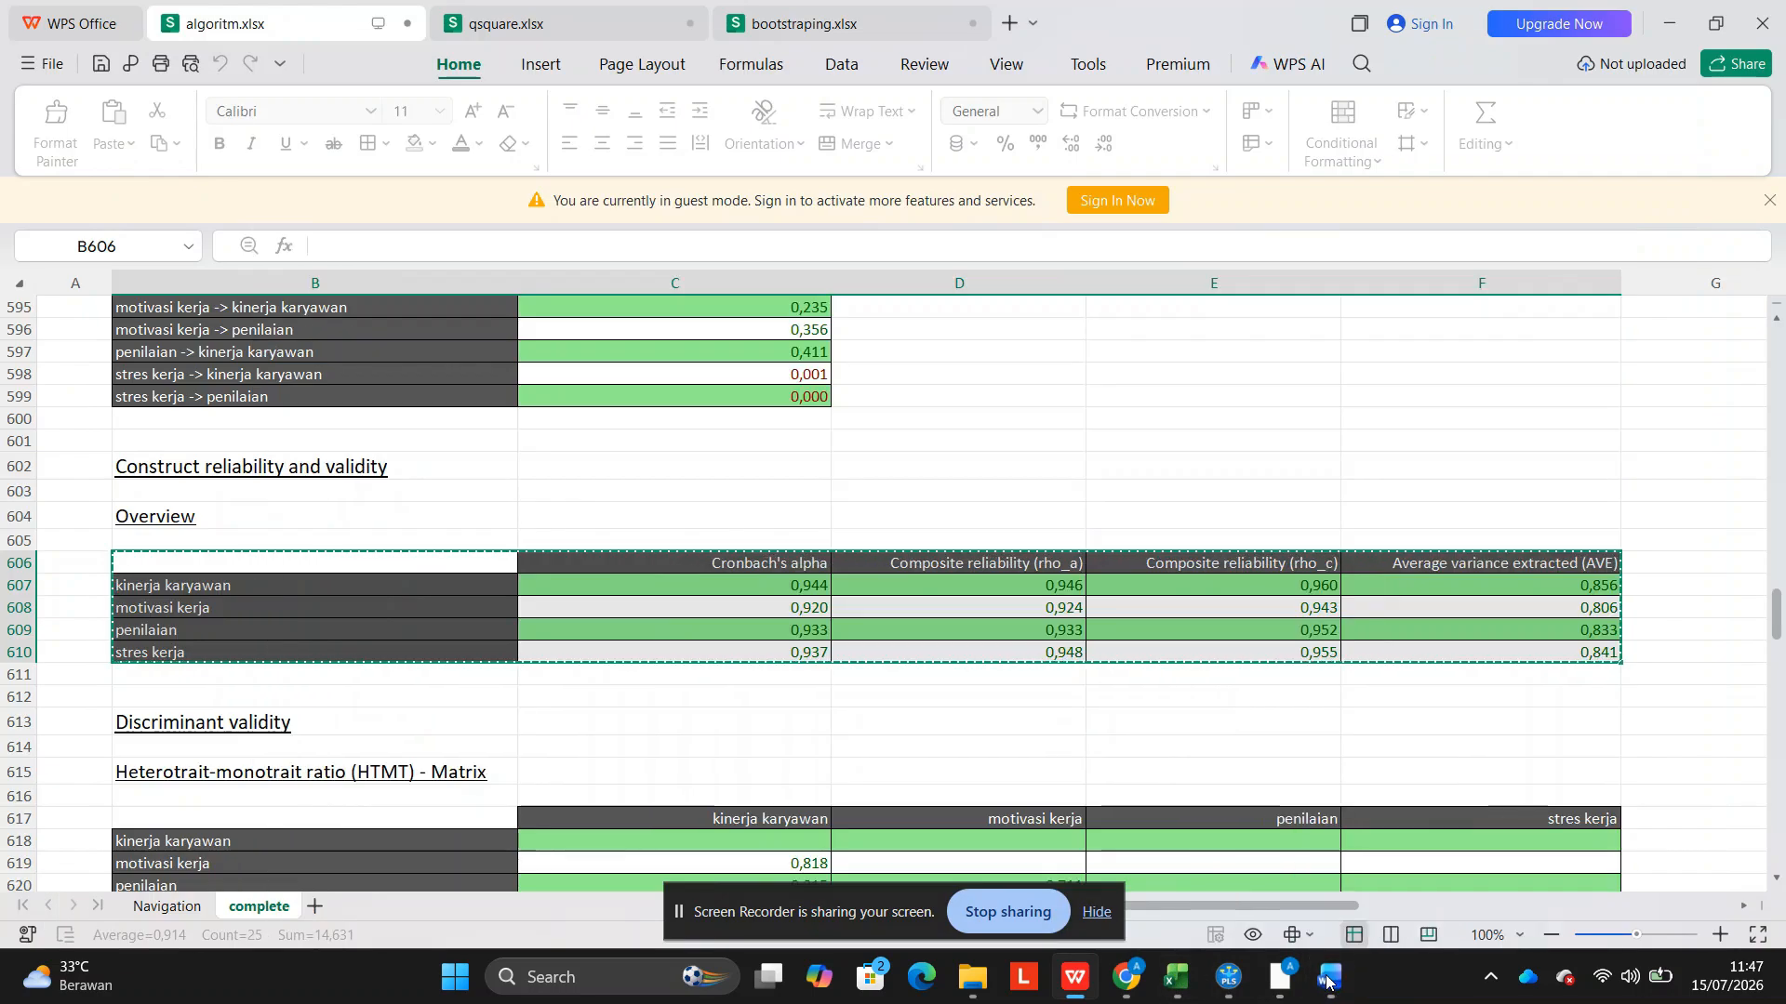
click(167, 906)
scroll(638, 469, down, 2)
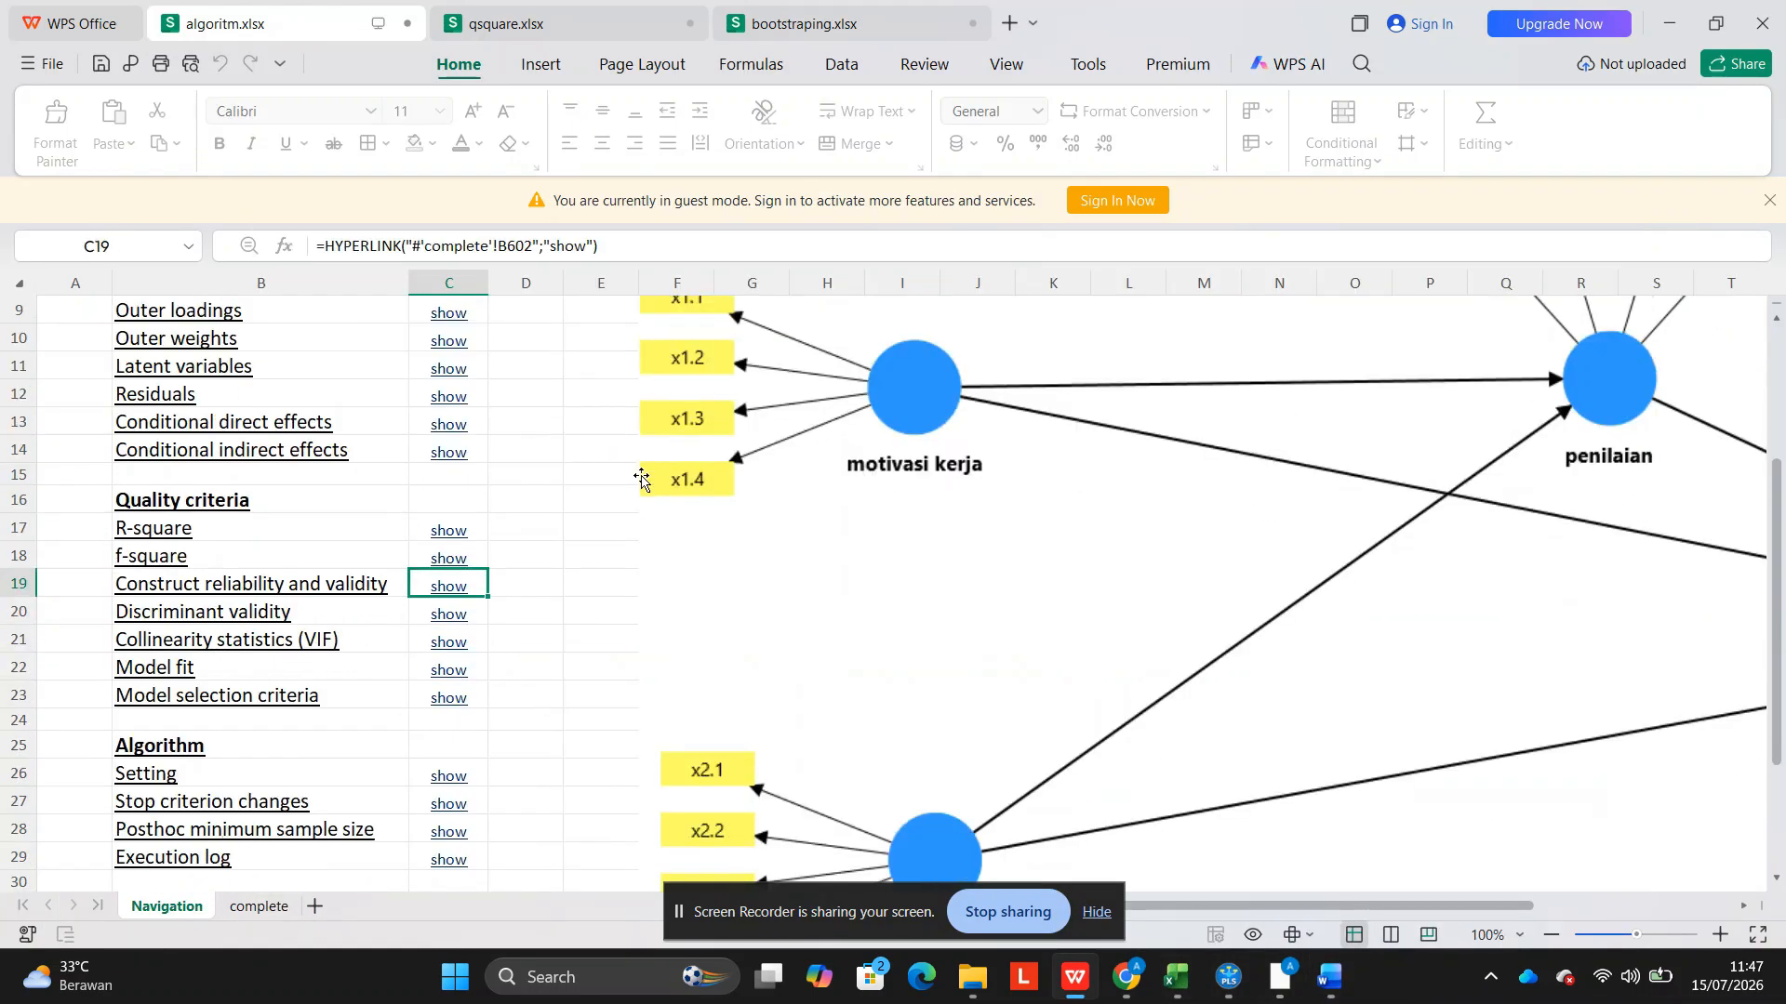
click(433, 563)
scroll(438, 567, down, 4)
click(431, 541)
key(ctrl+a)
key(ctrl+c)
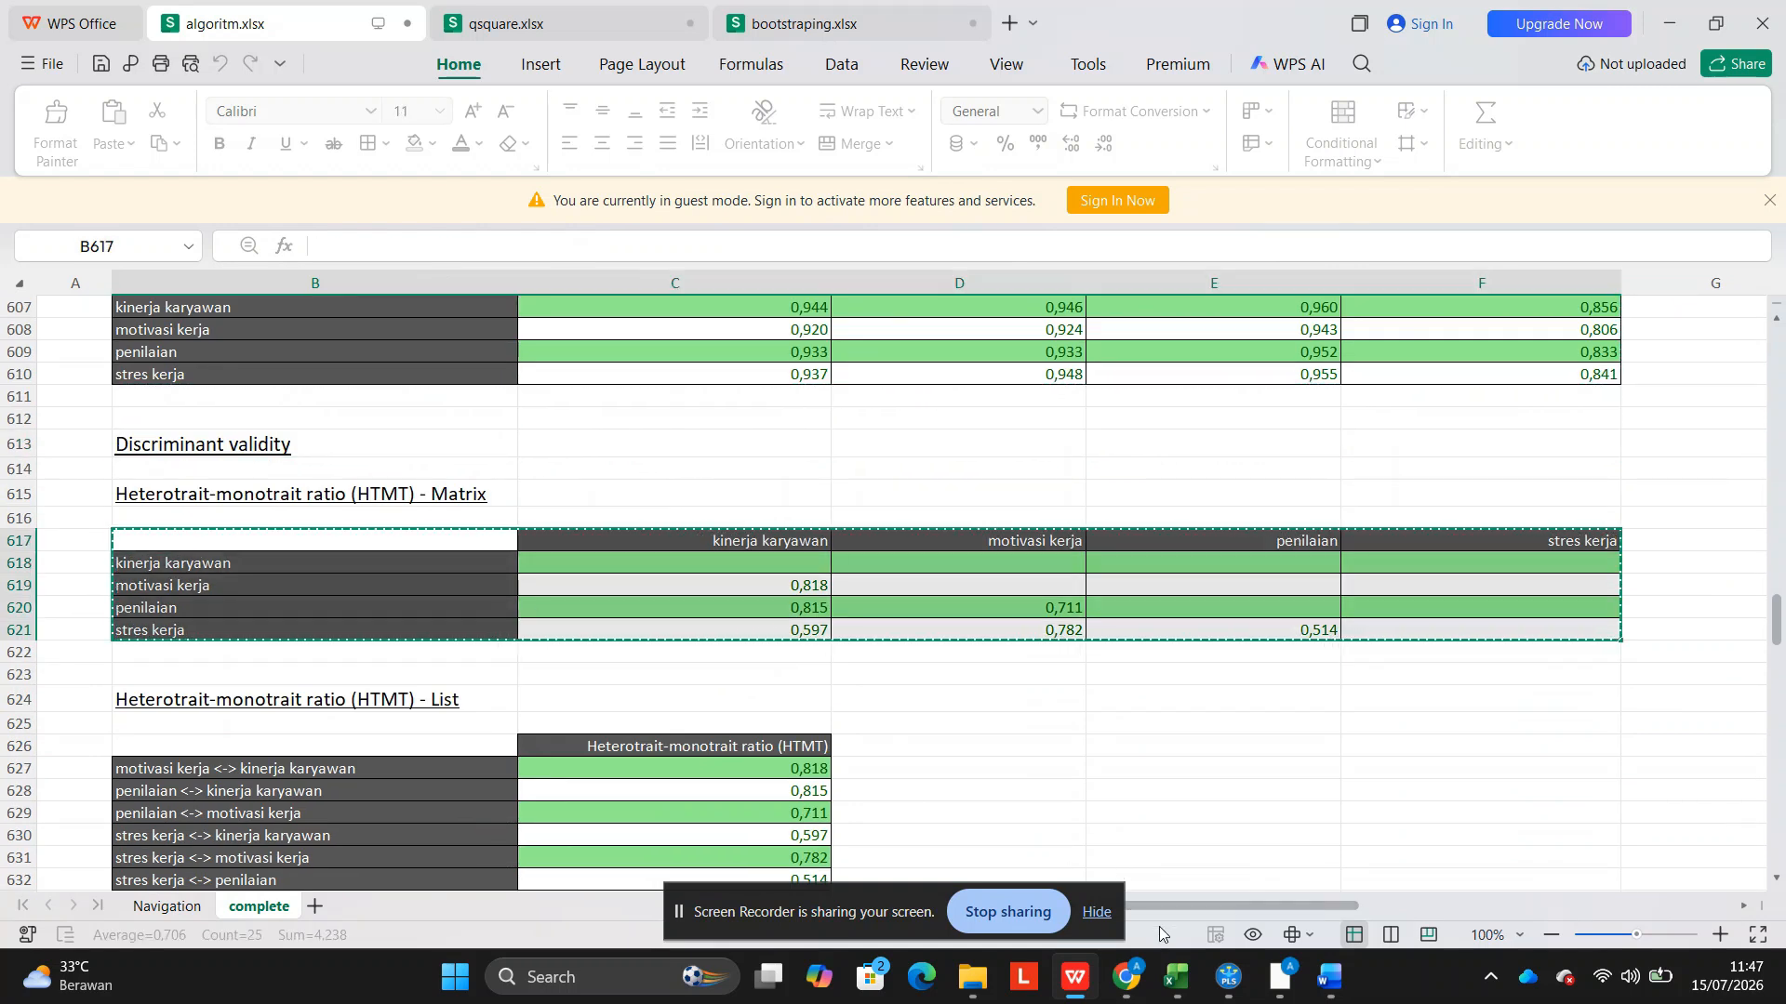
click(1329, 976)
key(ctrl+v)
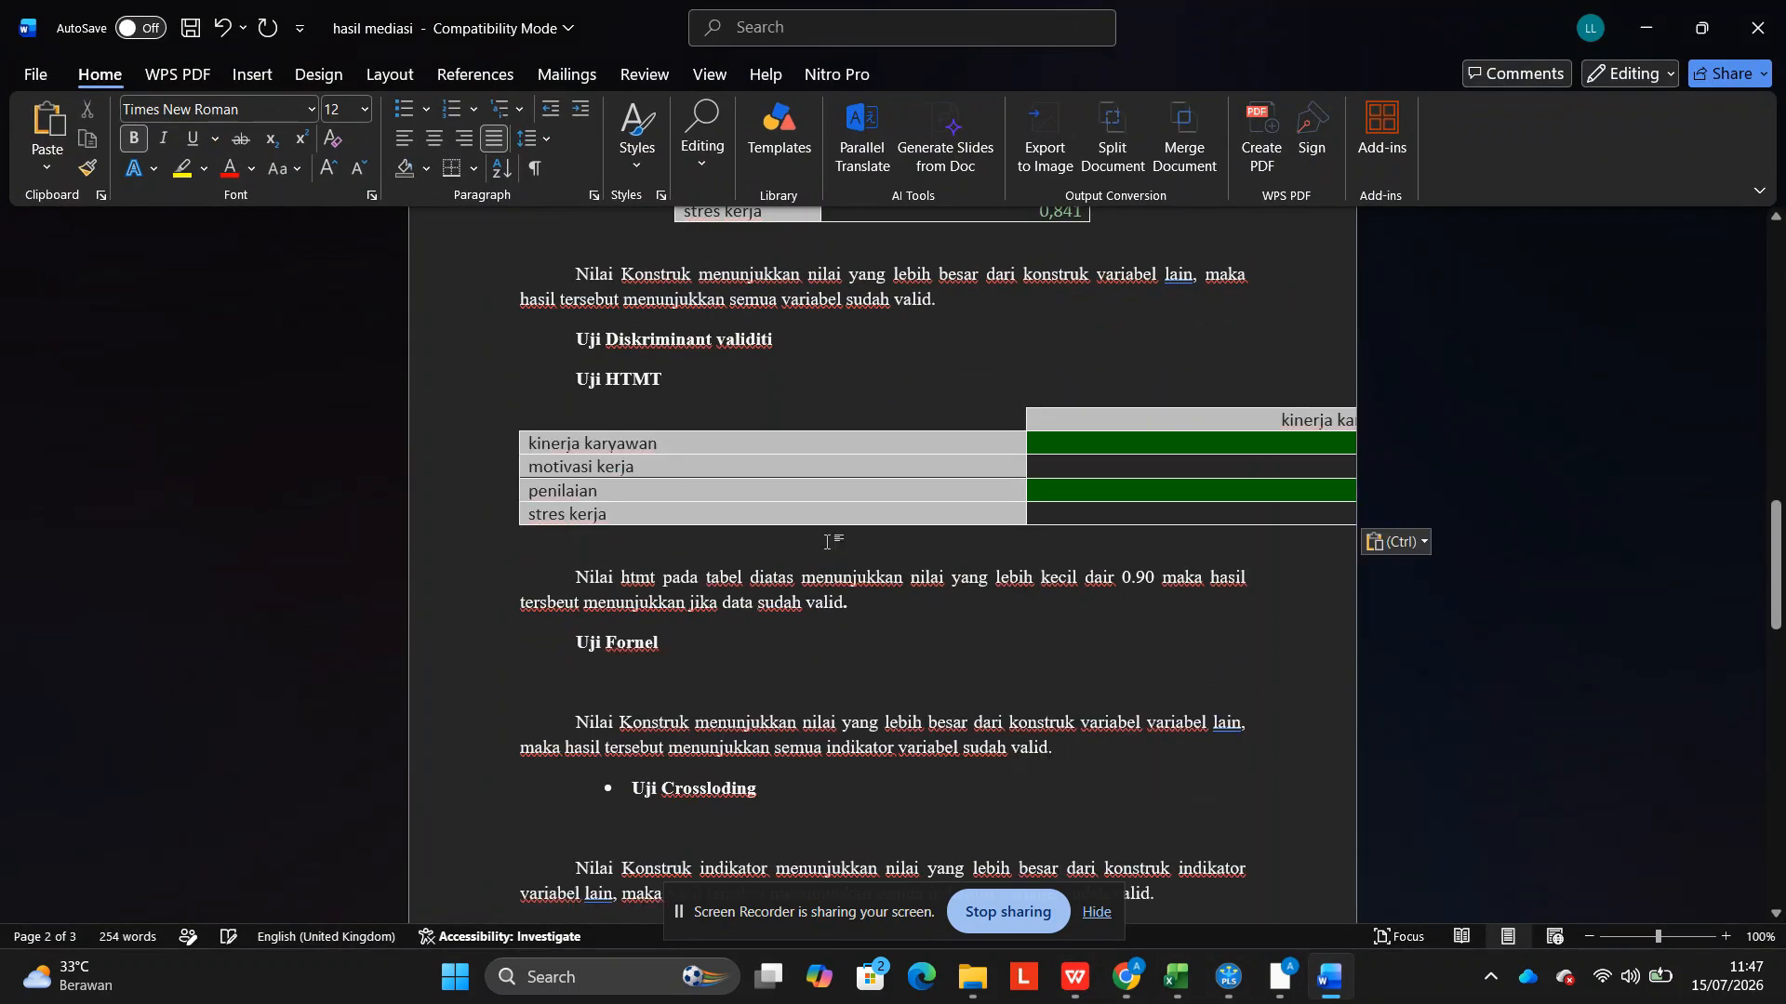
AutoFit the HTMT table to its contents and centre it on the page.
click(510, 399)
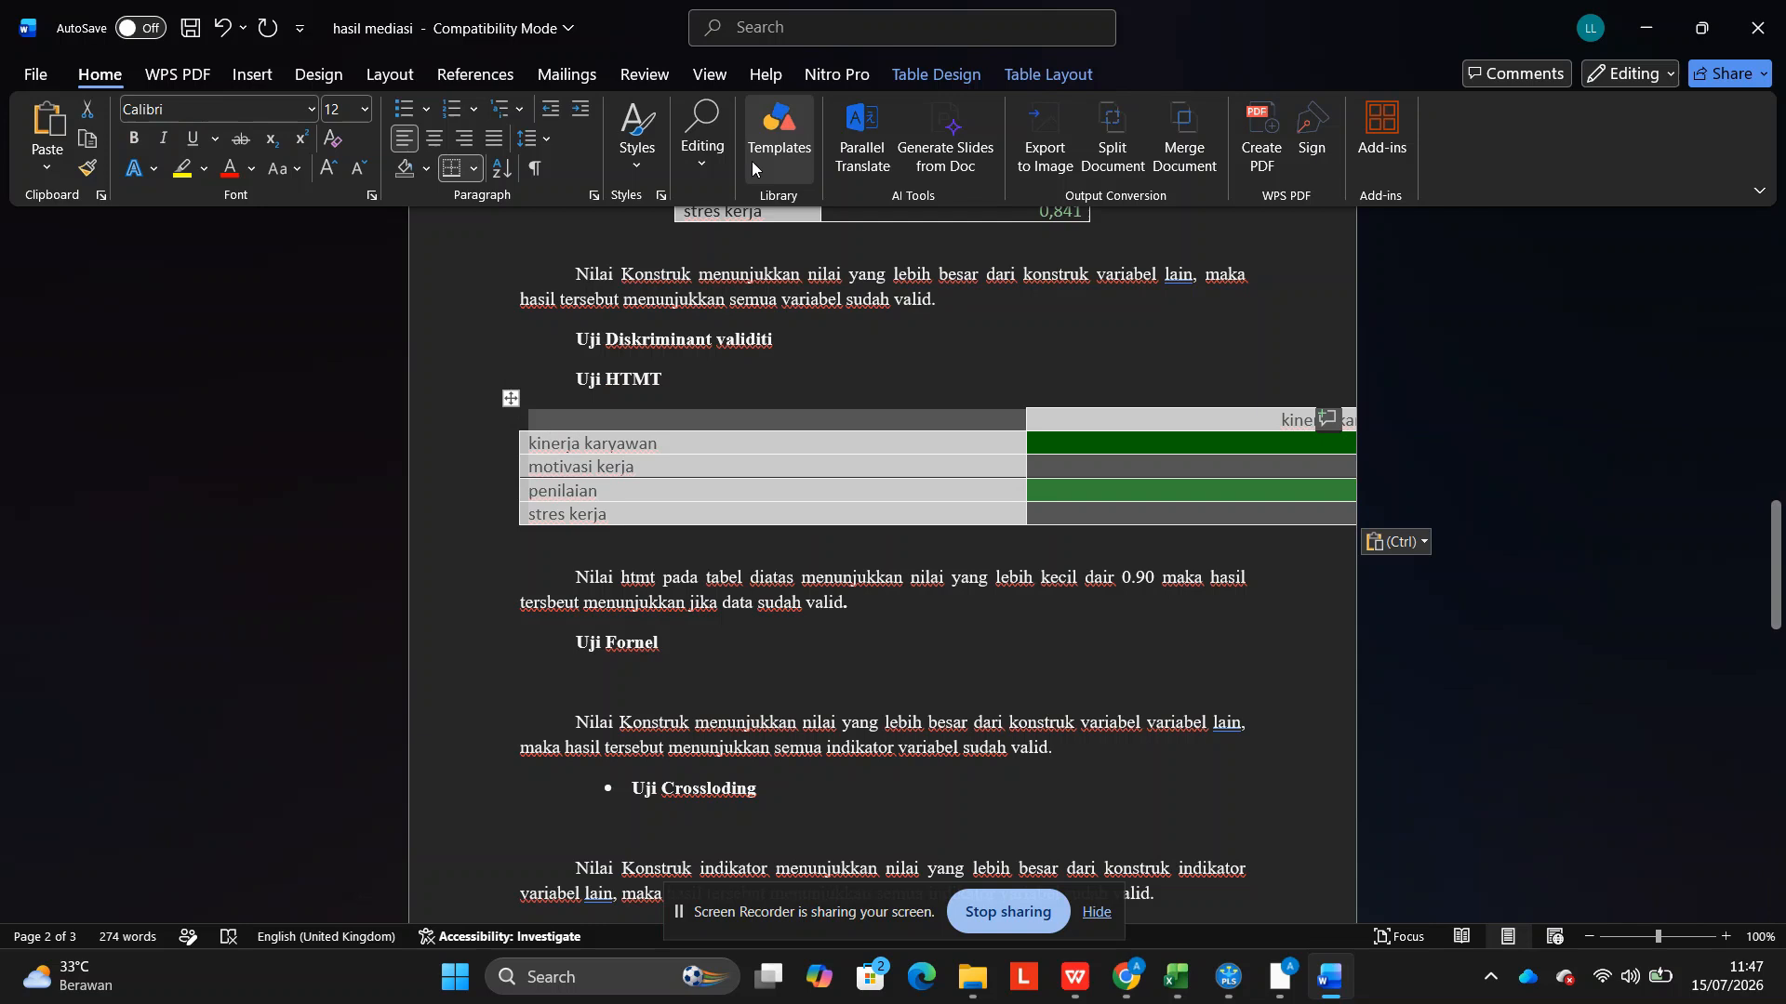
click(1048, 74)
click(873, 140)
click(930, 200)
scroll(618, 263, down, 2)
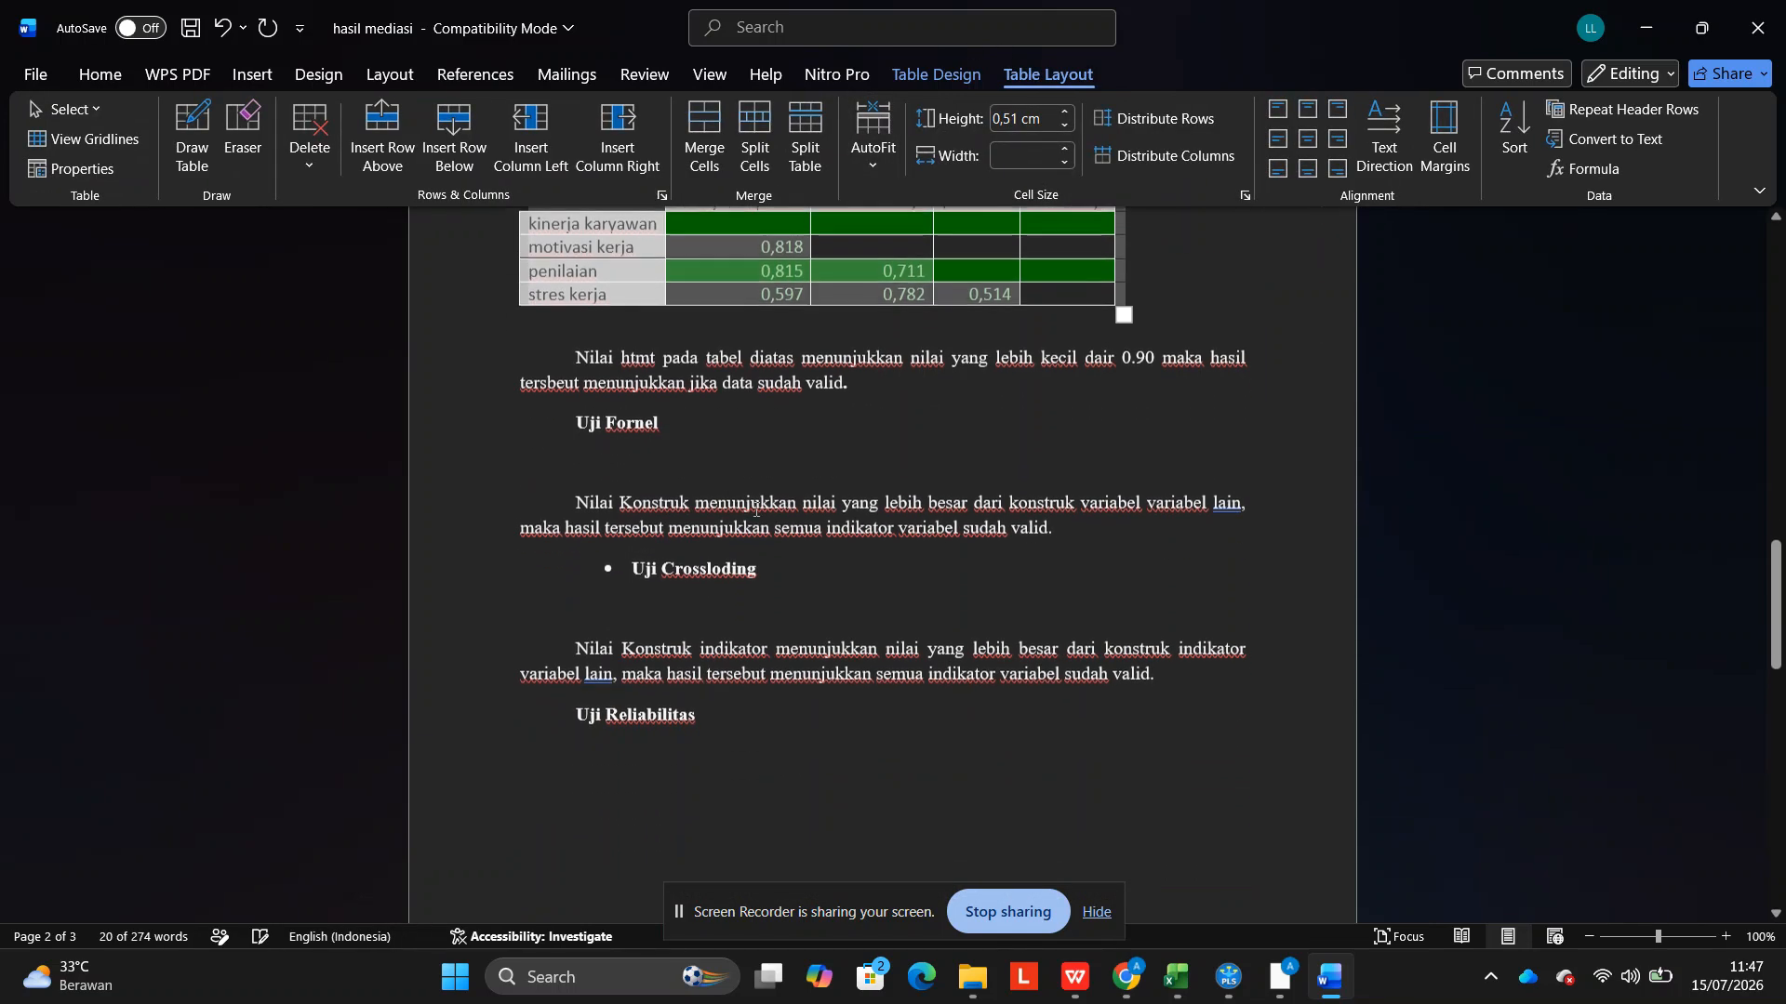
scroll(619, 264, up, 1)
scroll(618, 263, up, 1)
click(113, 81)
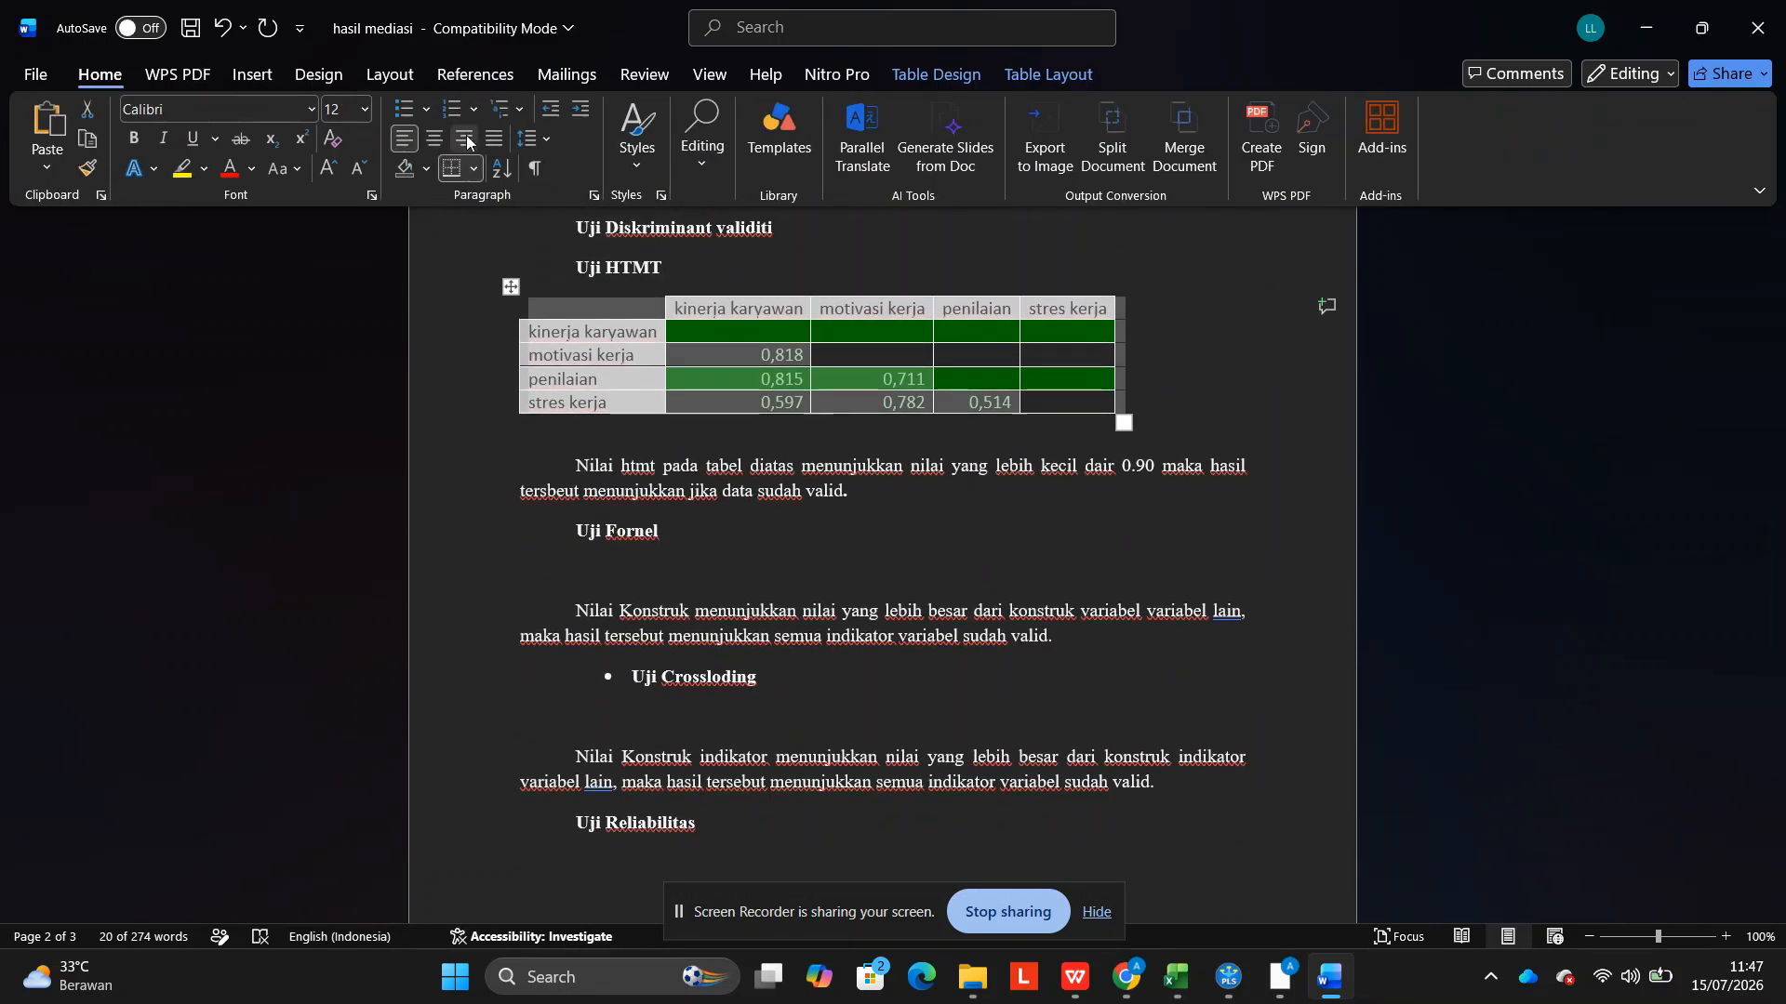
click(434, 137)
Copy the Fornell-Larcker criterion table from the algoritm workbook and paste it under the Uji Fornel heading in hasil mediasi.
click(726, 600)
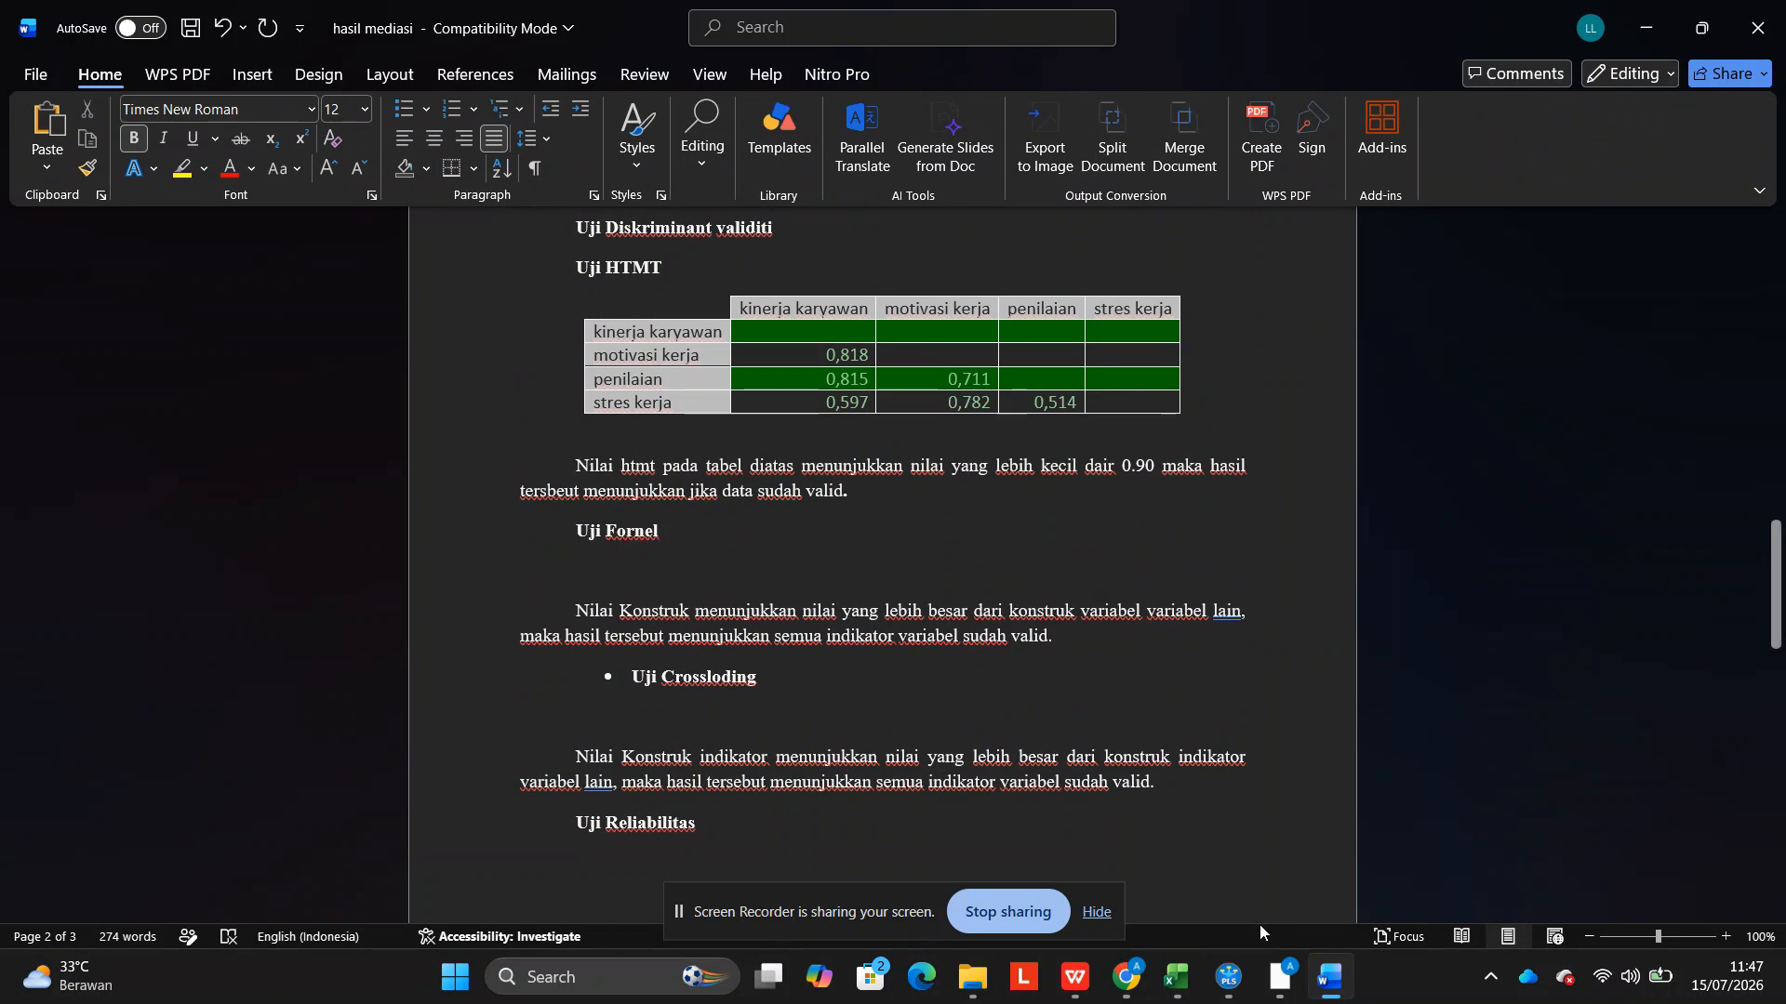
click(1330, 976)
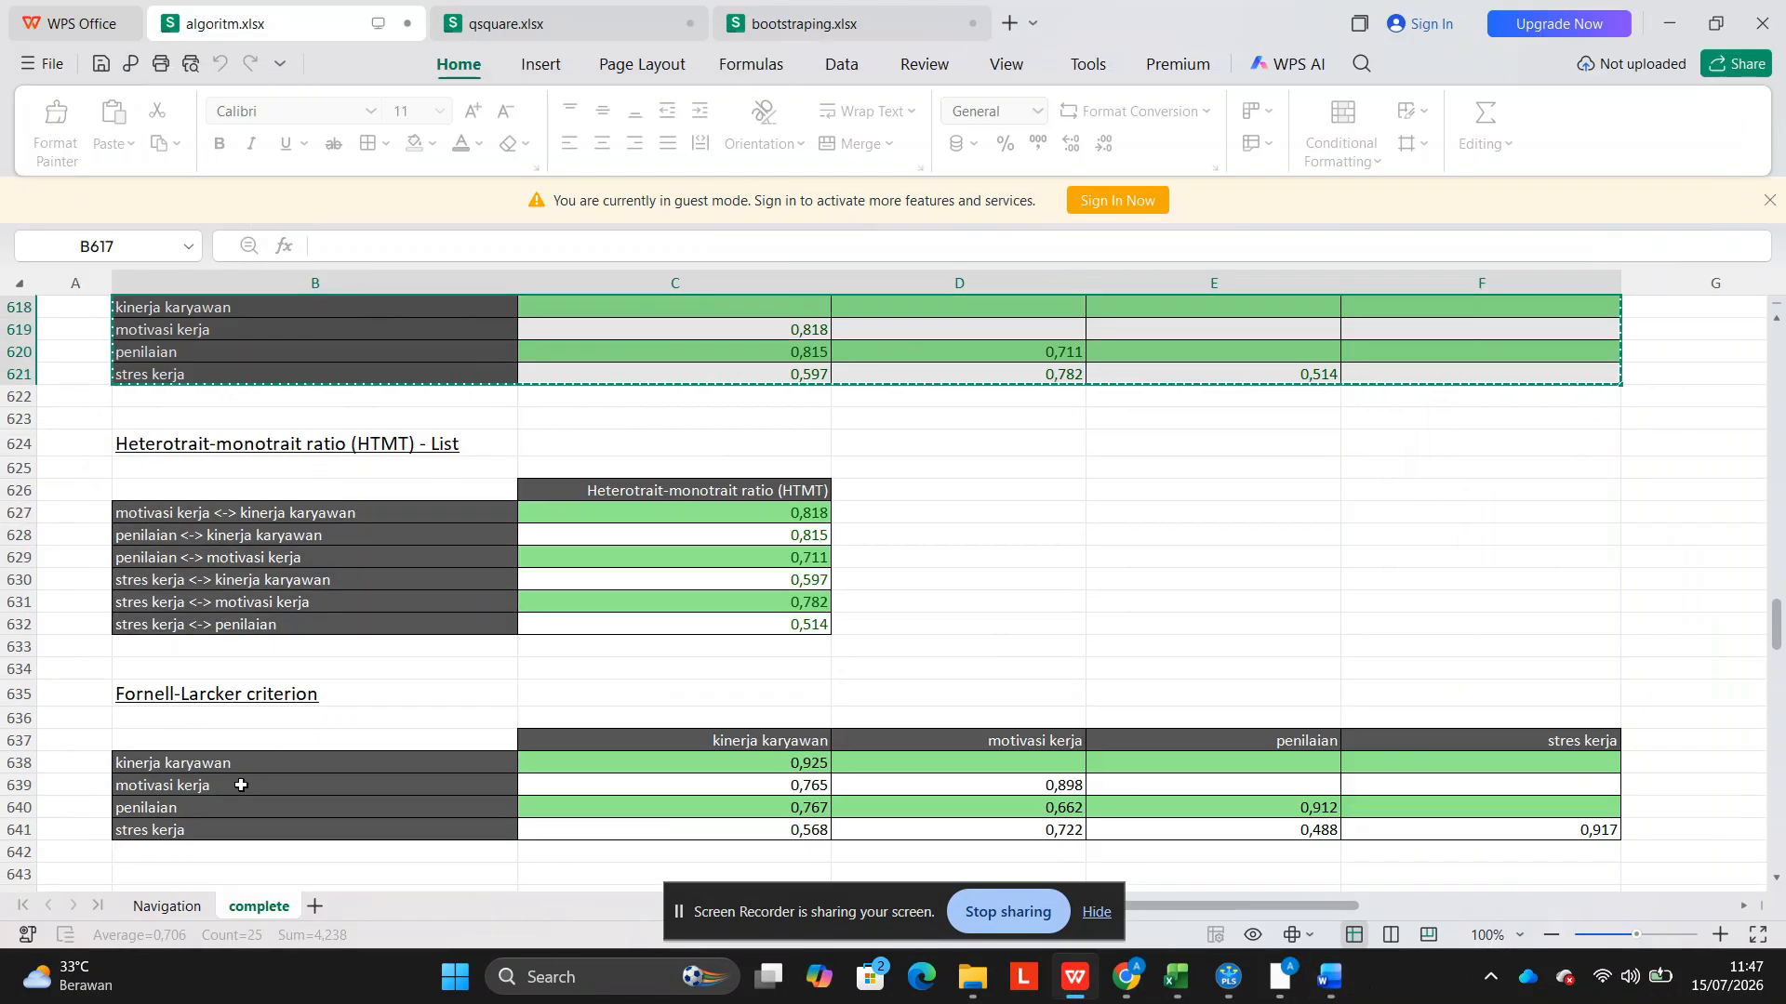
click(264, 739)
key(ctrl+a)
key(ctrl+c)
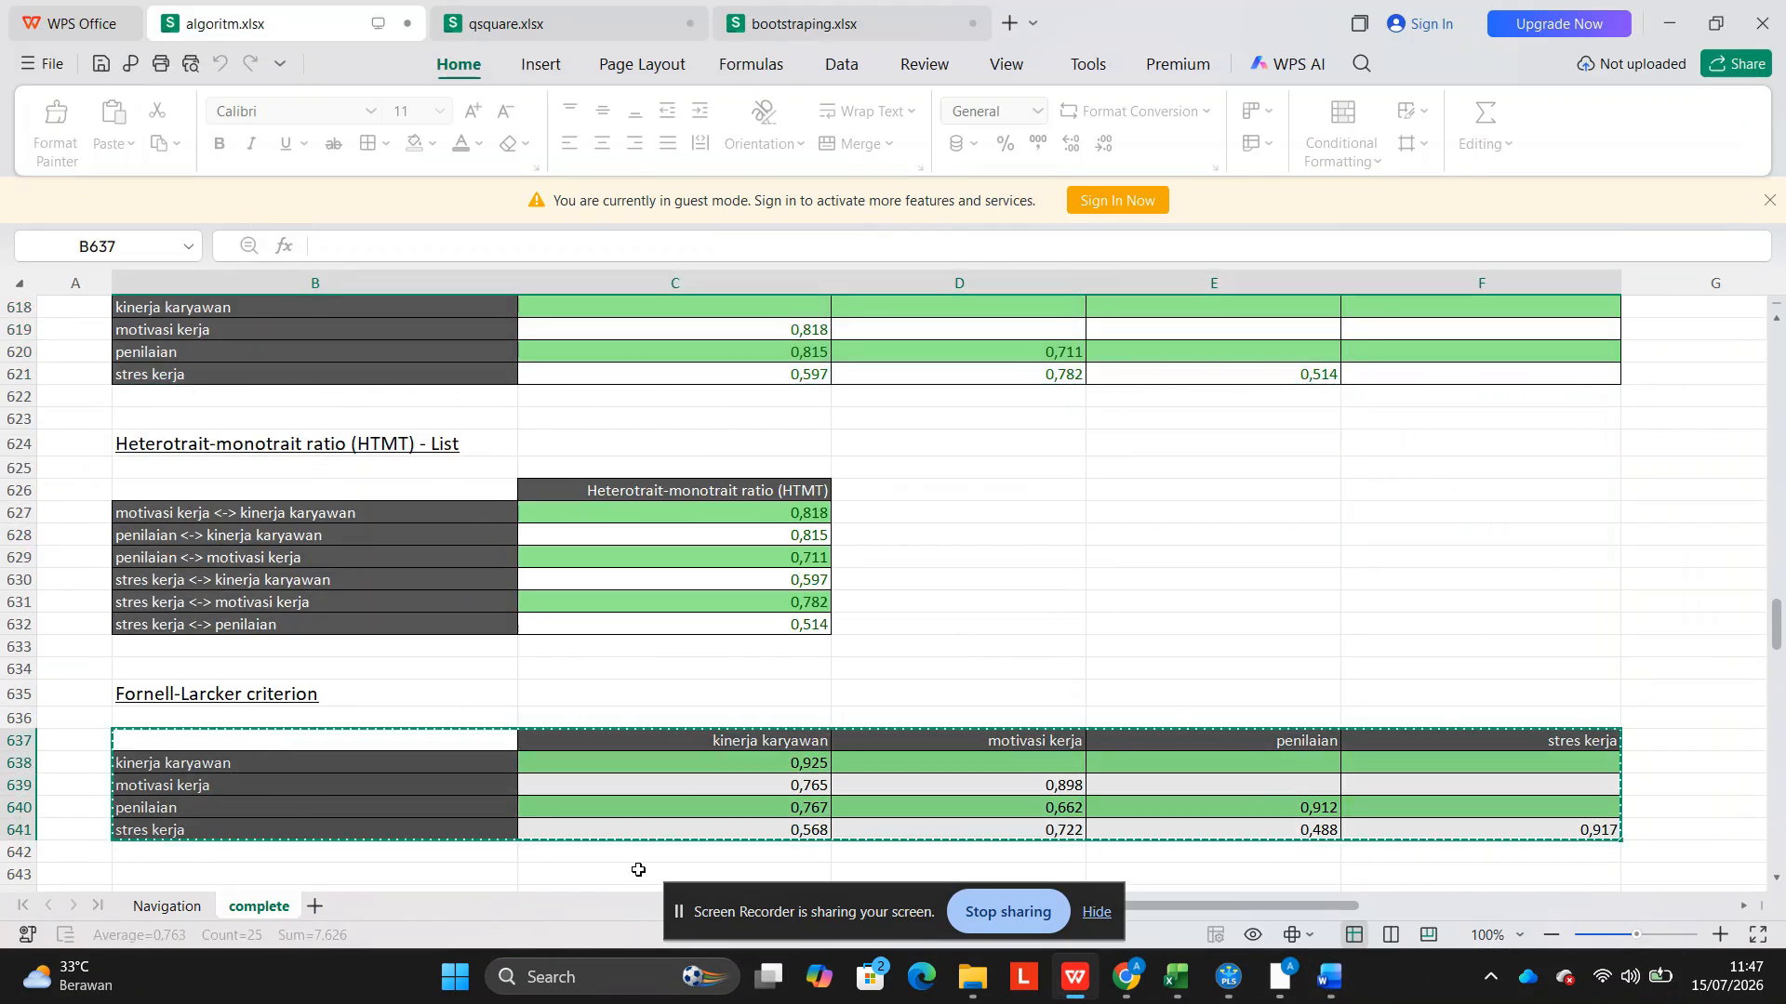
click(1332, 978)
key(ctrl+v)
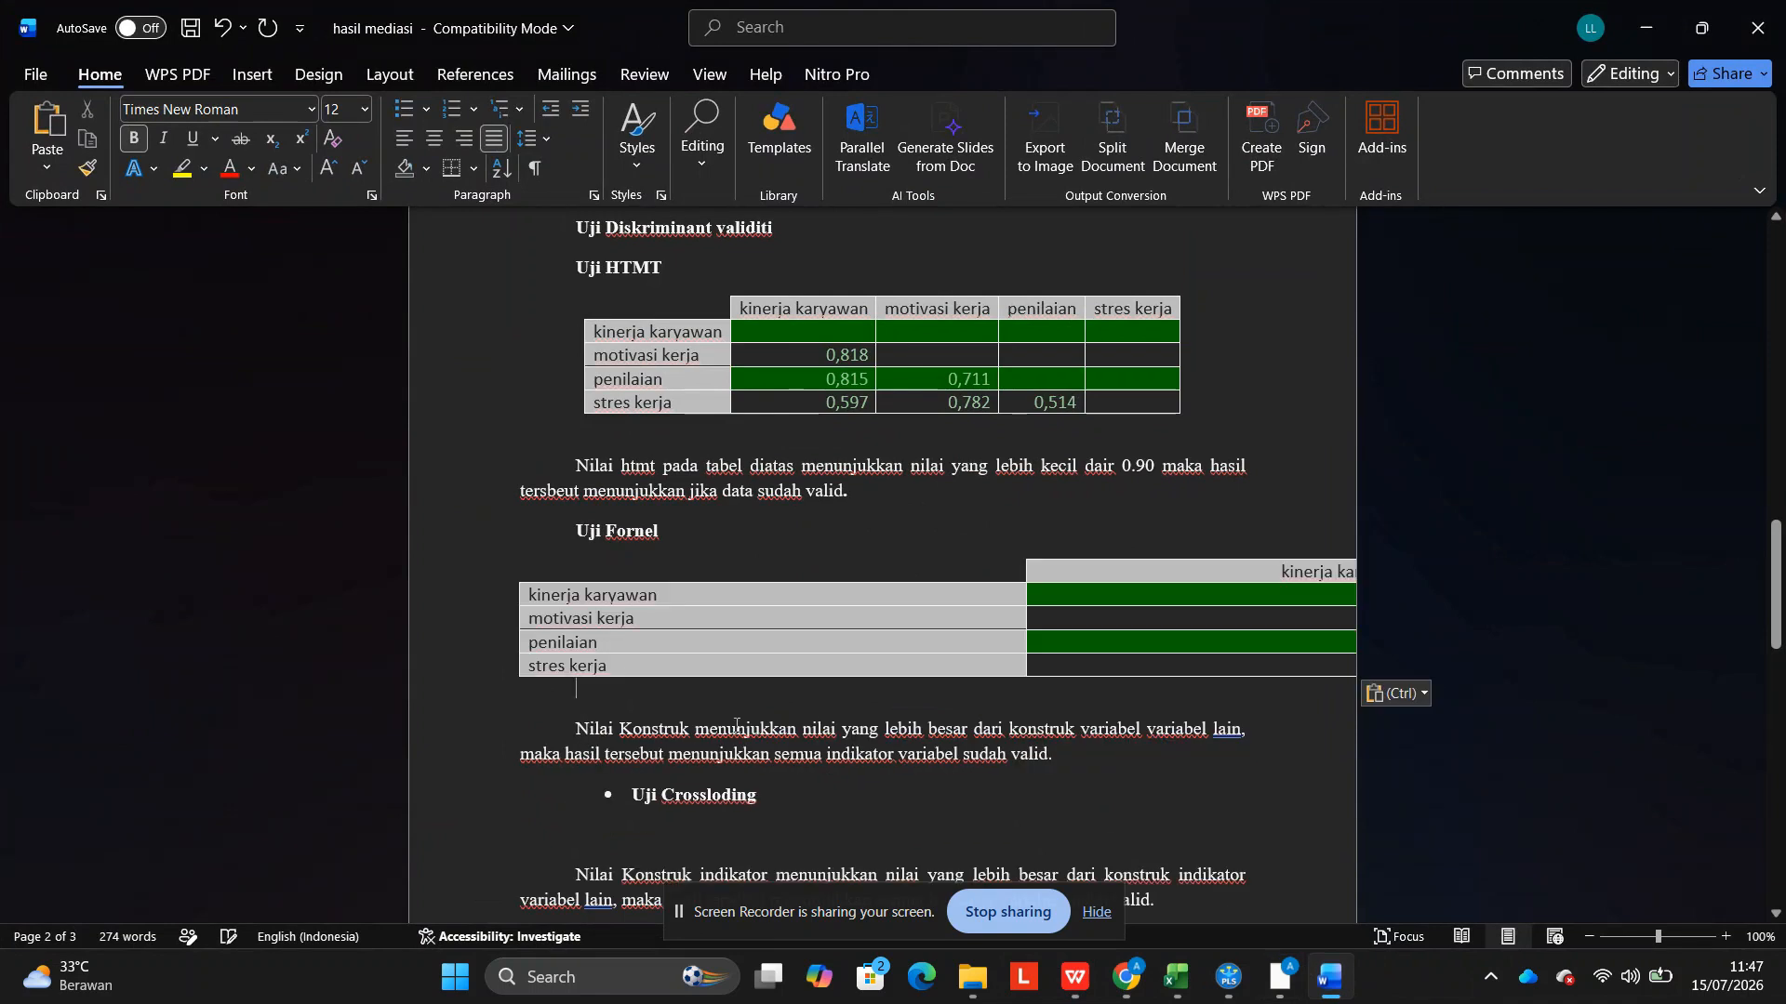
AutoFit the Fornell-Larcker table to its contents and centre it on the page.
click(512, 549)
click(1048, 74)
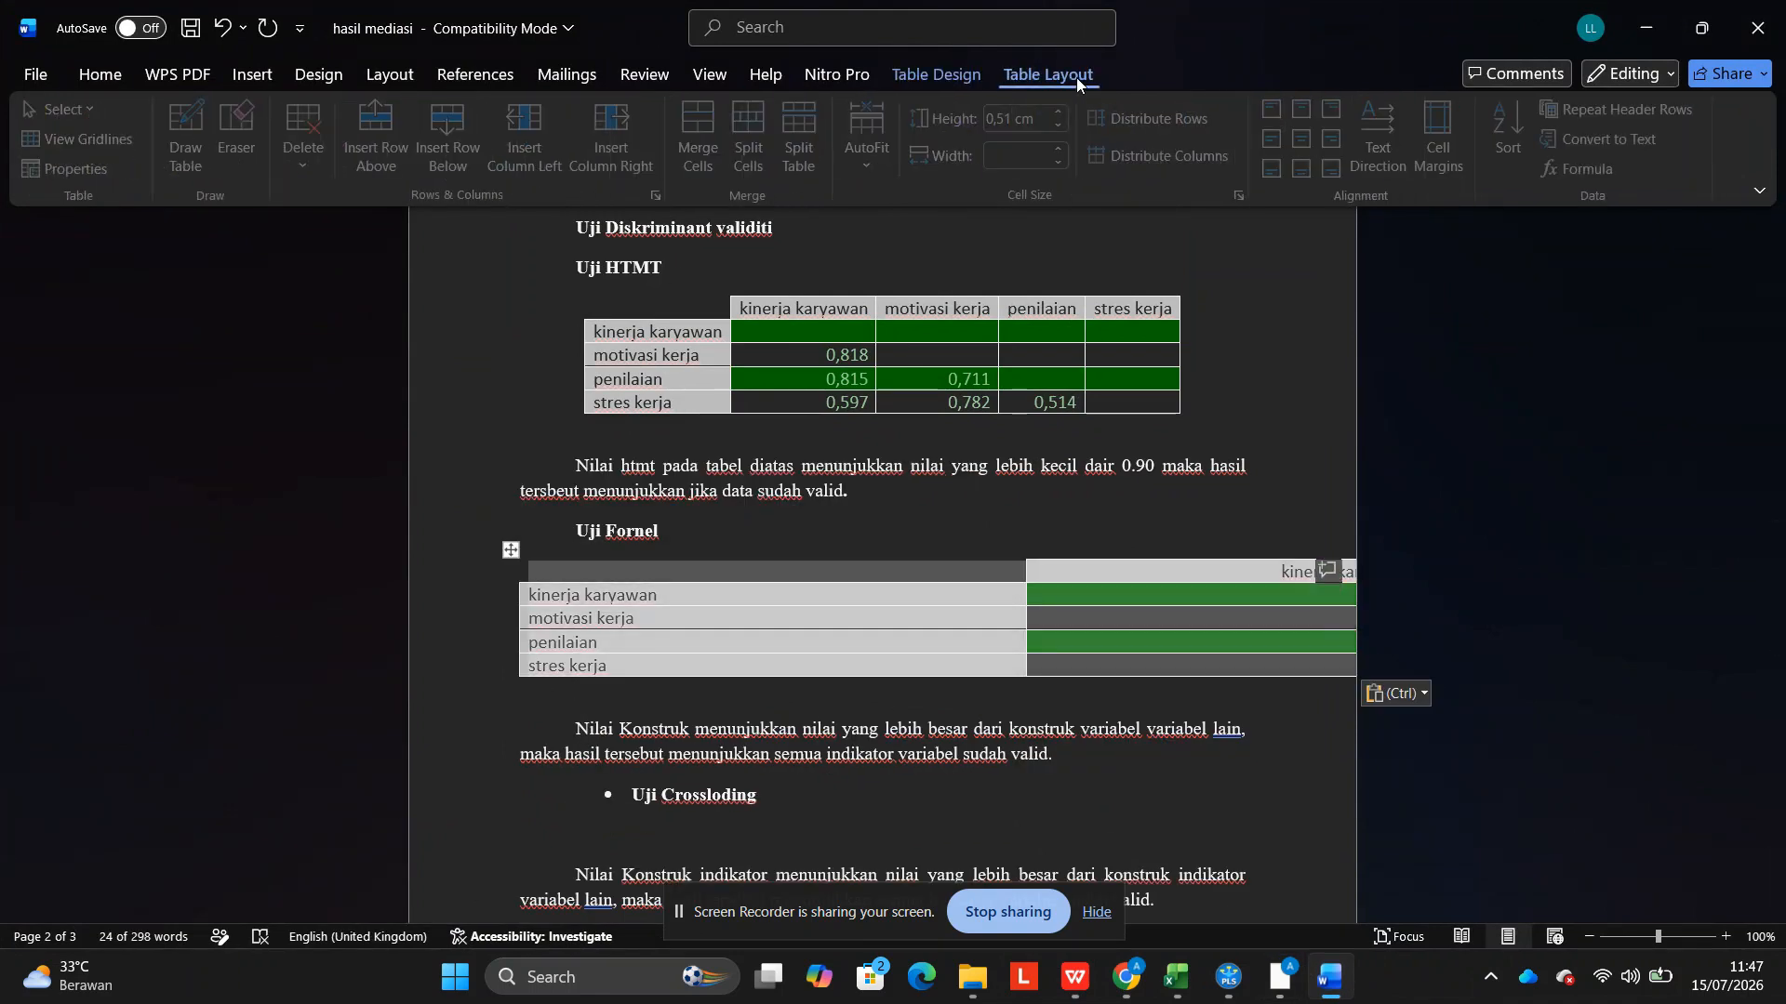
click(872, 167)
click(921, 202)
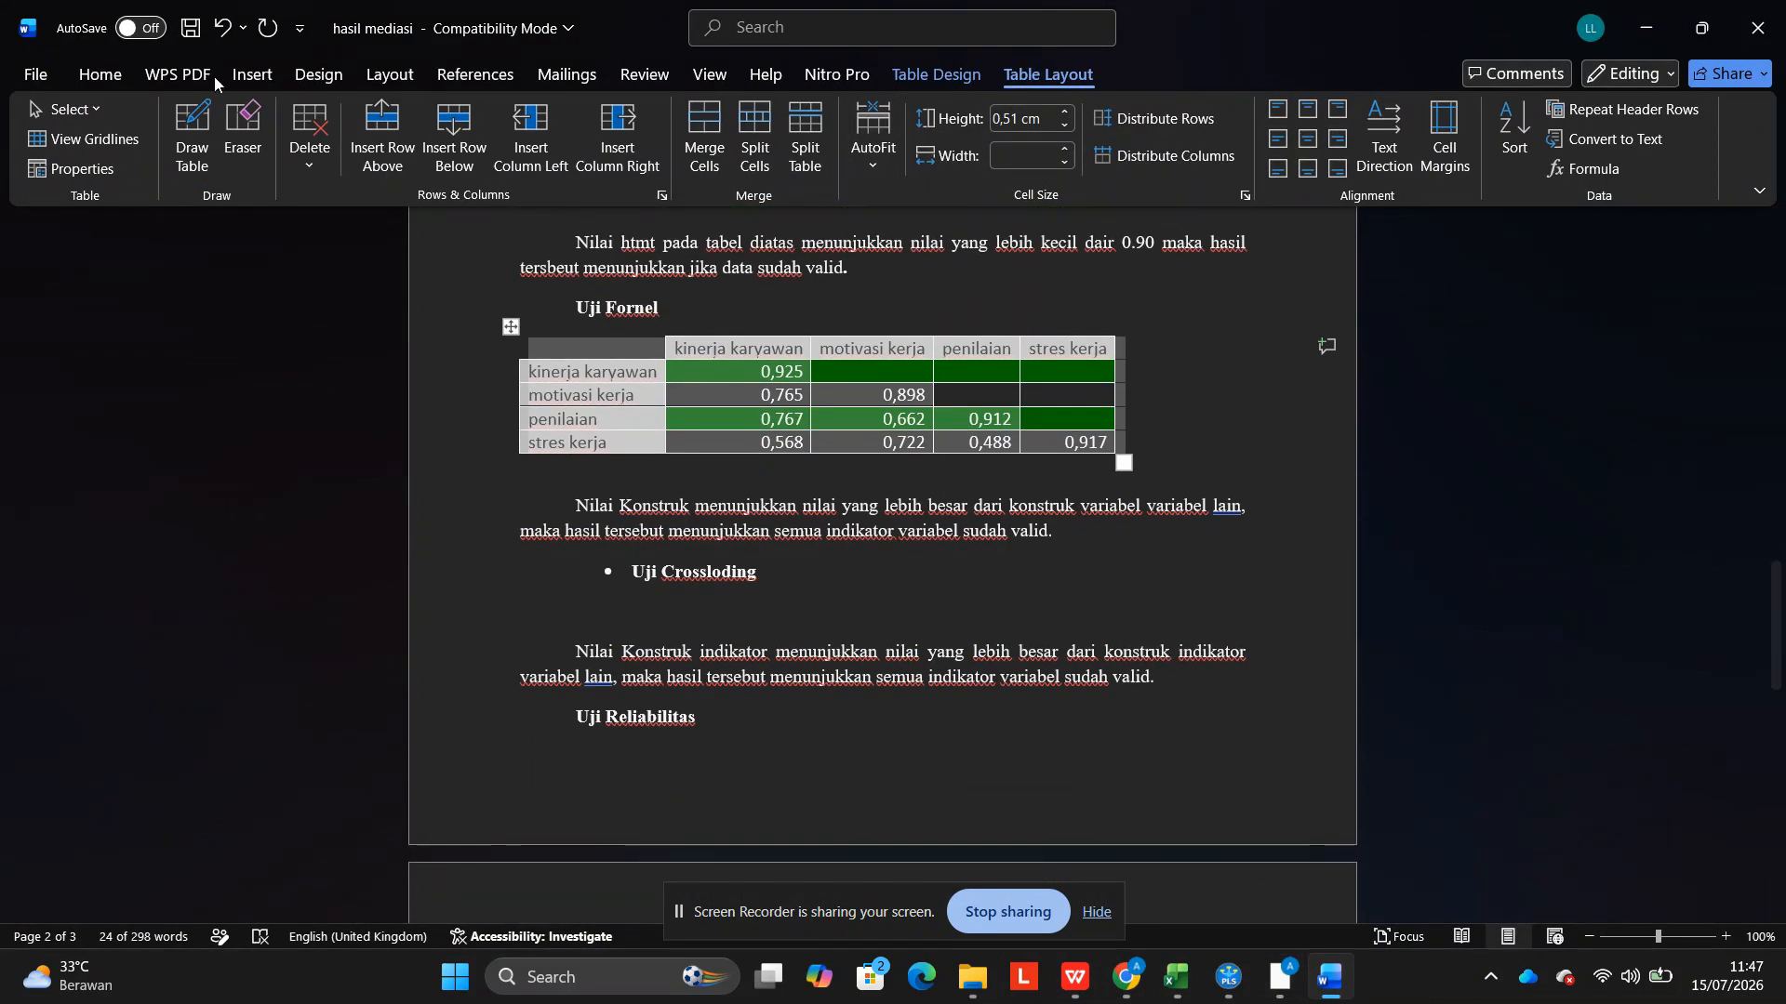
click(100, 74)
click(434, 138)
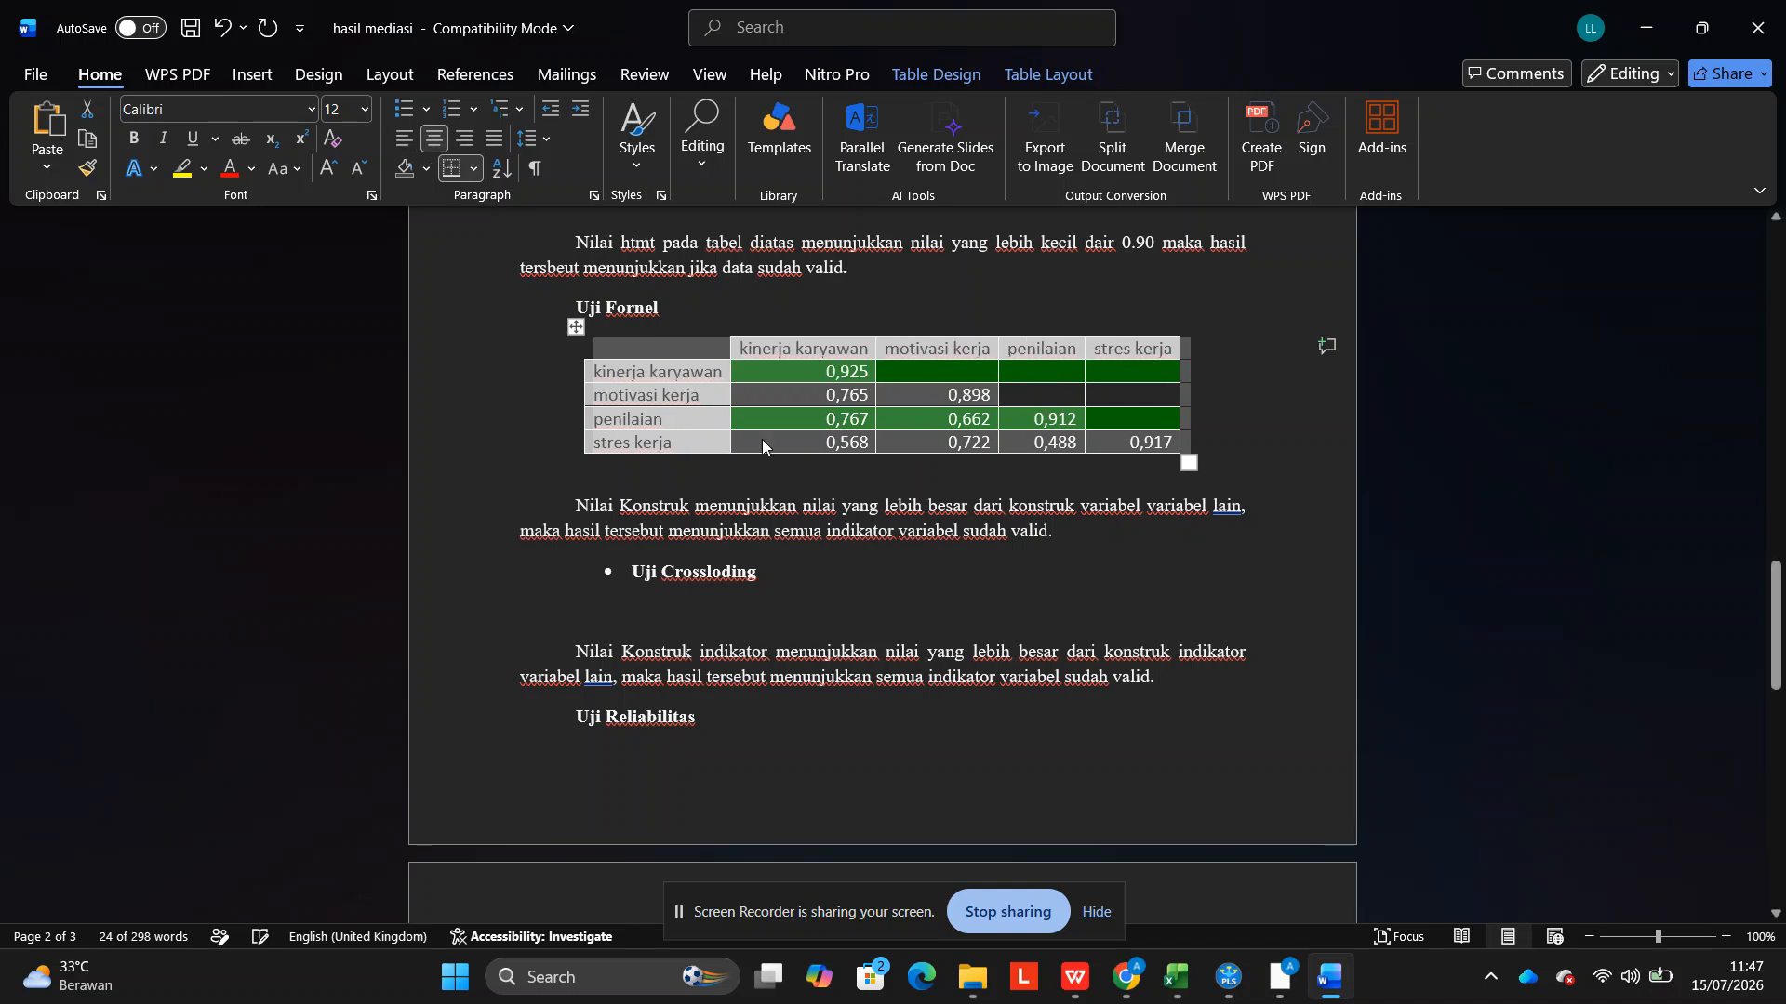
Copy the cross loadings table from the algoritm workbook and paste it under the Uji Crossloding heading in hasil mediasi.
scroll(674, 388, down, 2)
click(674, 388)
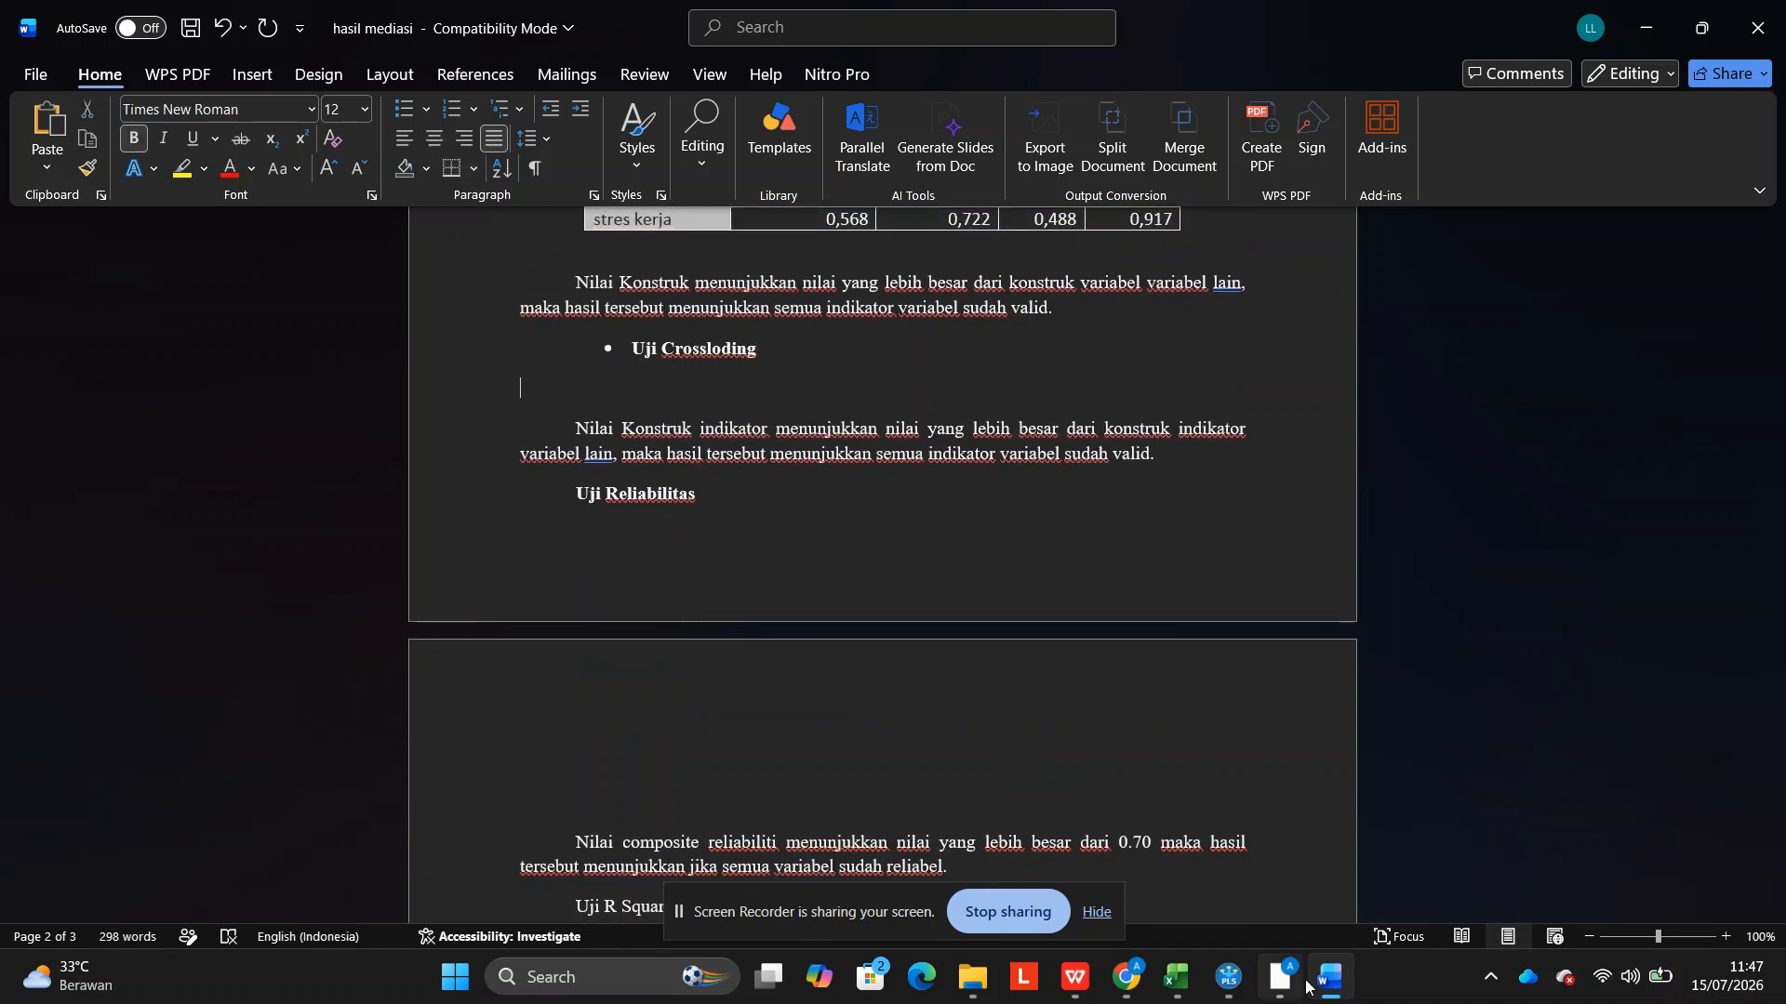
click(1076, 976)
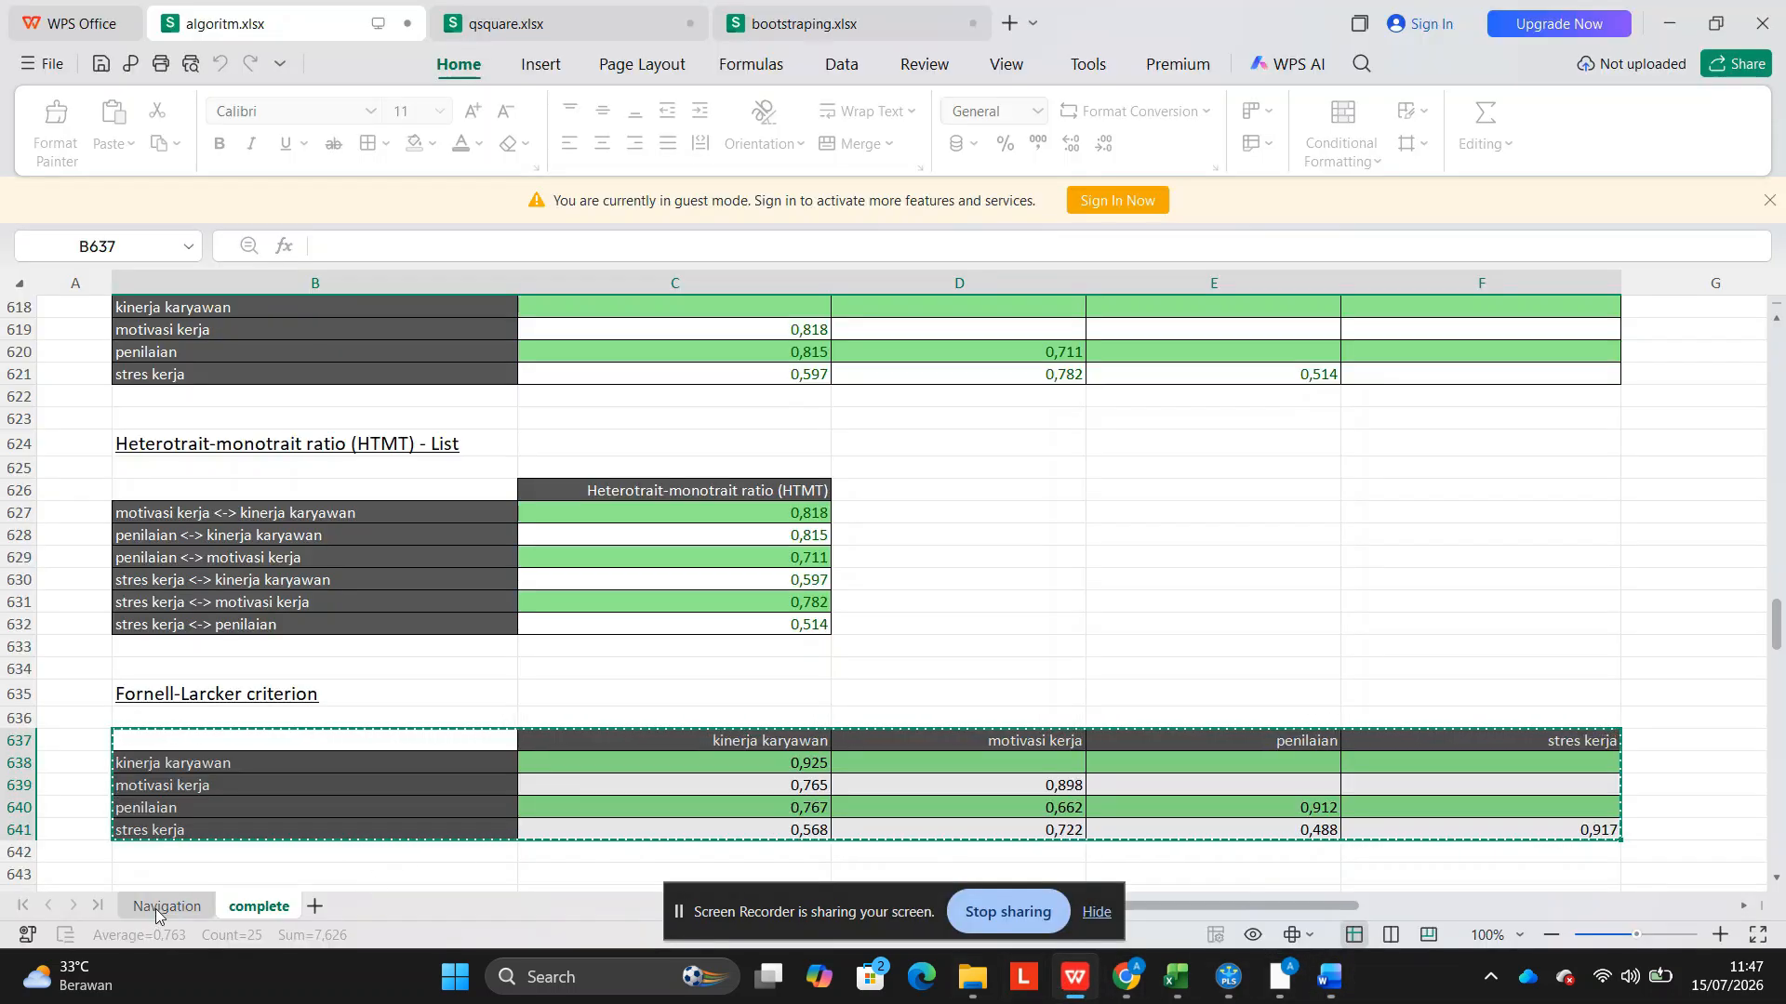
scroll(287, 717, down, 5)
click(241, 614)
key(ctrl+a)
key(ctrl+c)
click(1328, 976)
key(ctrl+v)
AutoFit the cross loadings table to its contents and centre it on the page.
scroll(523, 367, up, 2)
click(509, 316)
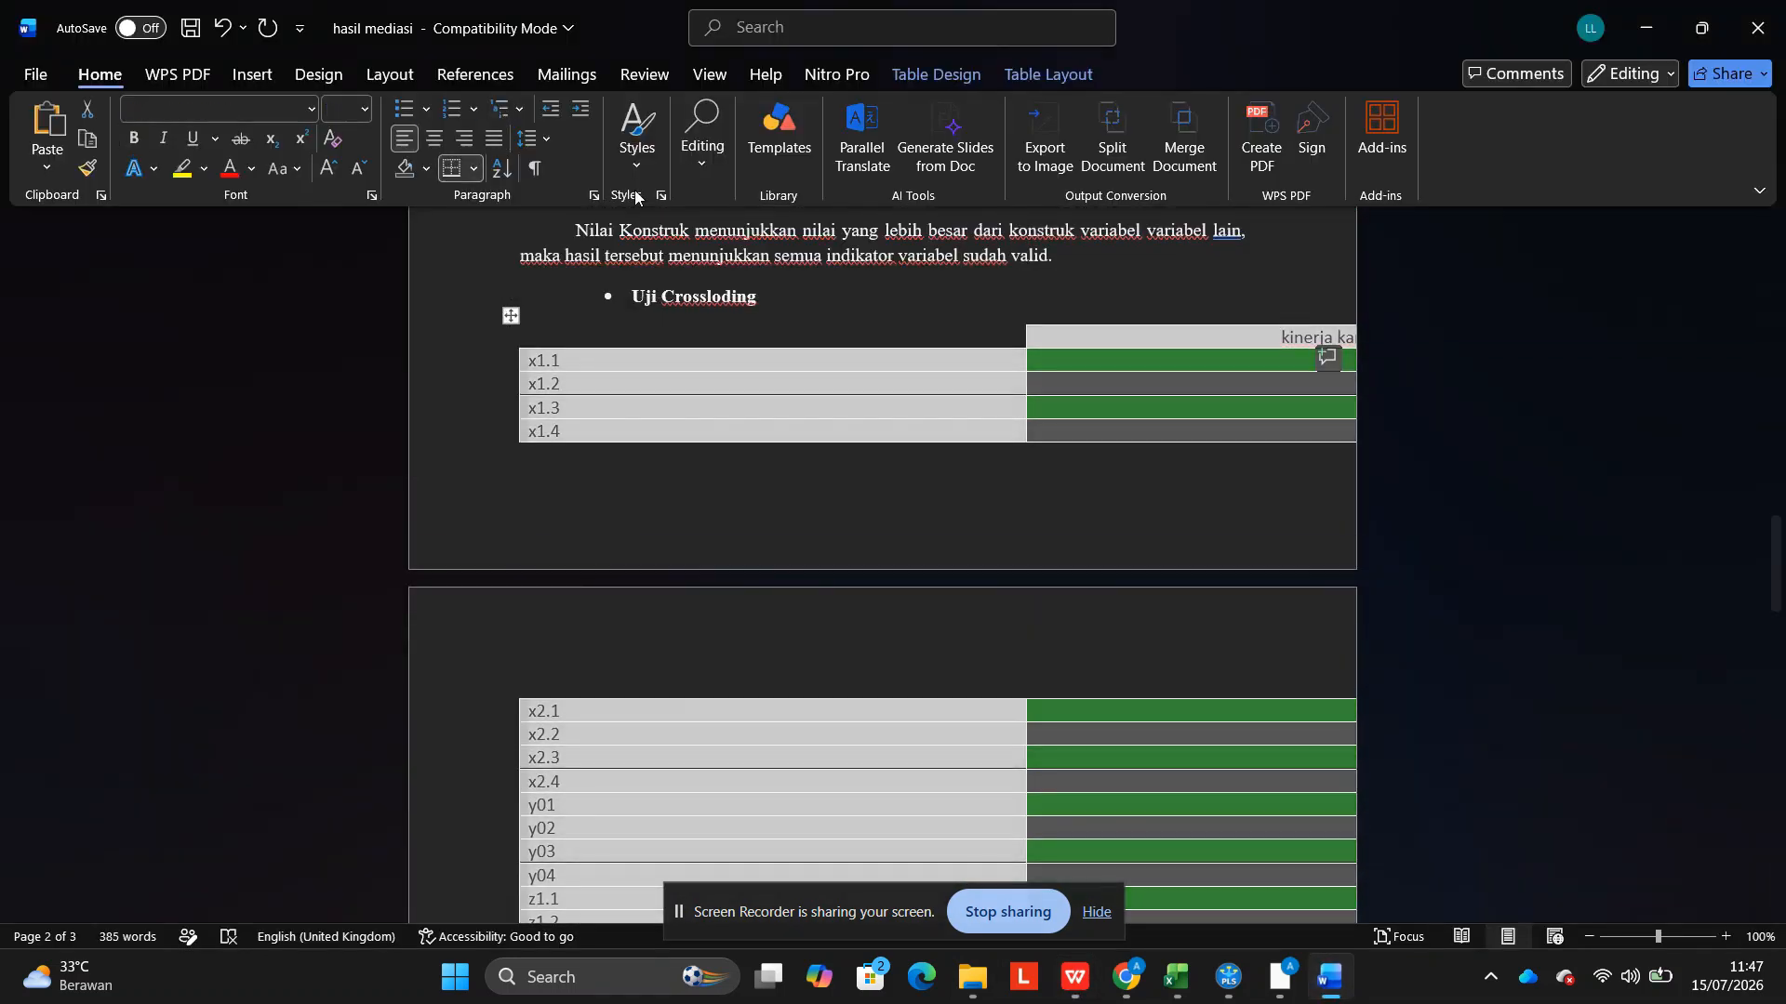
click(1001, 76)
click(874, 134)
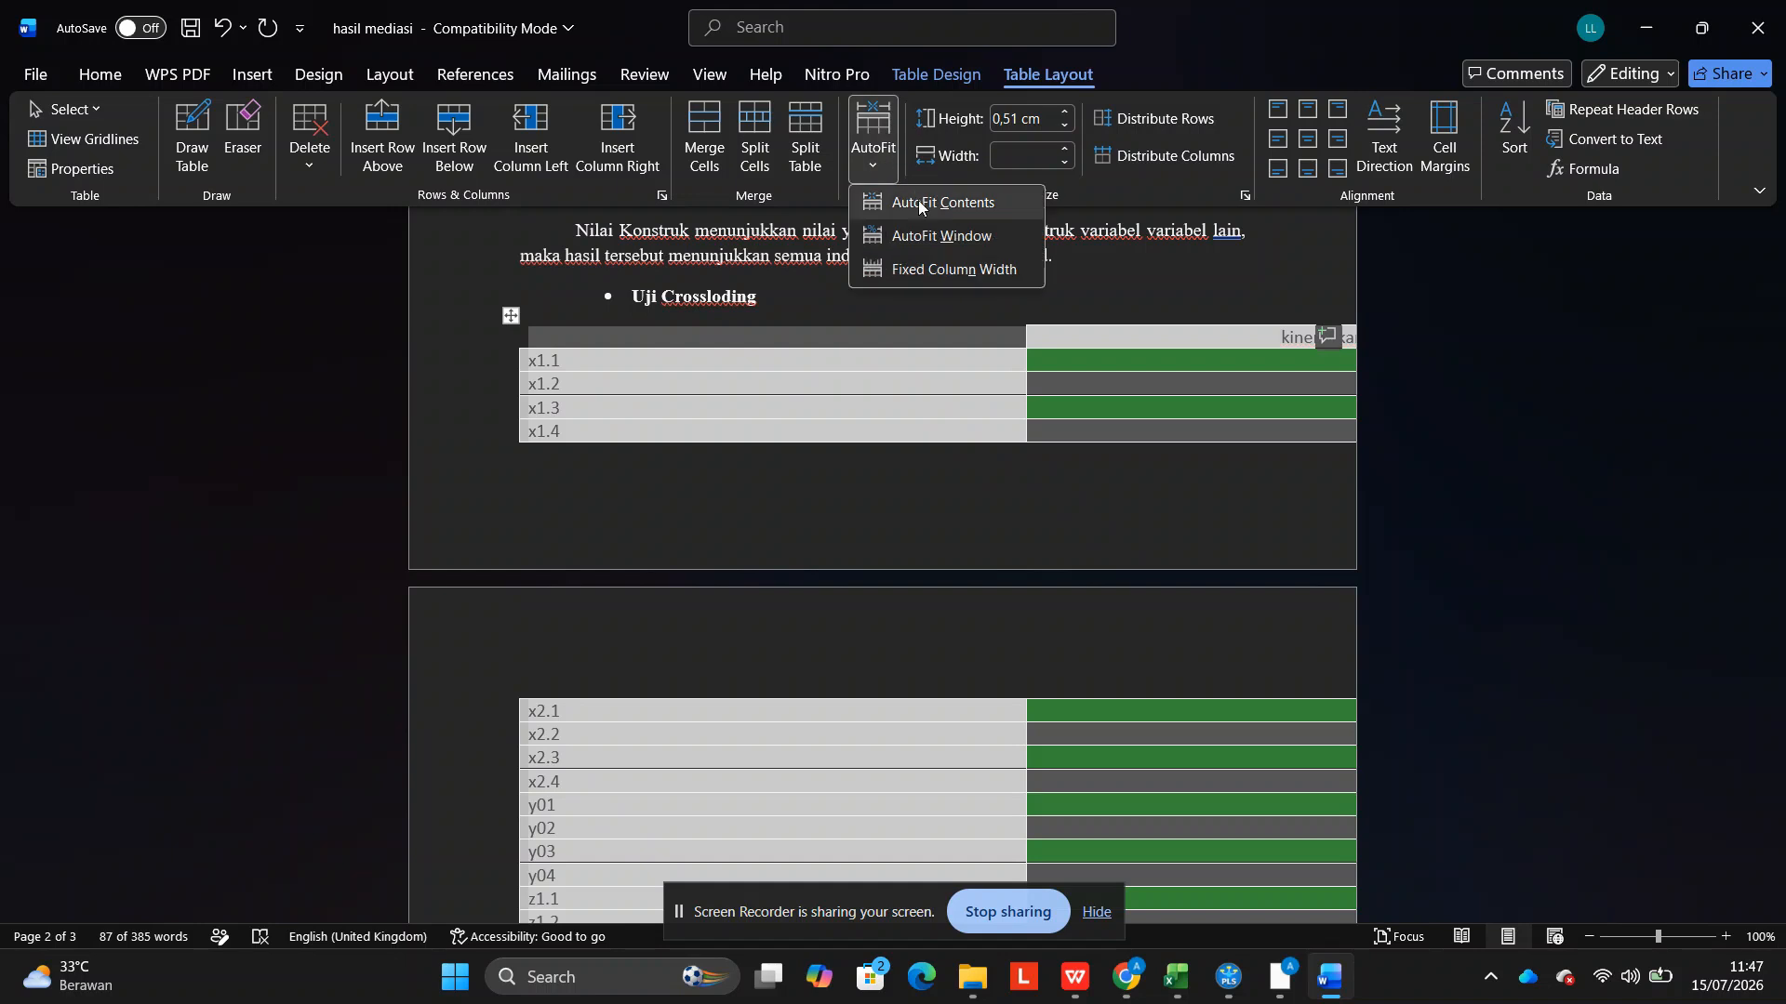
click(930, 196)
scroll(738, 283, down, 3)
click(99, 75)
click(435, 138)
scroll(844, 470, up, 6)
scroll(777, 583, down, 9)
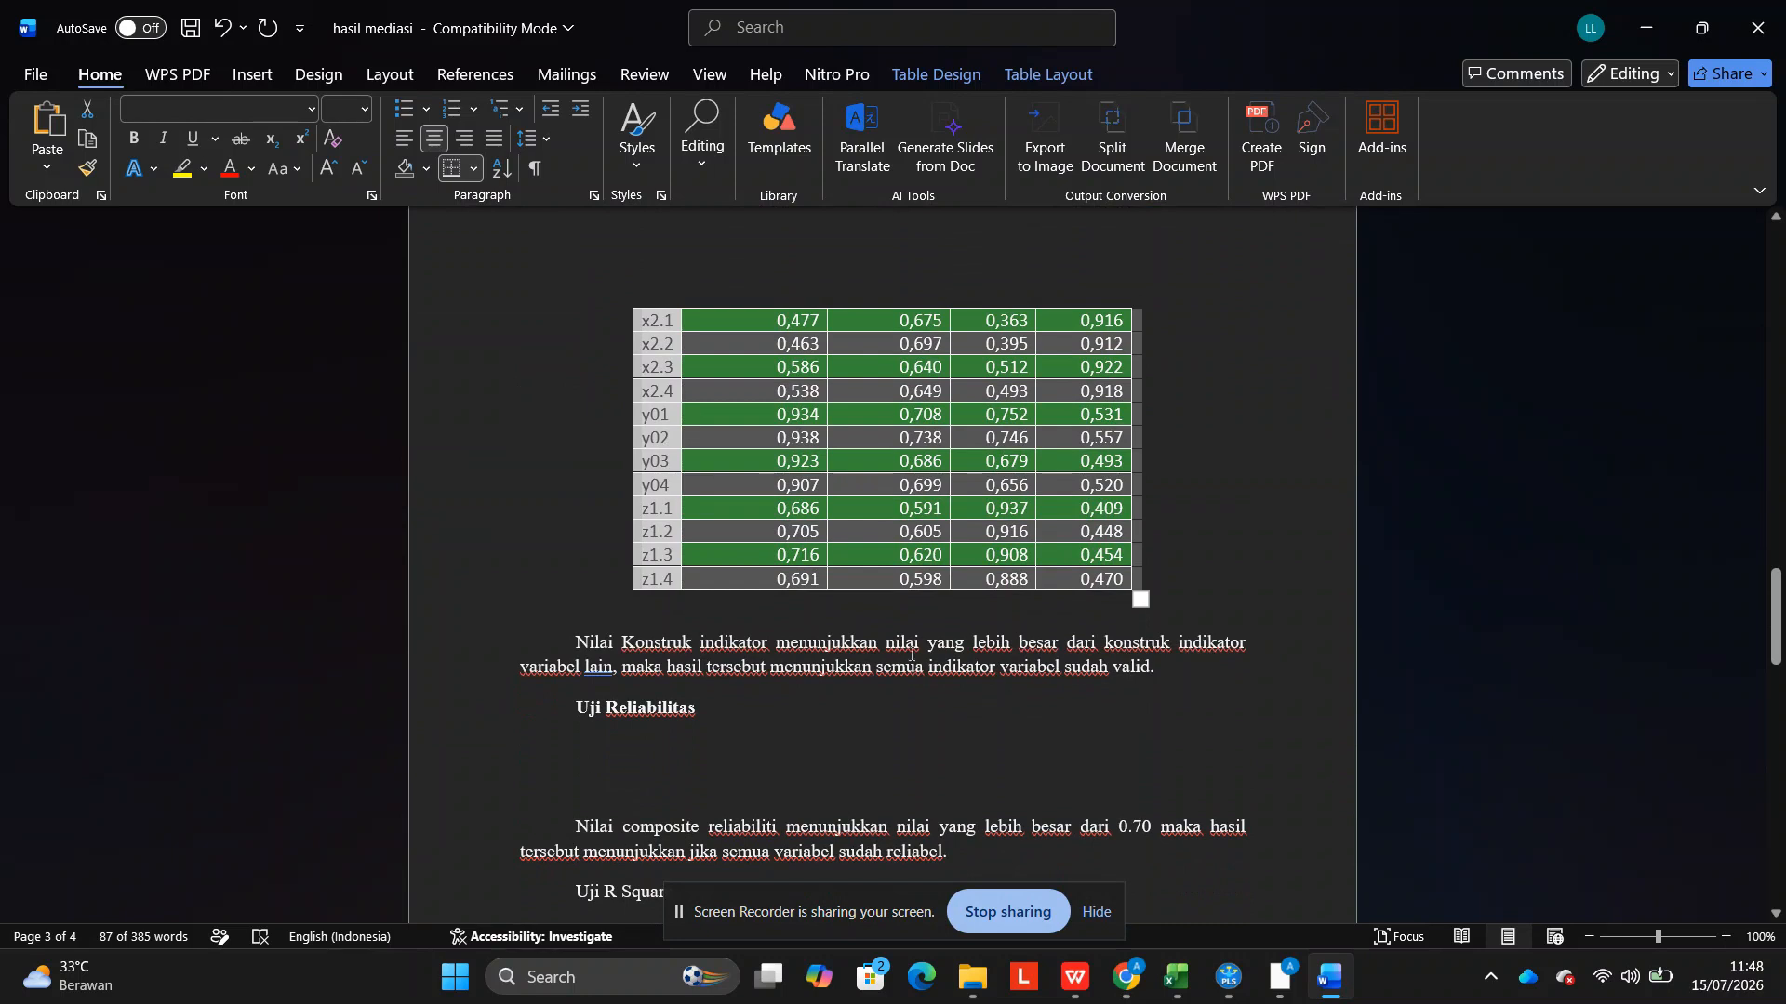
scroll(900, 548, up, 6)
scroll(730, 515, down, 9)
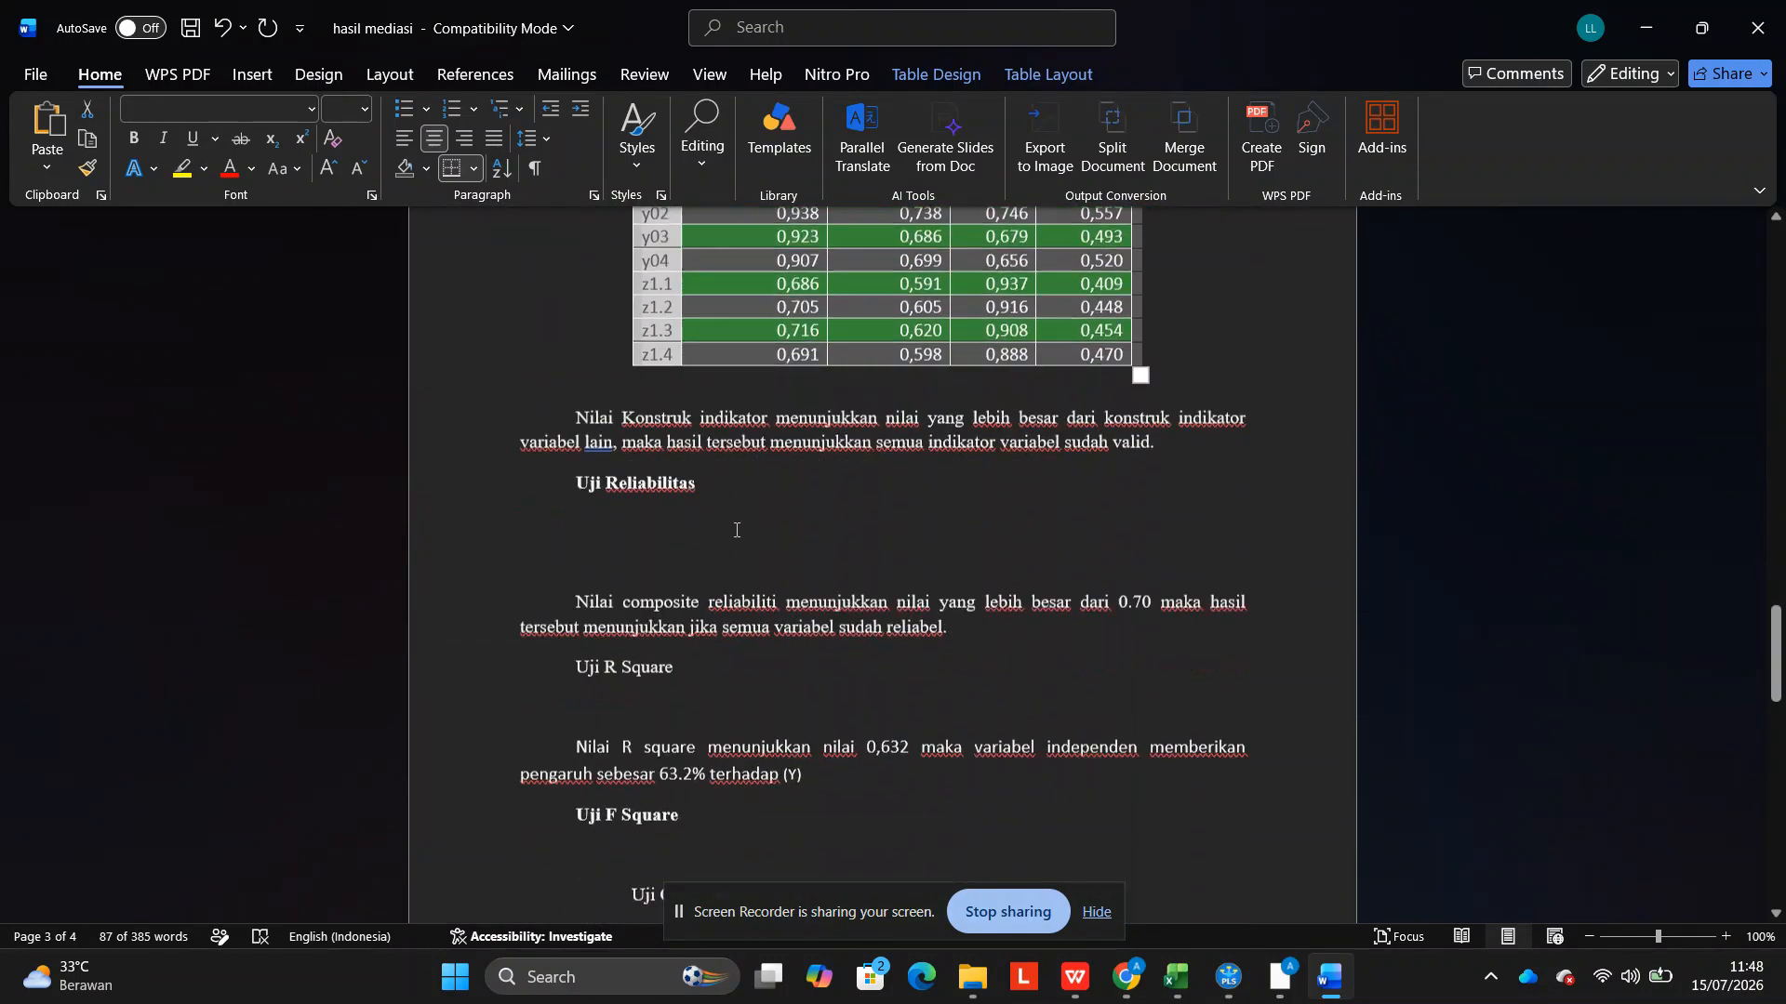
Copy Cronbach's alpha and both composite reliability columns from the algoritm workbook's construct reliability table and paste them under Uji Reliabilitas in hasil mediasi.
click(735, 530)
click(1320, 983)
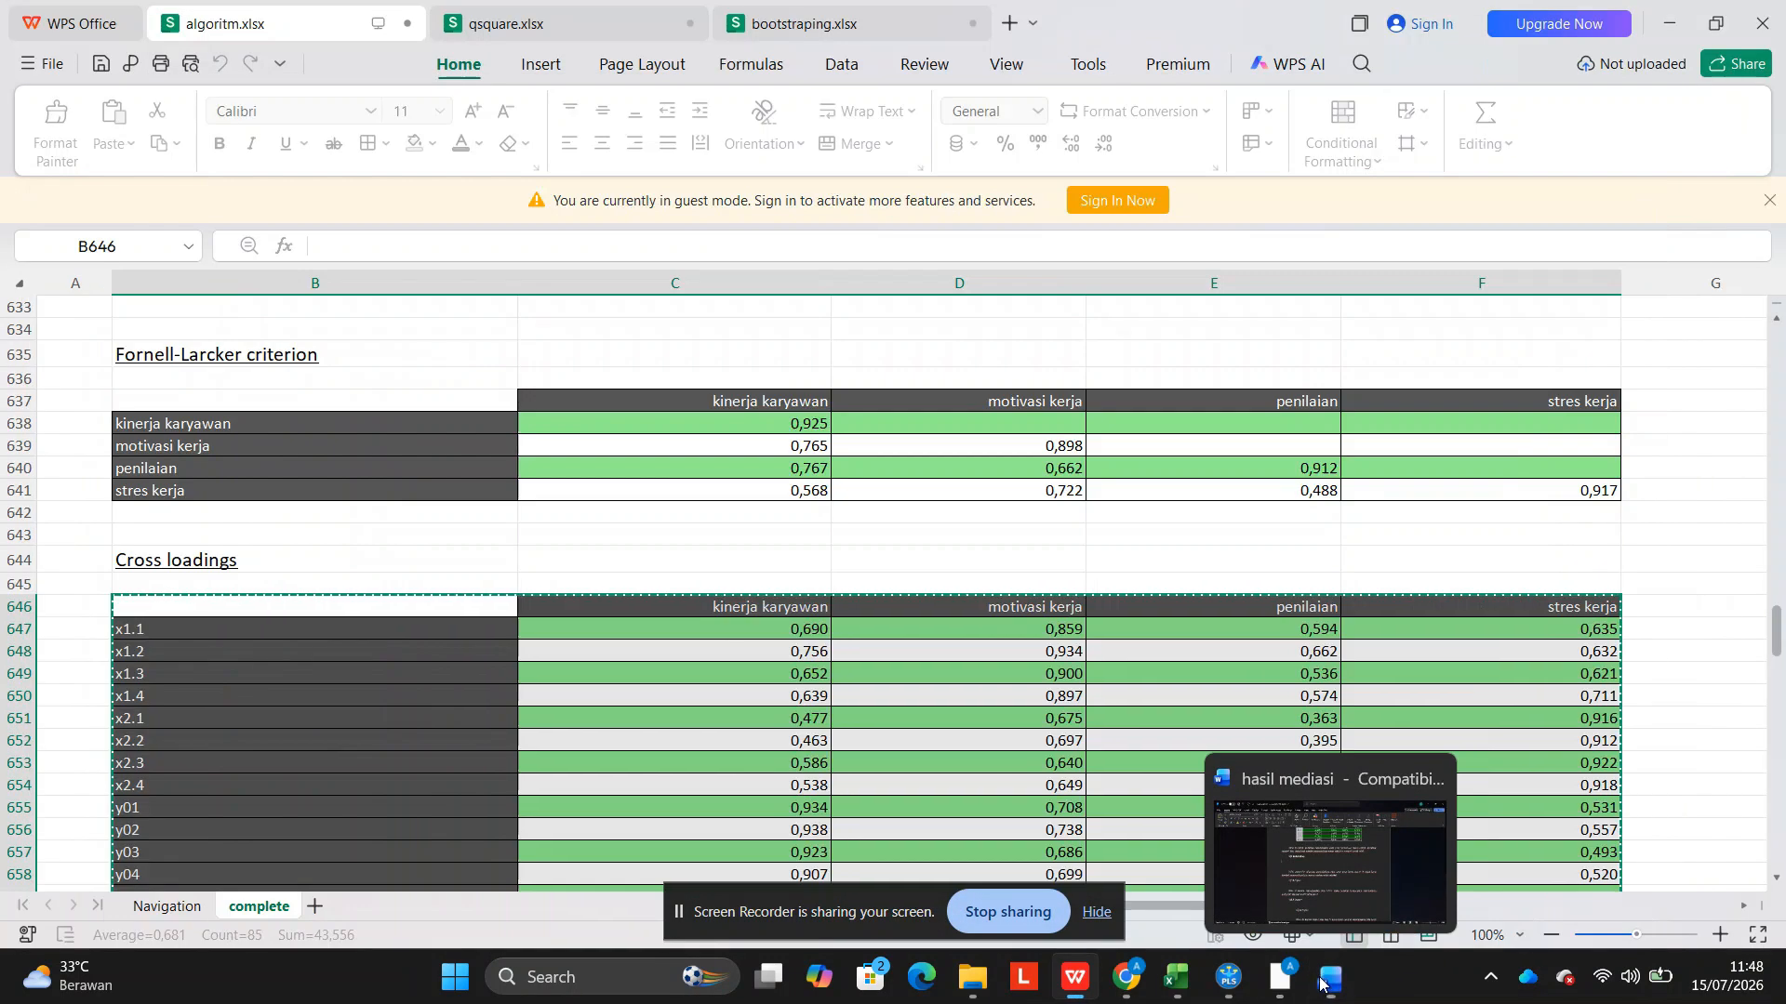
click(167, 906)
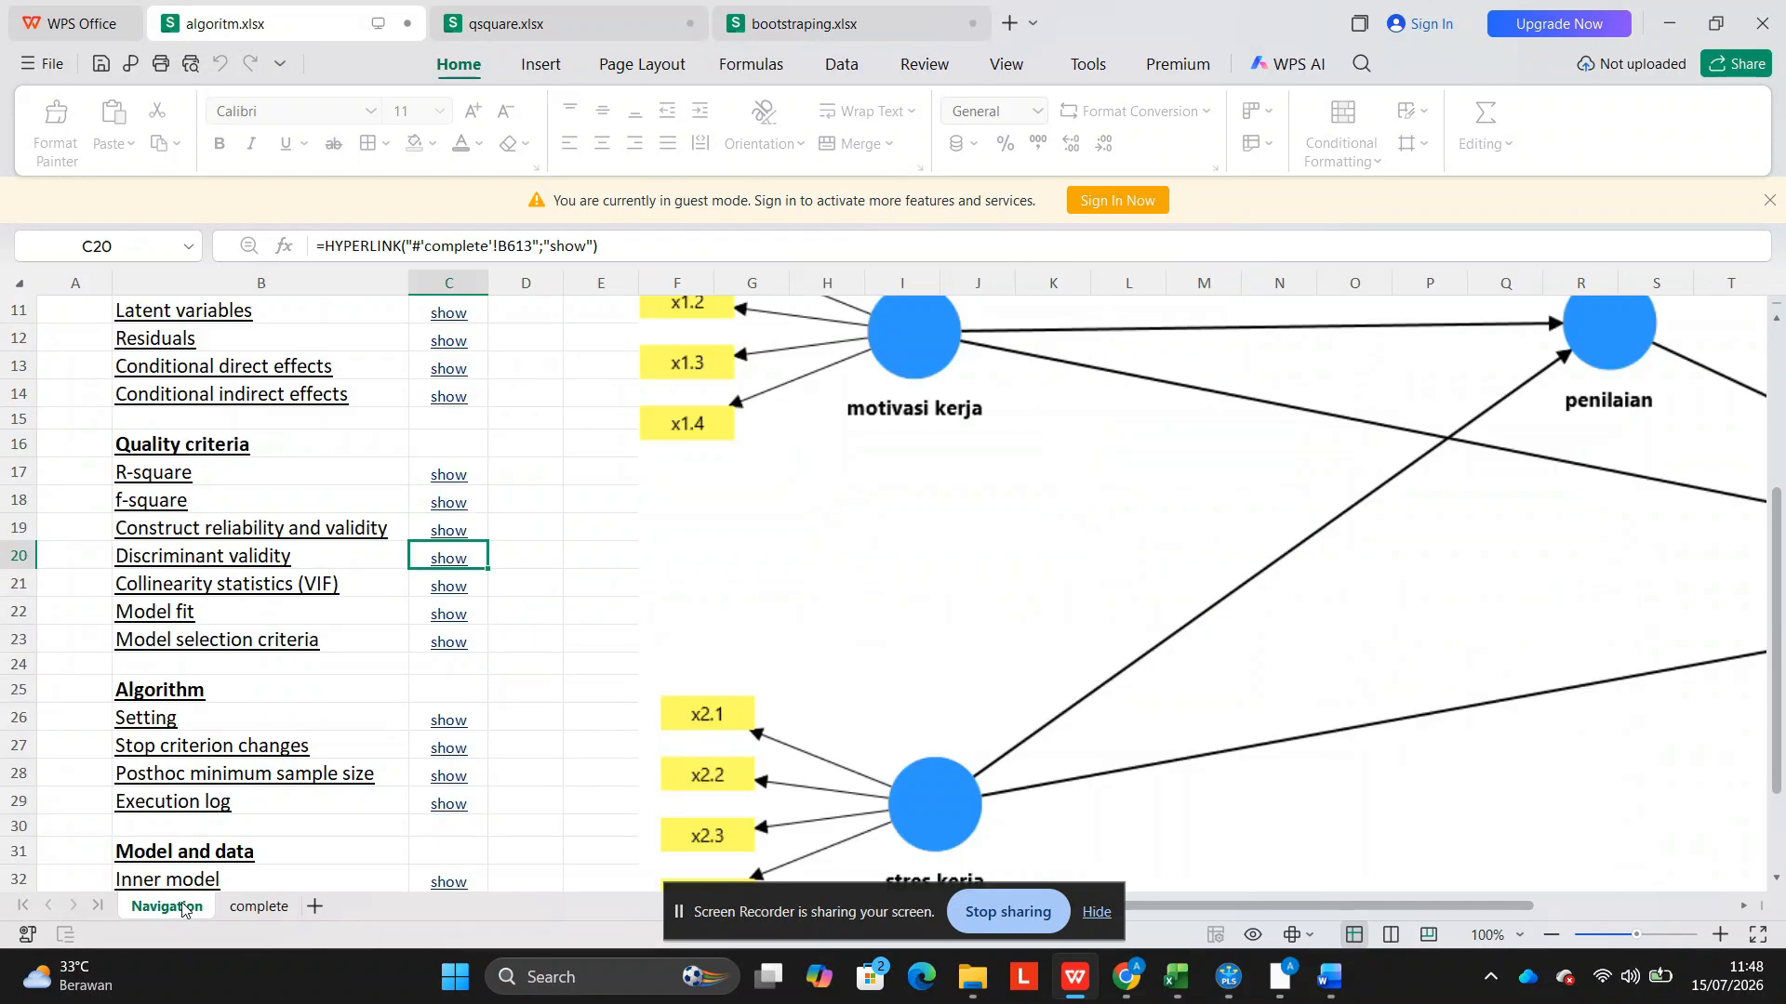
click(433, 532)
scroll(446, 518, down, 4)
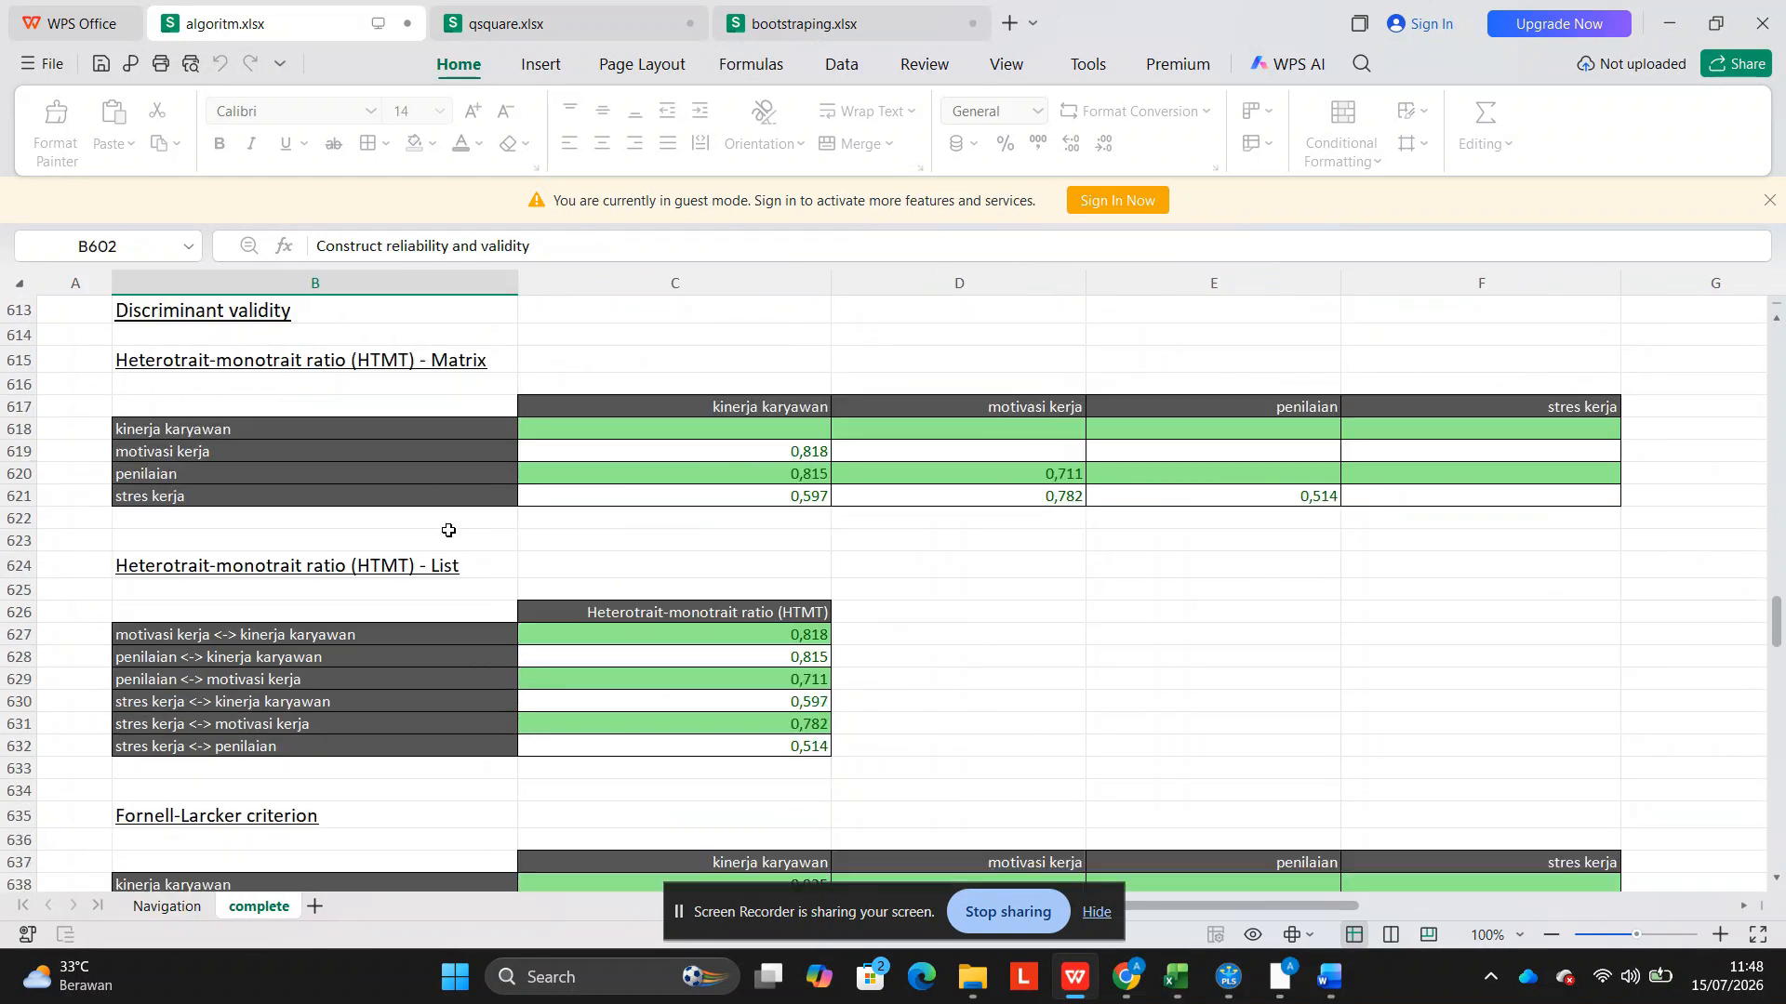
scroll(437, 511, up, 3)
scroll(414, 475, up, 1)
drag(406, 434, 1226, 518)
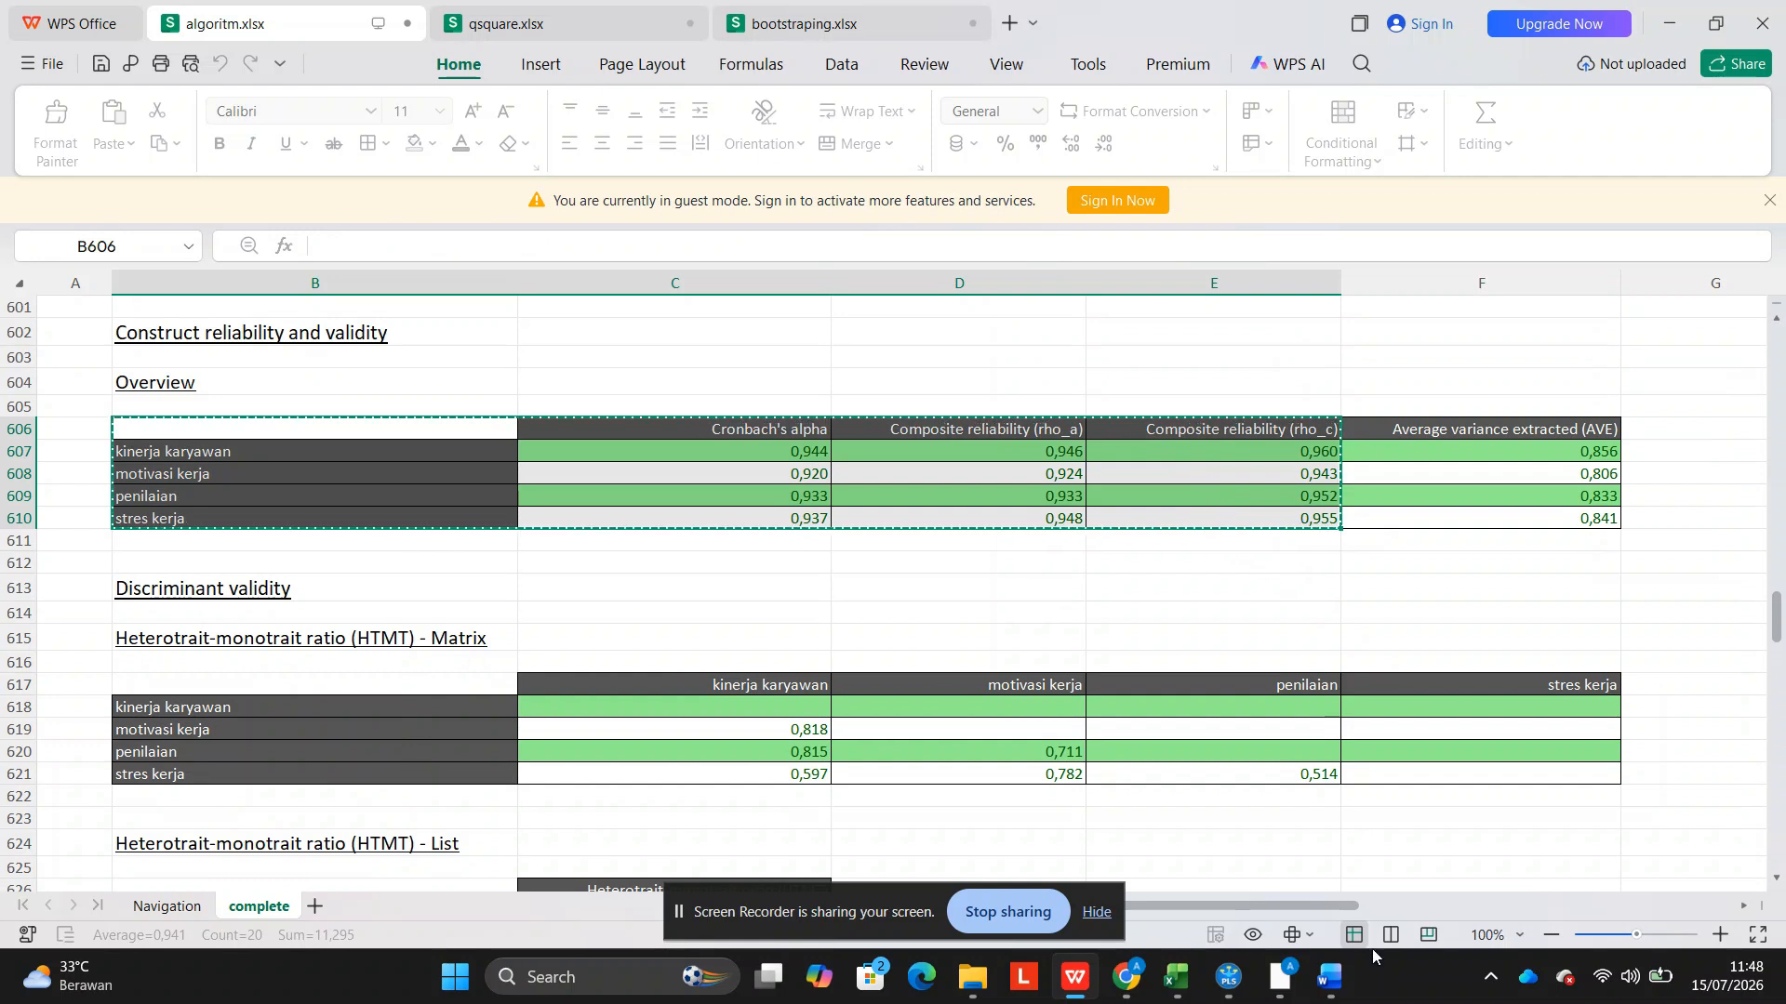
click(1330, 977)
key(ctrl+v)
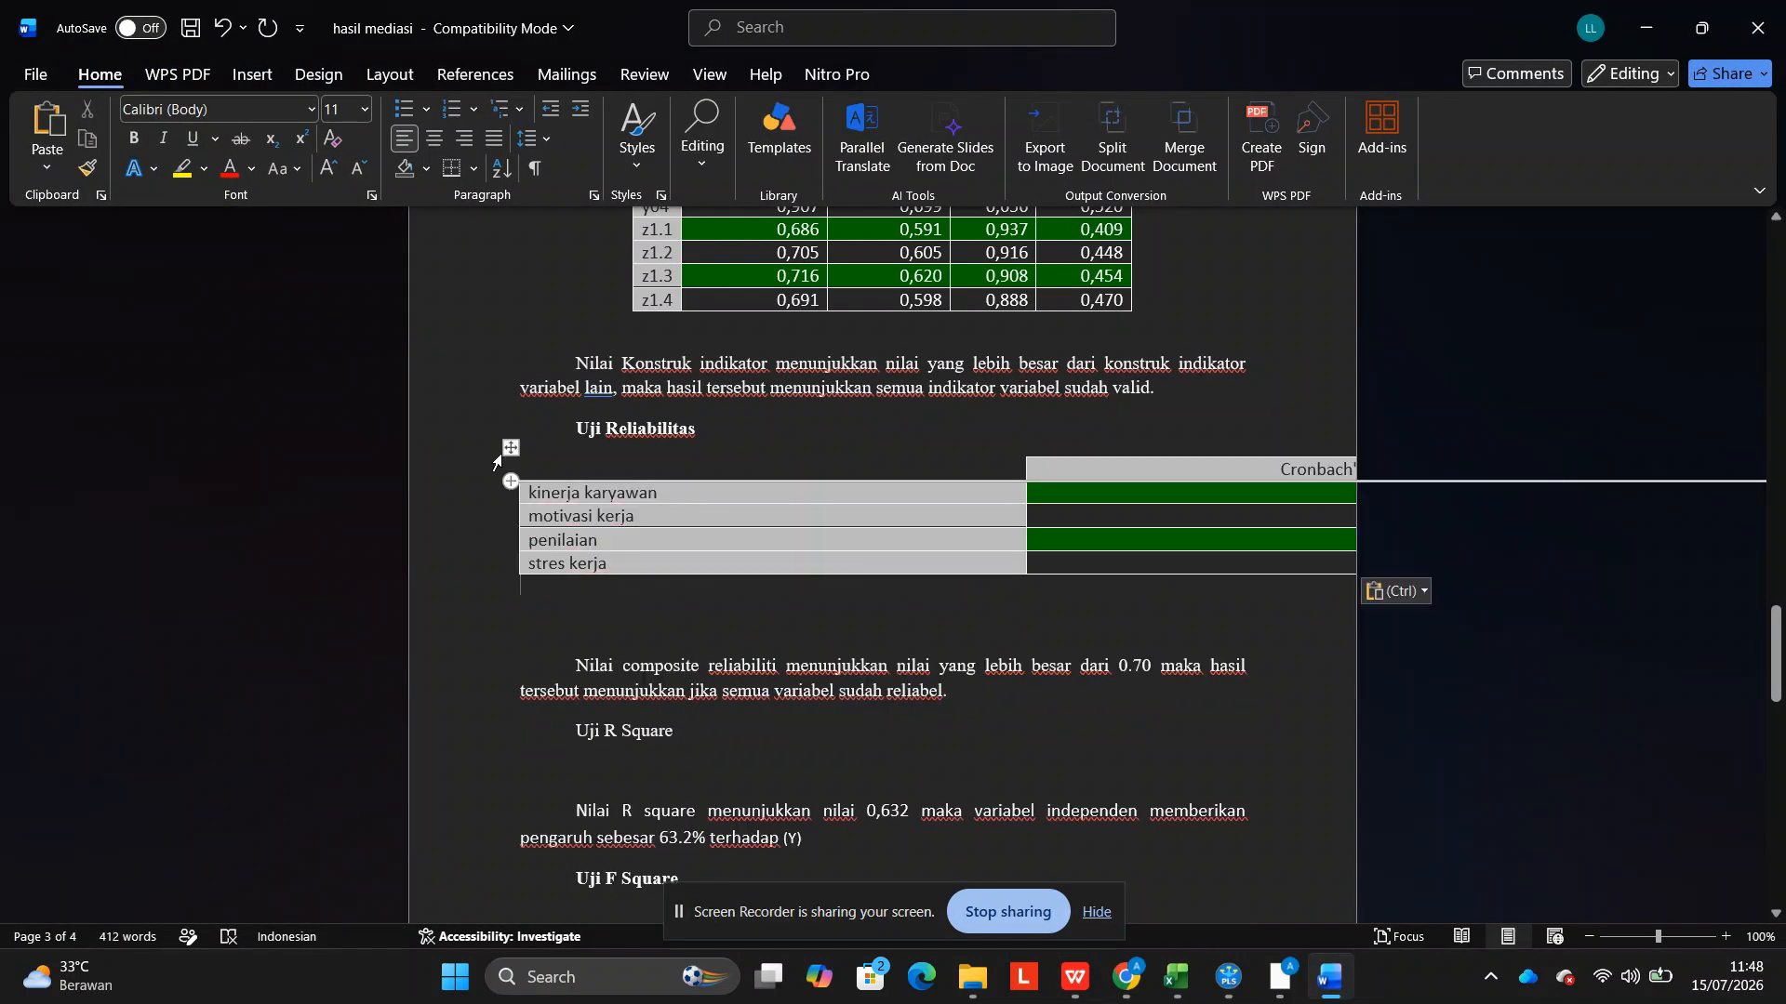
AutoFit the reliability table so it fits within the page margins and delete the empty lines beneath it.
click(511, 447)
click(1046, 74)
click(873, 140)
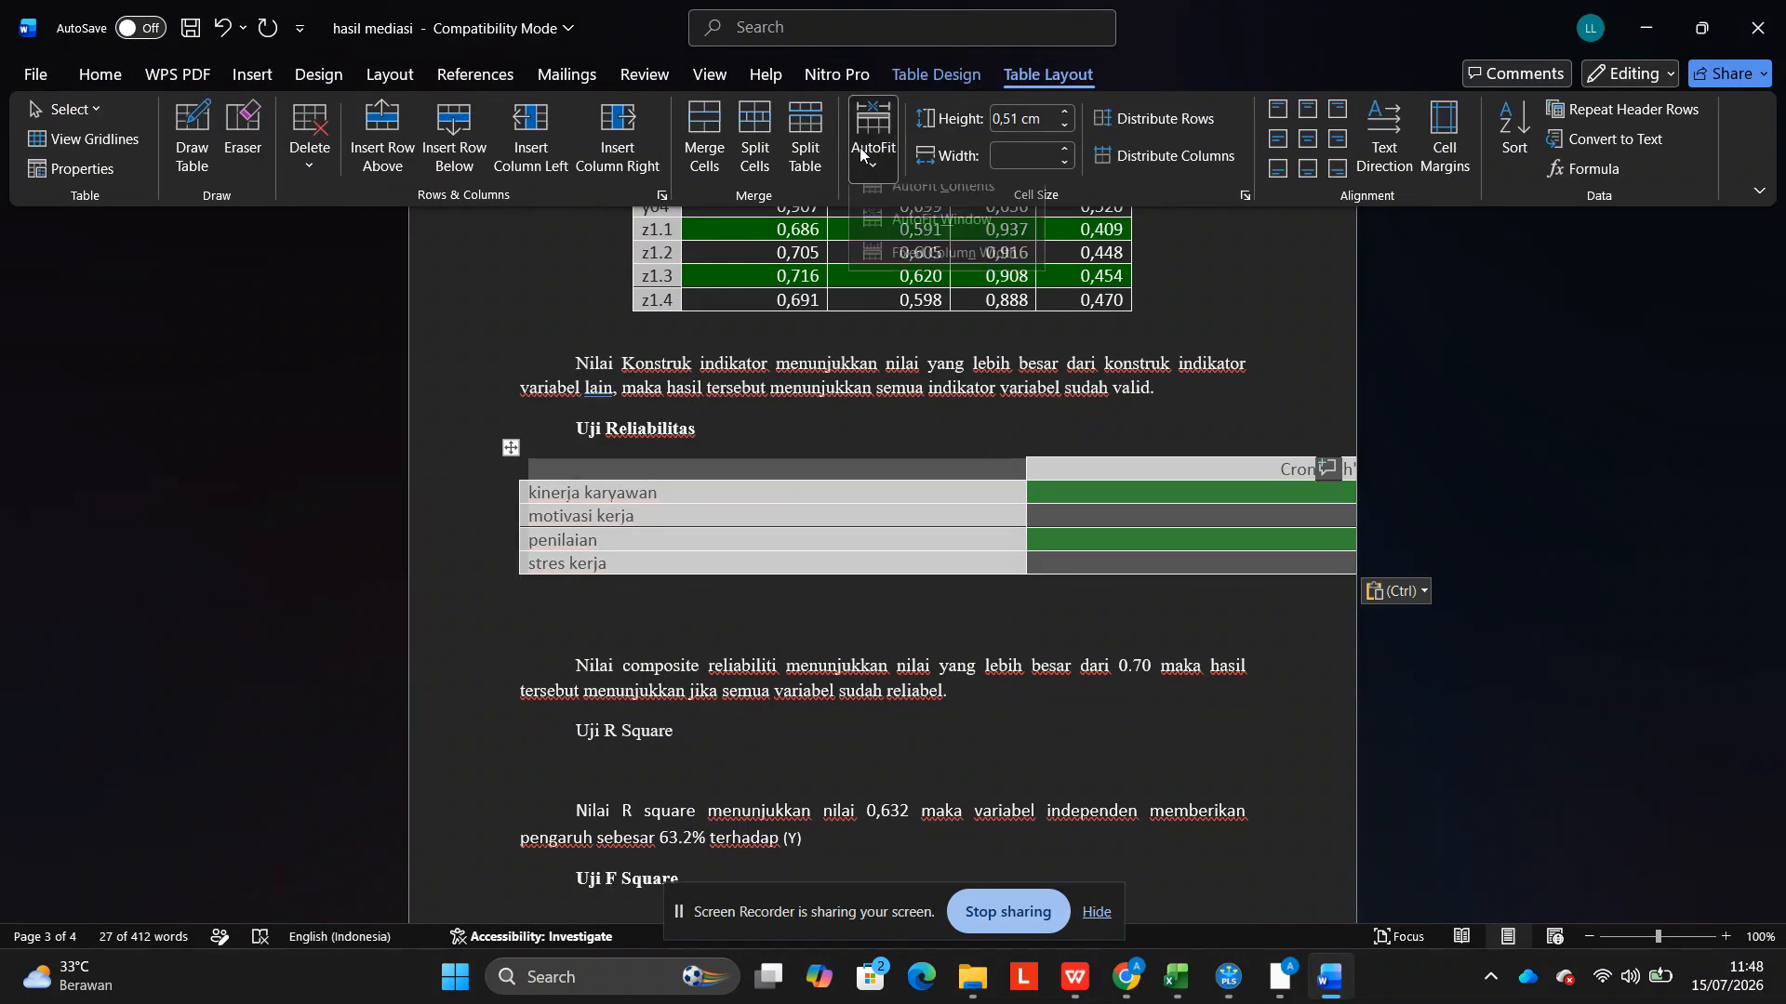
click(929, 214)
click(724, 660)
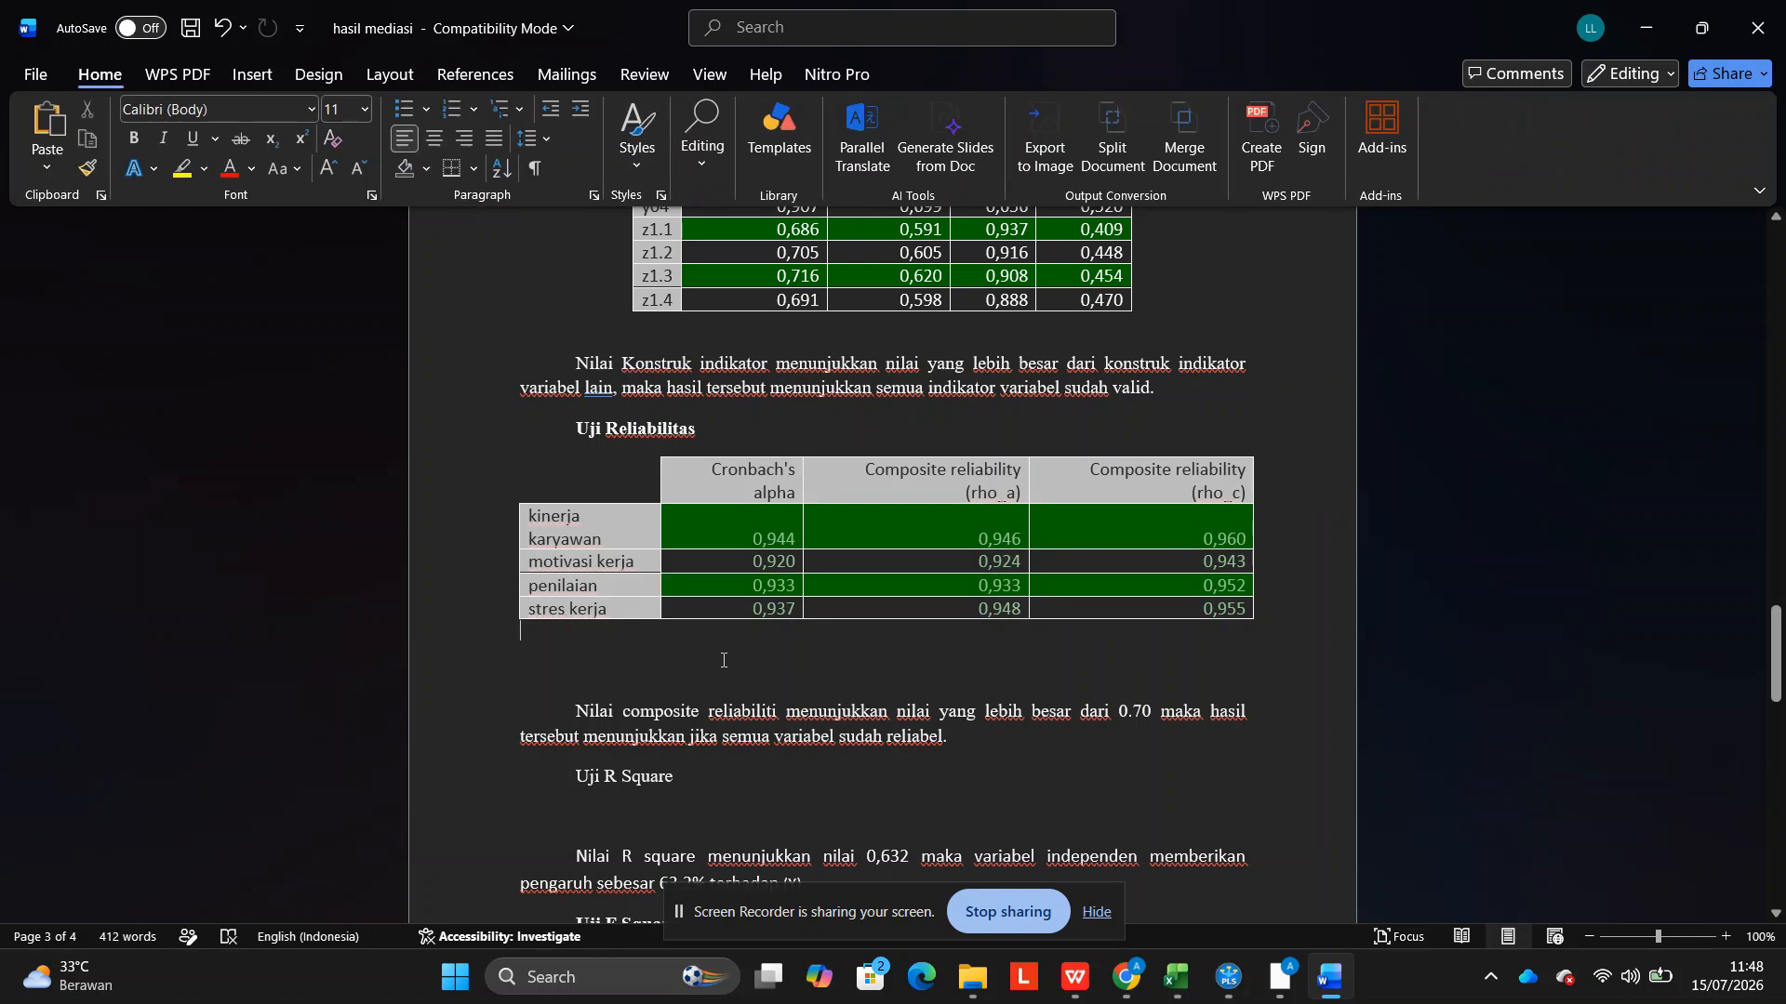
key(Delete)
key(Delete)
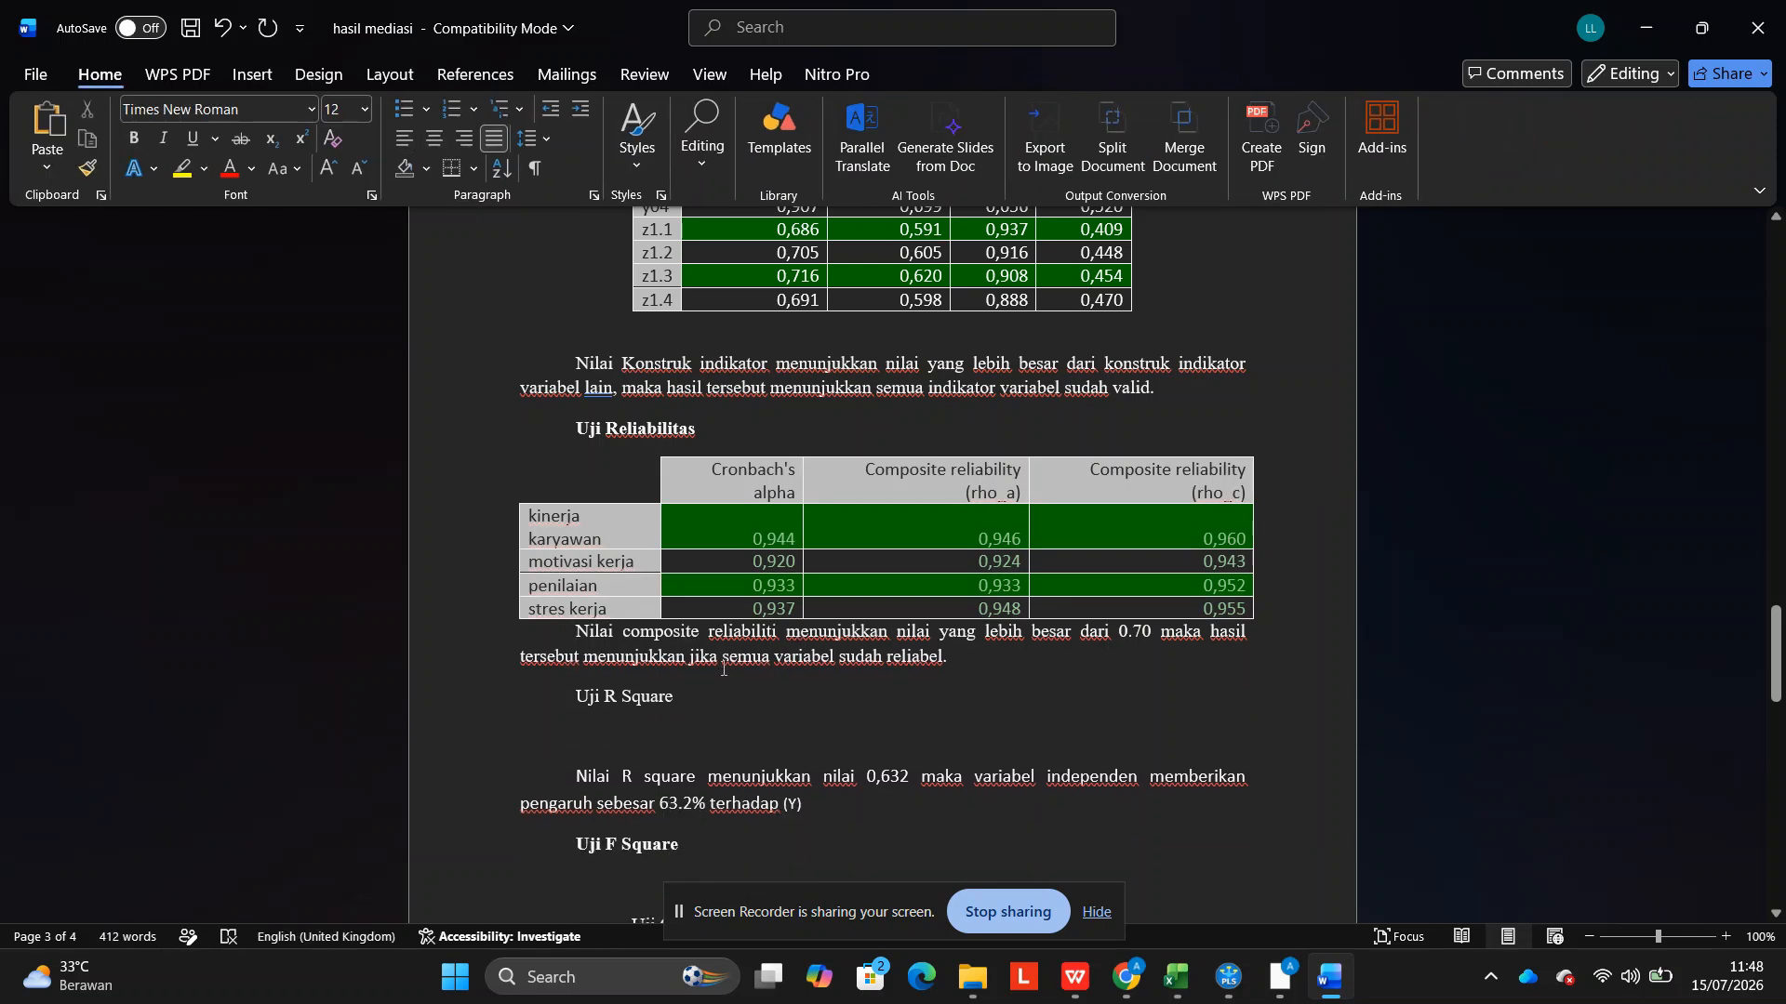
Copy the R-square overview table from the algoritm workbook and paste it under the Uji R Square heading in hasil mediasi.
scroll(723, 668, down, 1)
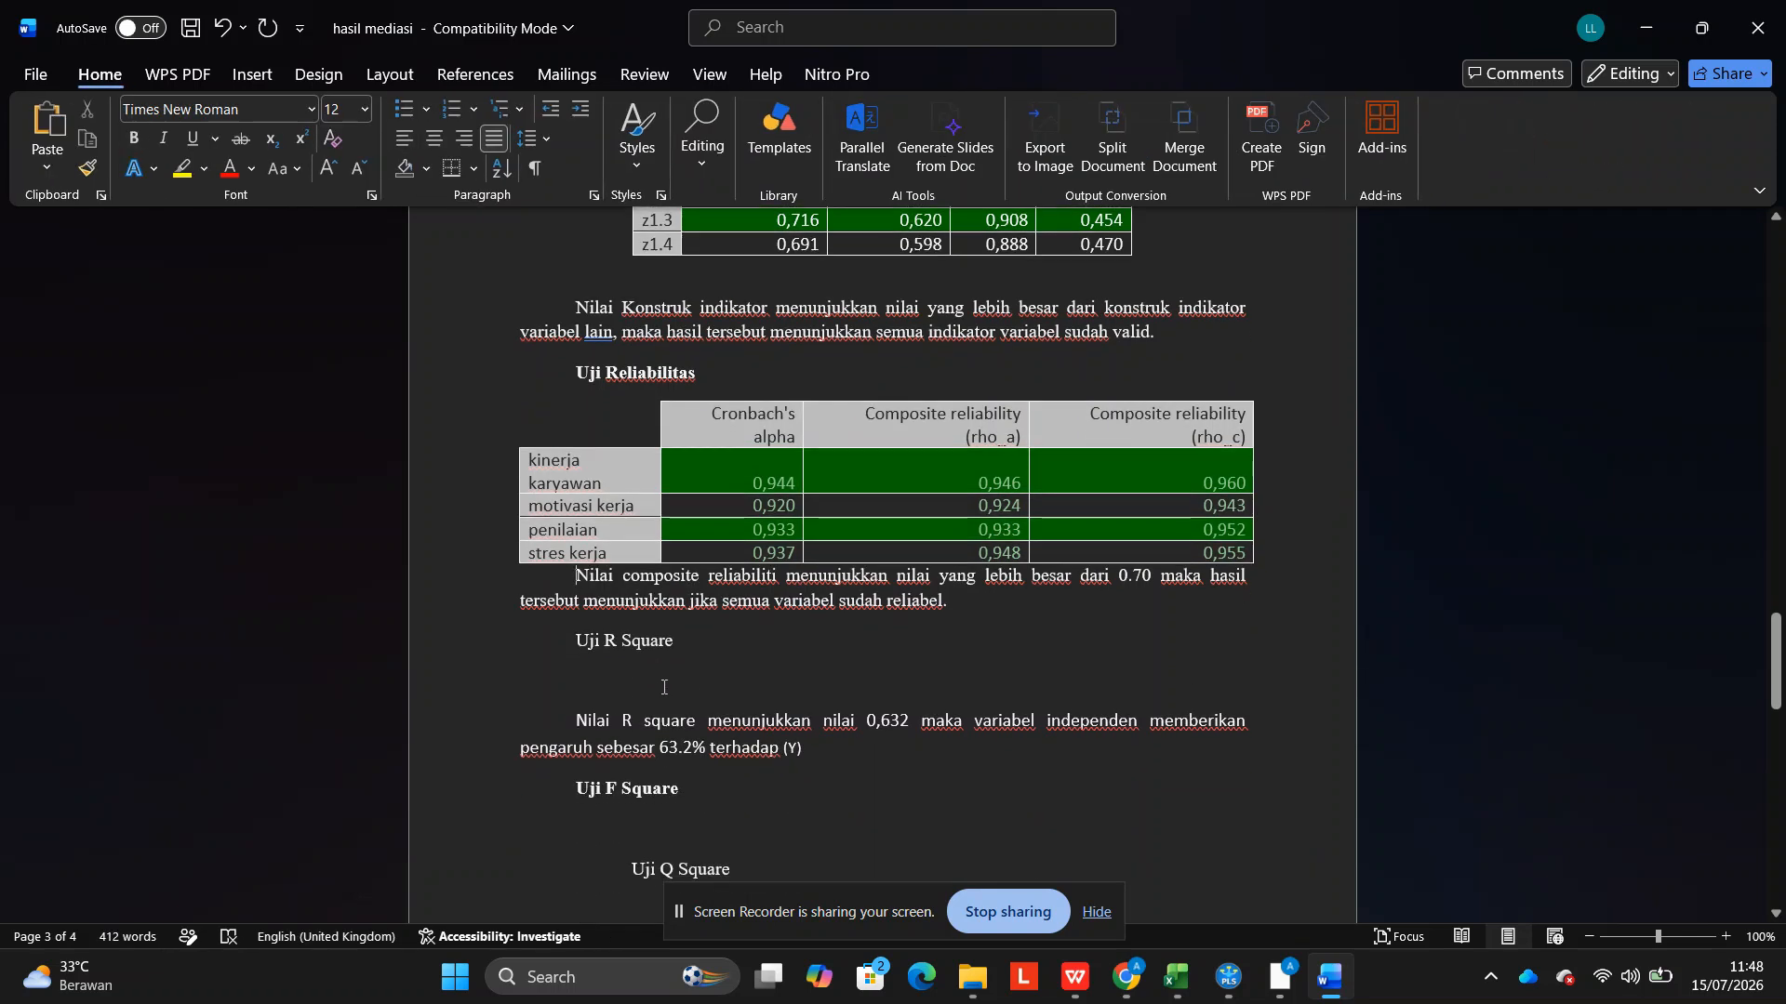
click(1077, 979)
click(167, 906)
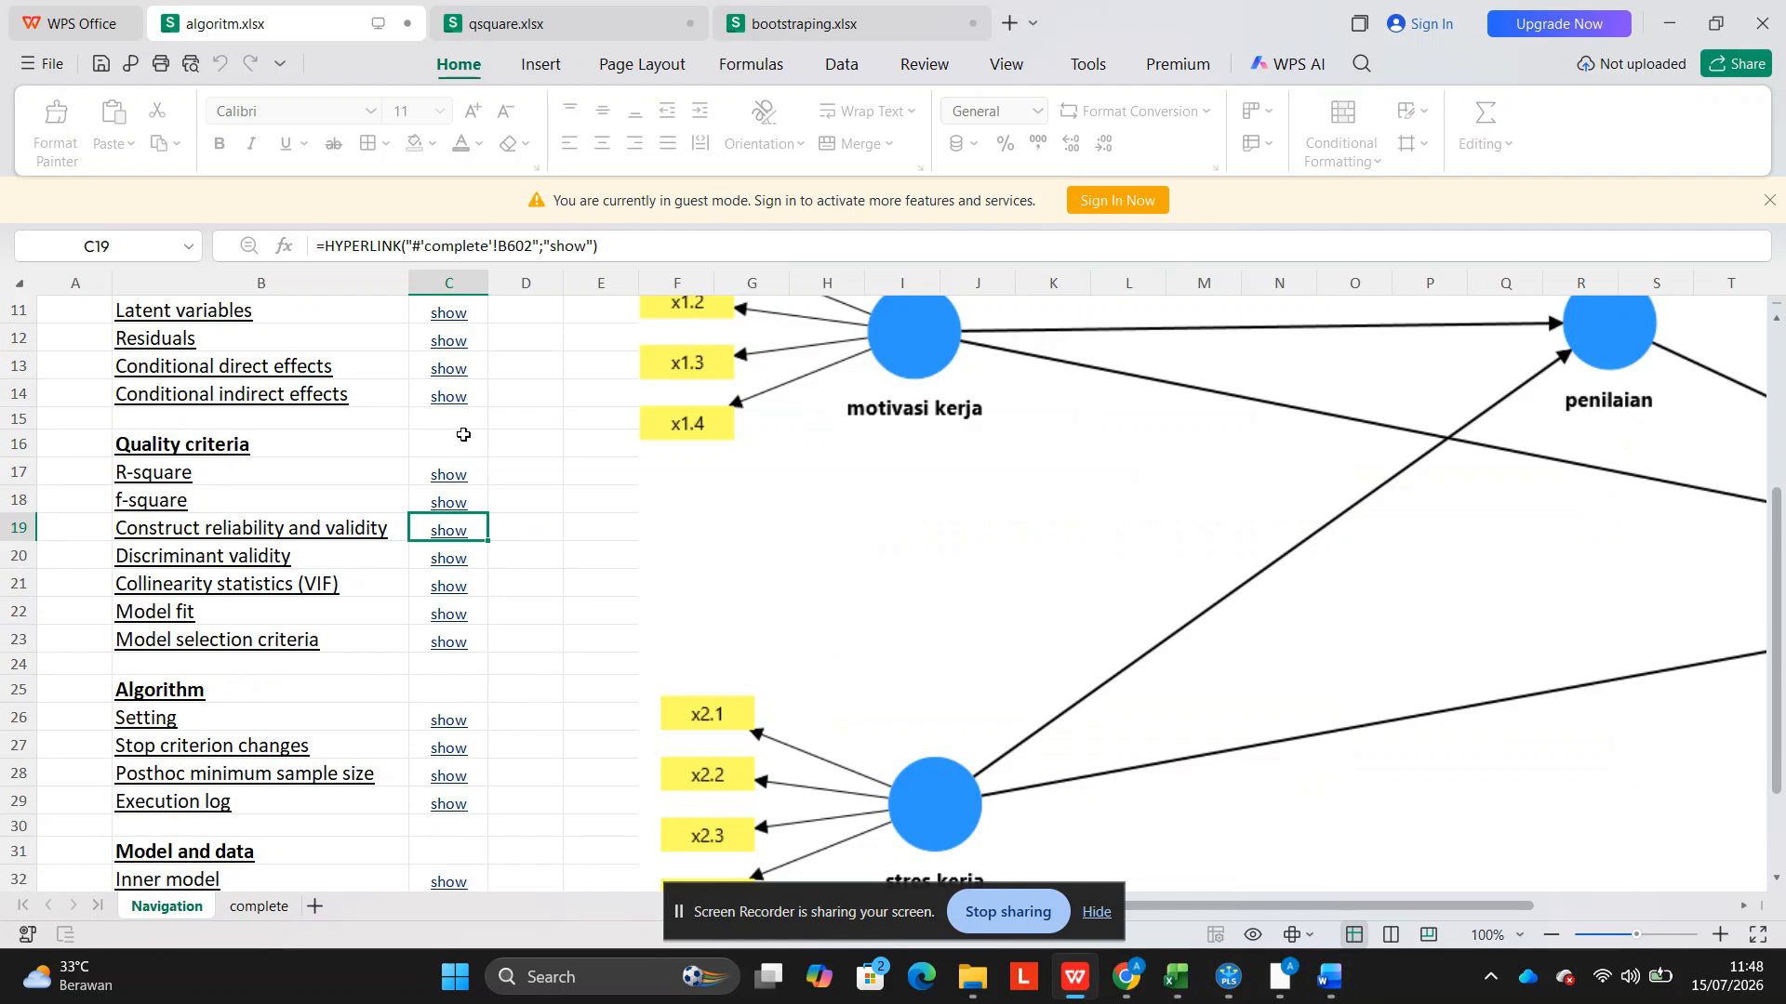
click(463, 480)
click(371, 430)
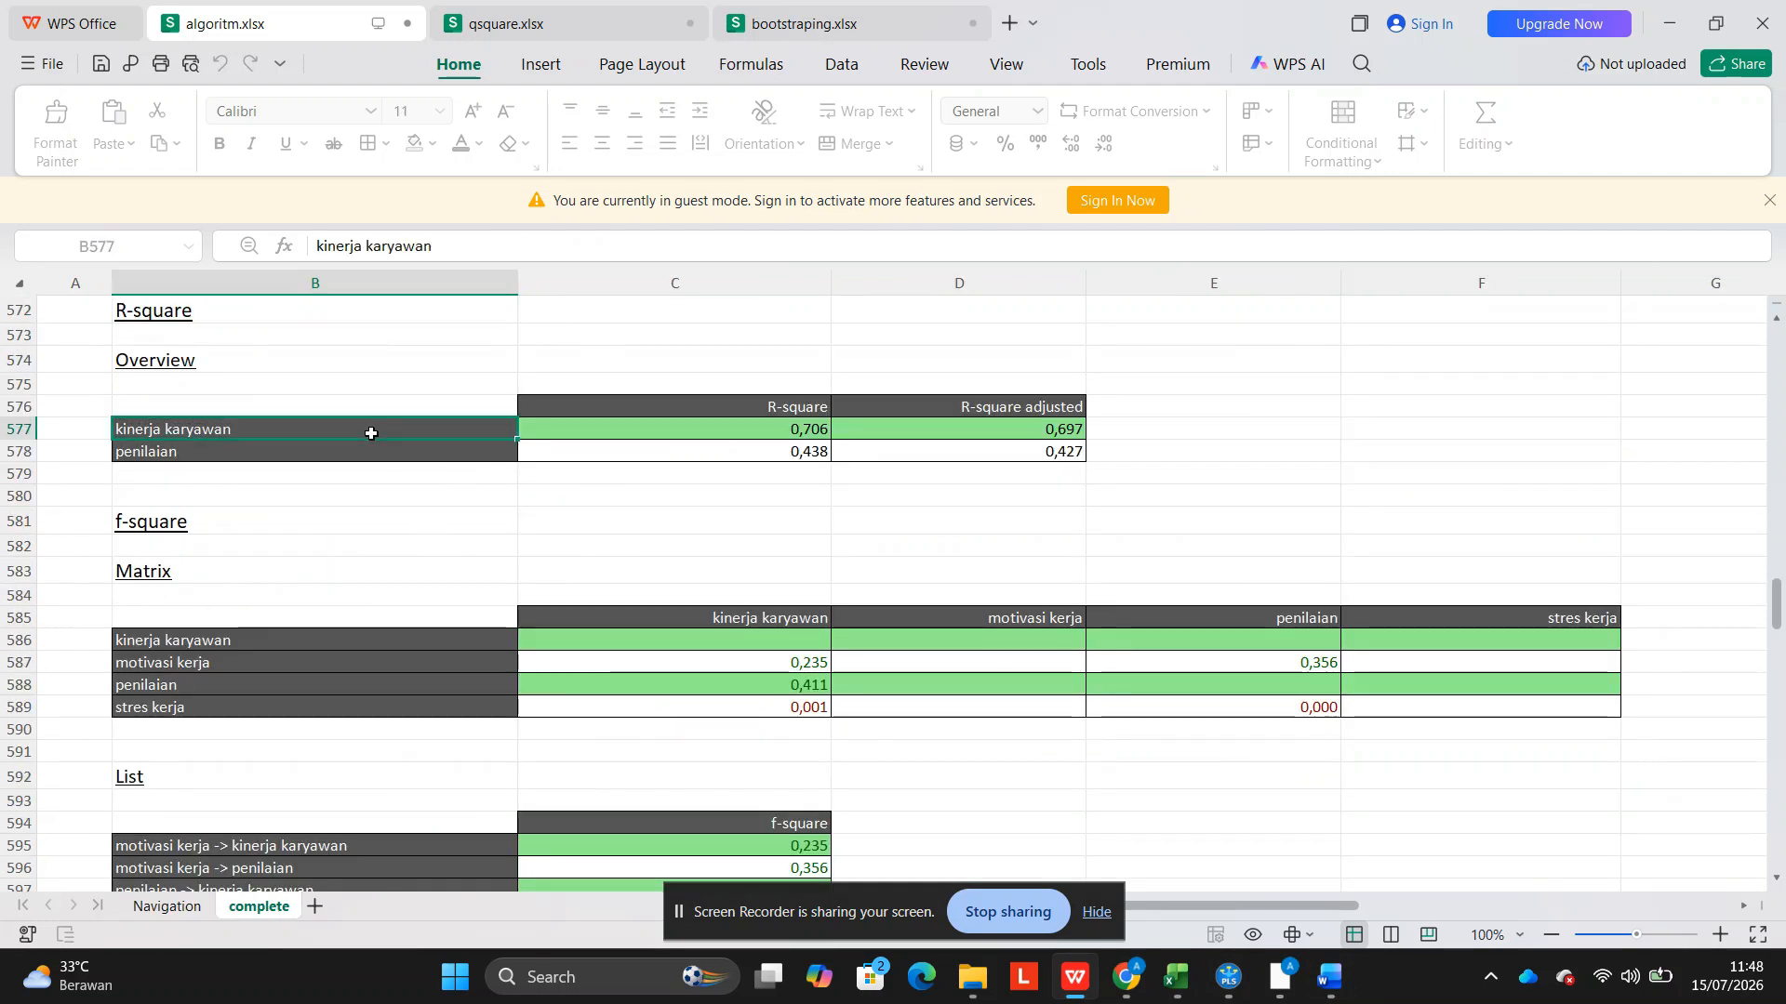
key(ctrl+a)
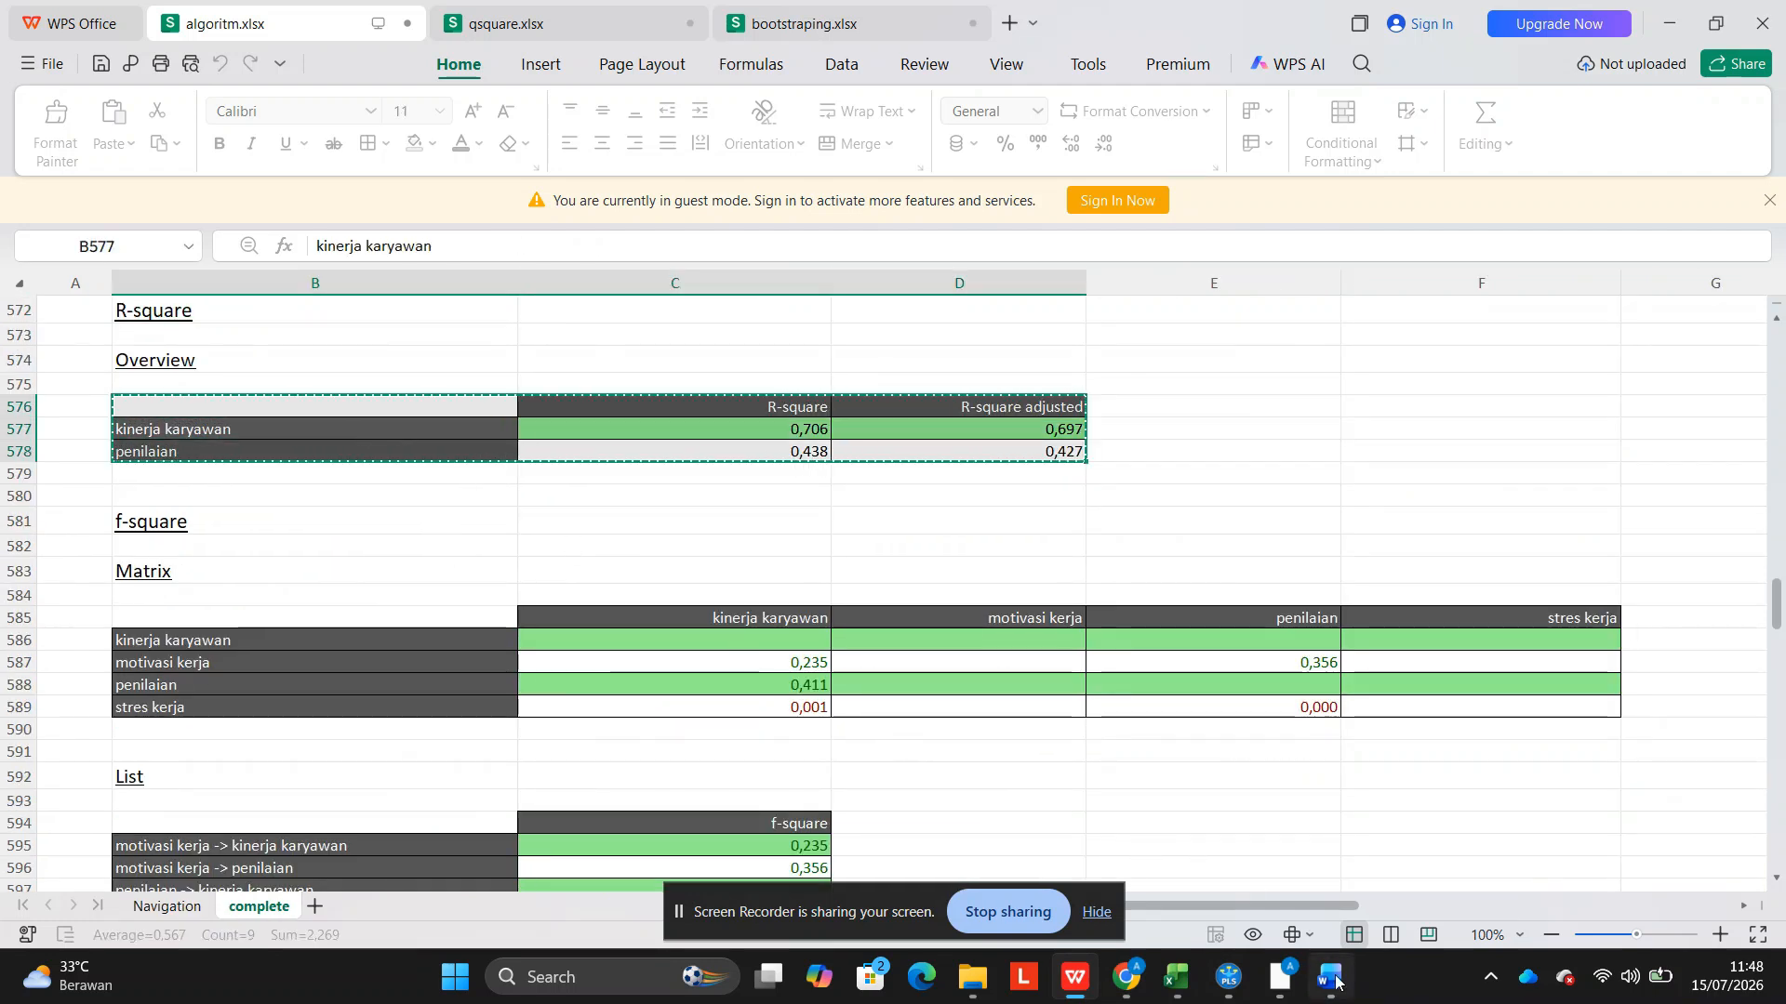
click(1334, 981)
key(ctrl+v)
AutoFit the R-square table to its contents and centre it on the page.
click(511, 659)
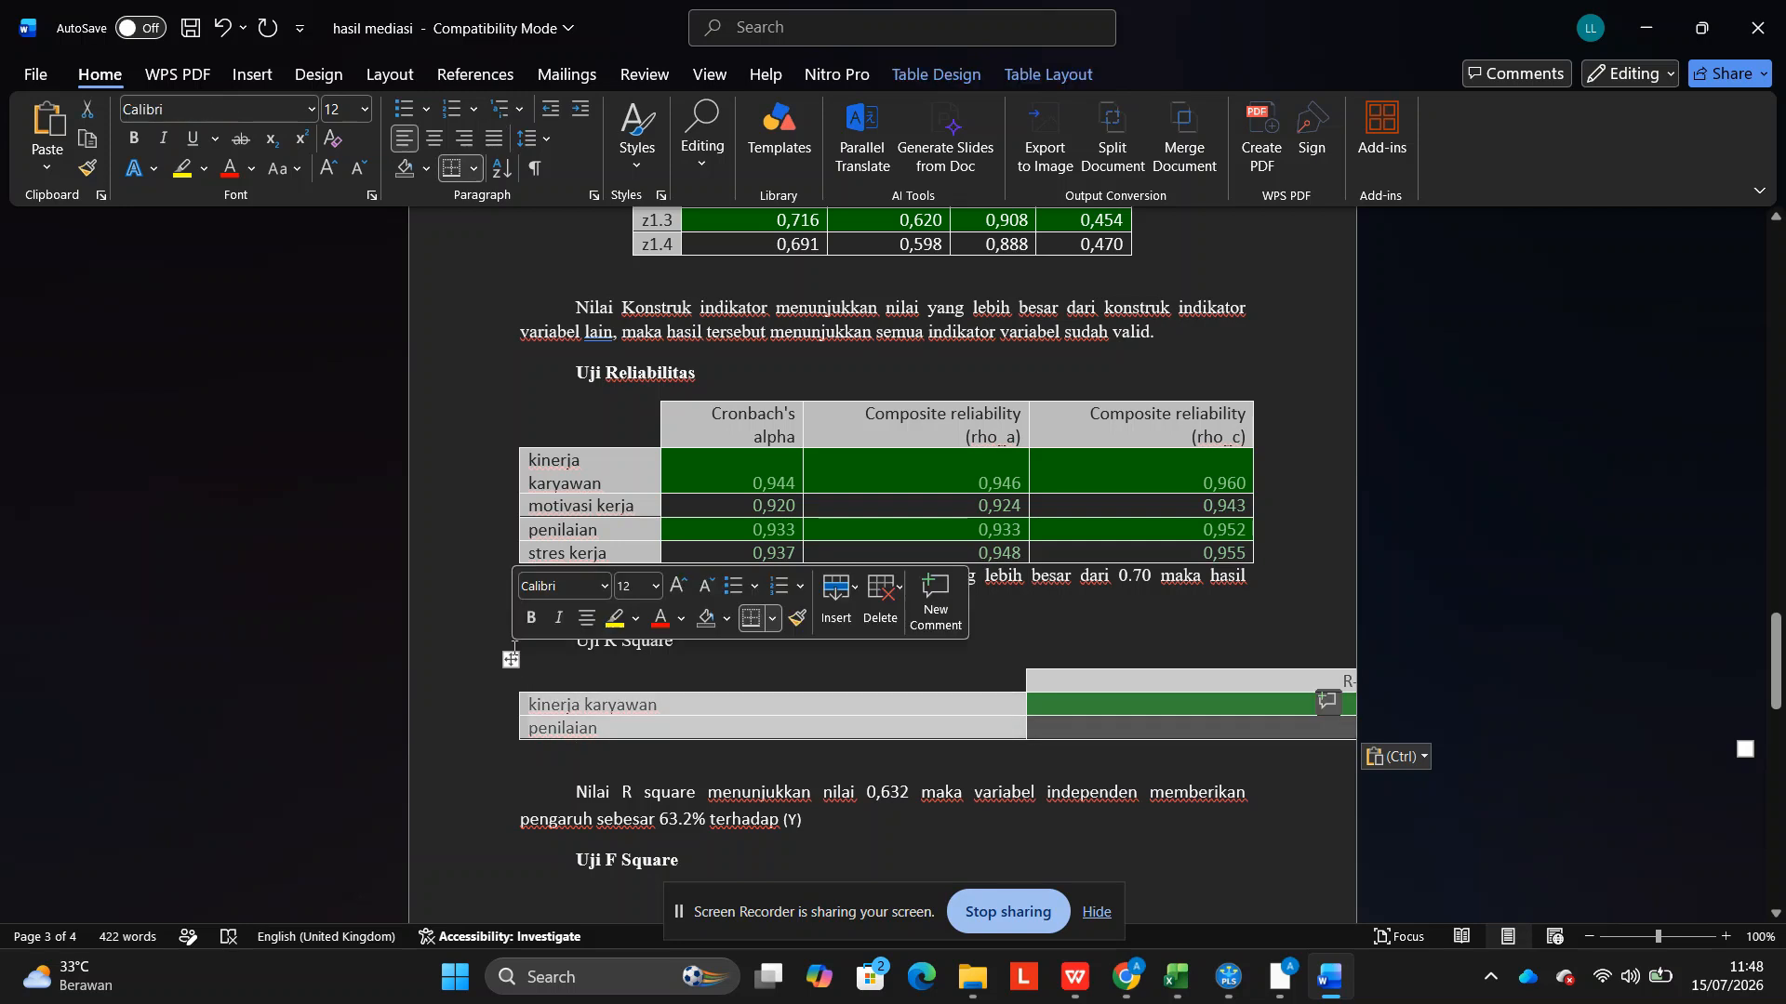
click(1048, 75)
click(873, 154)
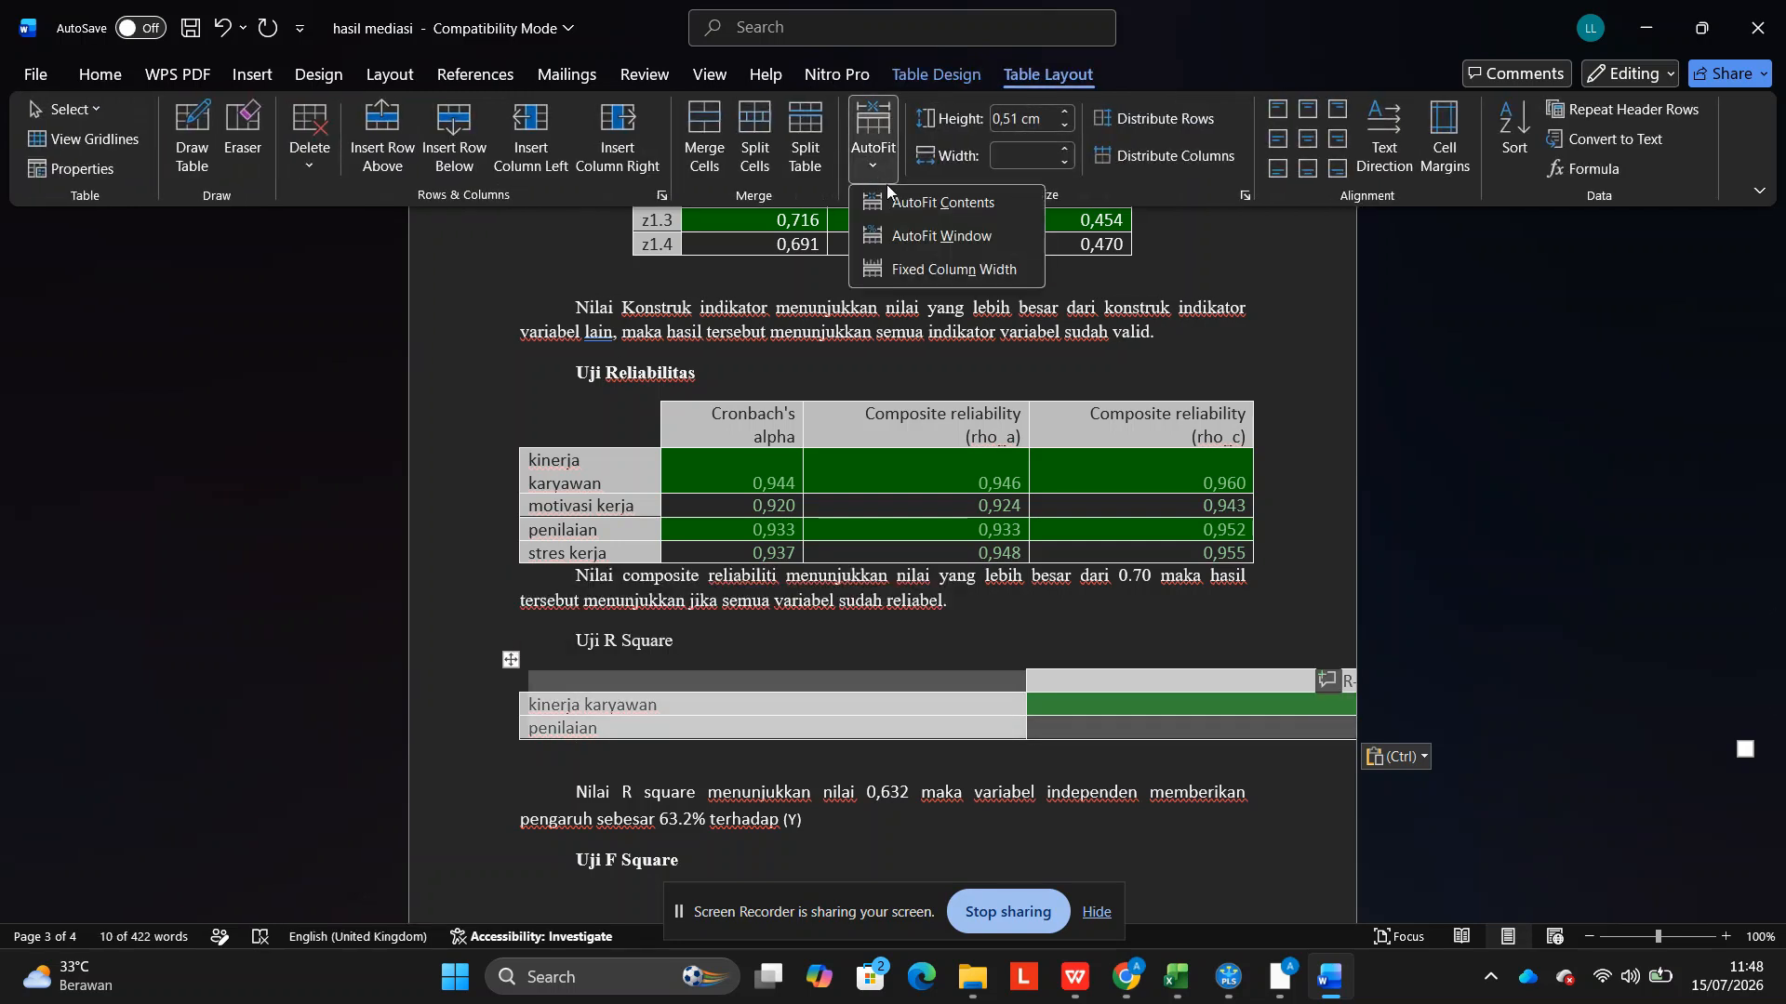
click(921, 201)
scroll(883, 558, down, 3)
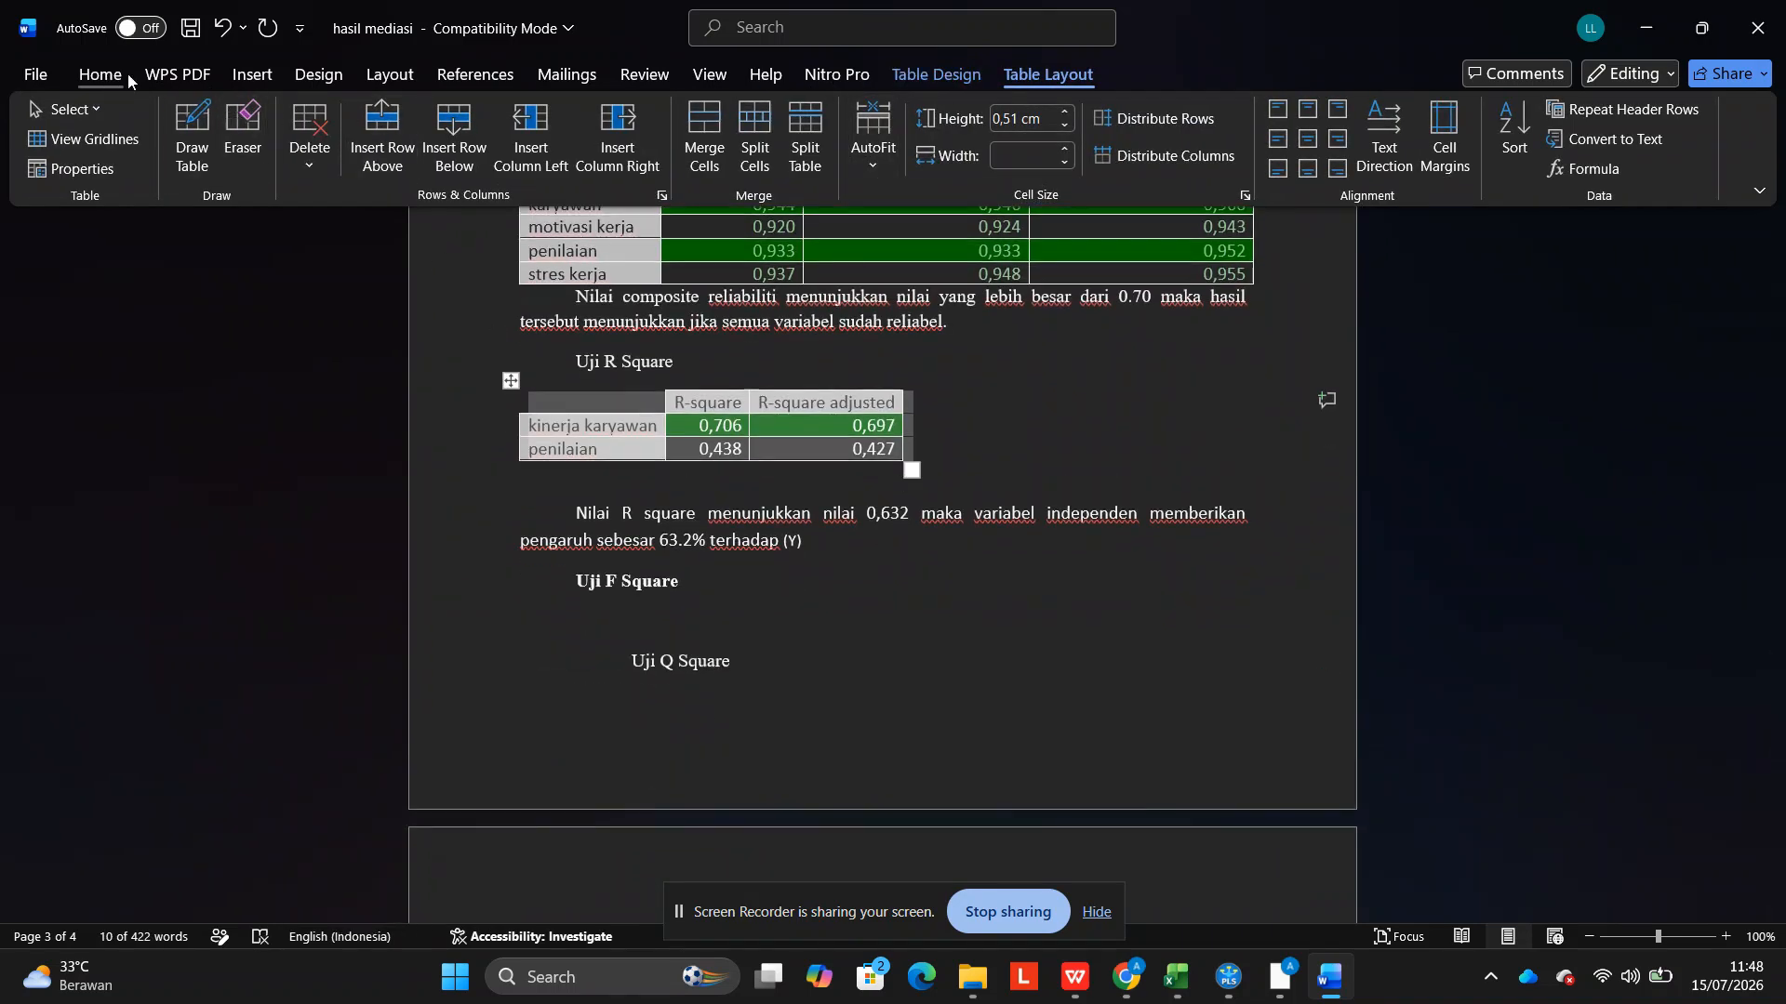
click(100, 74)
click(434, 138)
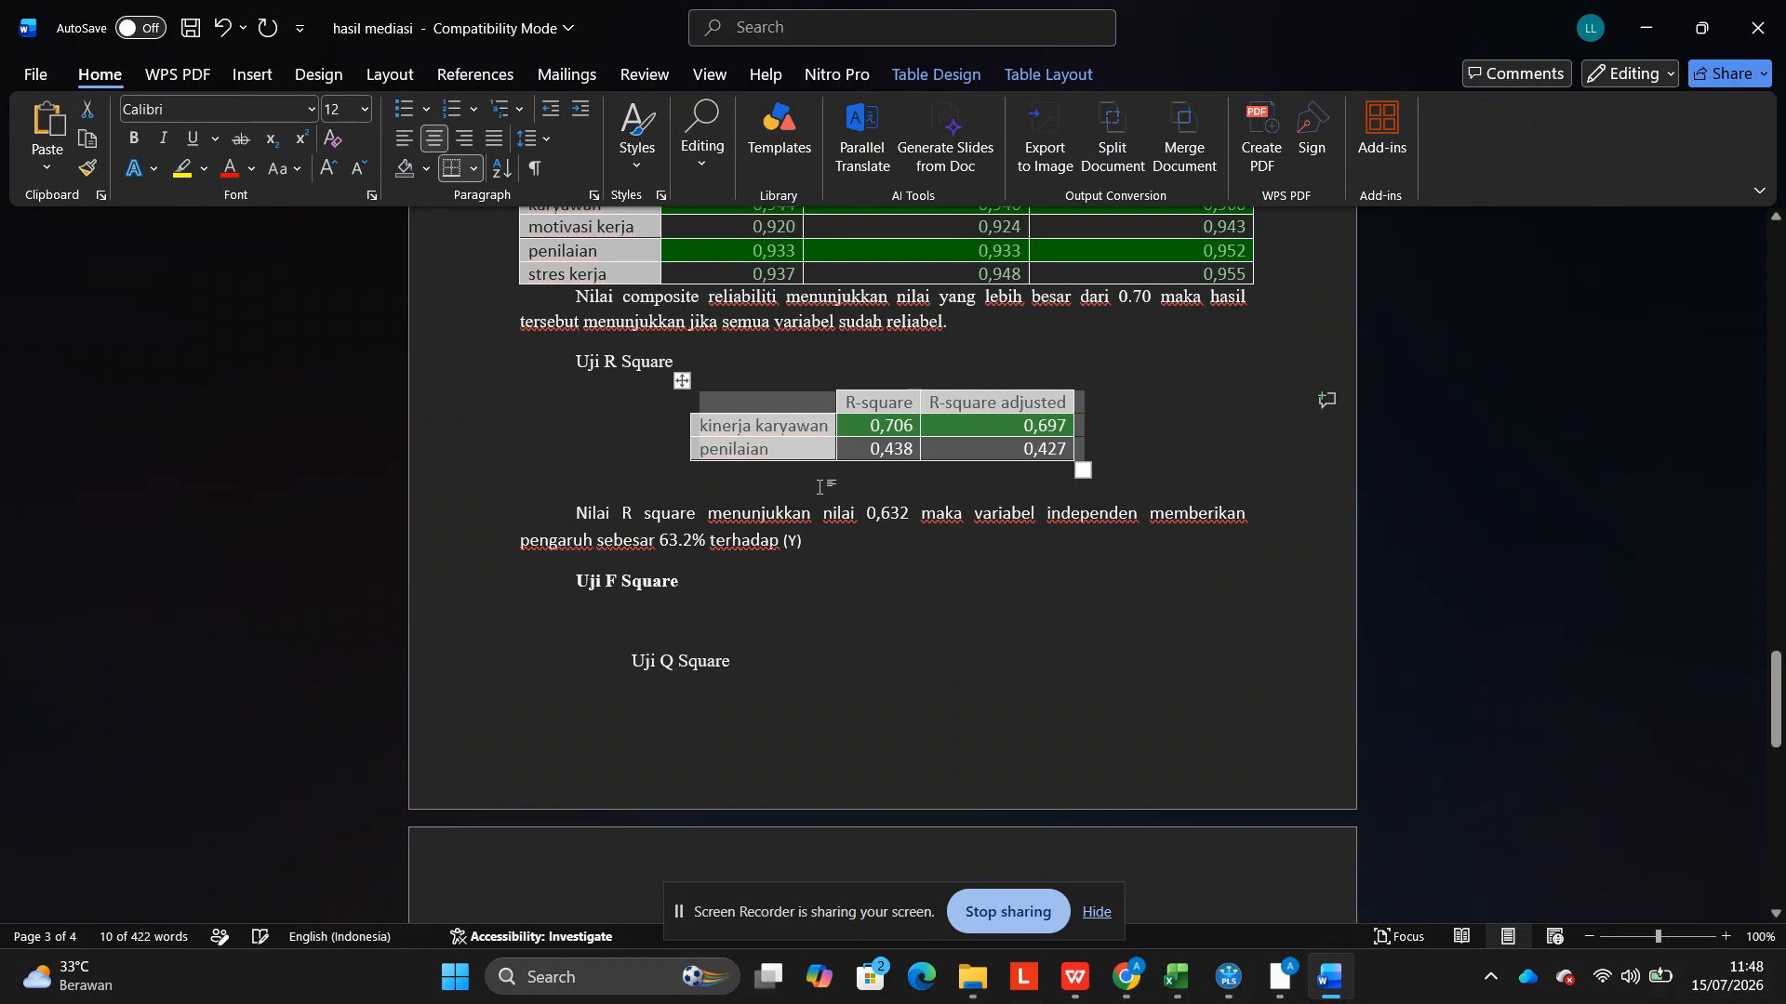
Update the sentence below the R-square table to state the value 0,706 and an influence of 70.6%.
click(921, 478)
drag(869, 428, 911, 428)
click(910, 515)
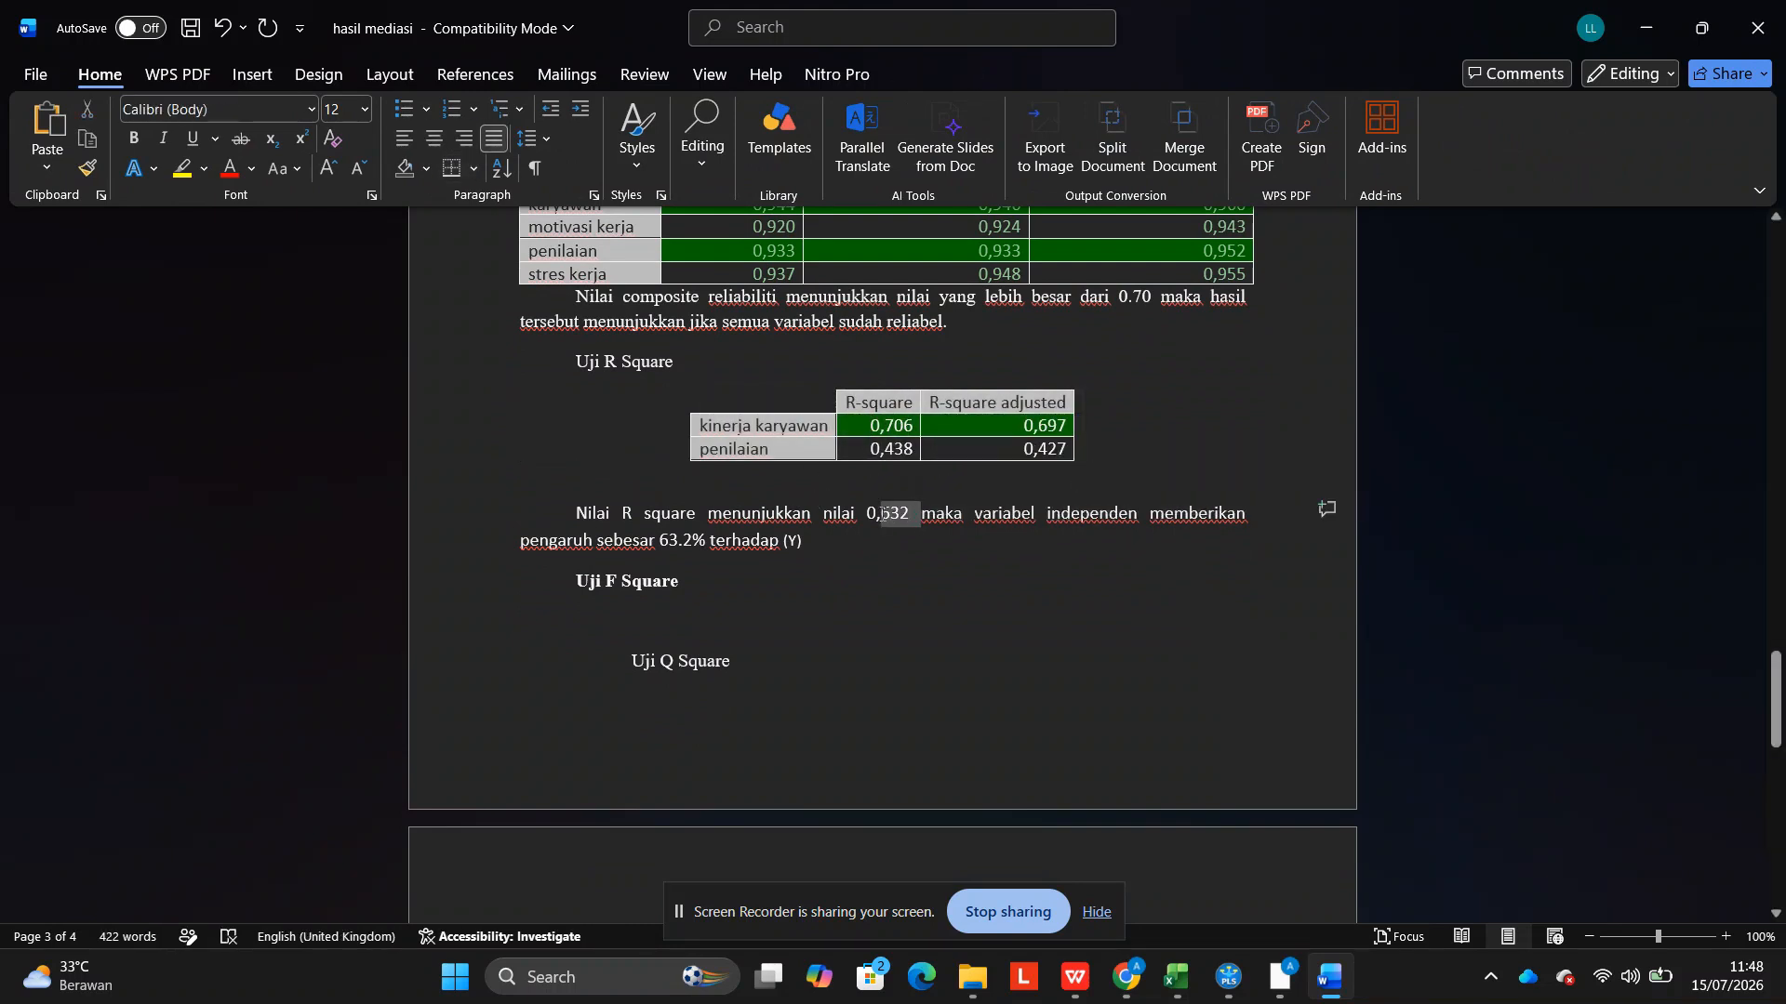
text(70)
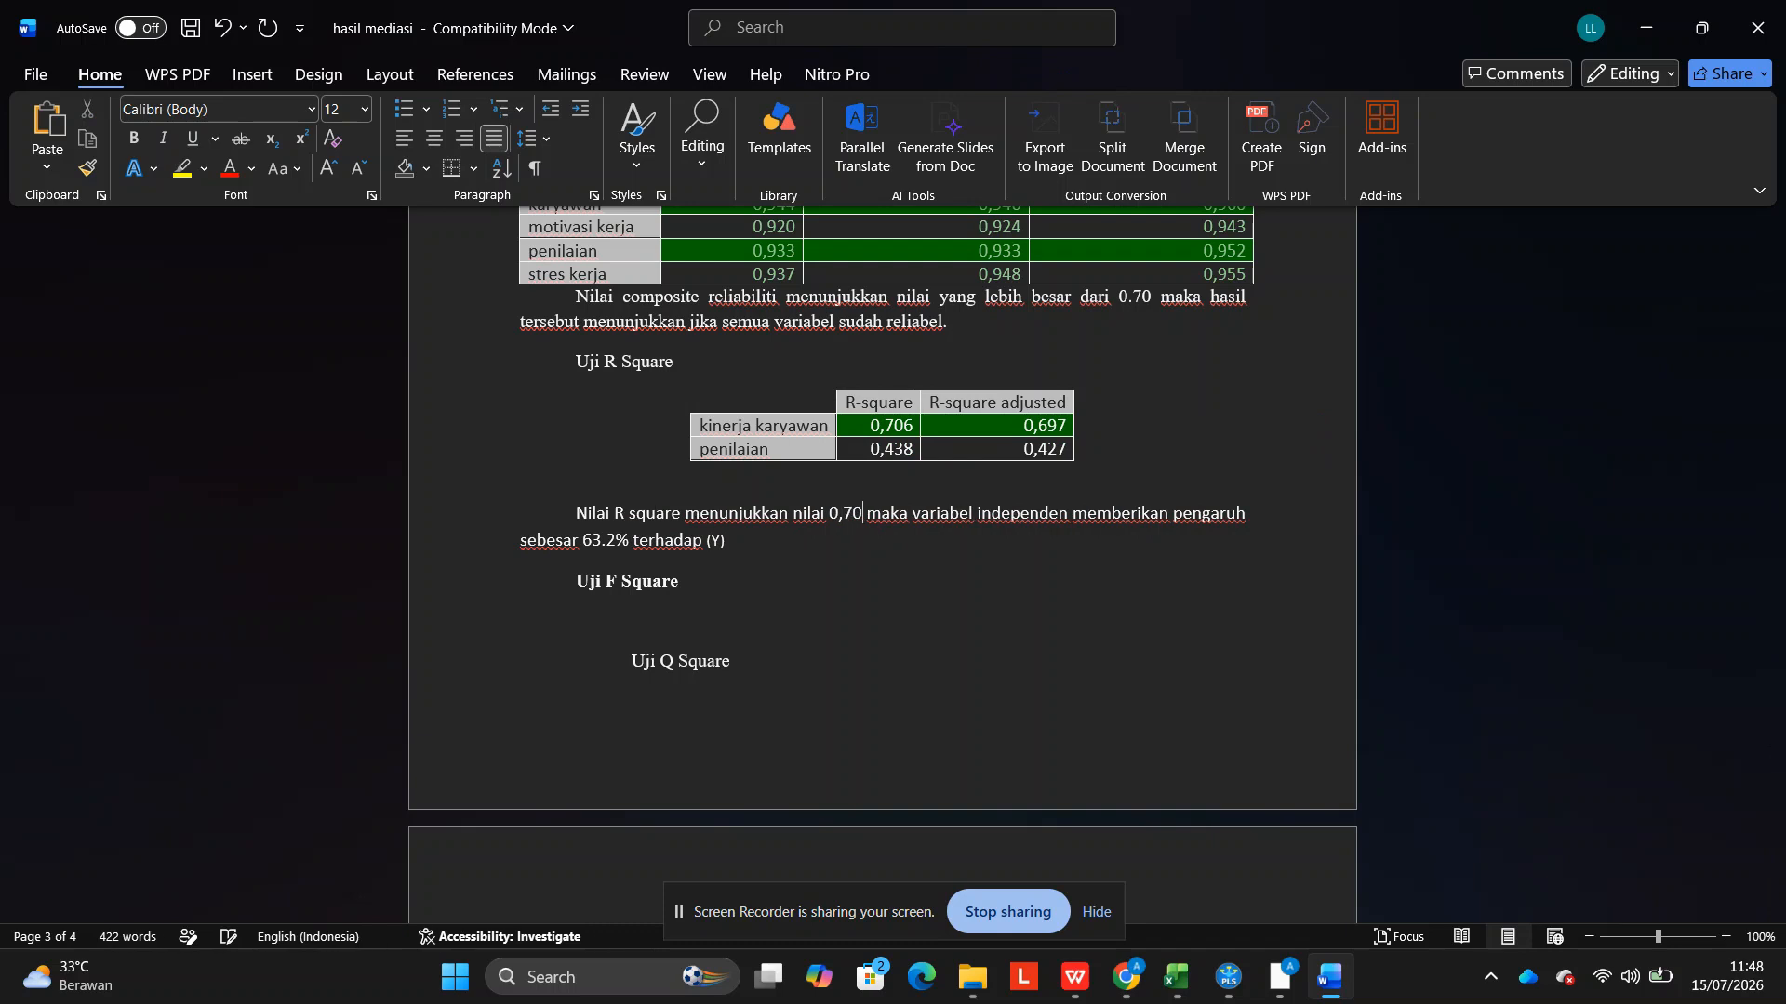
text(2)
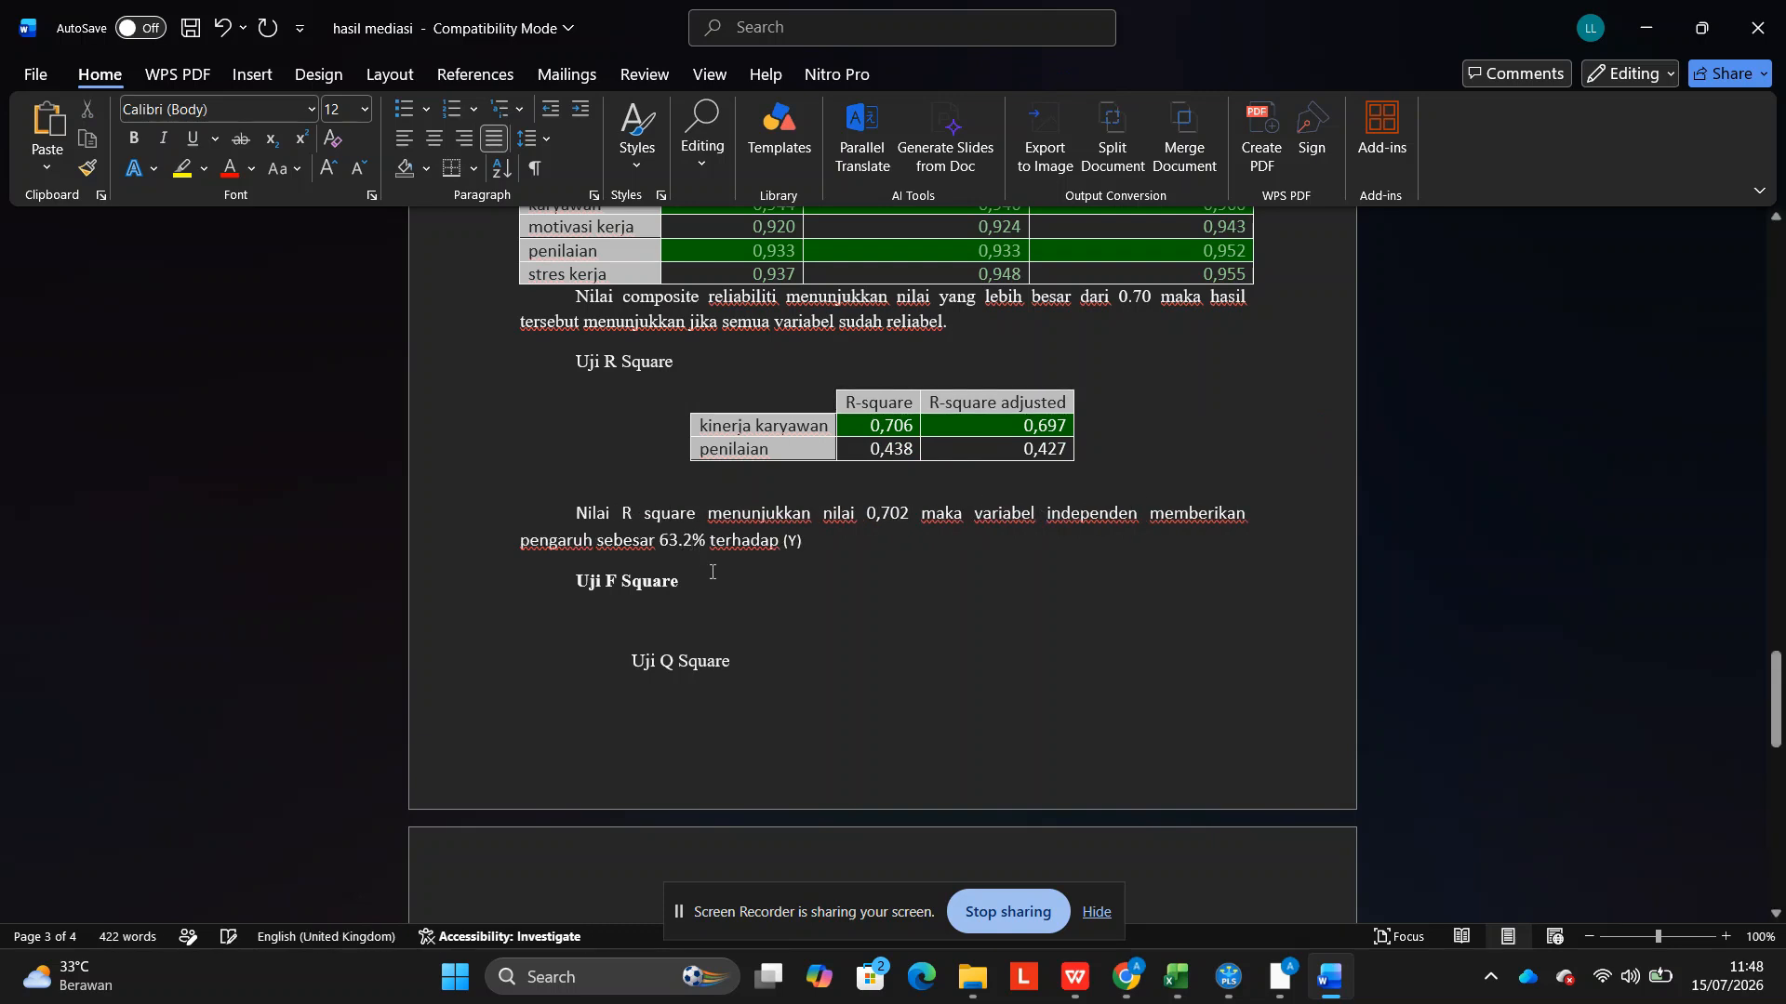
click(696, 541)
key(BackSpace)
key(BackSpace)
key(BackSpace)
text(0.6)
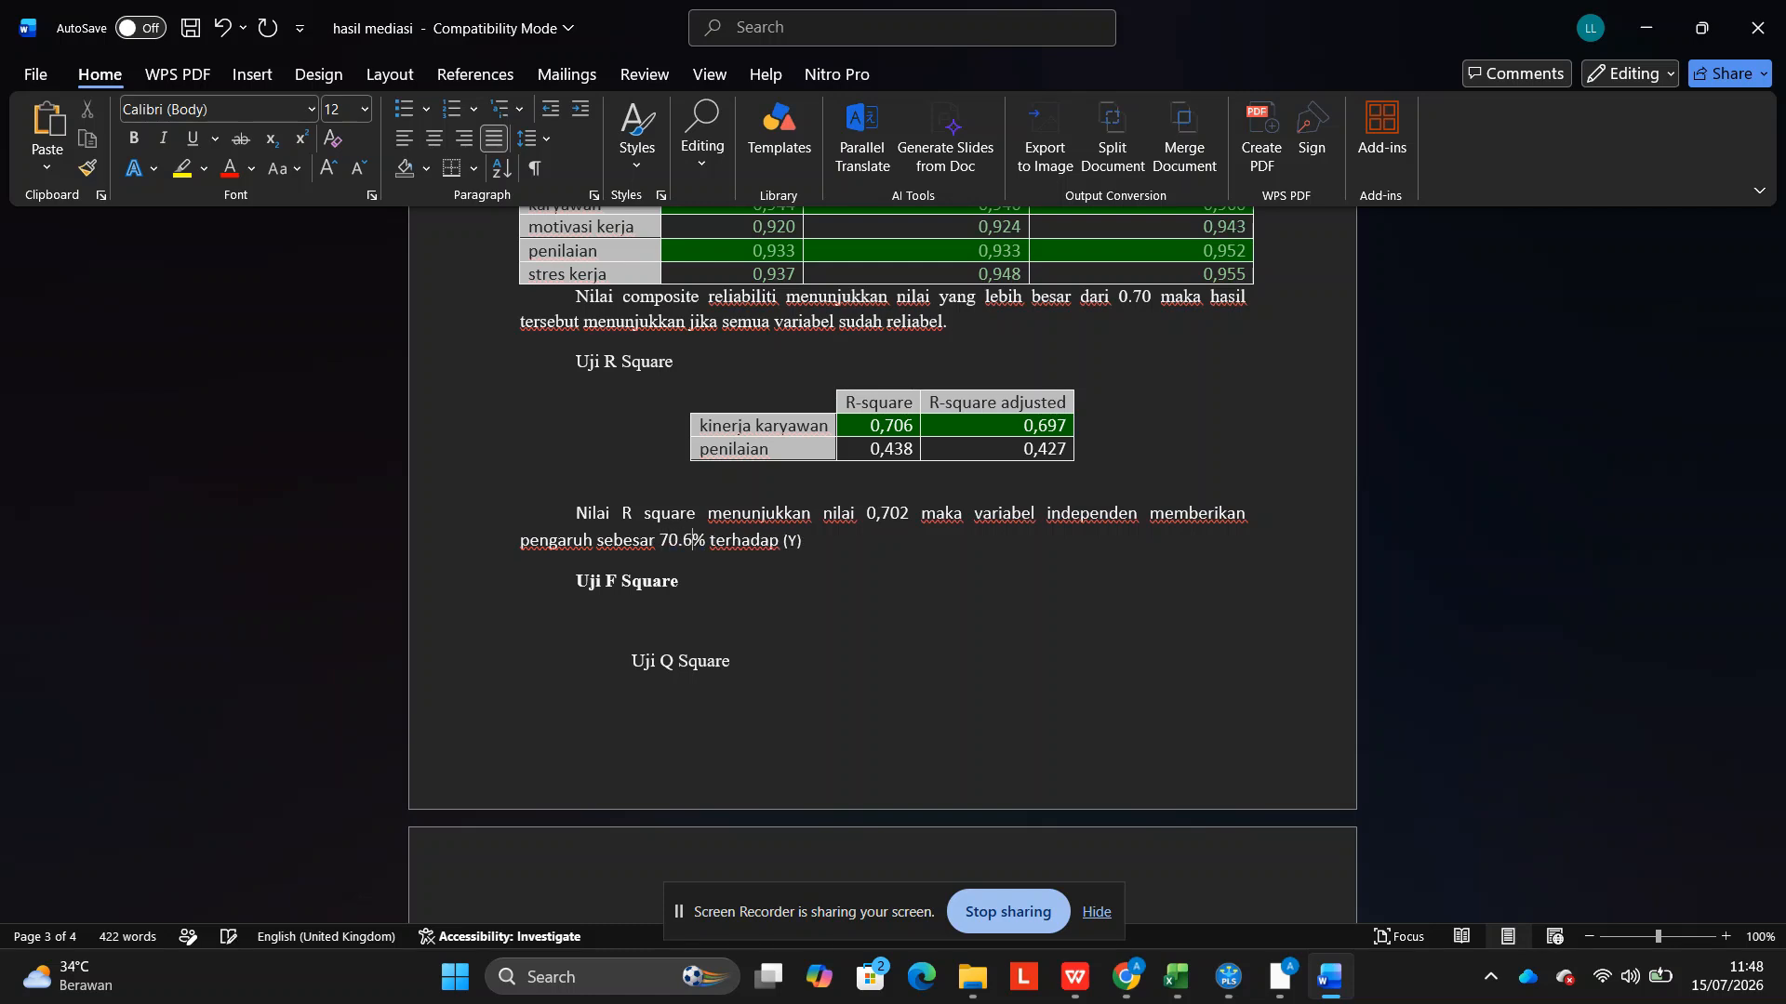
text(%)
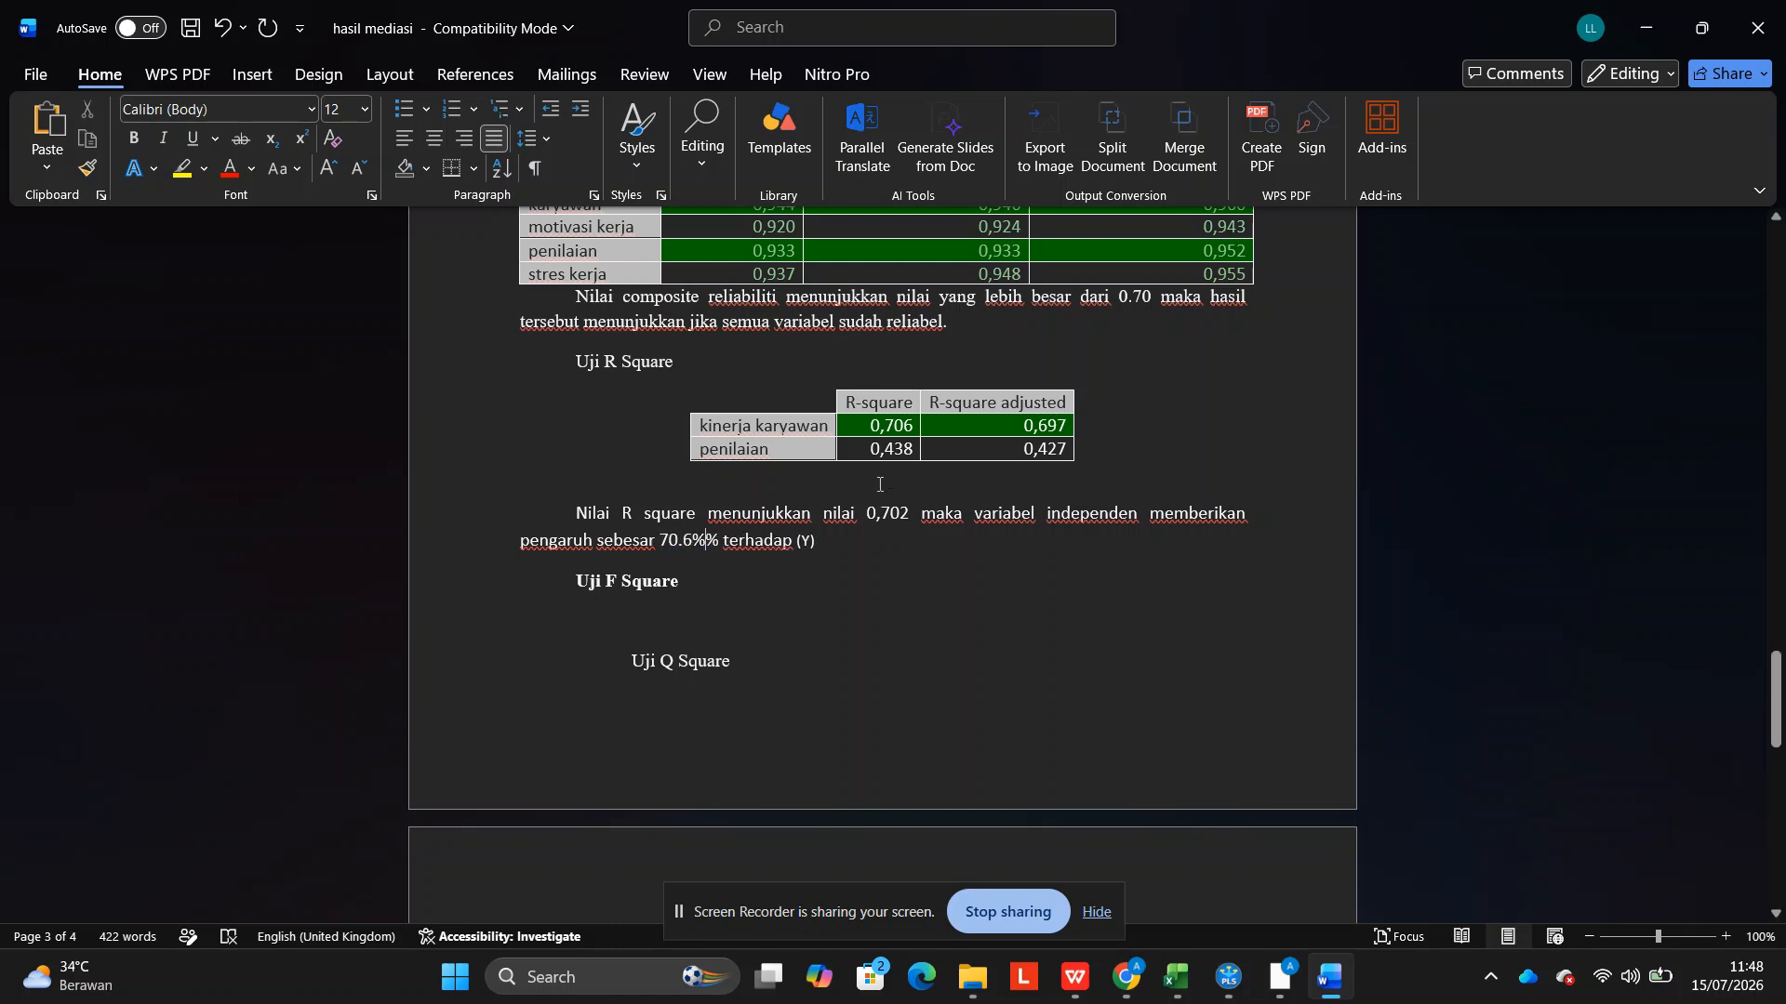
key(Delete)
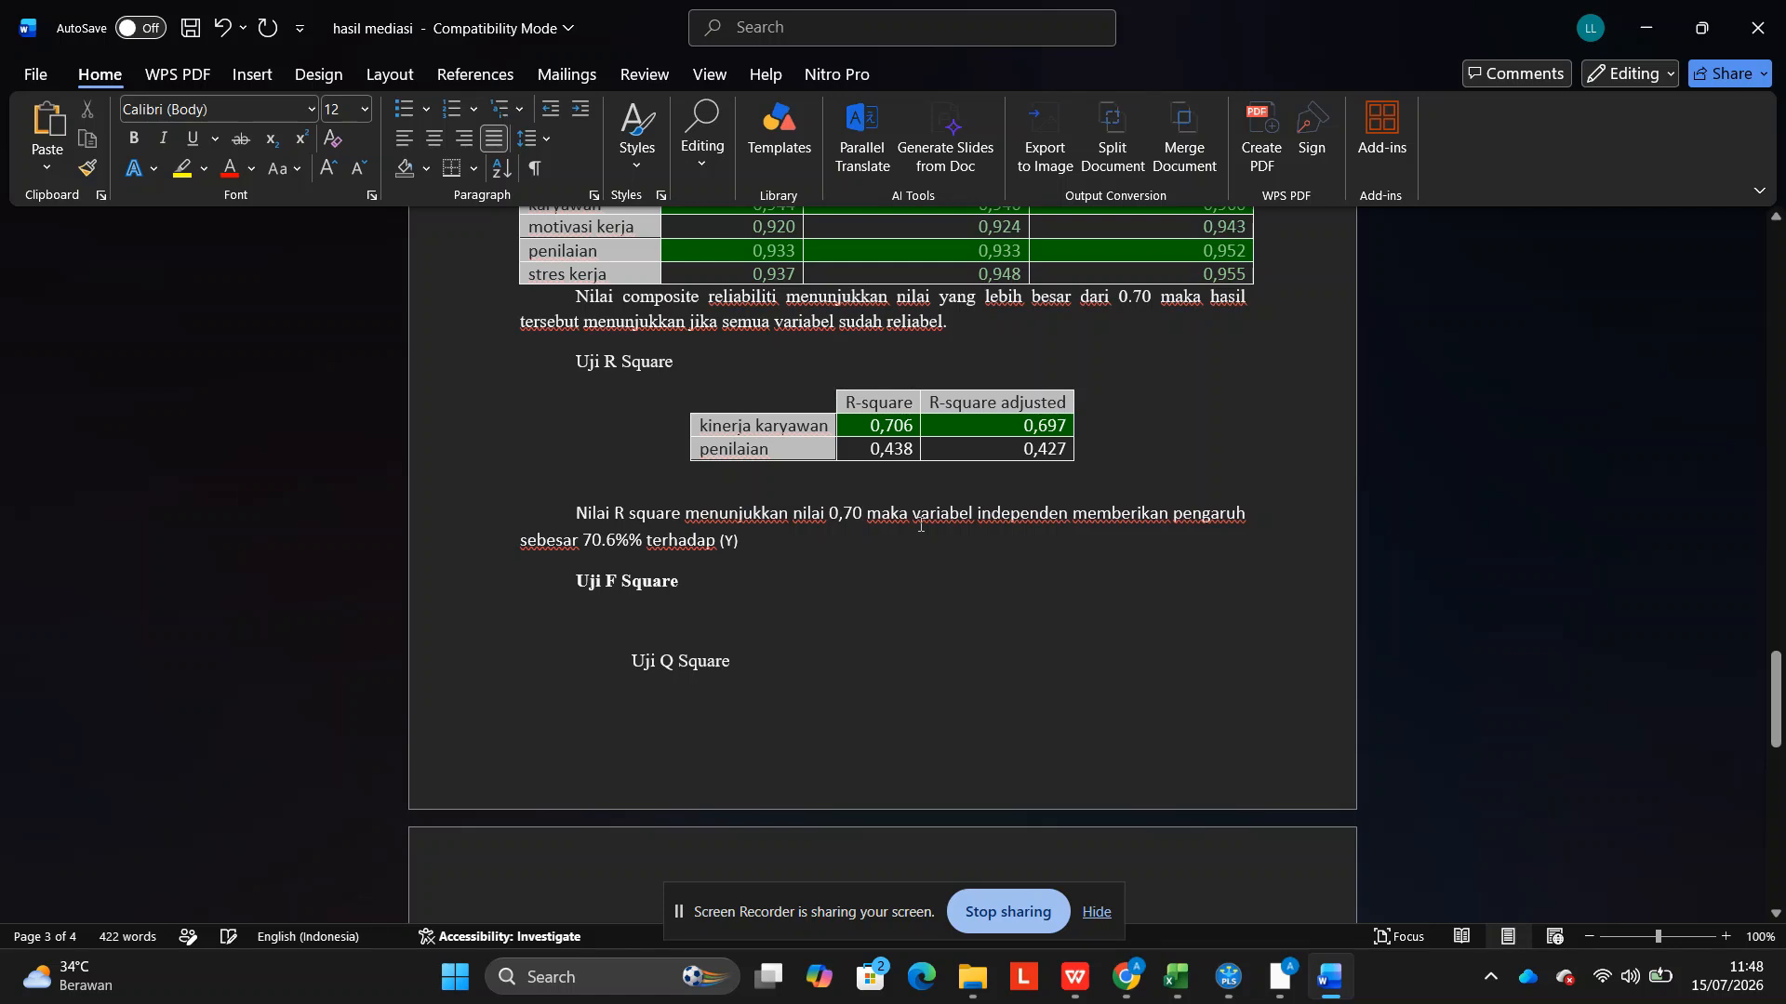
text(6)
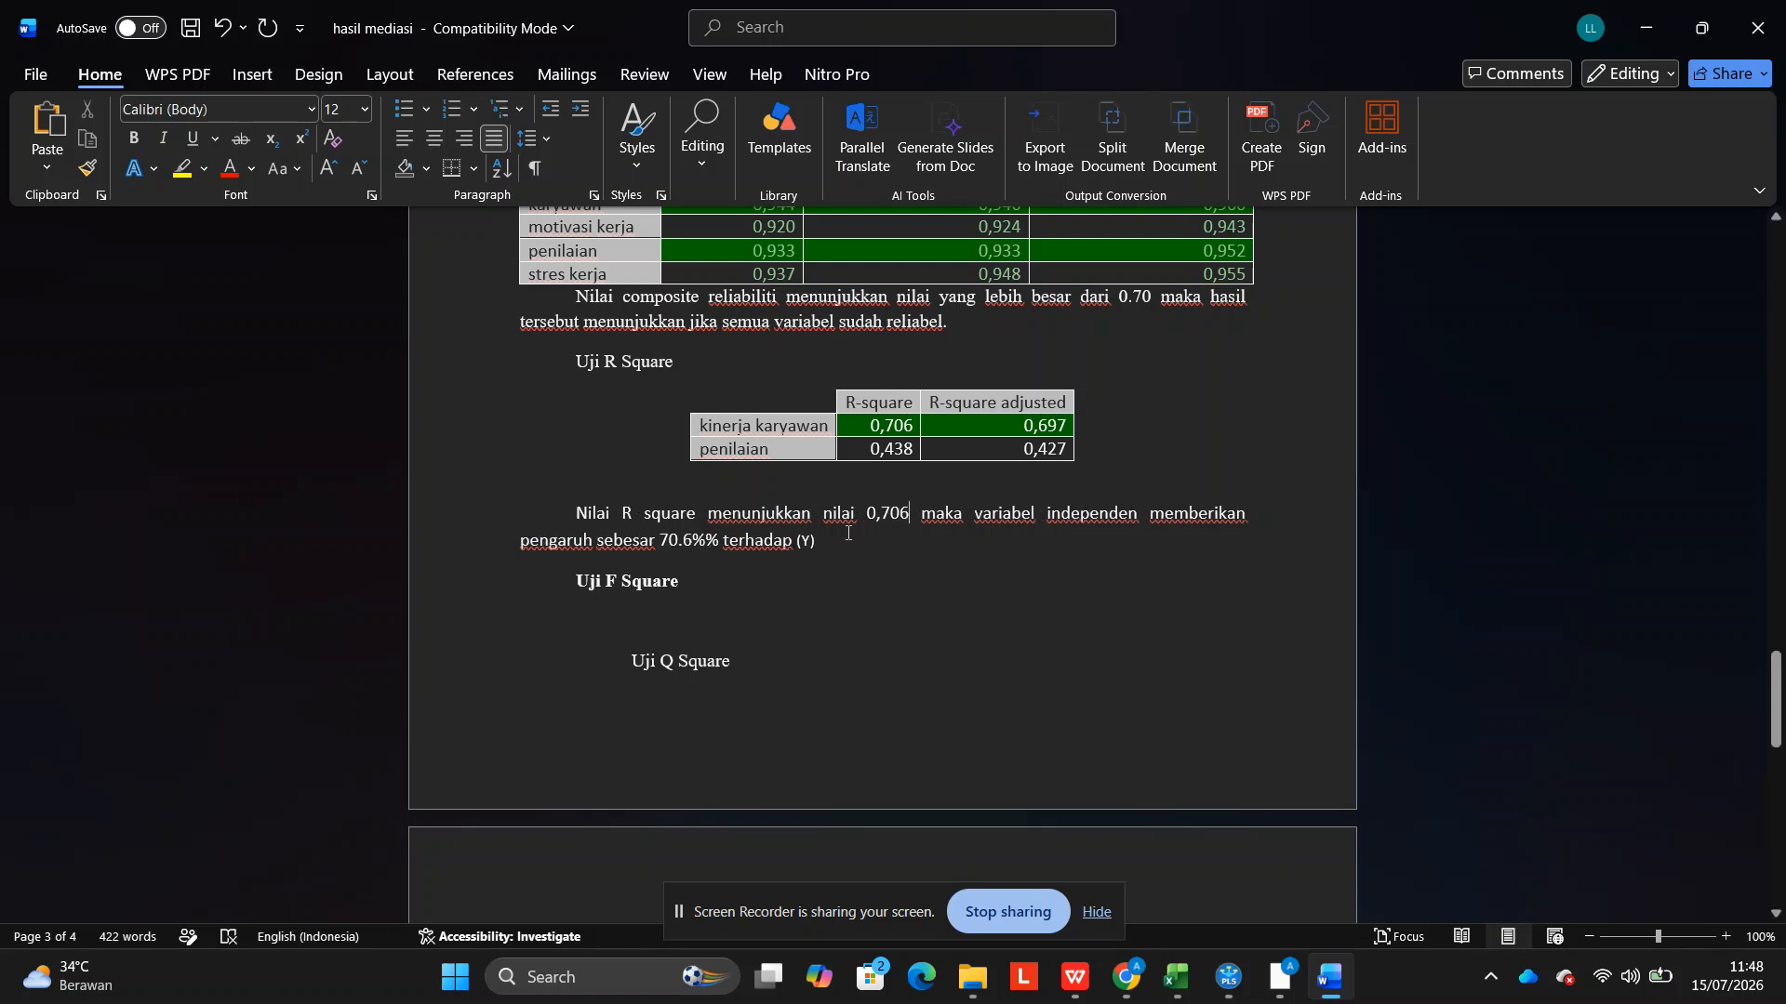
Replace "terhadap (Y)" at the end of the R square sentence with "kinerja karyawan".
drag(817, 540, 725, 540)
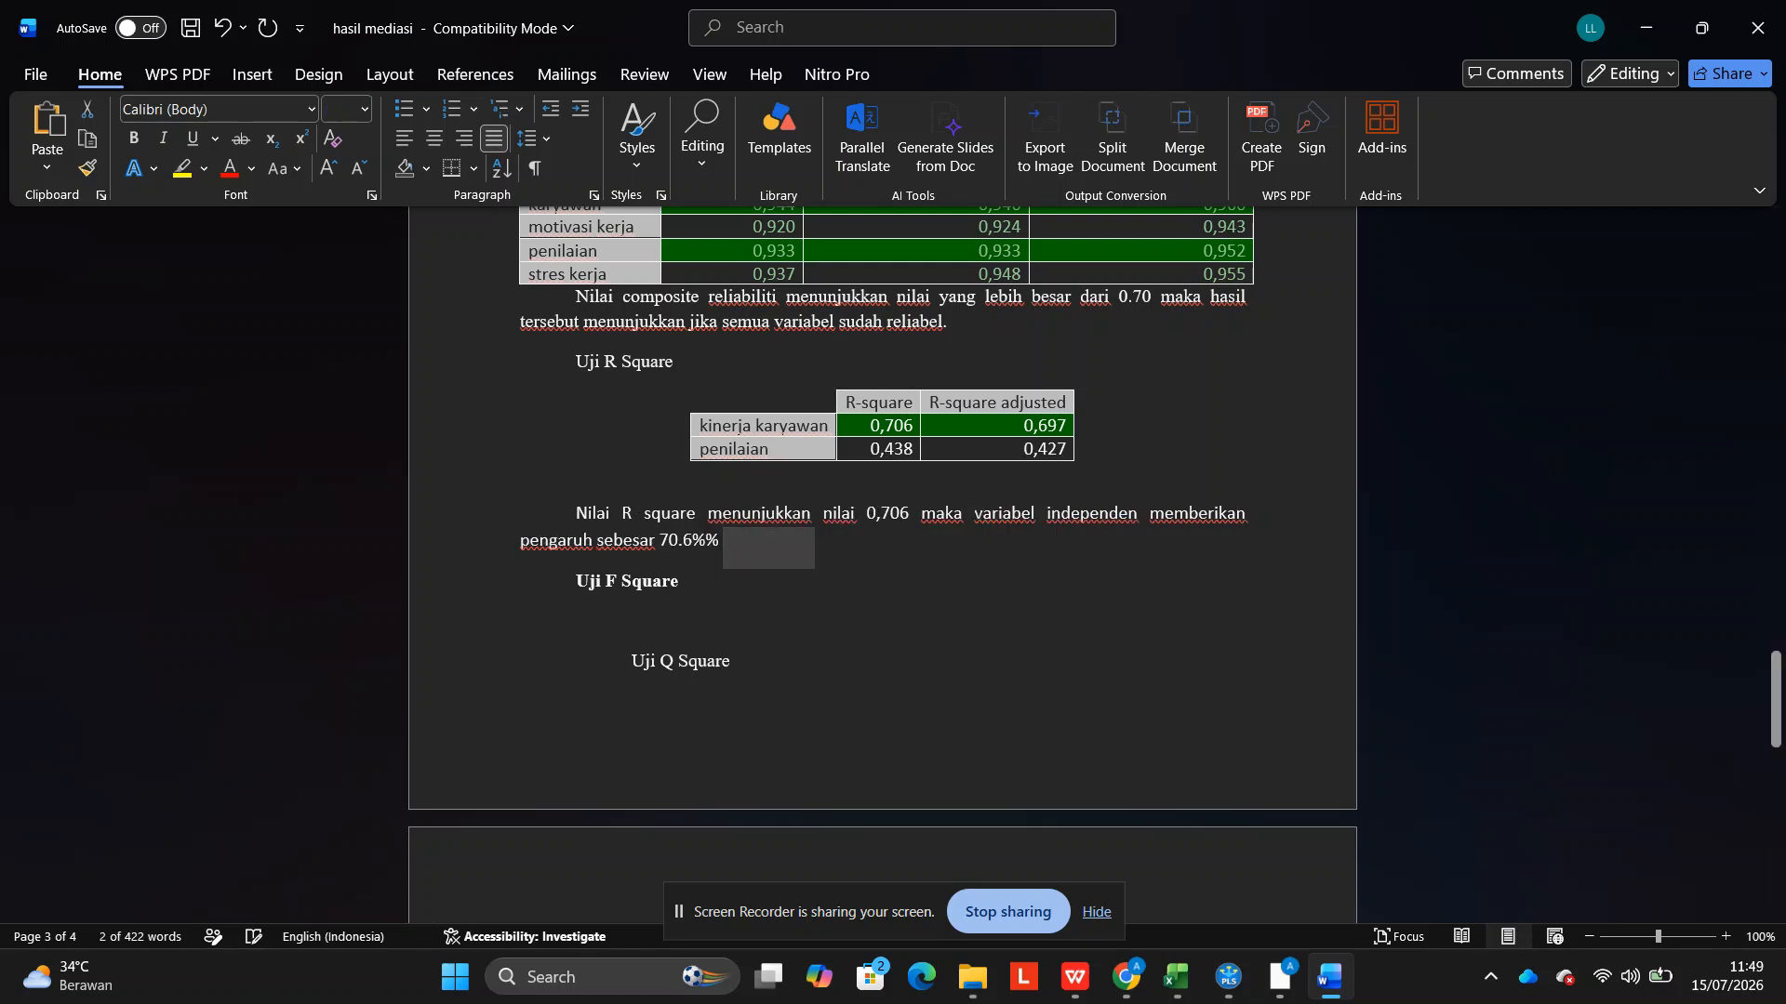
text(kinerja kaw)
key(BackSpace)
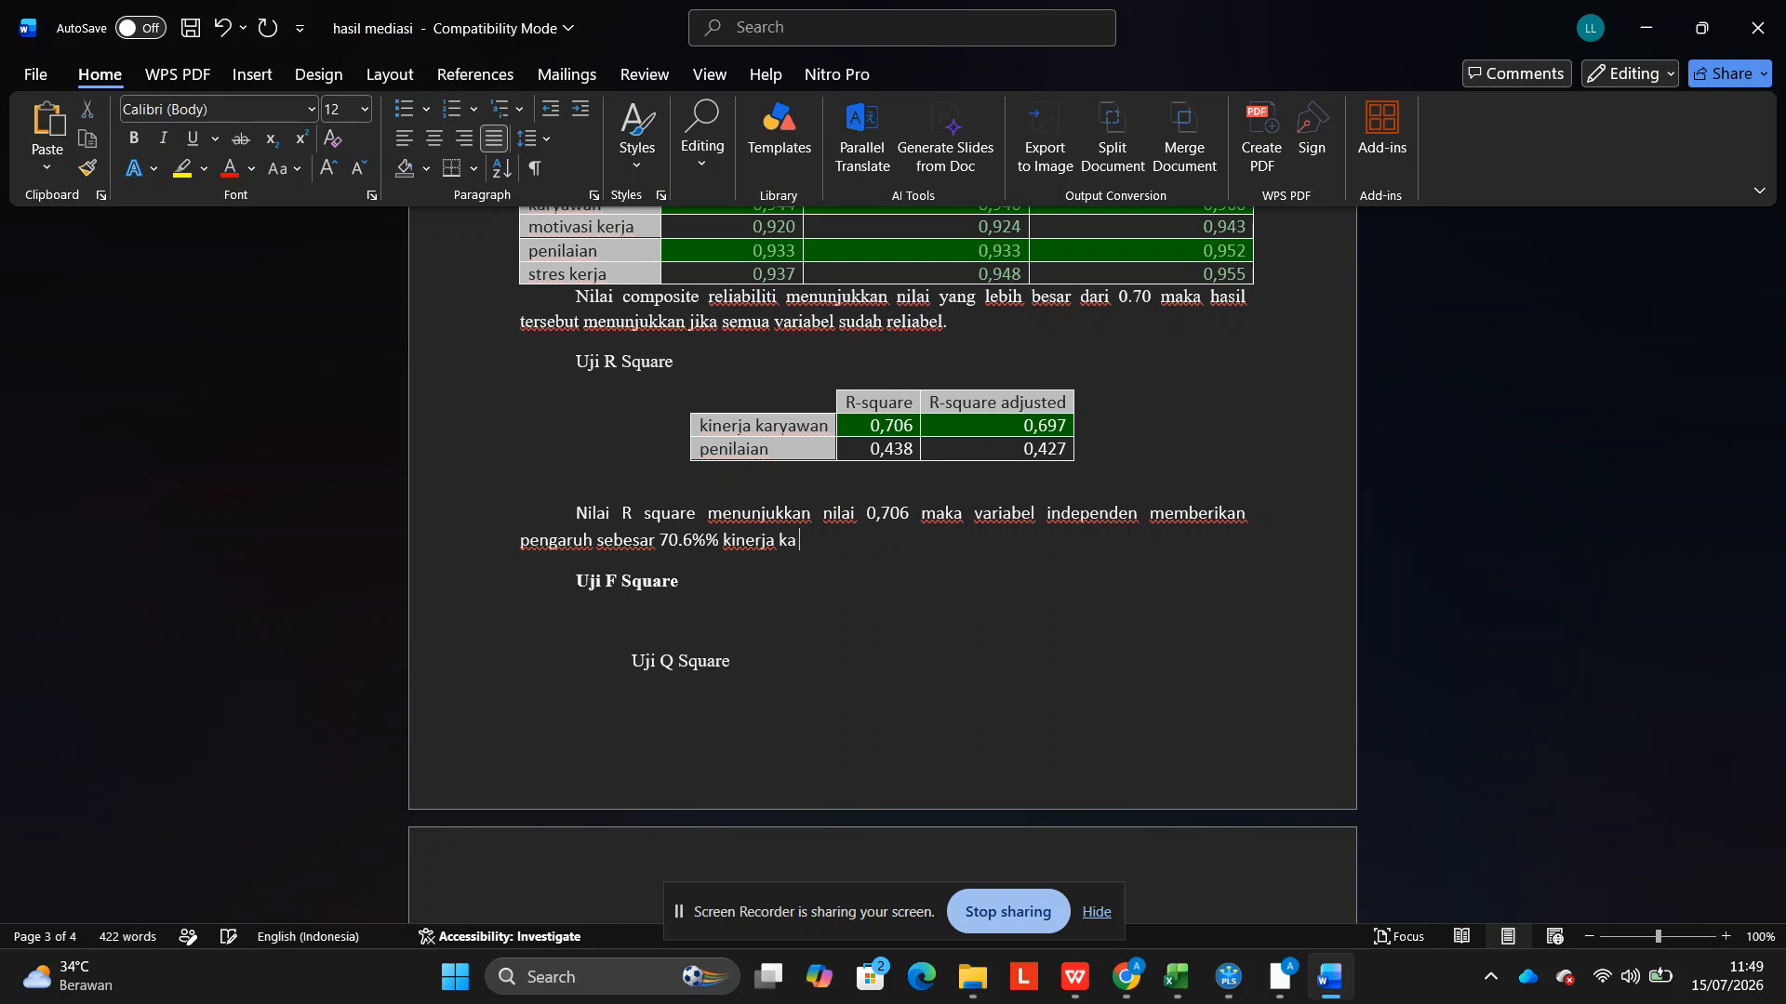
text(ryawan)
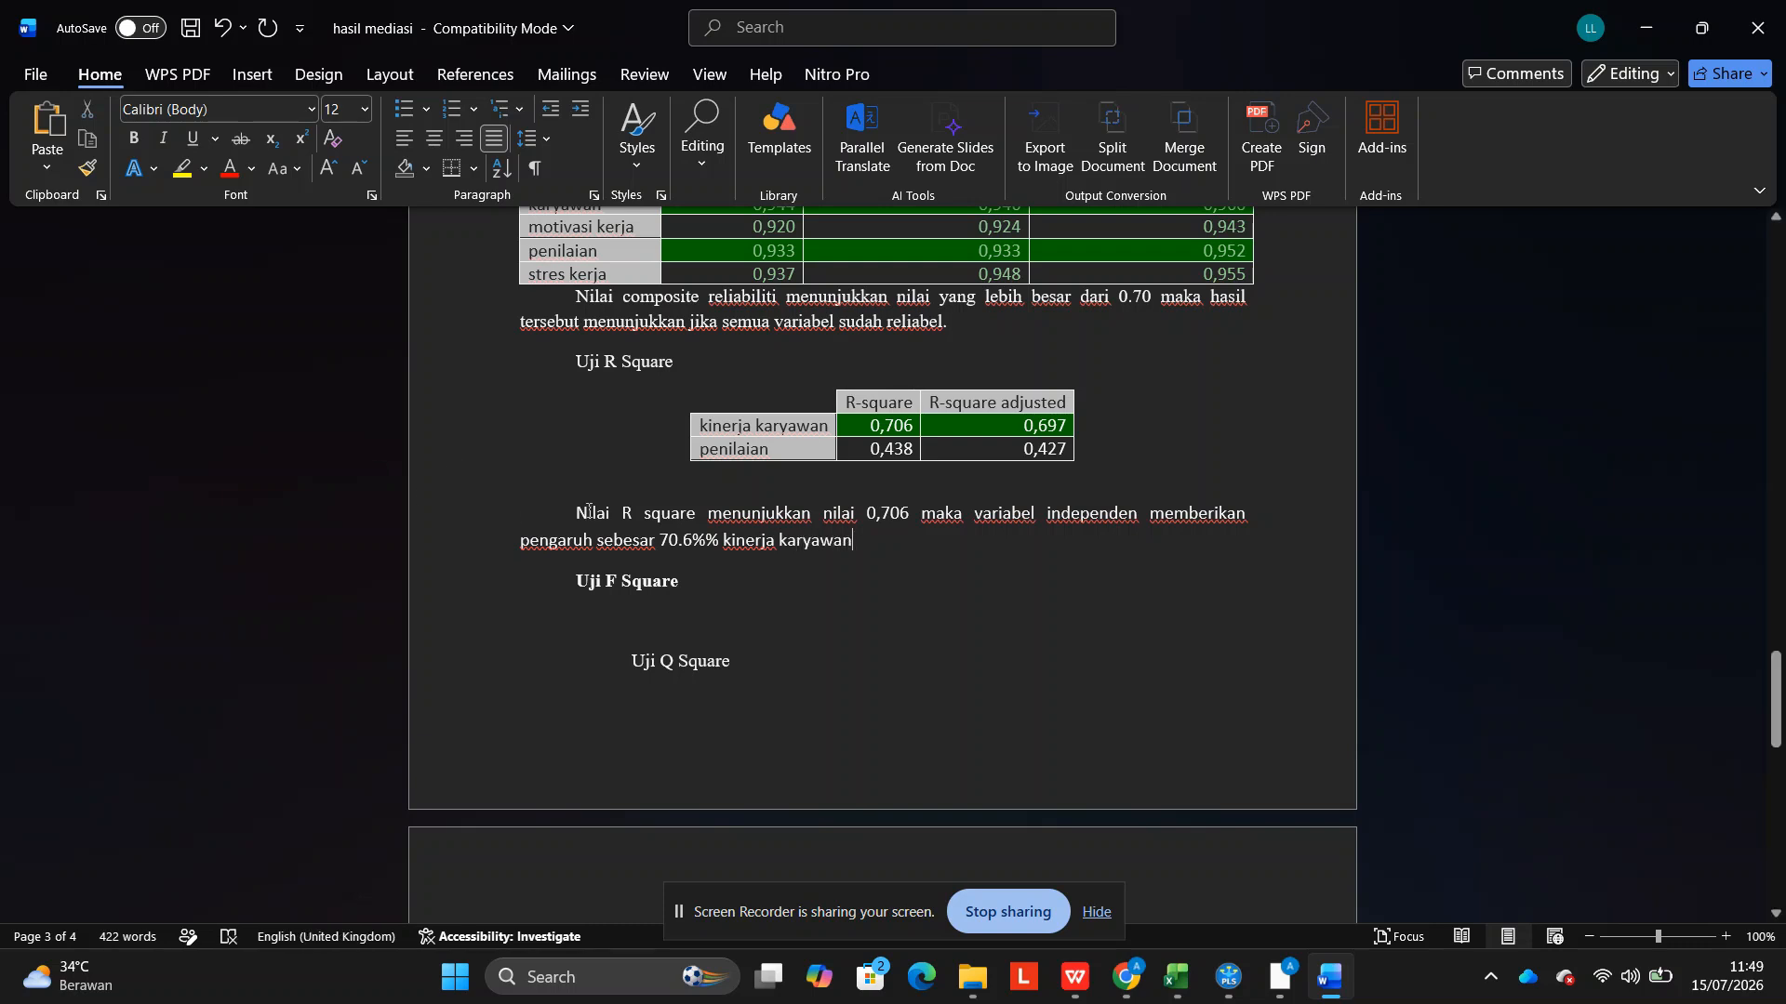
Duplicate the R square sentence as a new paragraph directly below the original.
drag(588, 511, 861, 538)
key(ctrl+c)
click(879, 541)
key(Return)
key(ctrl+v)
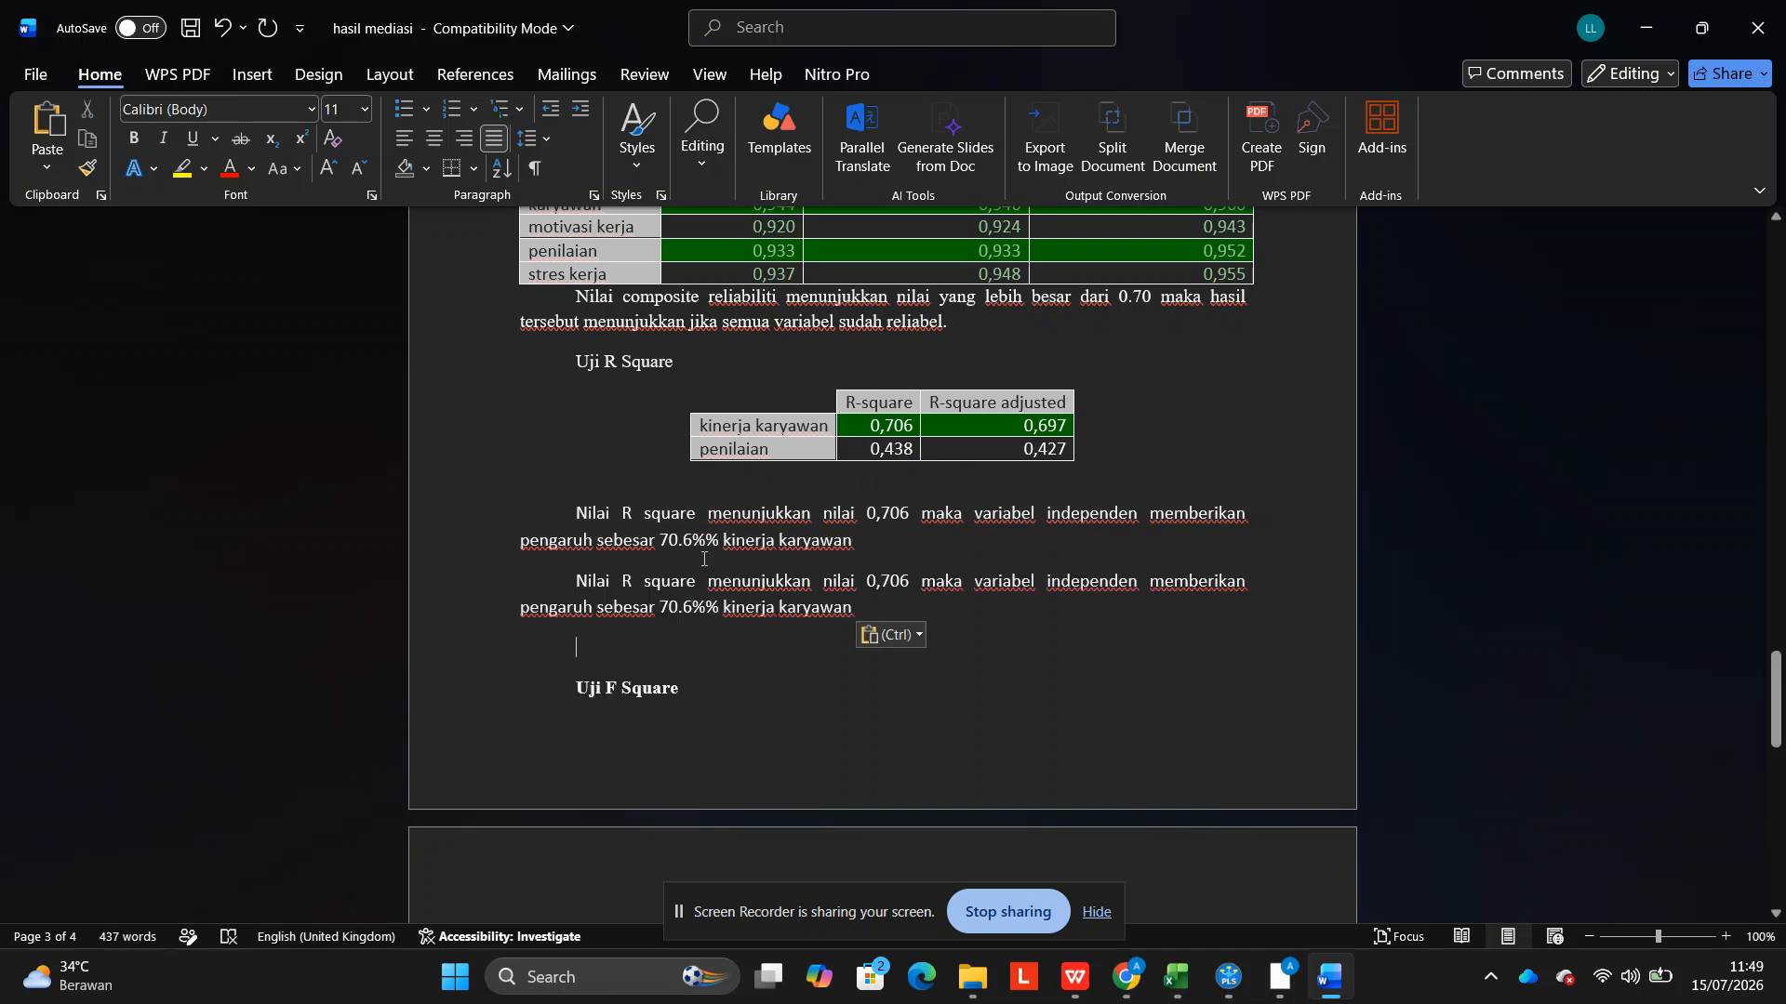
Edit the duplicated R square sentence to state the value 0.438, an influence of 43.8% and the variable "penilaian".
double_click(893, 579)
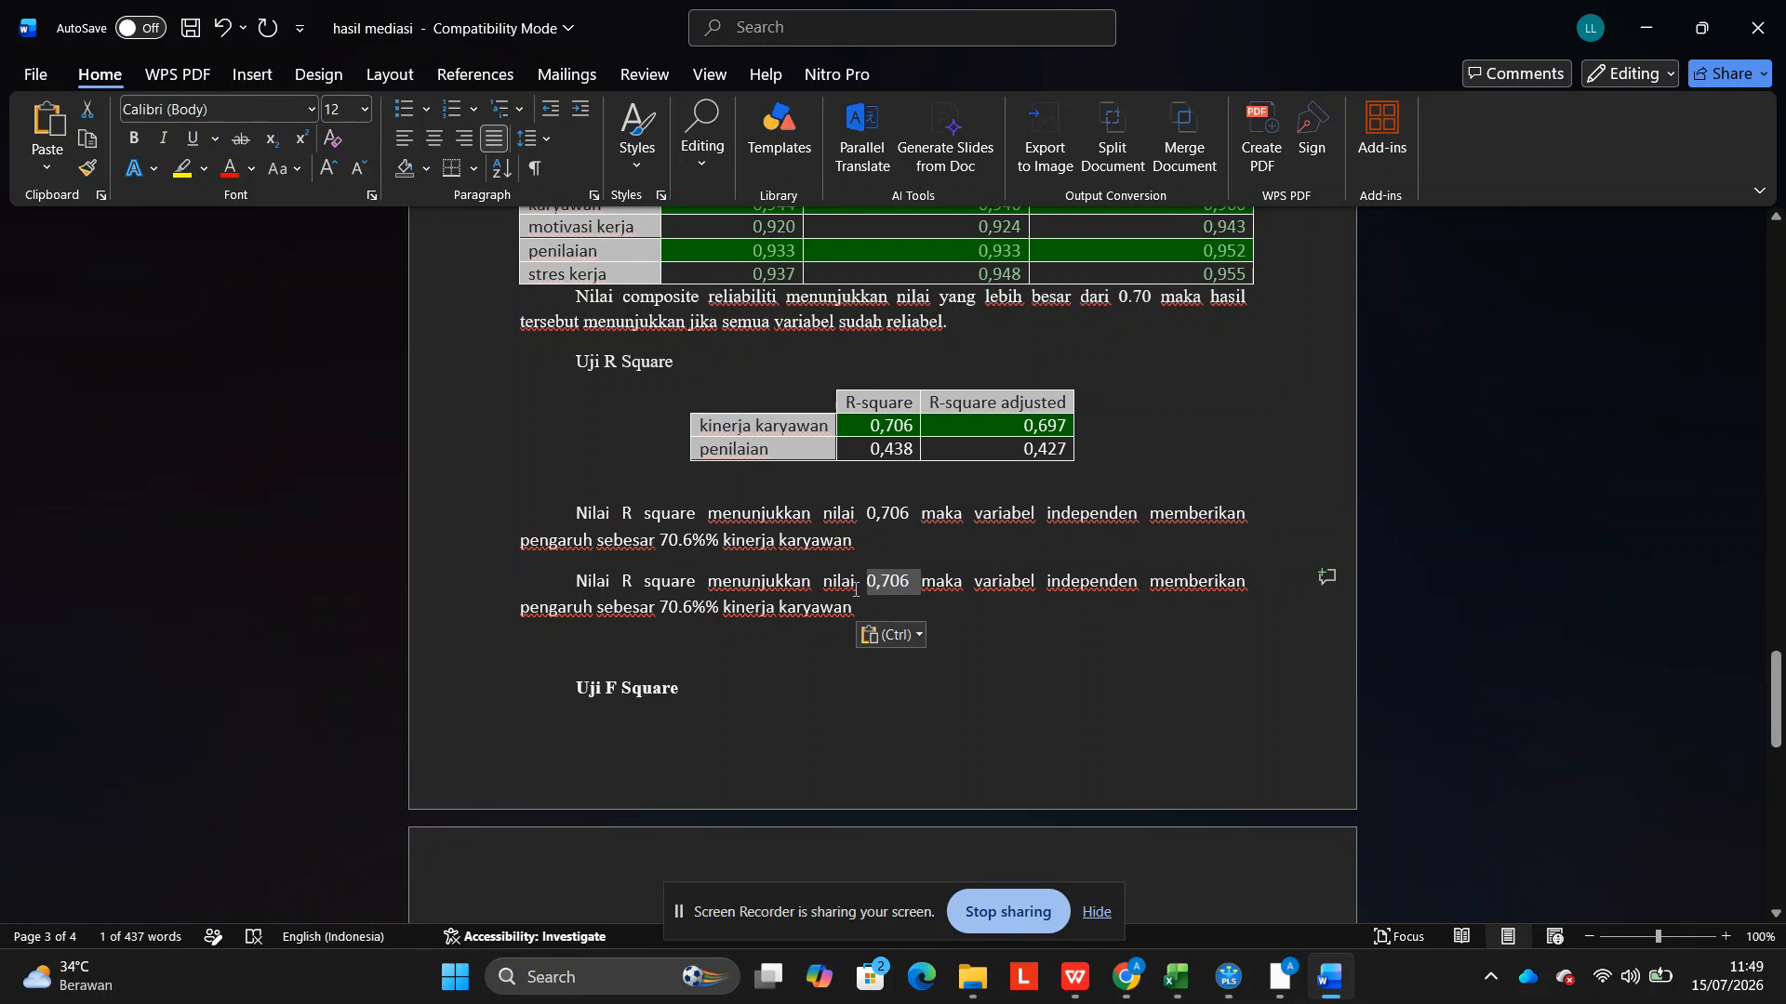
text(0.438)
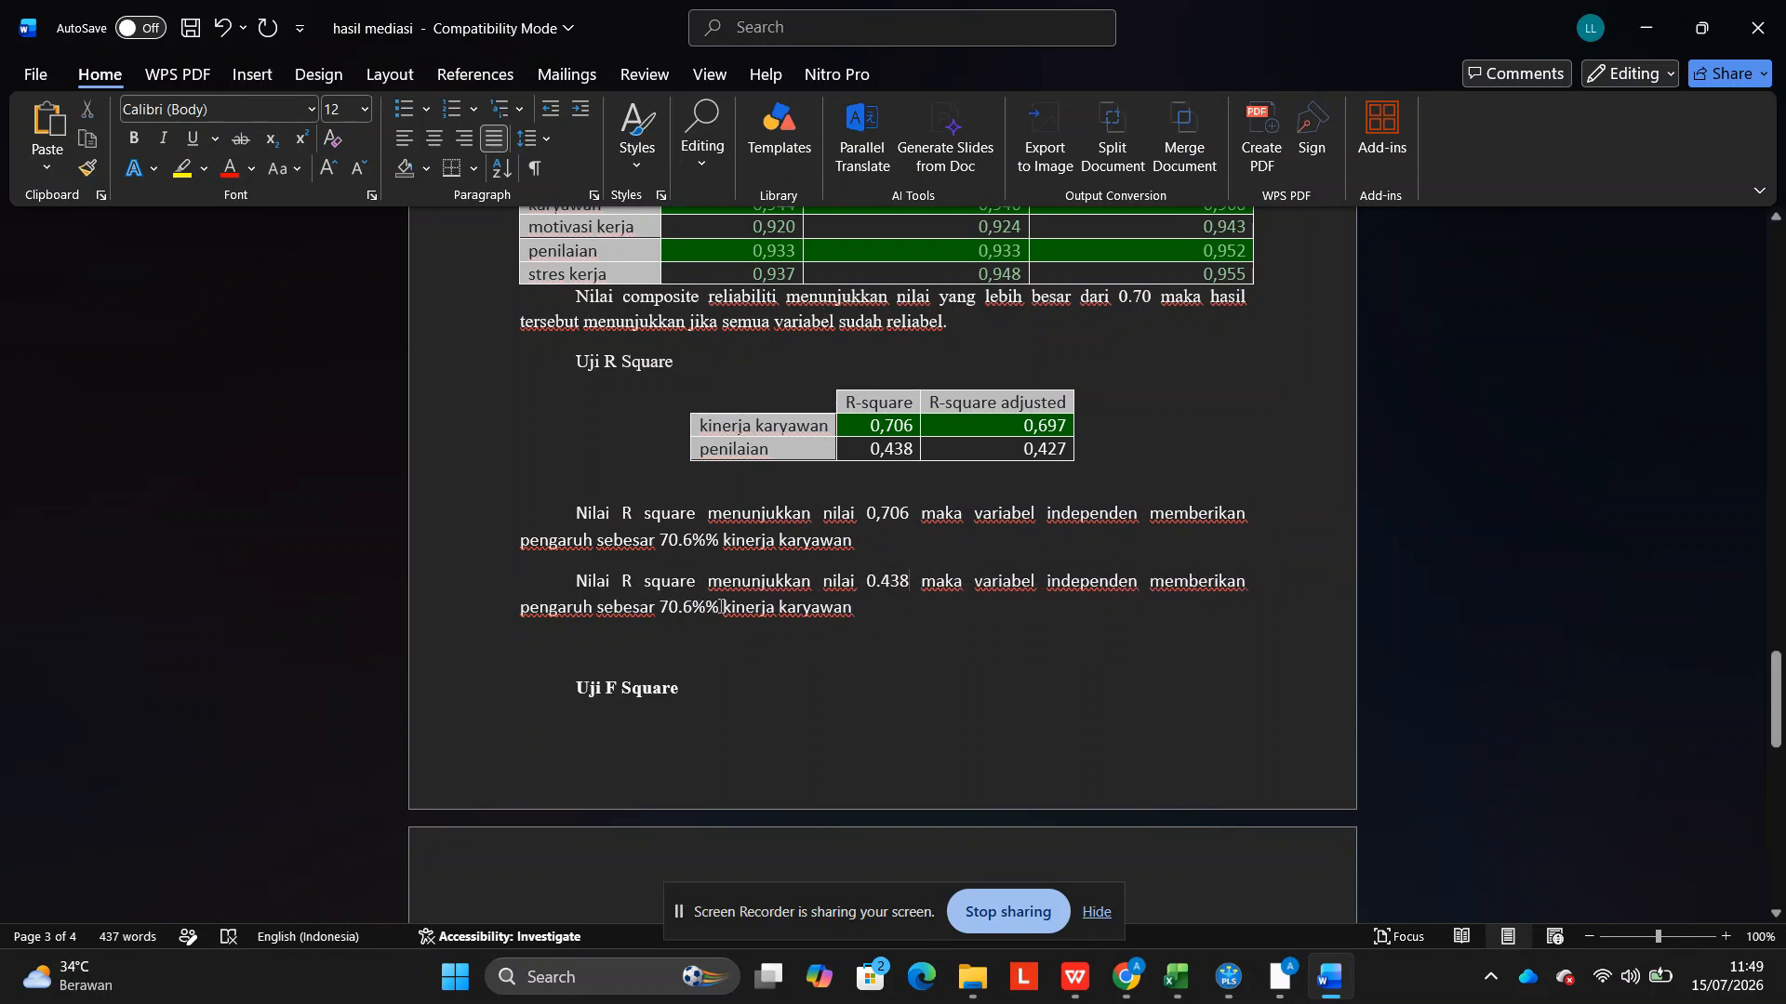
click(692, 607)
key(BackSpace)
key(BackSpace)
key(BackSpace)
key(BackSpace)
text(43.8)
drag(874, 616, 723, 609)
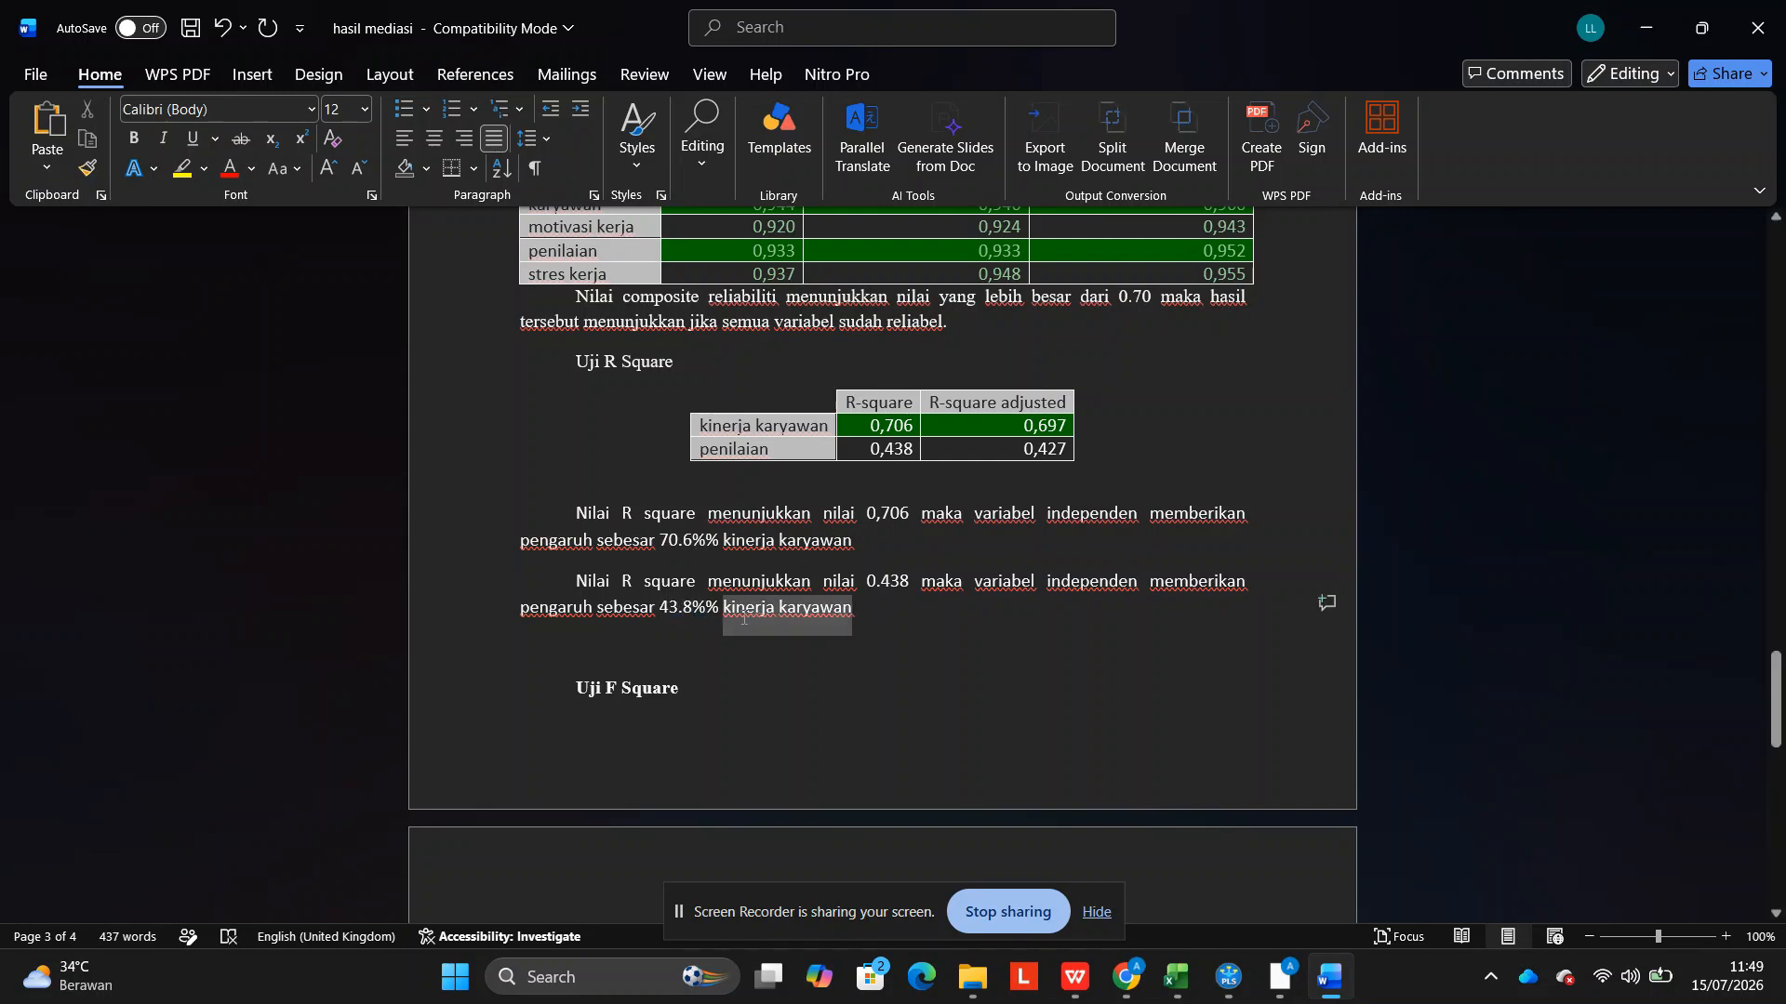
text(penilai)
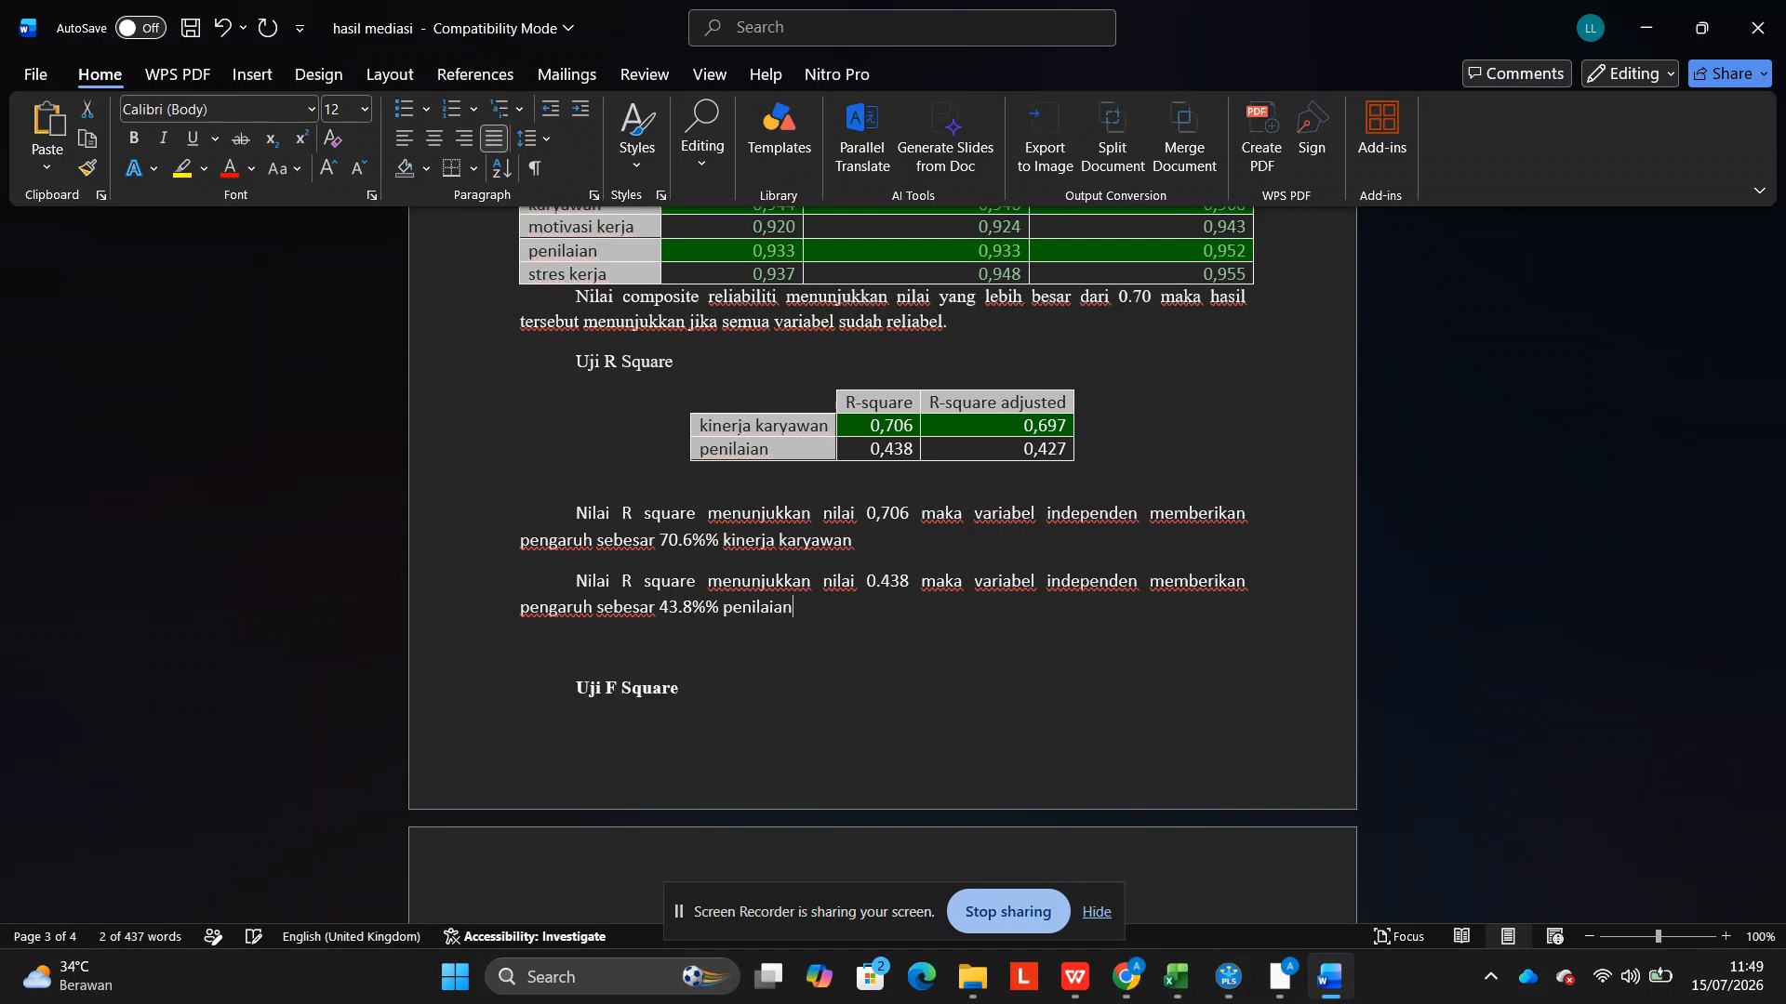
Insert empty lines below the Uji F Square heading to make room for its table.
scroll(642, 431, down, 3)
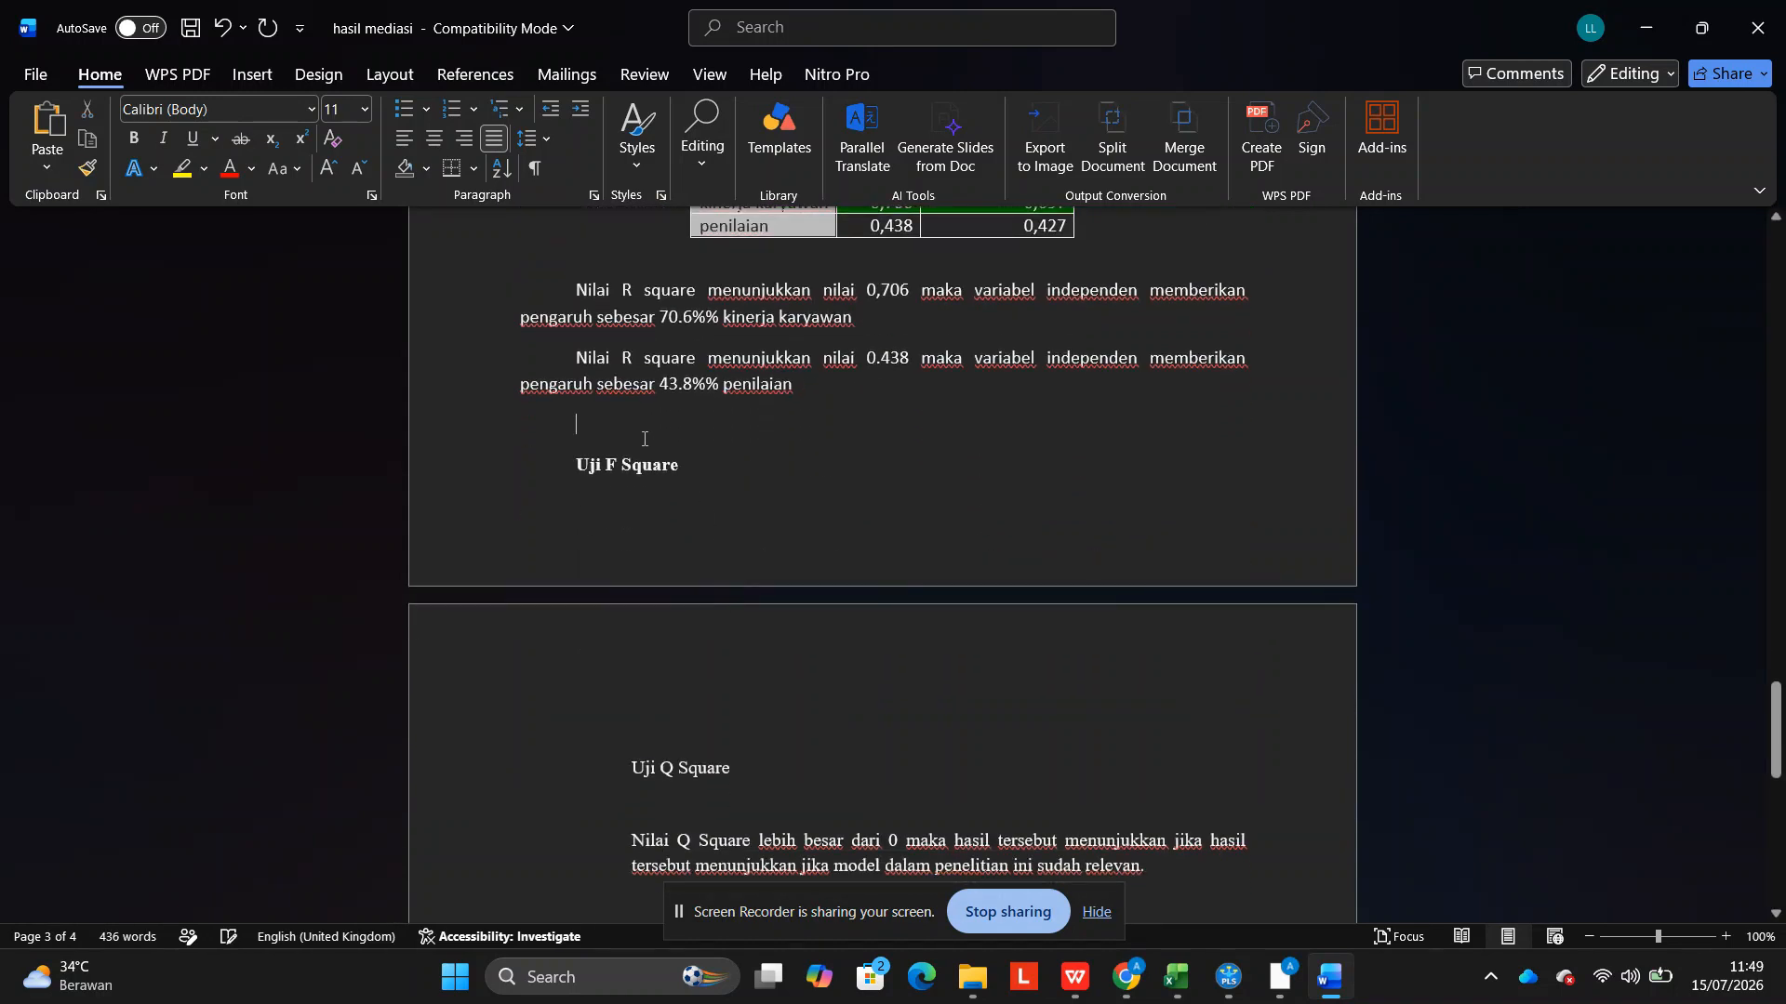
scroll(644, 439, down, 5)
scroll(688, 492, up, 3)
click(734, 457)
key(Return)
key(Return)
key(Return)
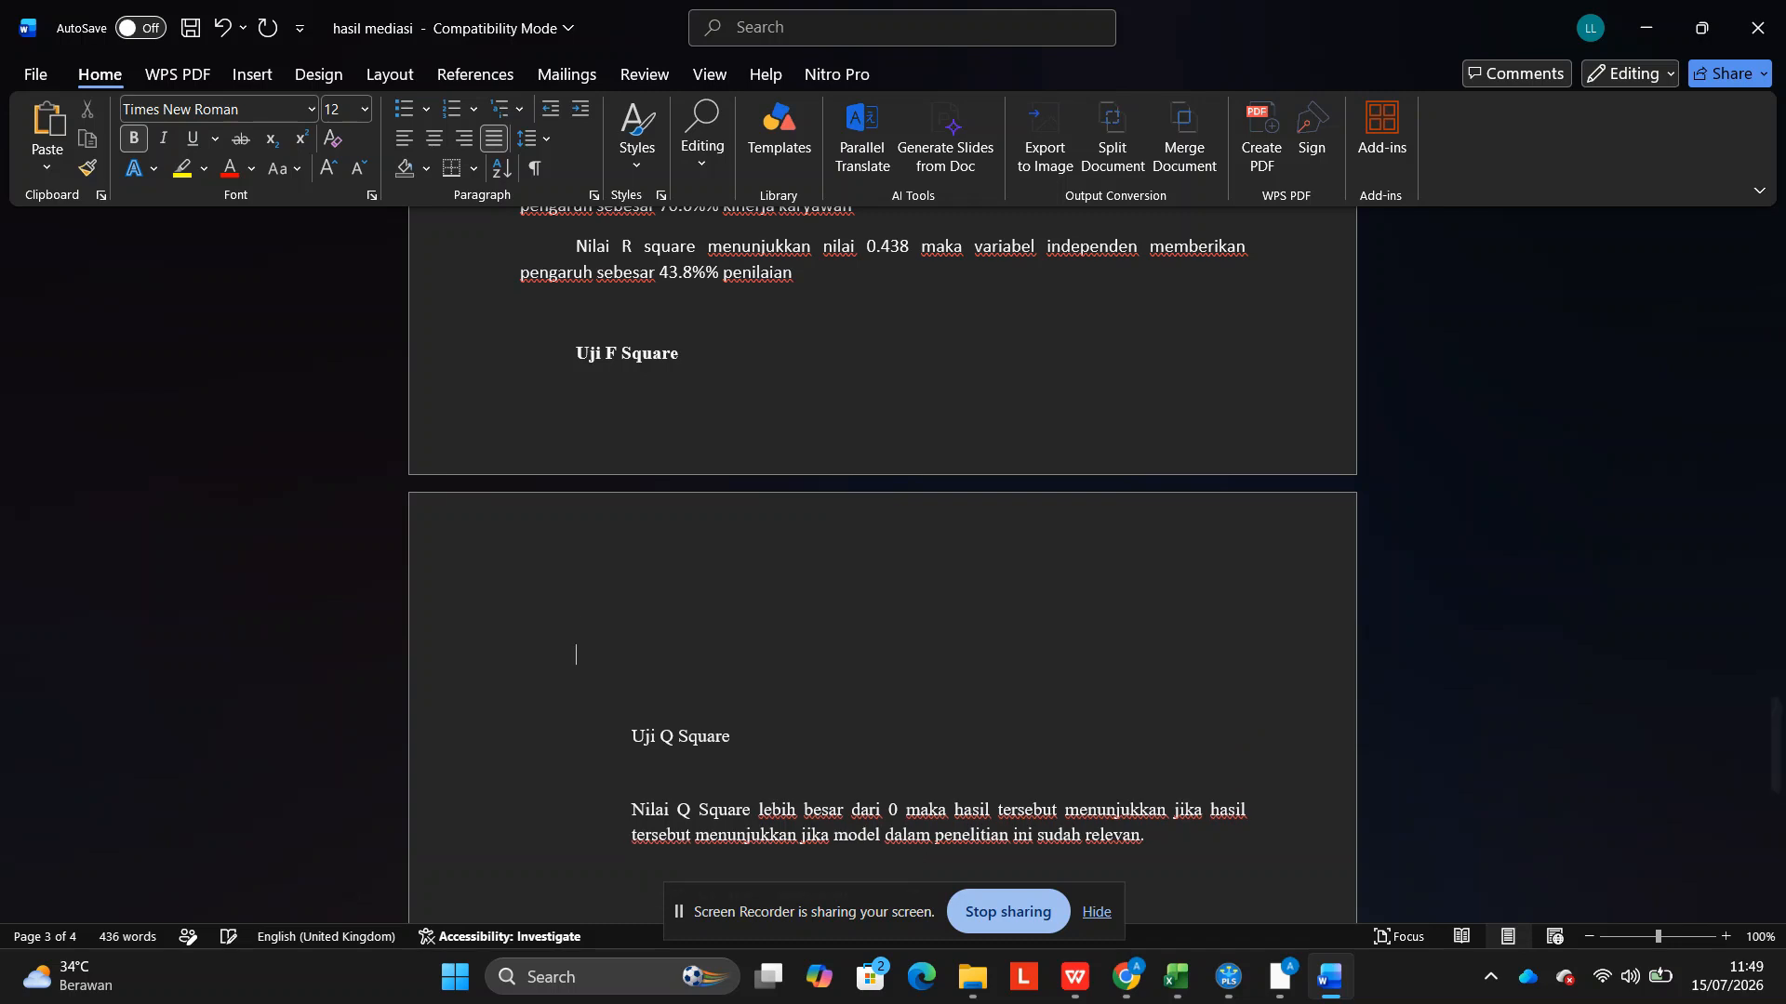
Copy the f-square List table from algoritm.xlsx in WPS Office and paste it below the Uji F Square heading in the Word report.
click(1178, 977)
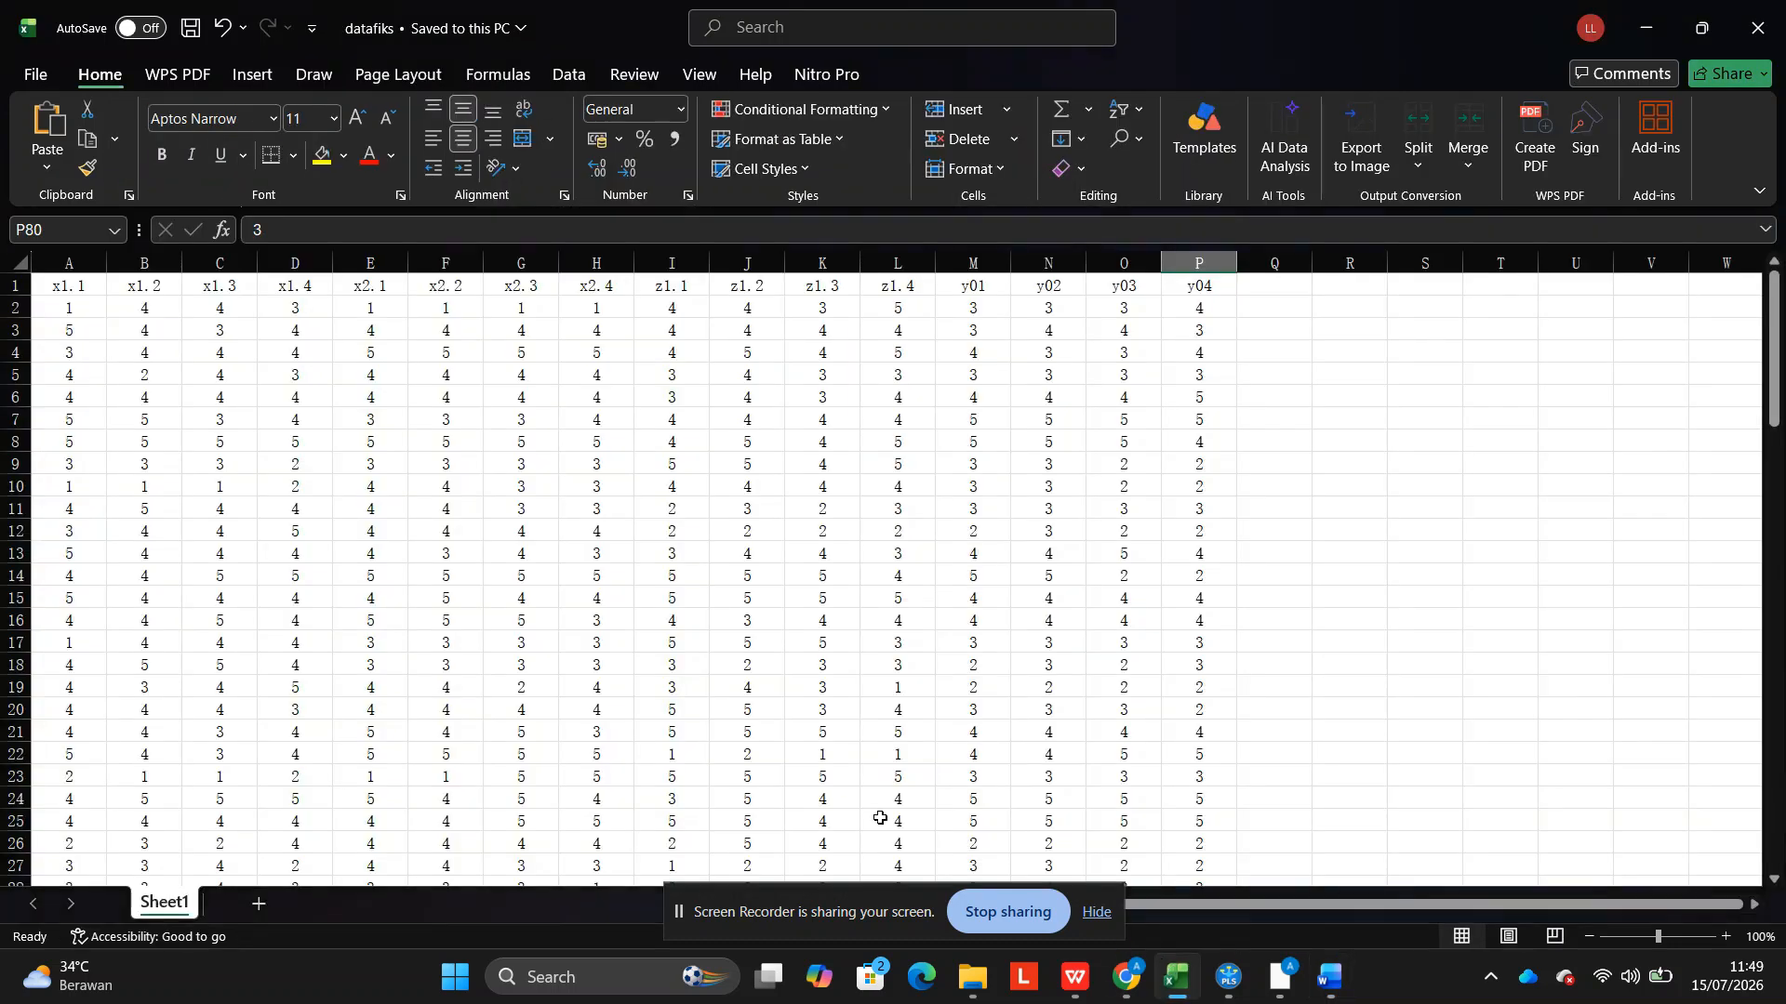
click(1079, 979)
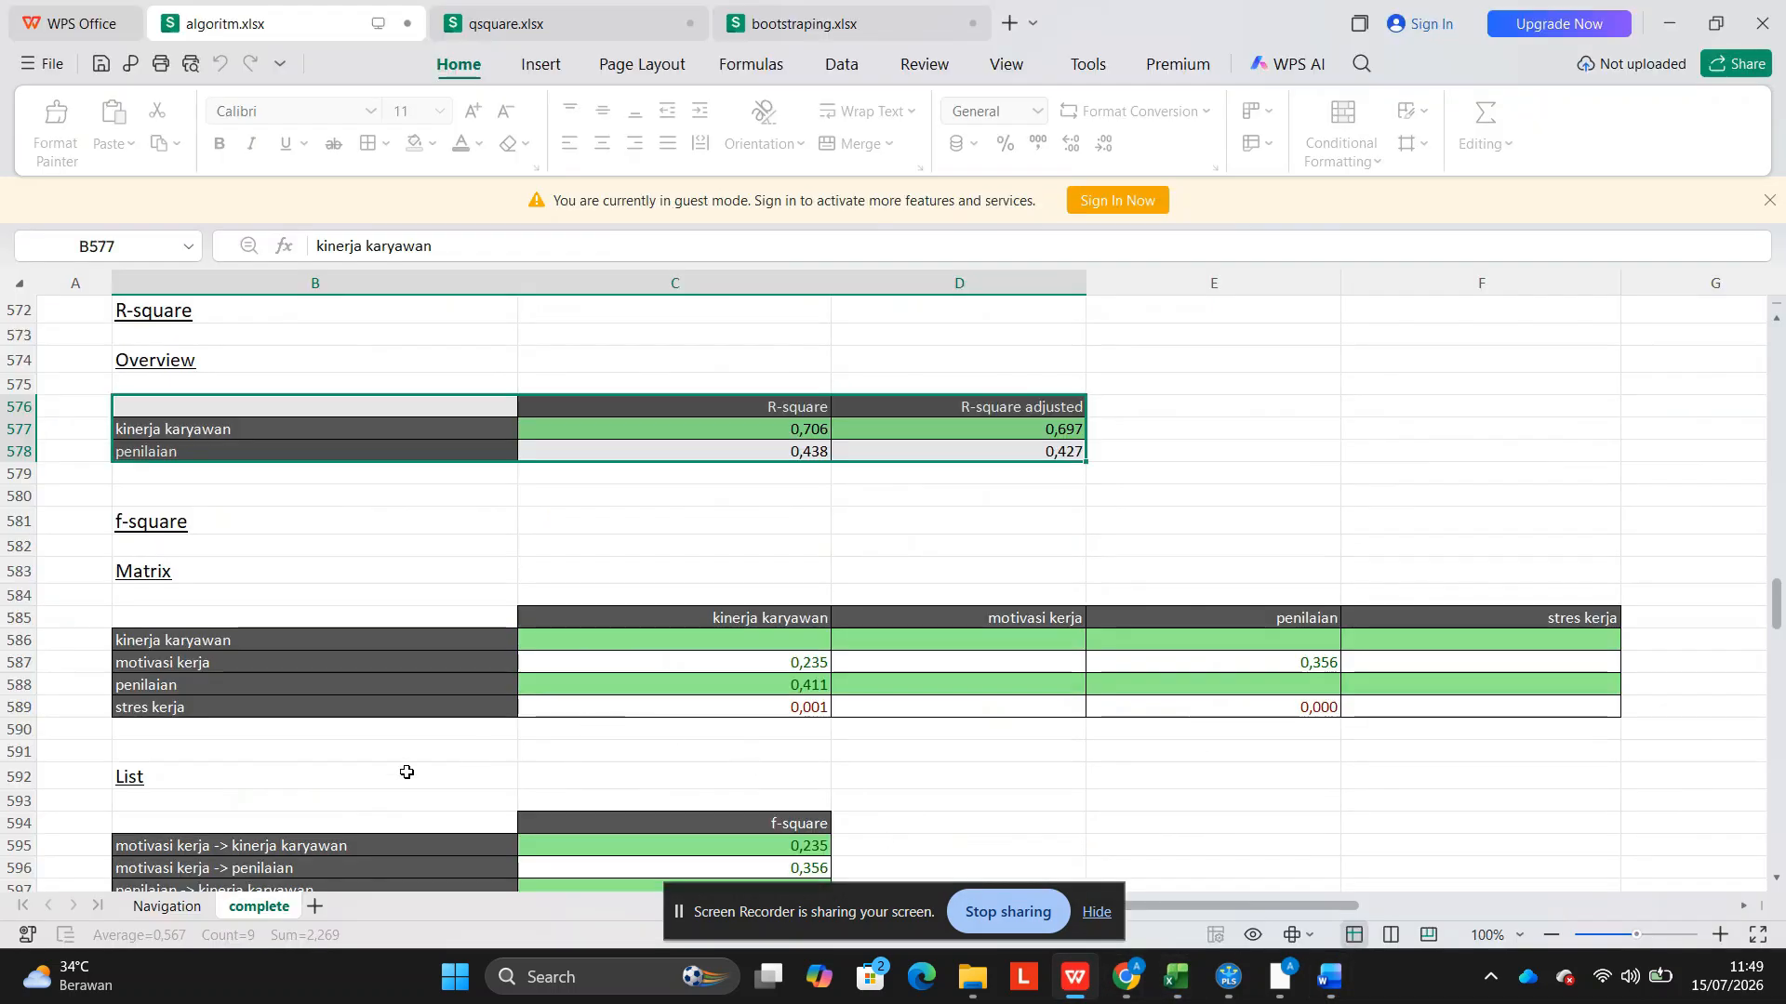
scroll(283, 700, down, 3)
drag(288, 633, 764, 749)
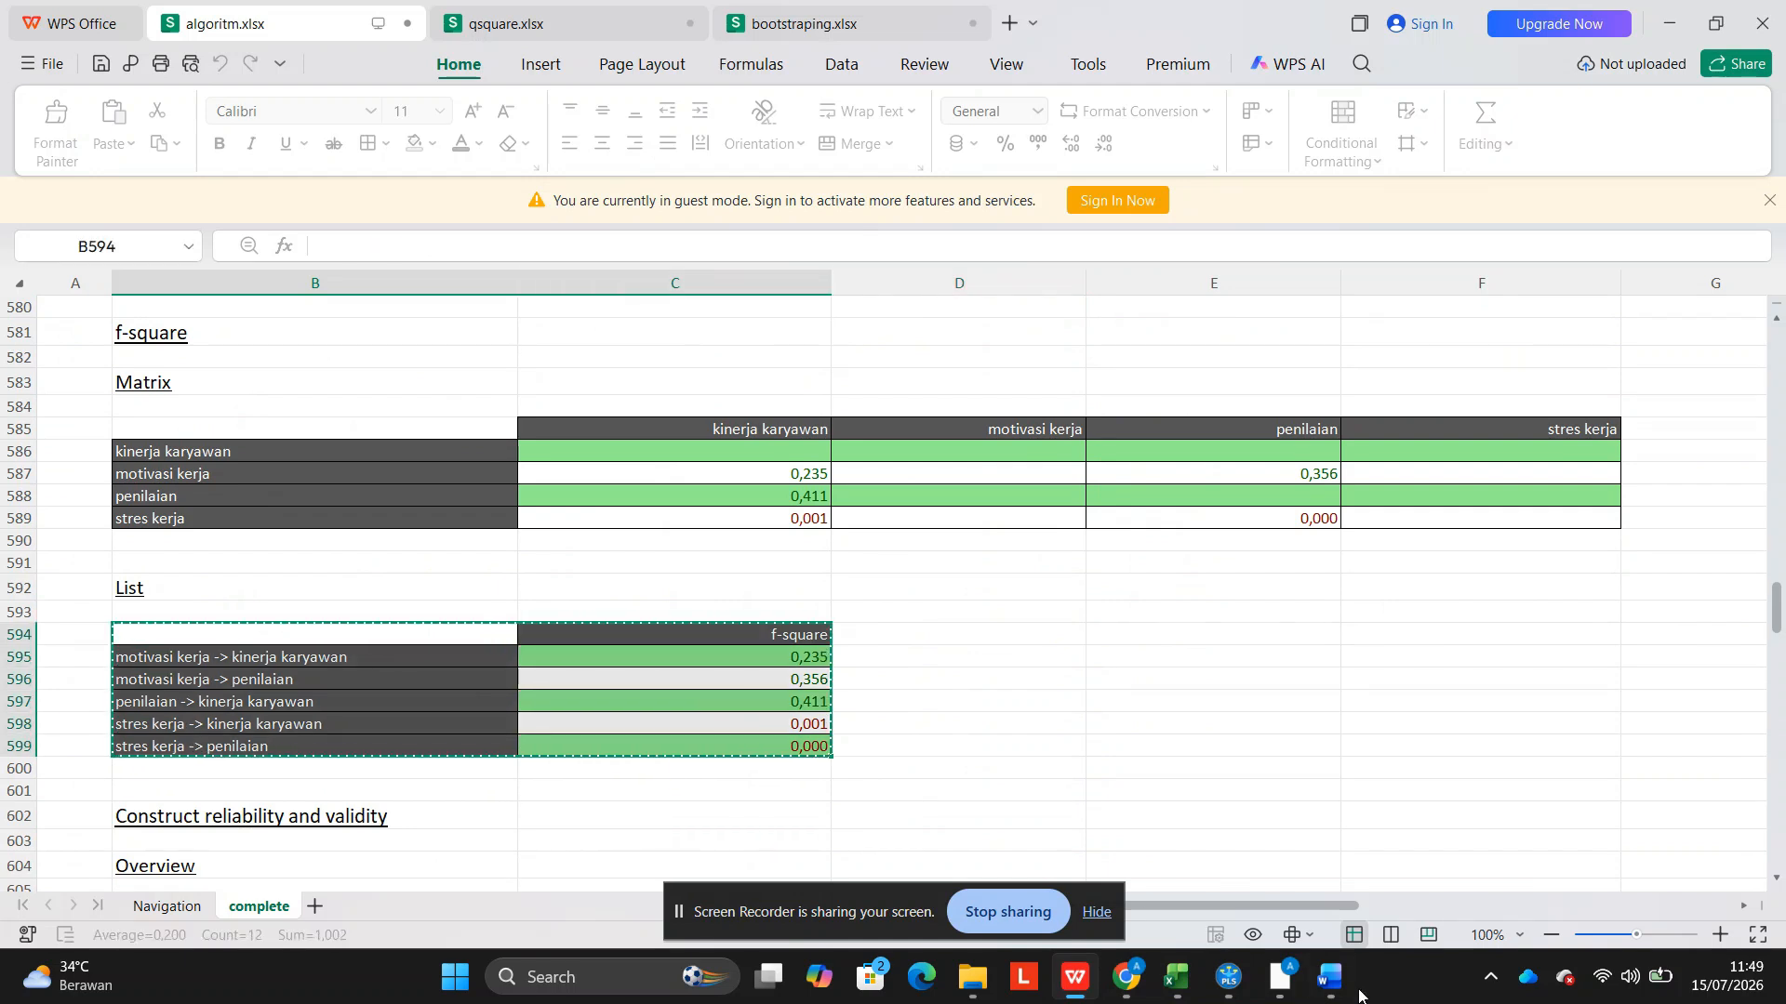
click(1342, 989)
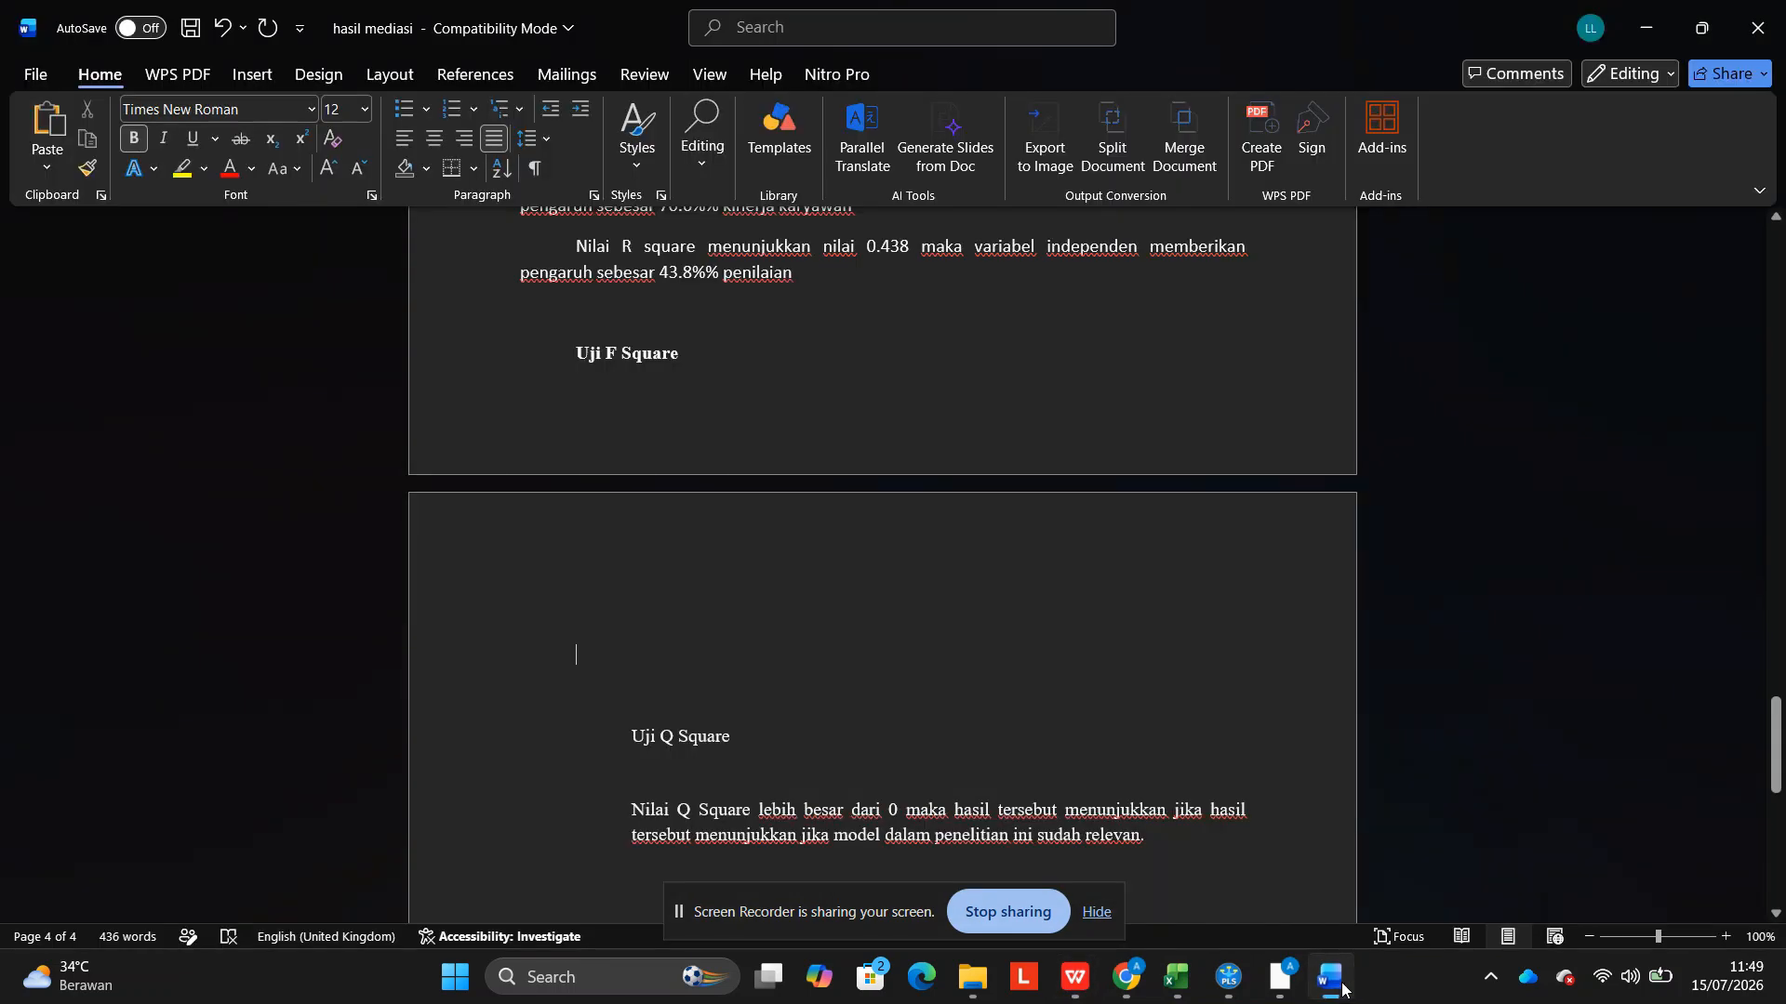
Autofit the pasted f-square table to its contents.
click(508, 634)
click(1073, 82)
click(895, 169)
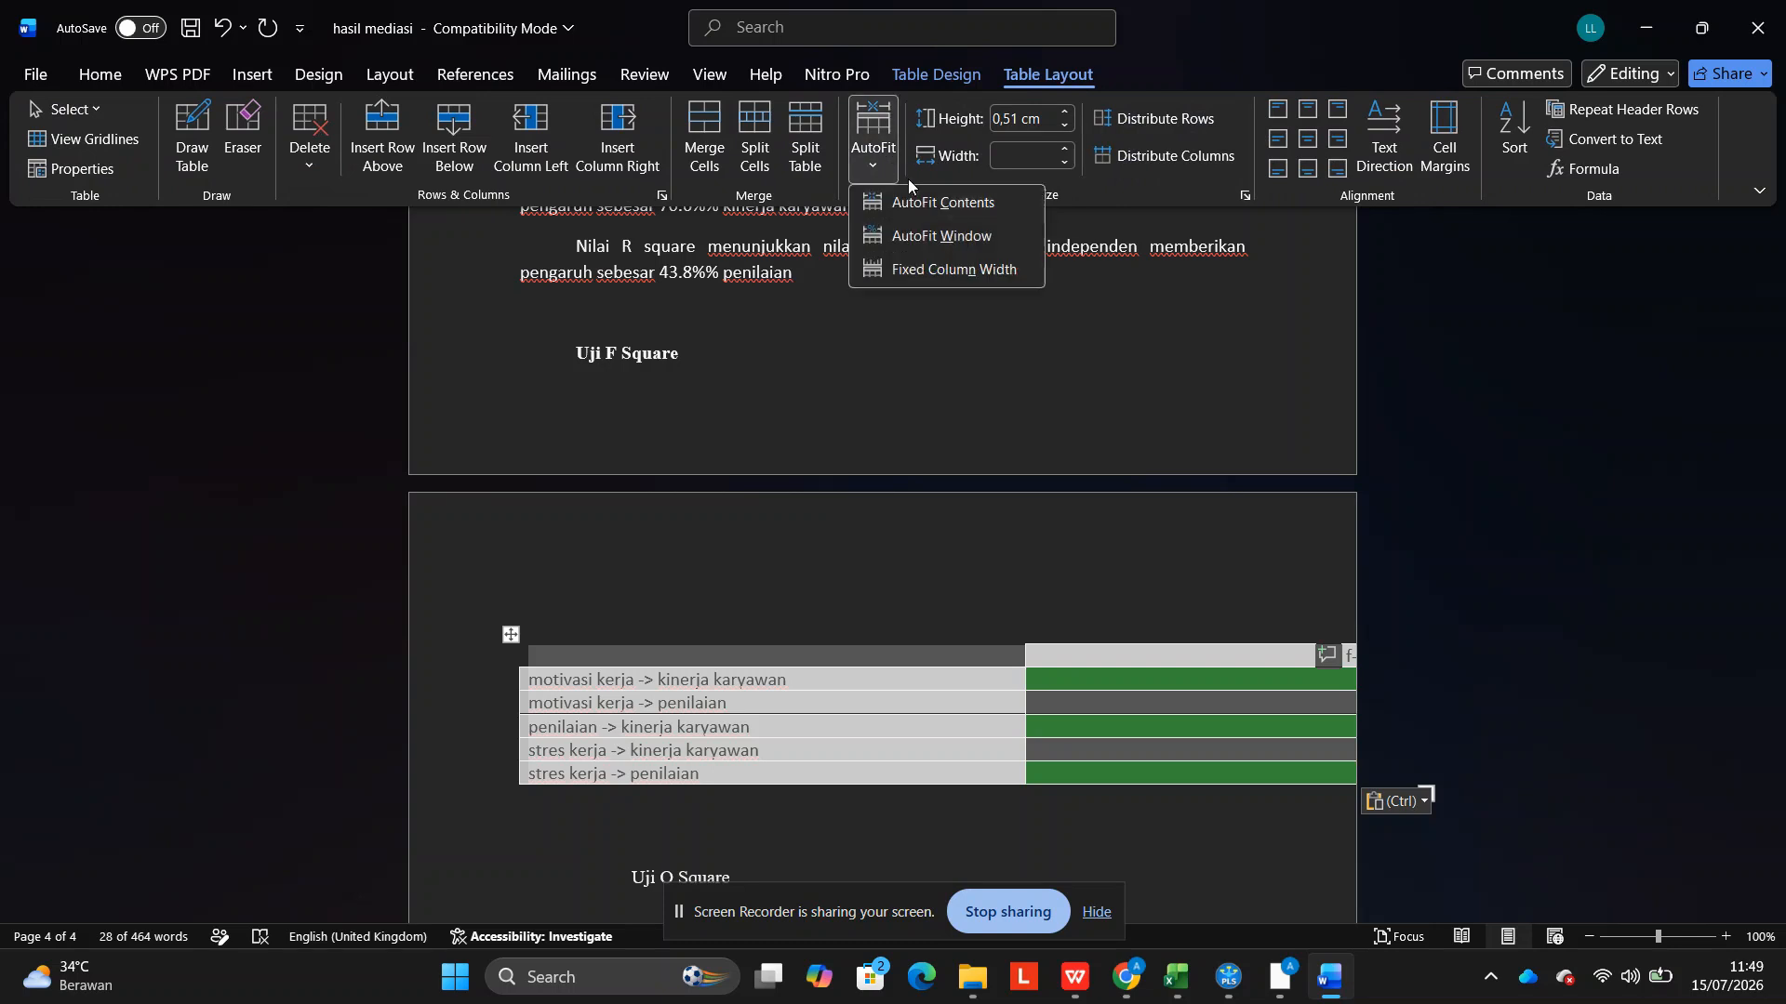
click(942, 202)
scroll(1028, 598, down, 3)
Insert a new column to the right of the f-square values.
click(863, 584)
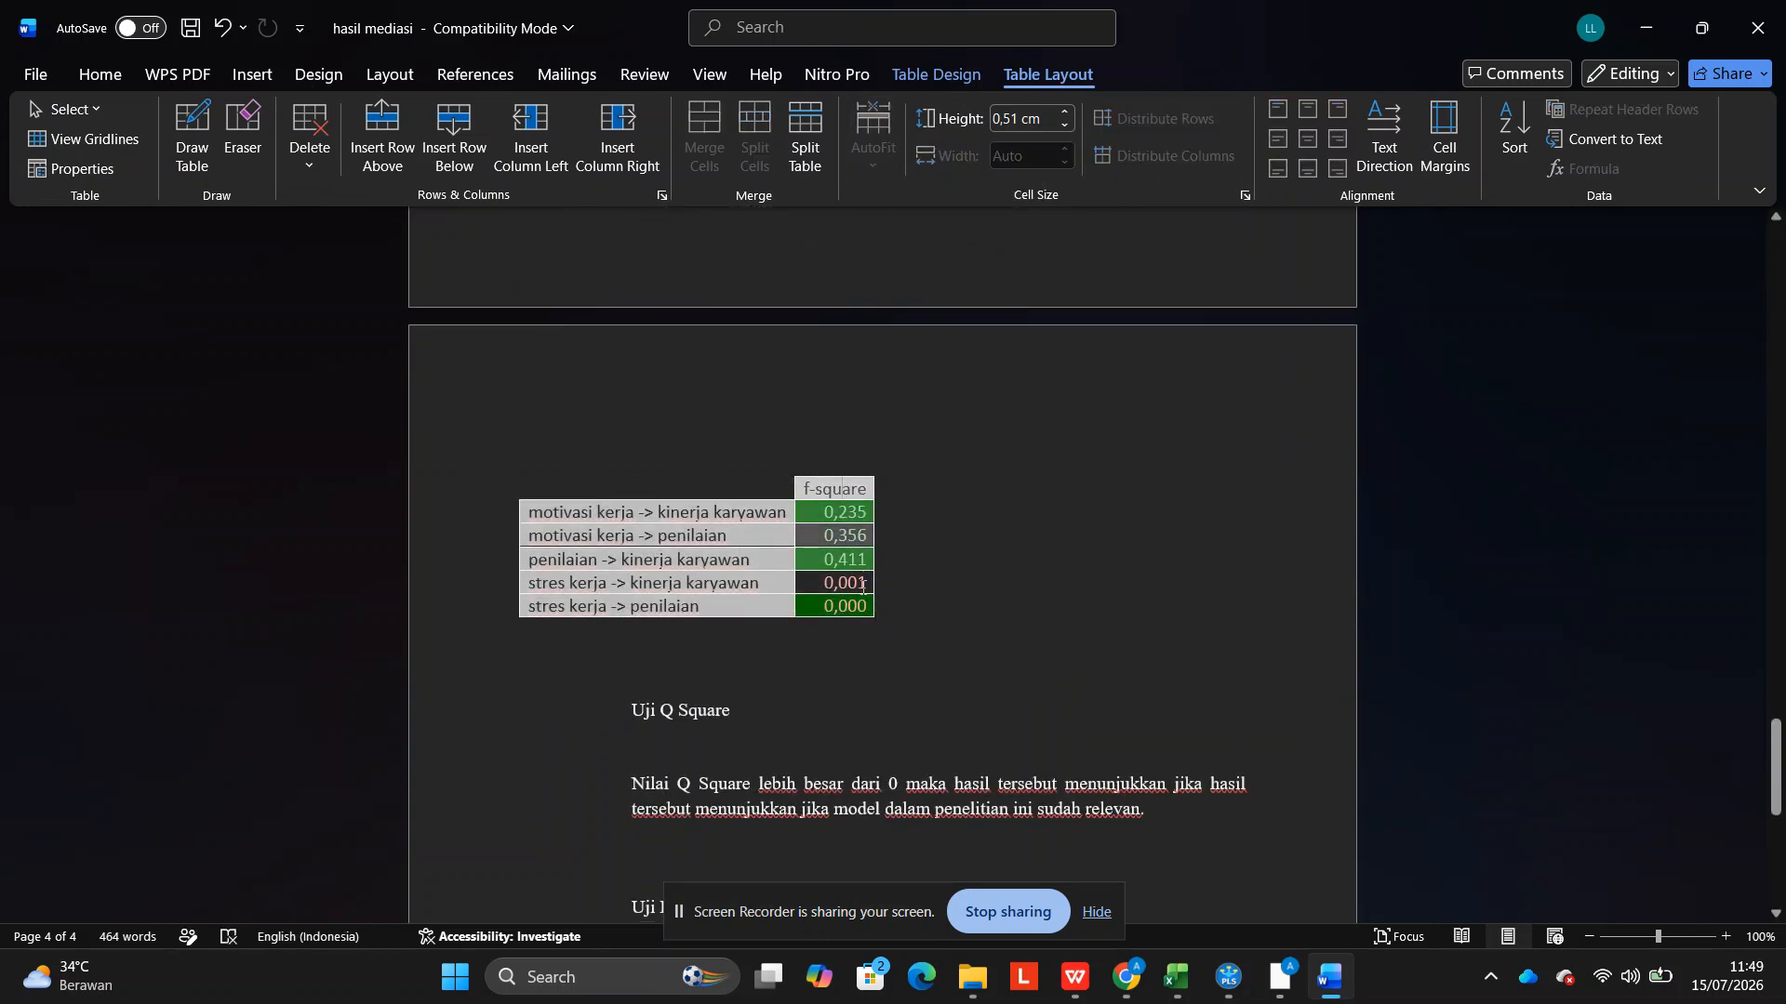
drag(863, 587, 861, 607)
right_click(845, 537)
mouse_move(1063, 238)
click(1163, 270)
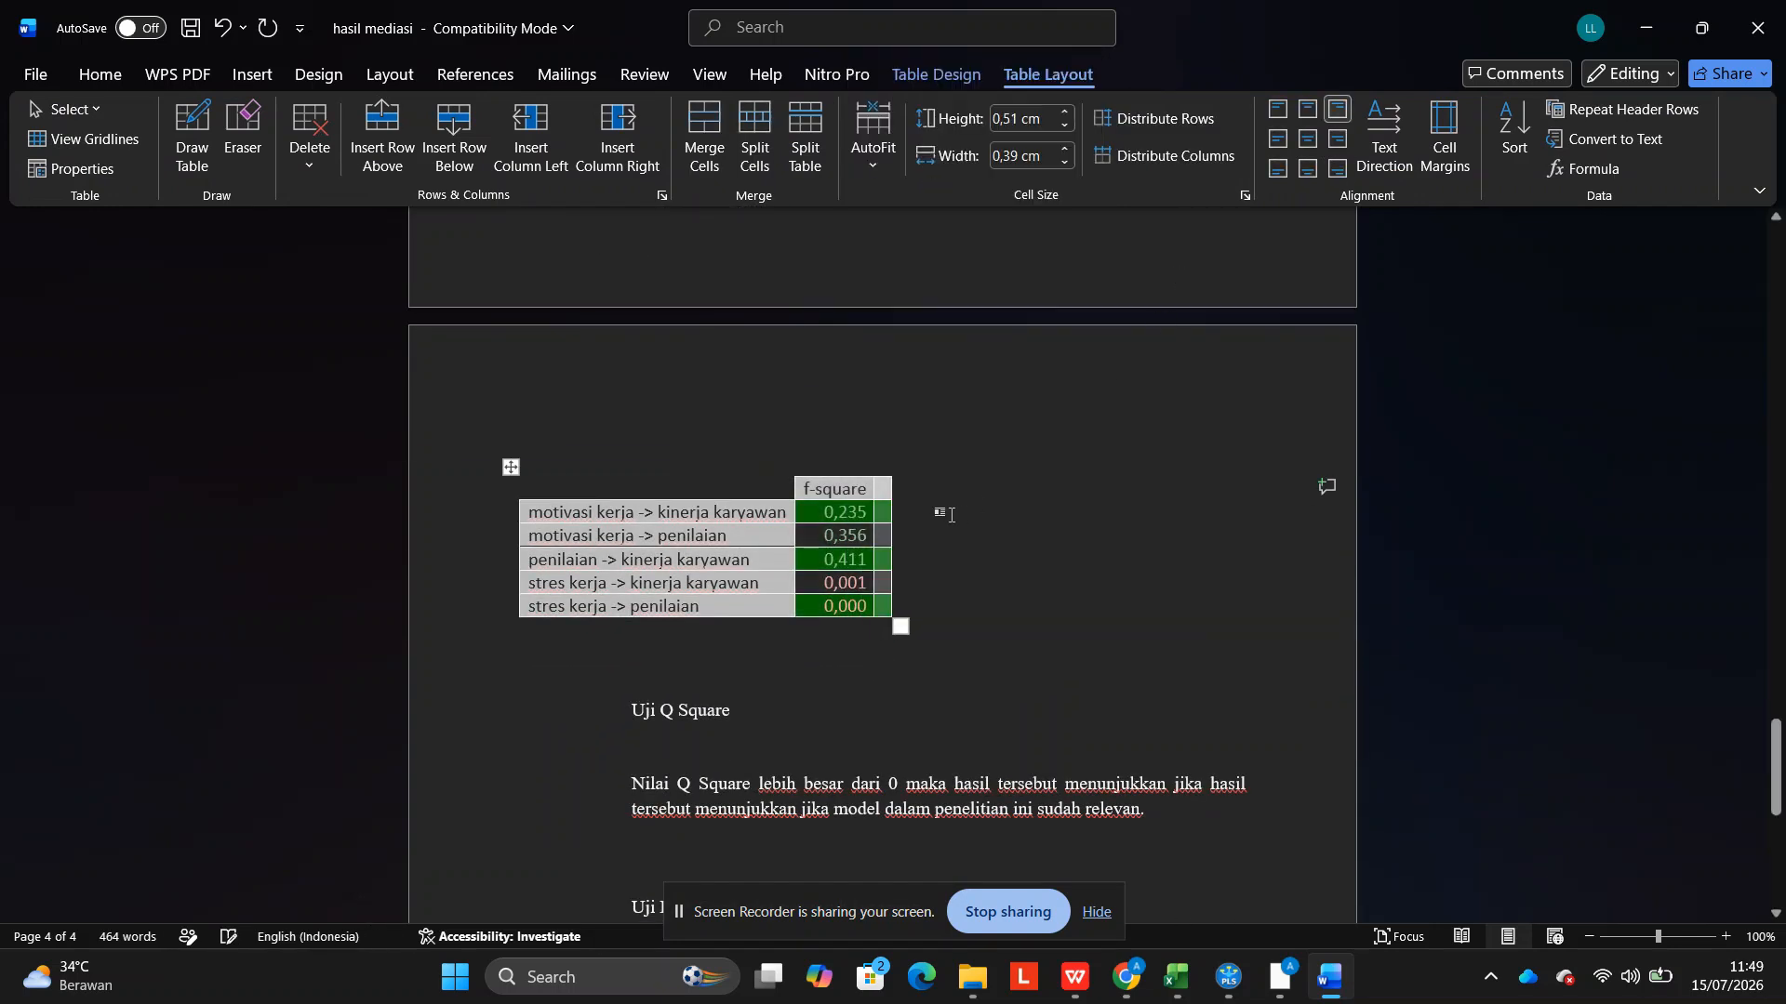
Fill the new column with "Besar" for the first three relationships and "Kecil" for the two stres kerja rows.
click(885, 517)
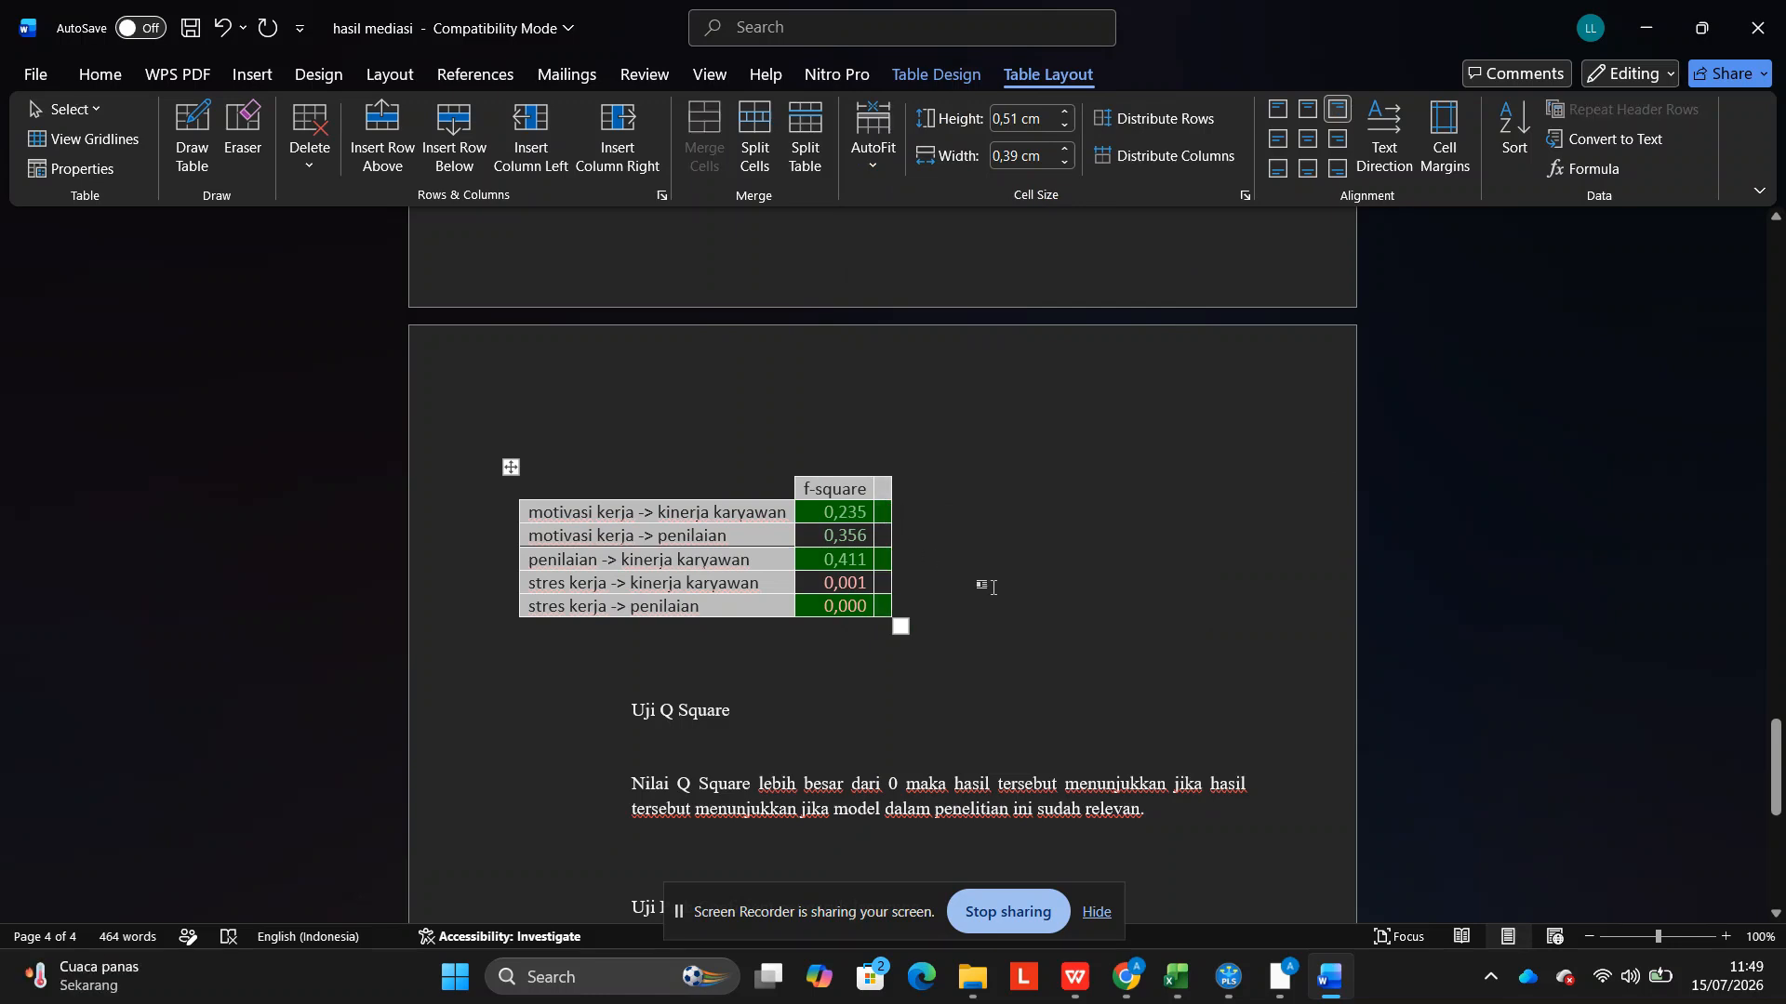
text(besar)
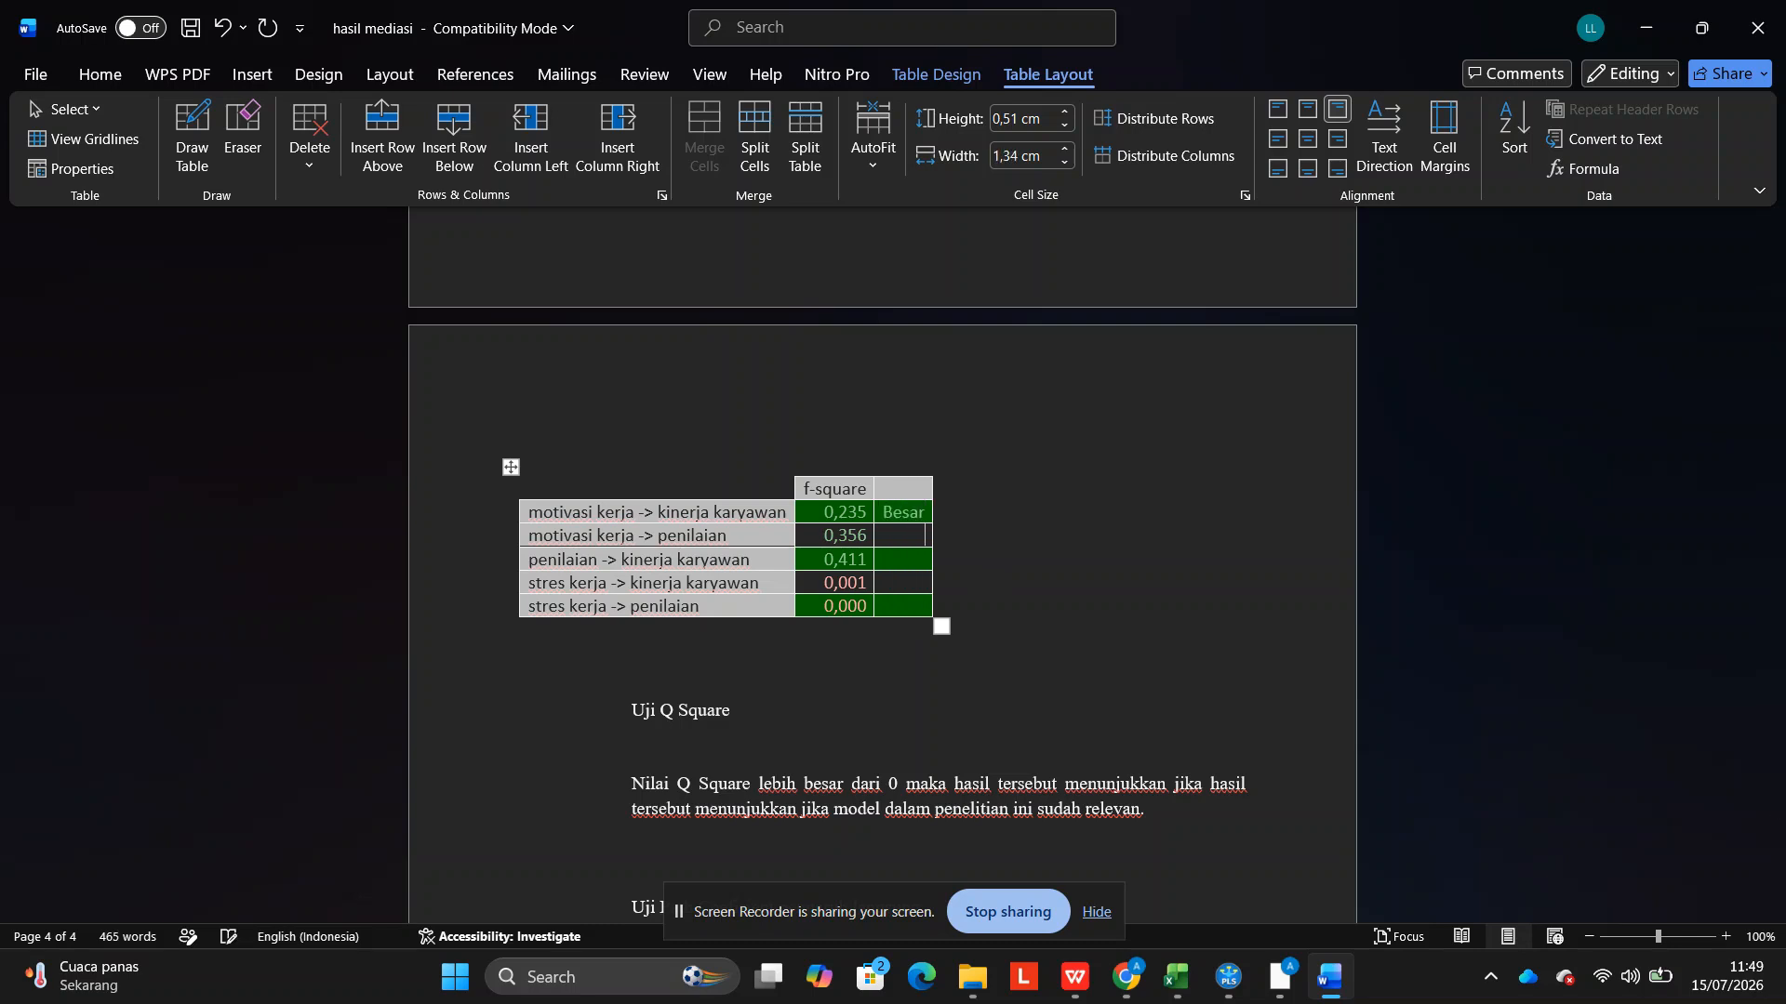
text(besar)
click(1008, 582)
text(kecil)
Centre the f-square table on the page and remove the extra empty line between it and the Uji Q Square heading.
click(510, 465)
click(100, 75)
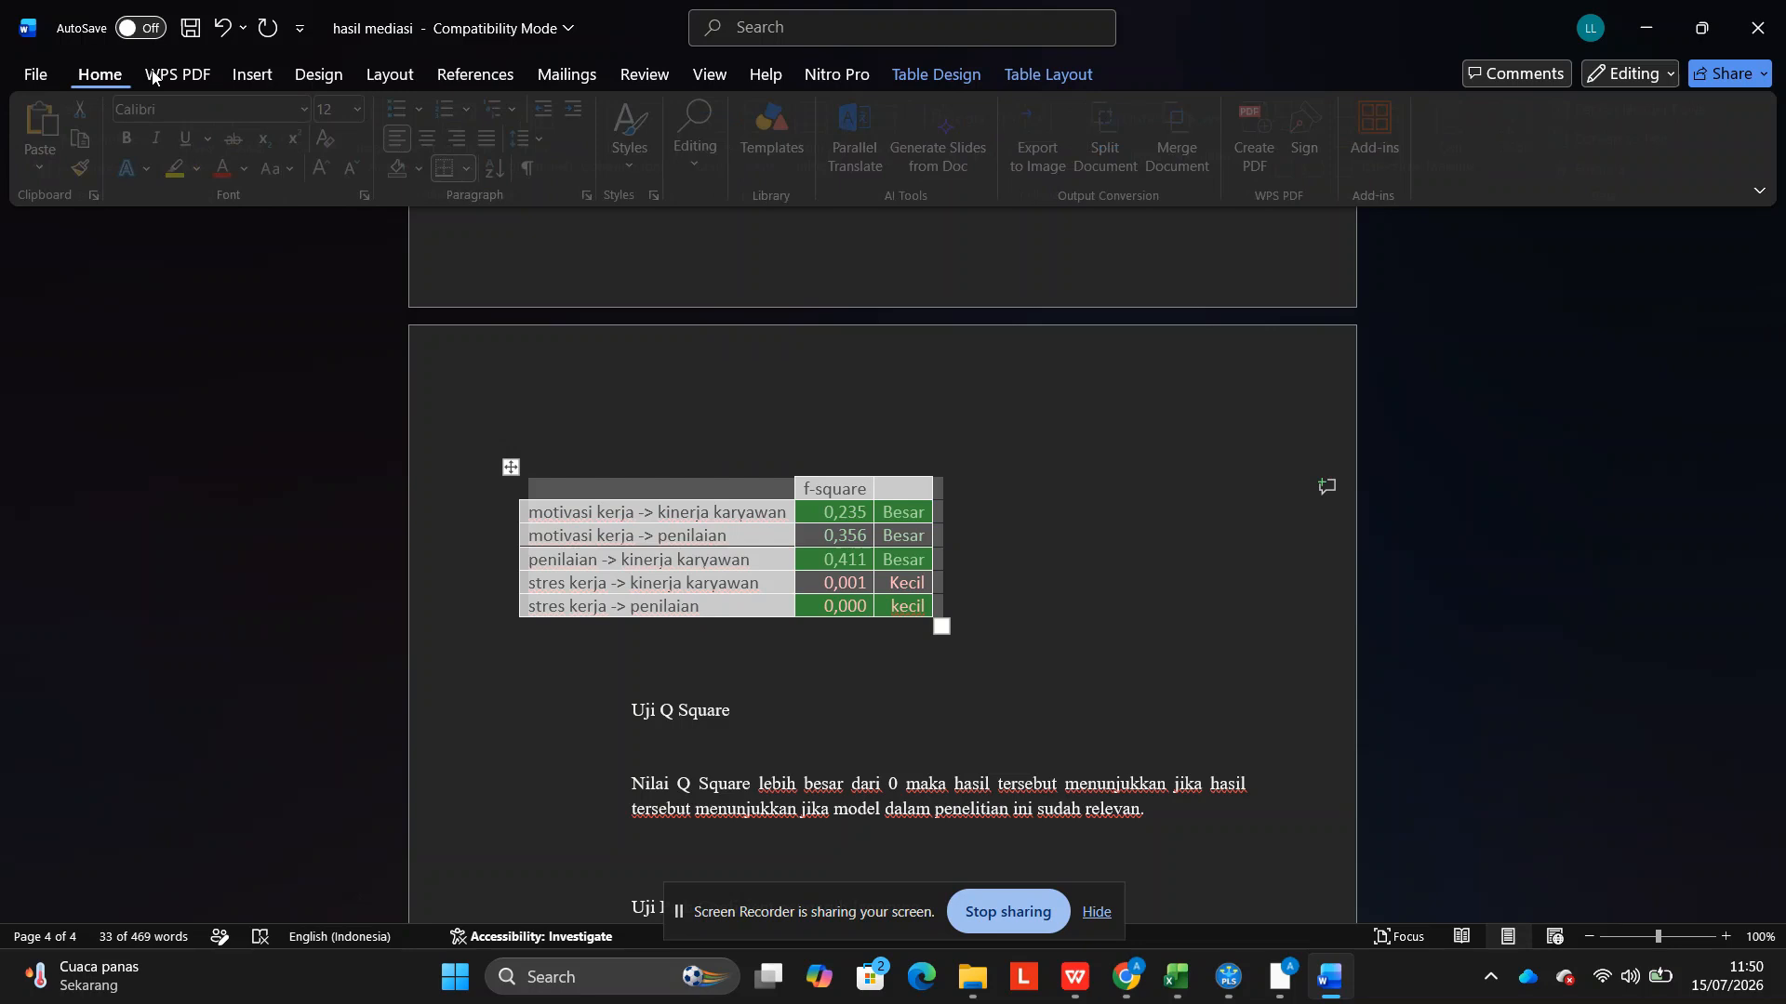
click(434, 138)
scroll(733, 372, down, 6)
click(733, 318)
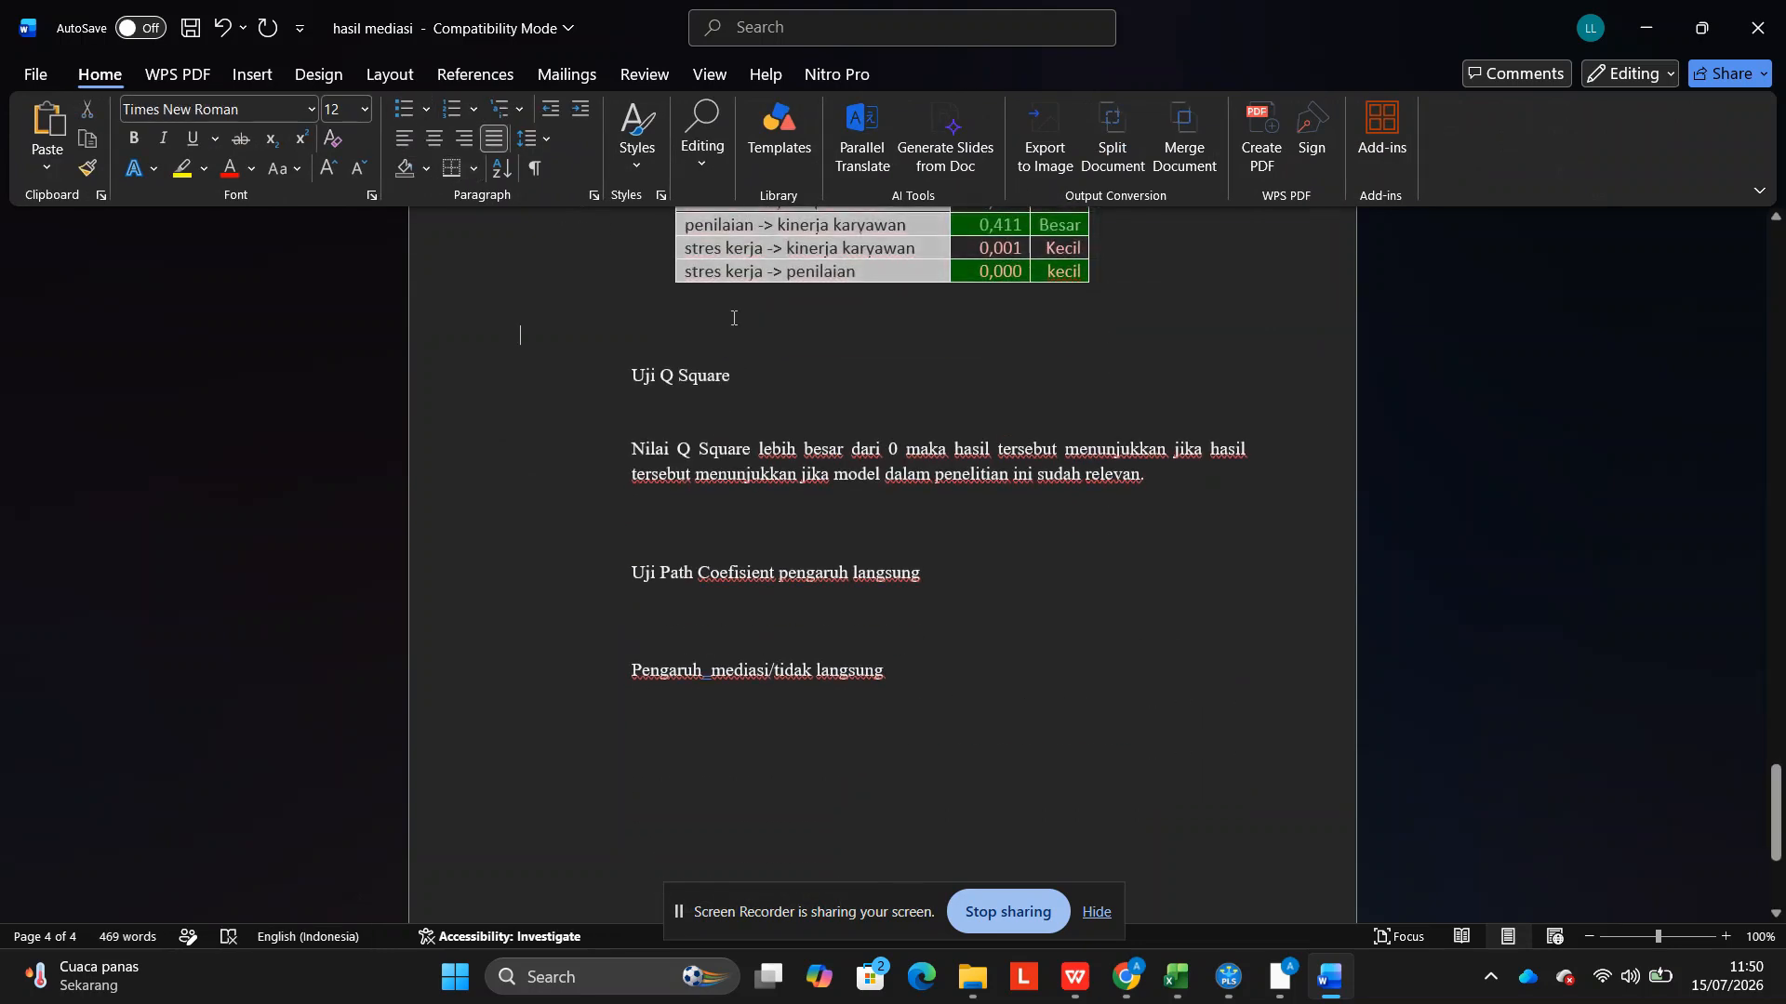
key(Delete)
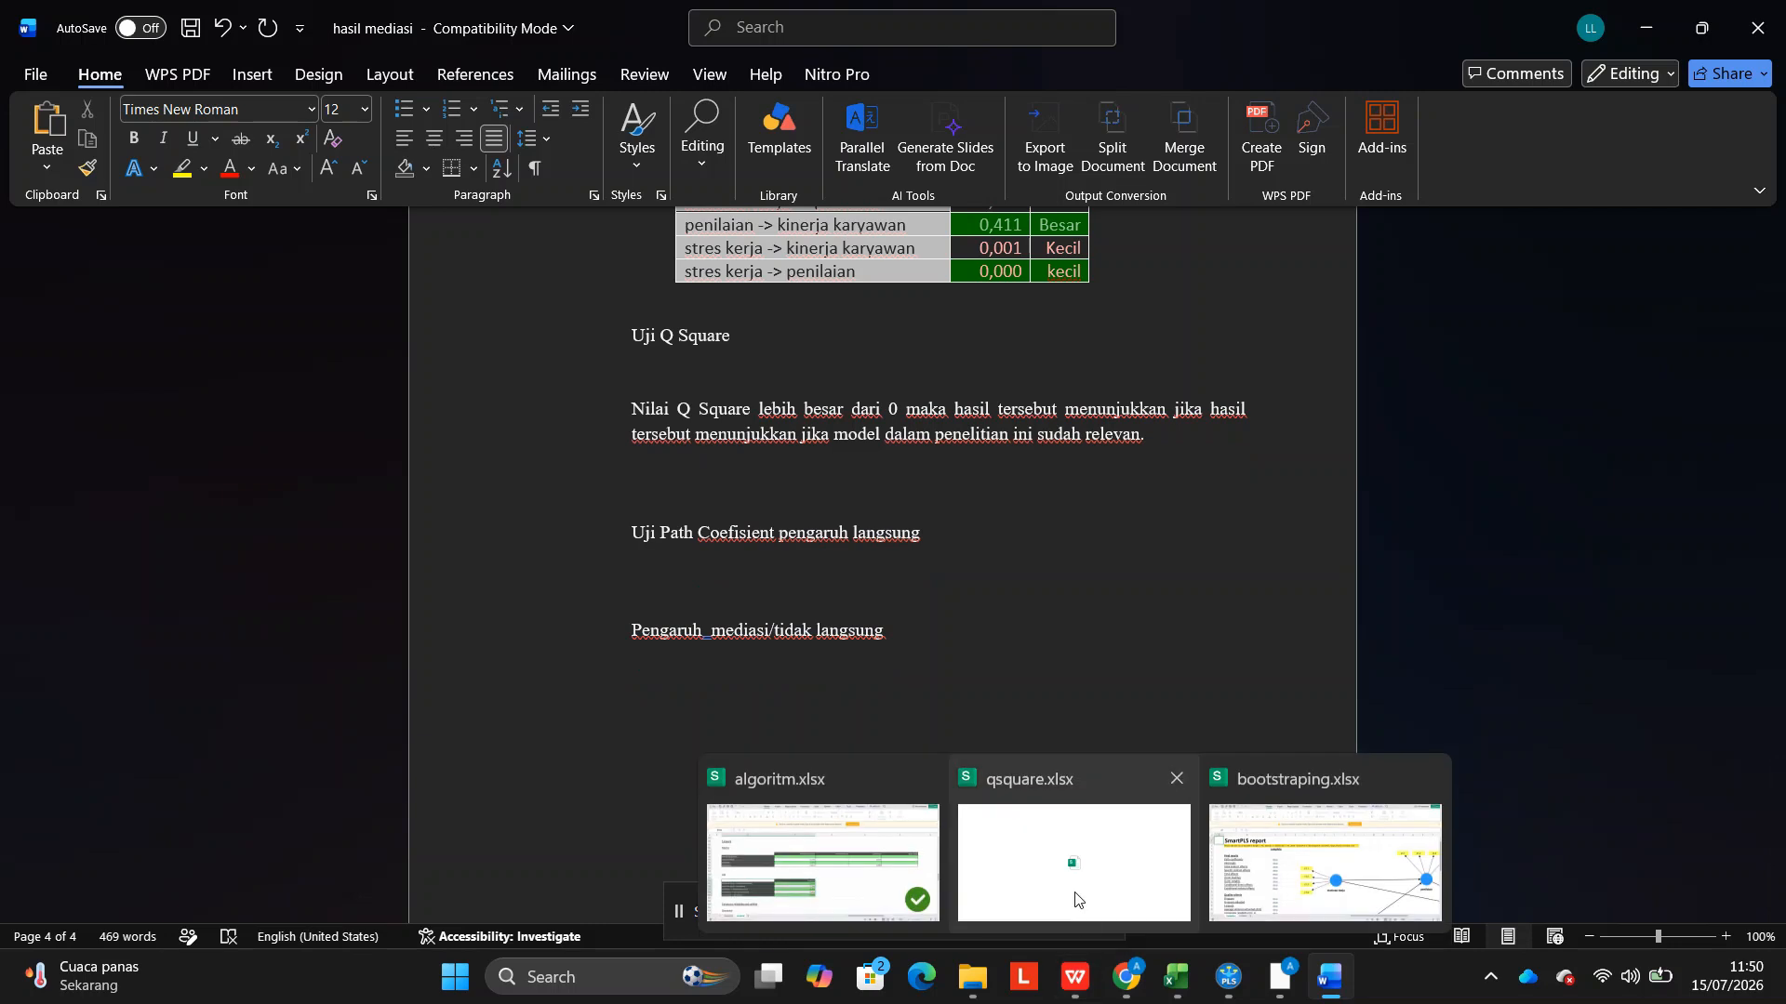
Copy the PLSpredict LV summary table from qsquare.xlsx and paste it below the Uji Q Square heading in the Word report.
click(1079, 897)
click(400, 504)
scroll(451, 626, down, 5)
click(450, 638)
drag(682, 638, 1120, 670)
key(ctrl+c)
click(1330, 976)
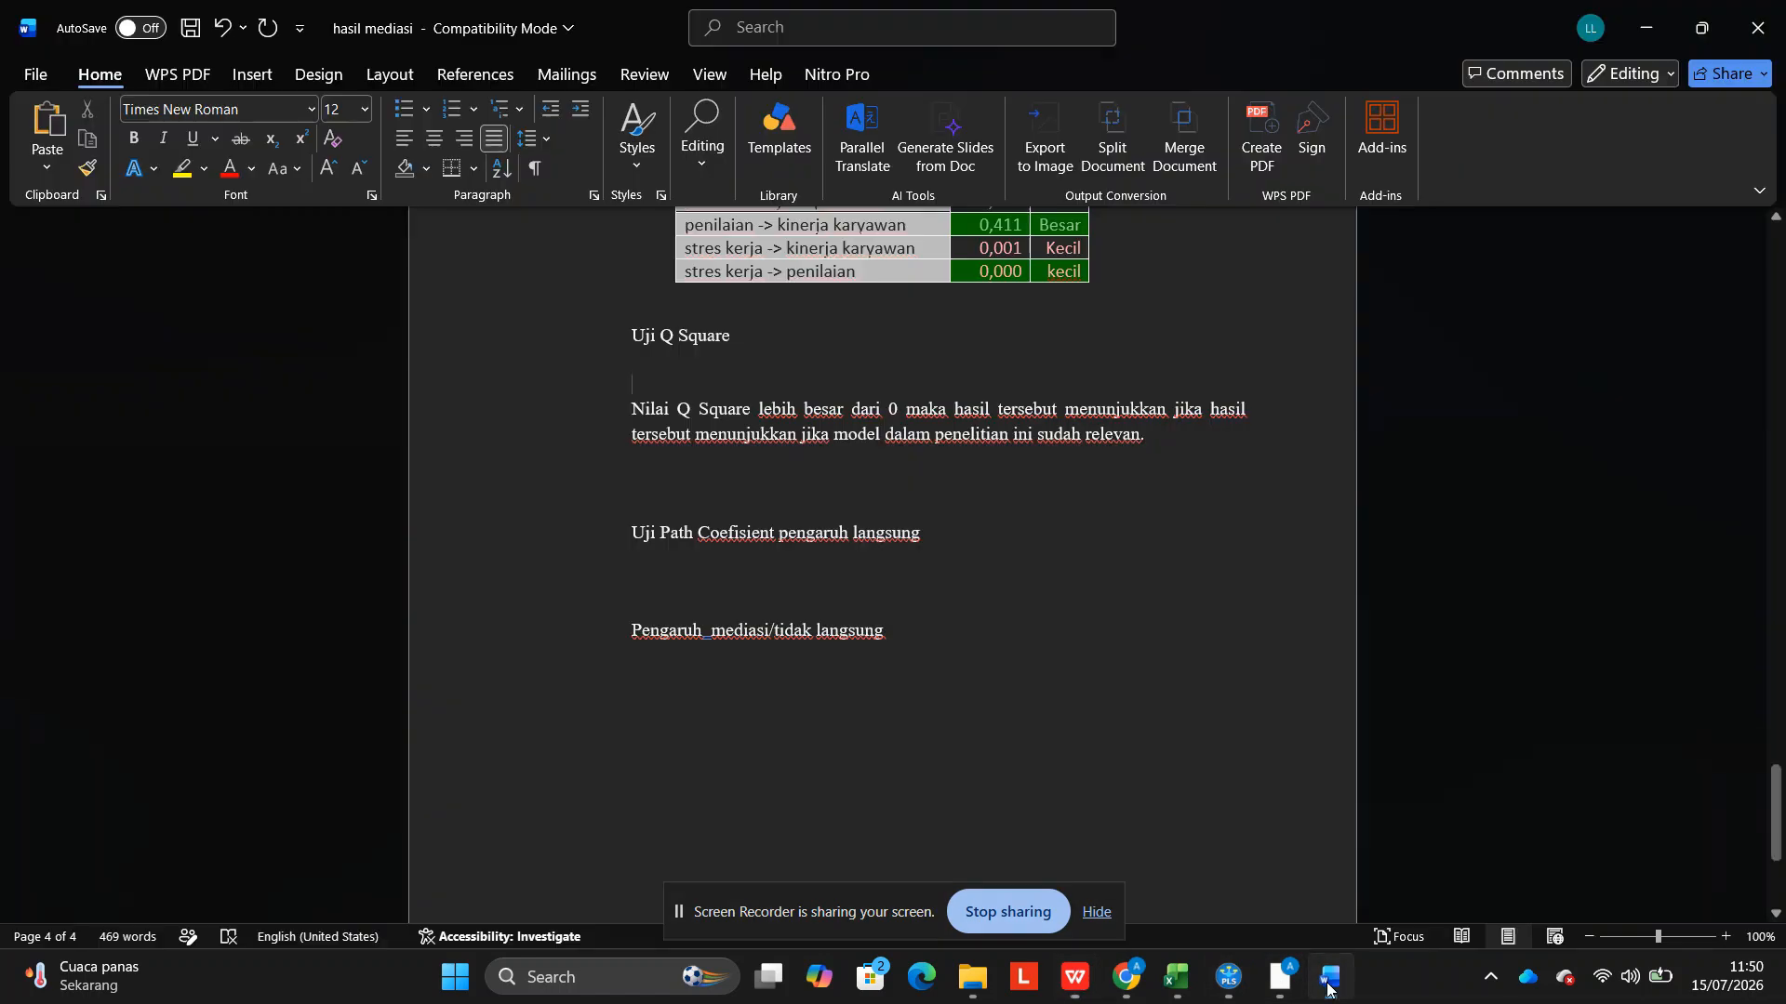
key(ctrl+v)
Autofit the Q²predict table to its contents and centre it on the page.
click(509, 378)
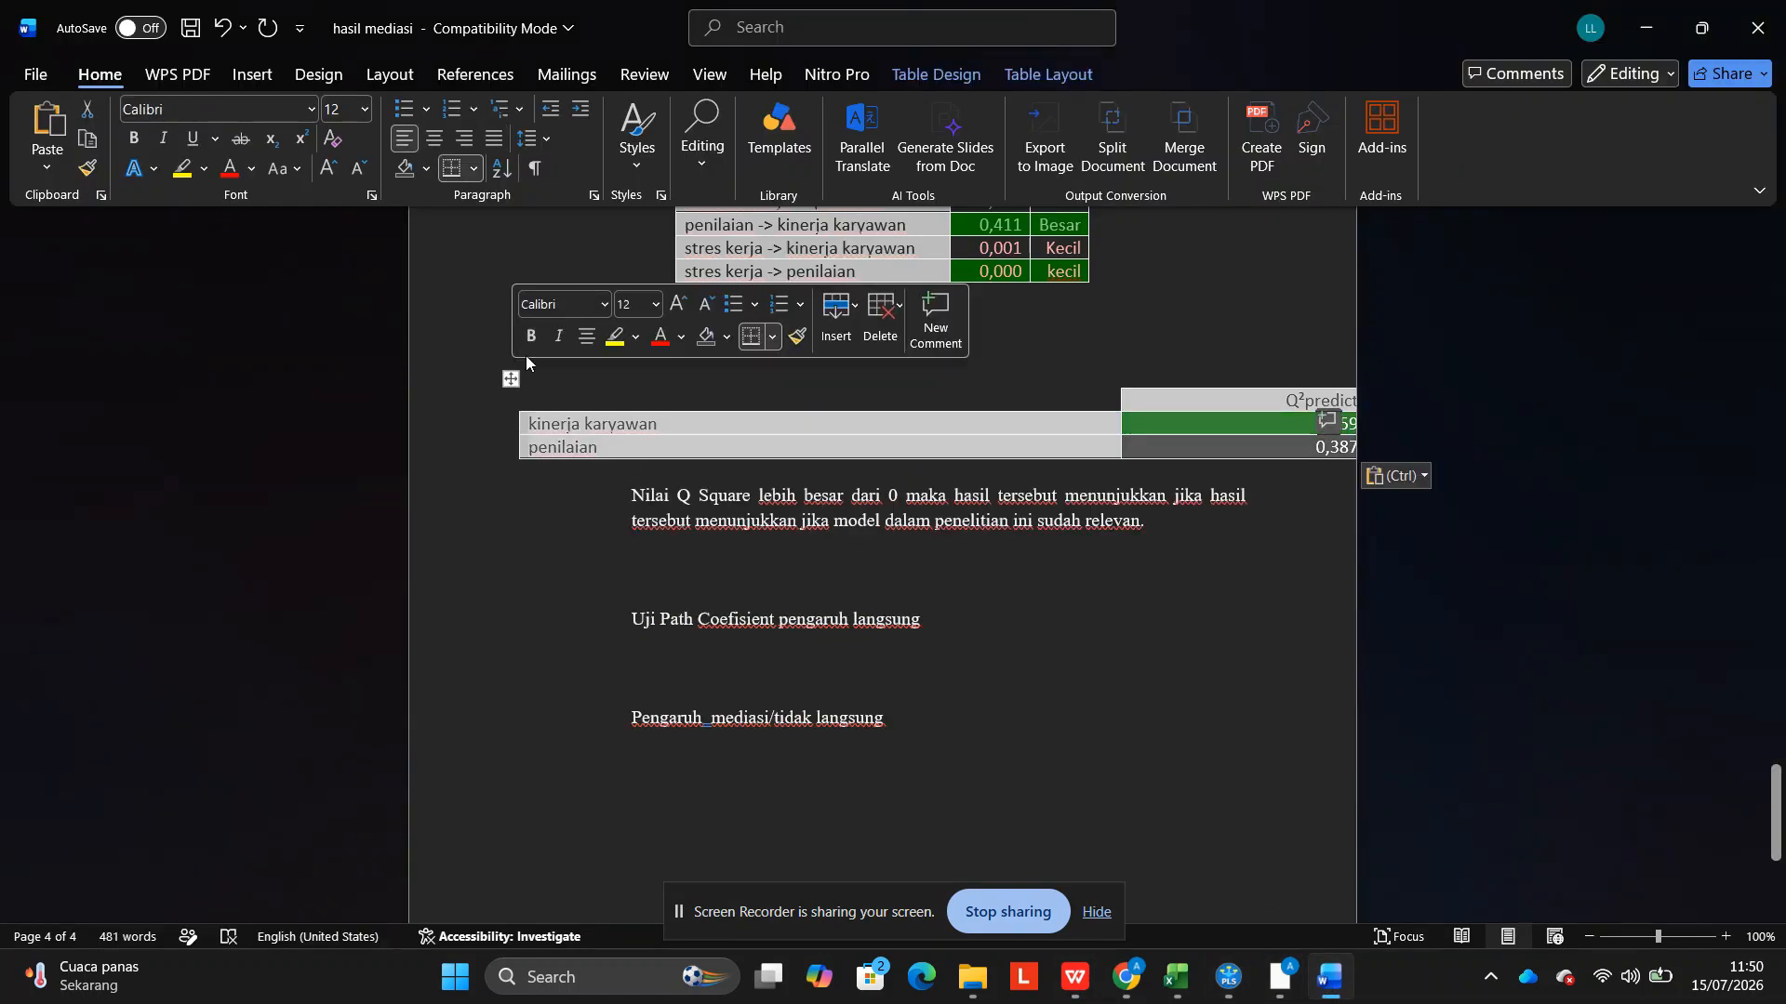
click(1048, 74)
click(871, 140)
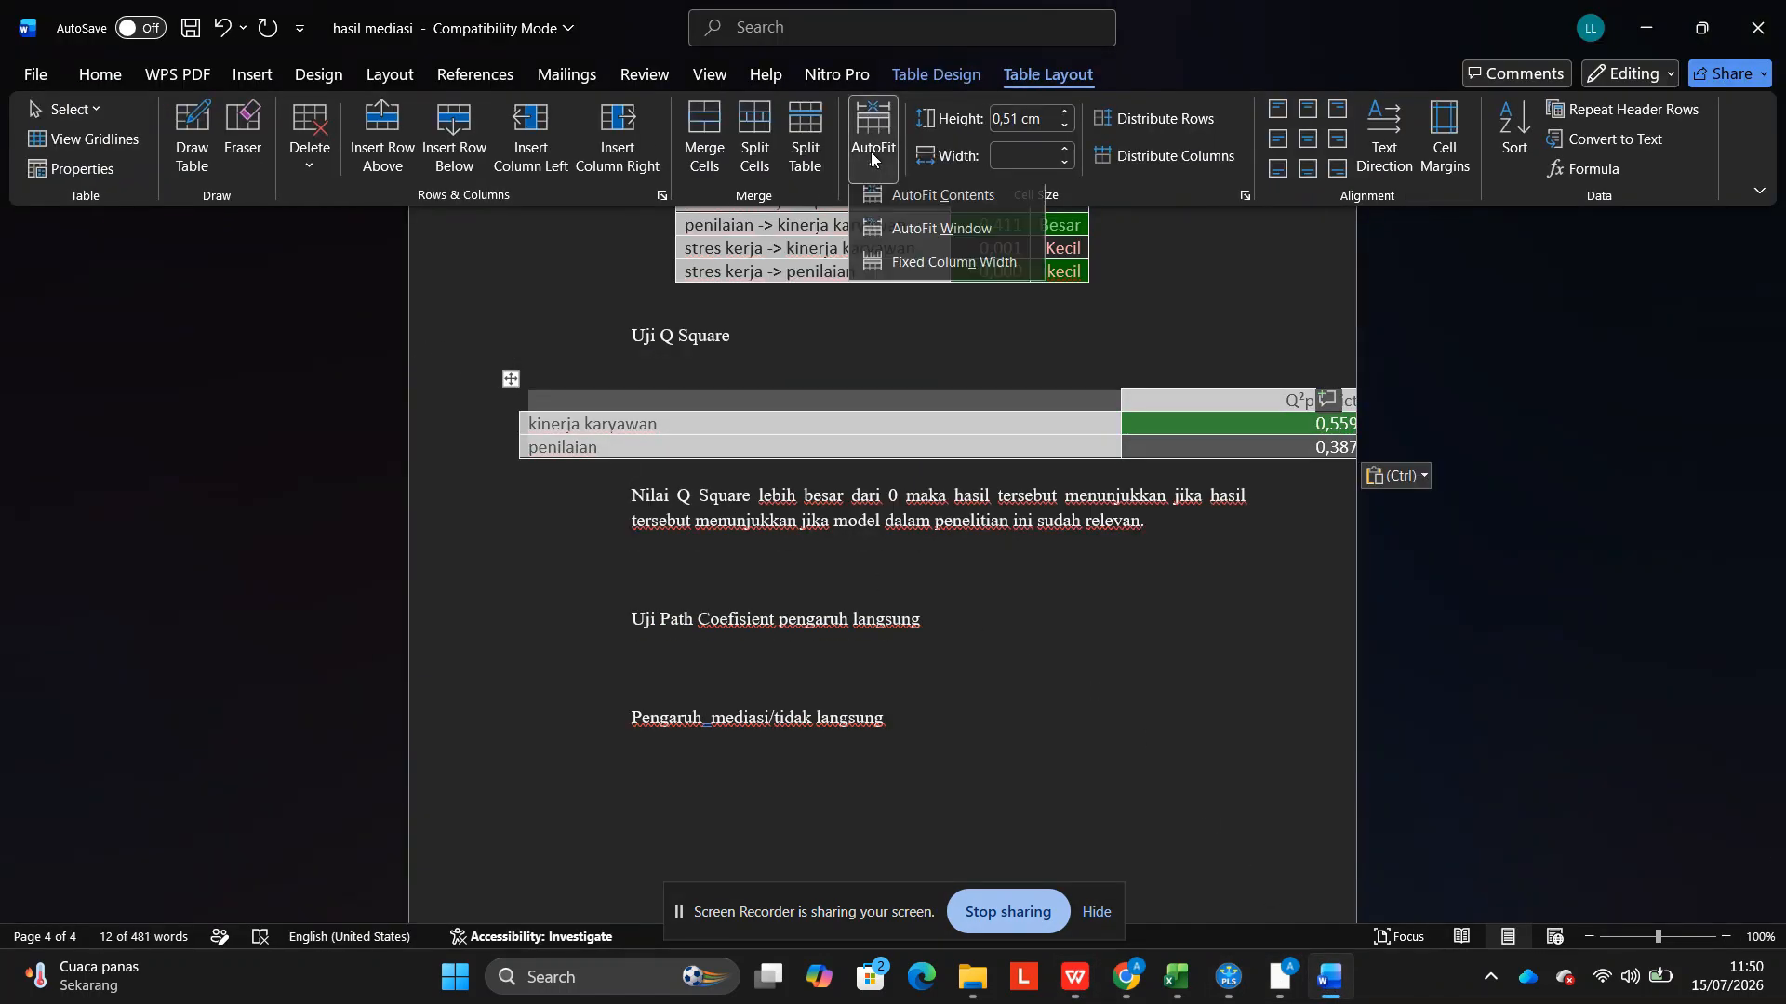
click(907, 195)
click(100, 75)
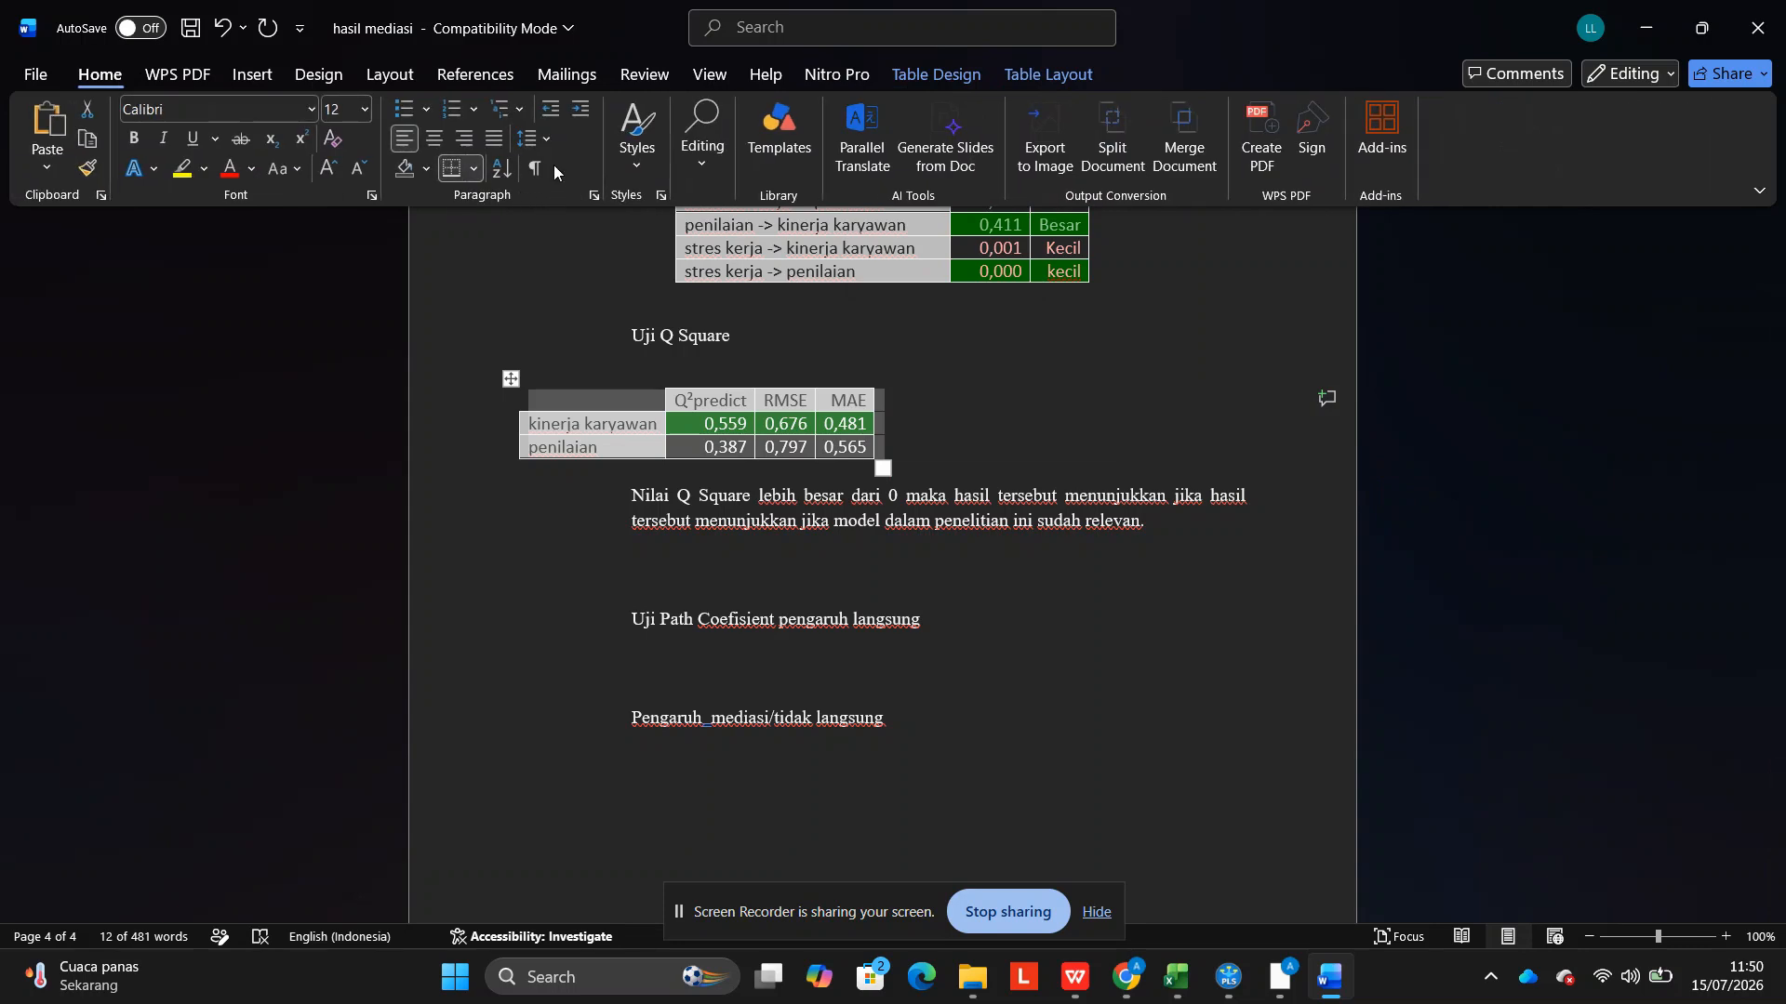
click(435, 139)
Delete the extra empty lines above the Uji Path Coefisient pengaruh langsung heading and place the cursor on the line below it.
scroll(797, 495, down, 3)
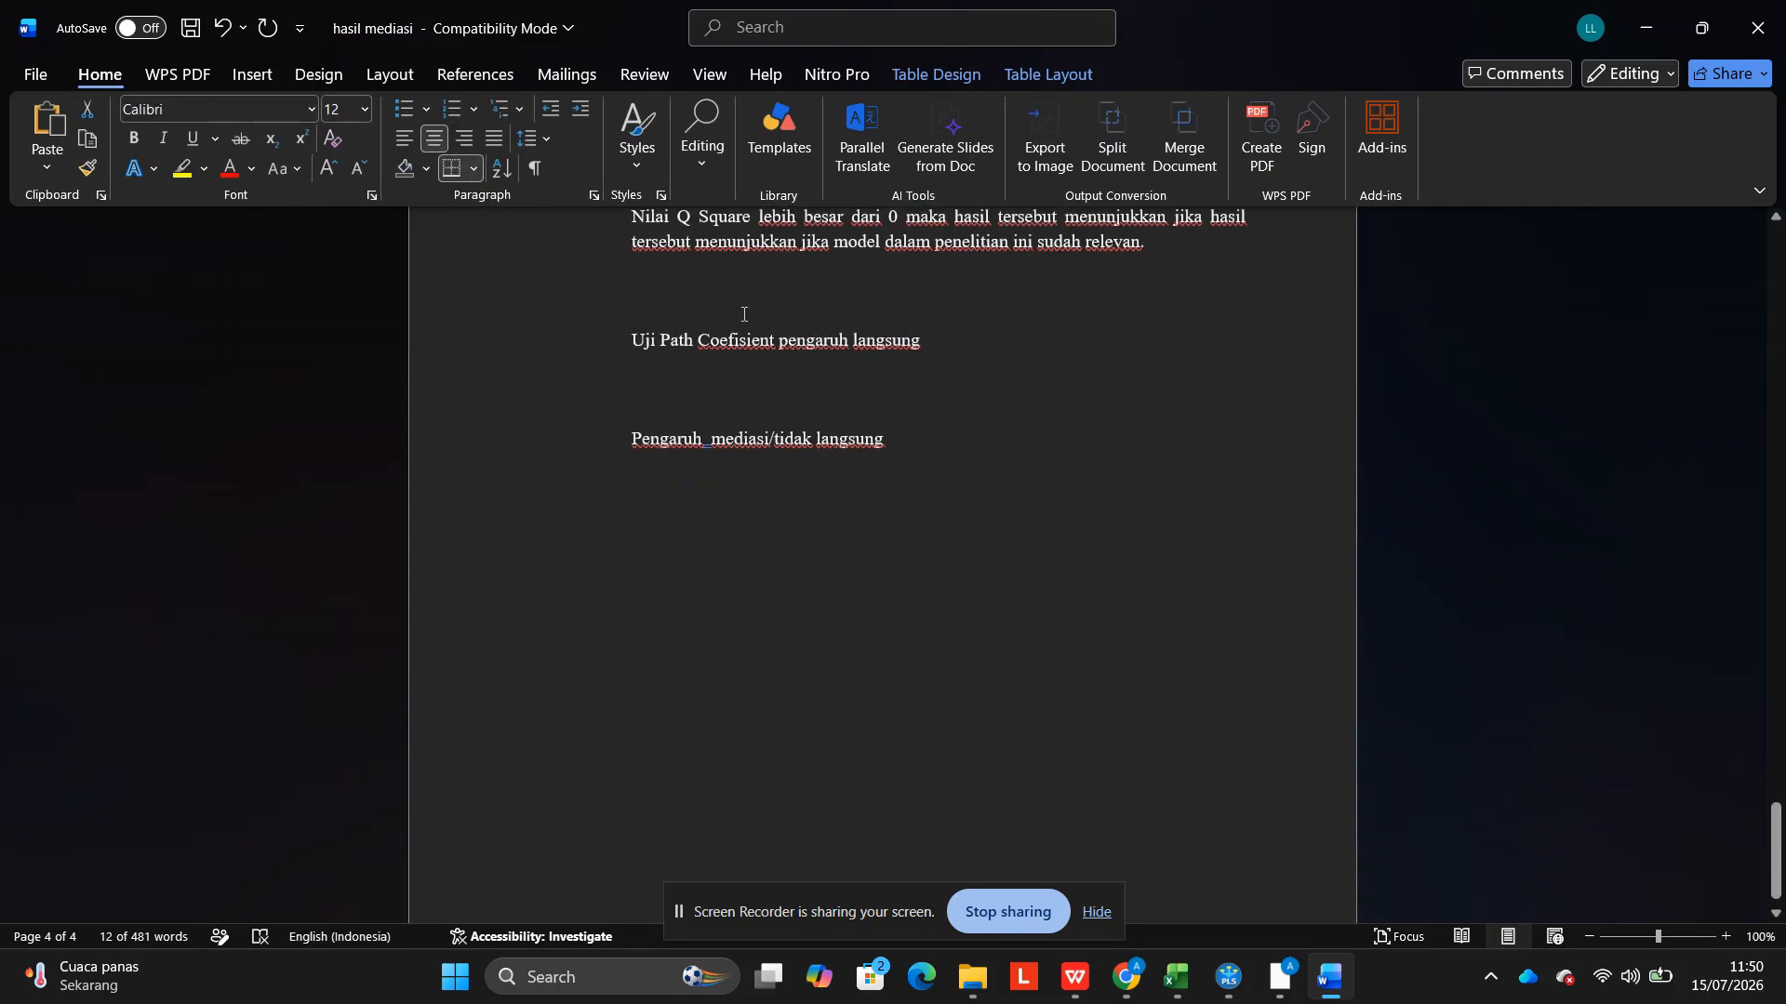
scroll(772, 383, up, 1)
click(772, 383)
key(Delete)
key(Delete)
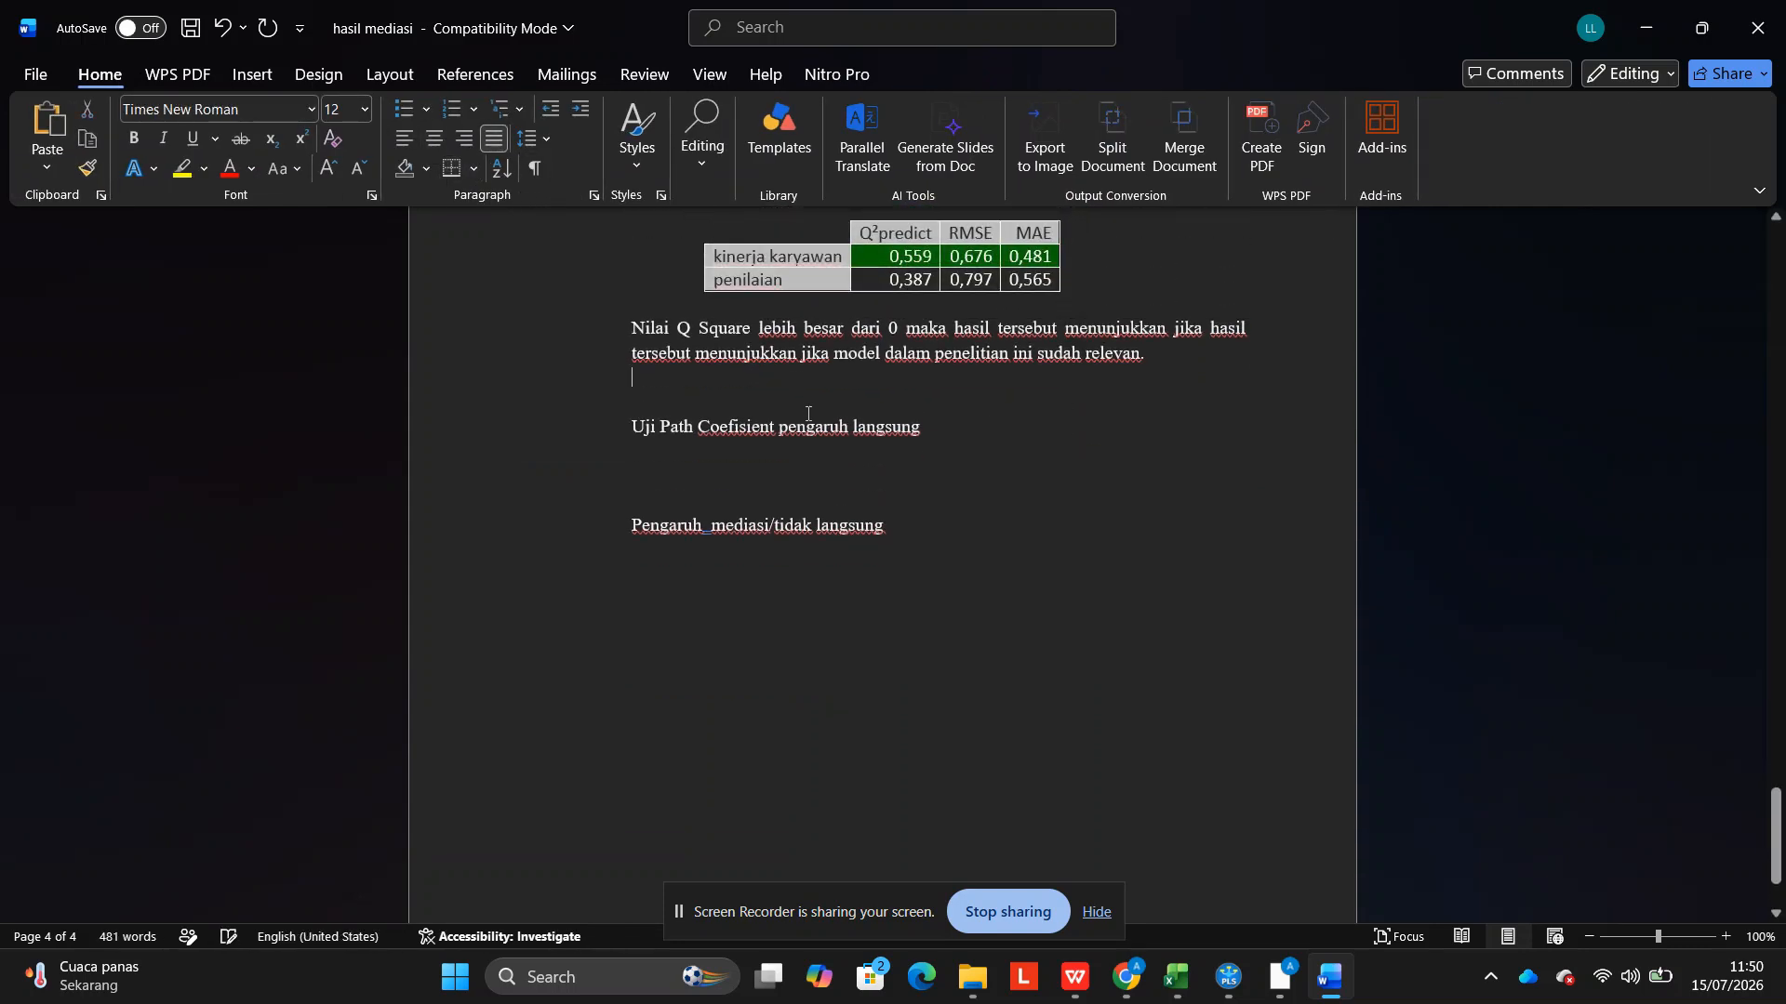
click(818, 435)
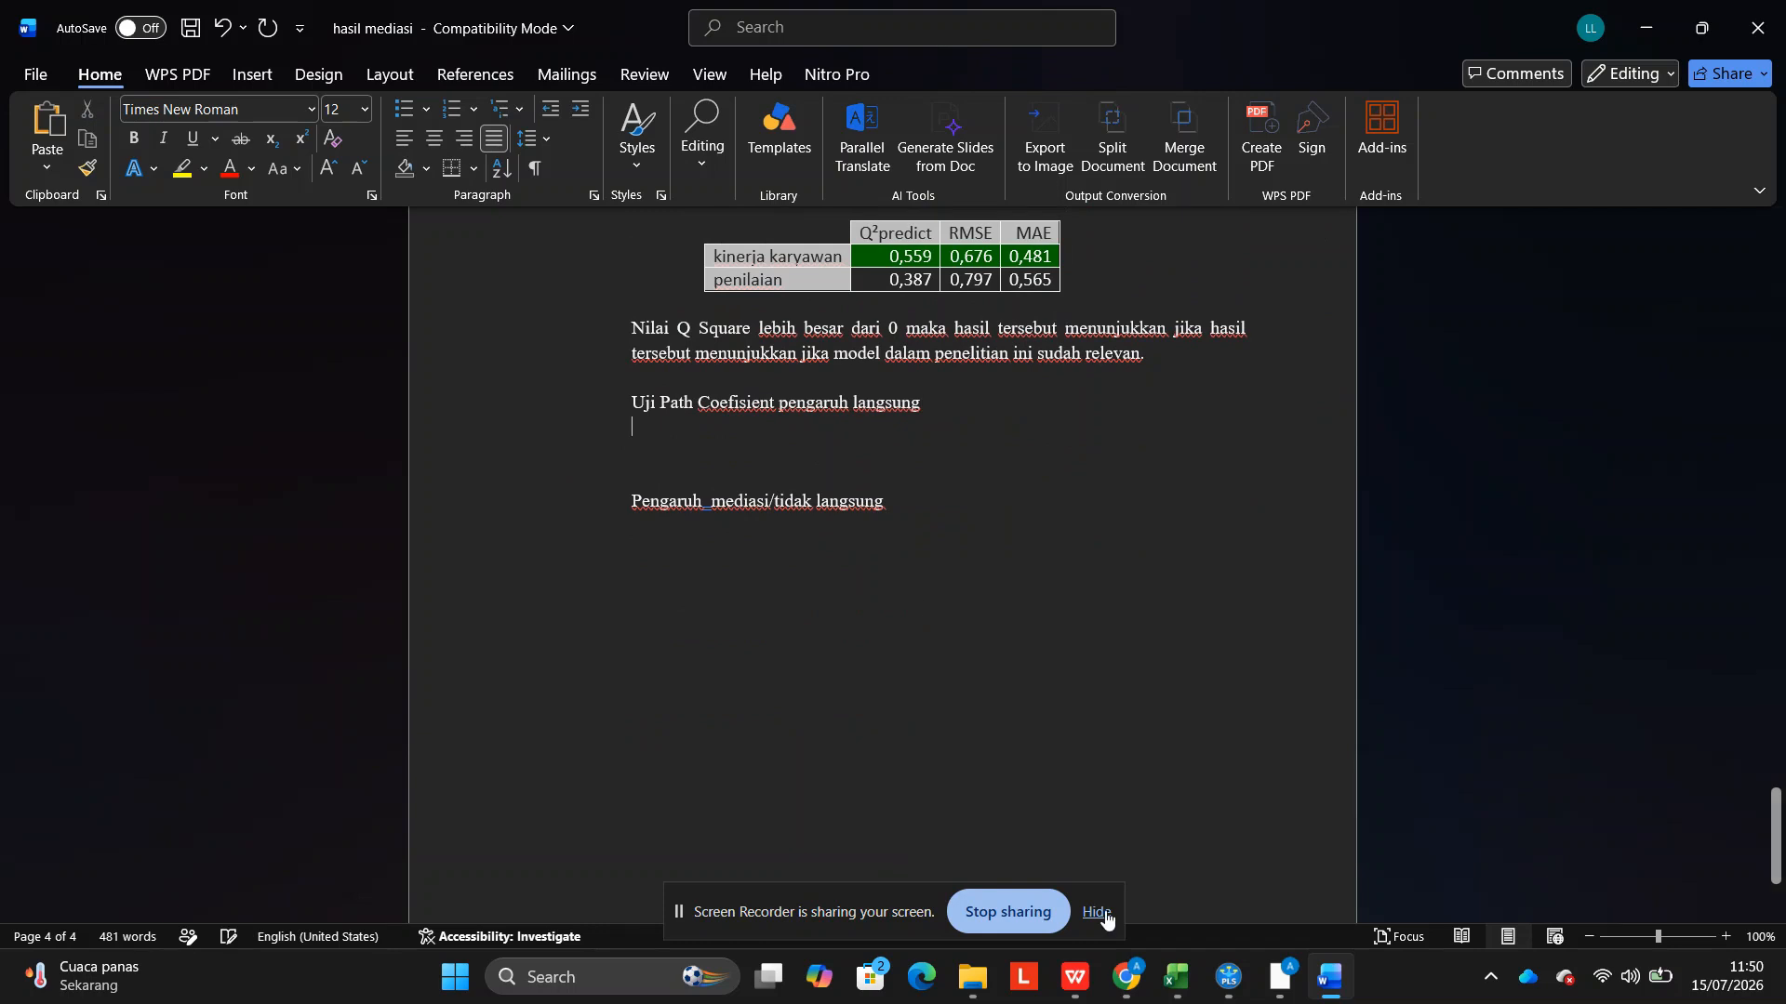
Switch to bootstraping.xlsx in WPS Office and go to its Path coefficients section.
click(1178, 981)
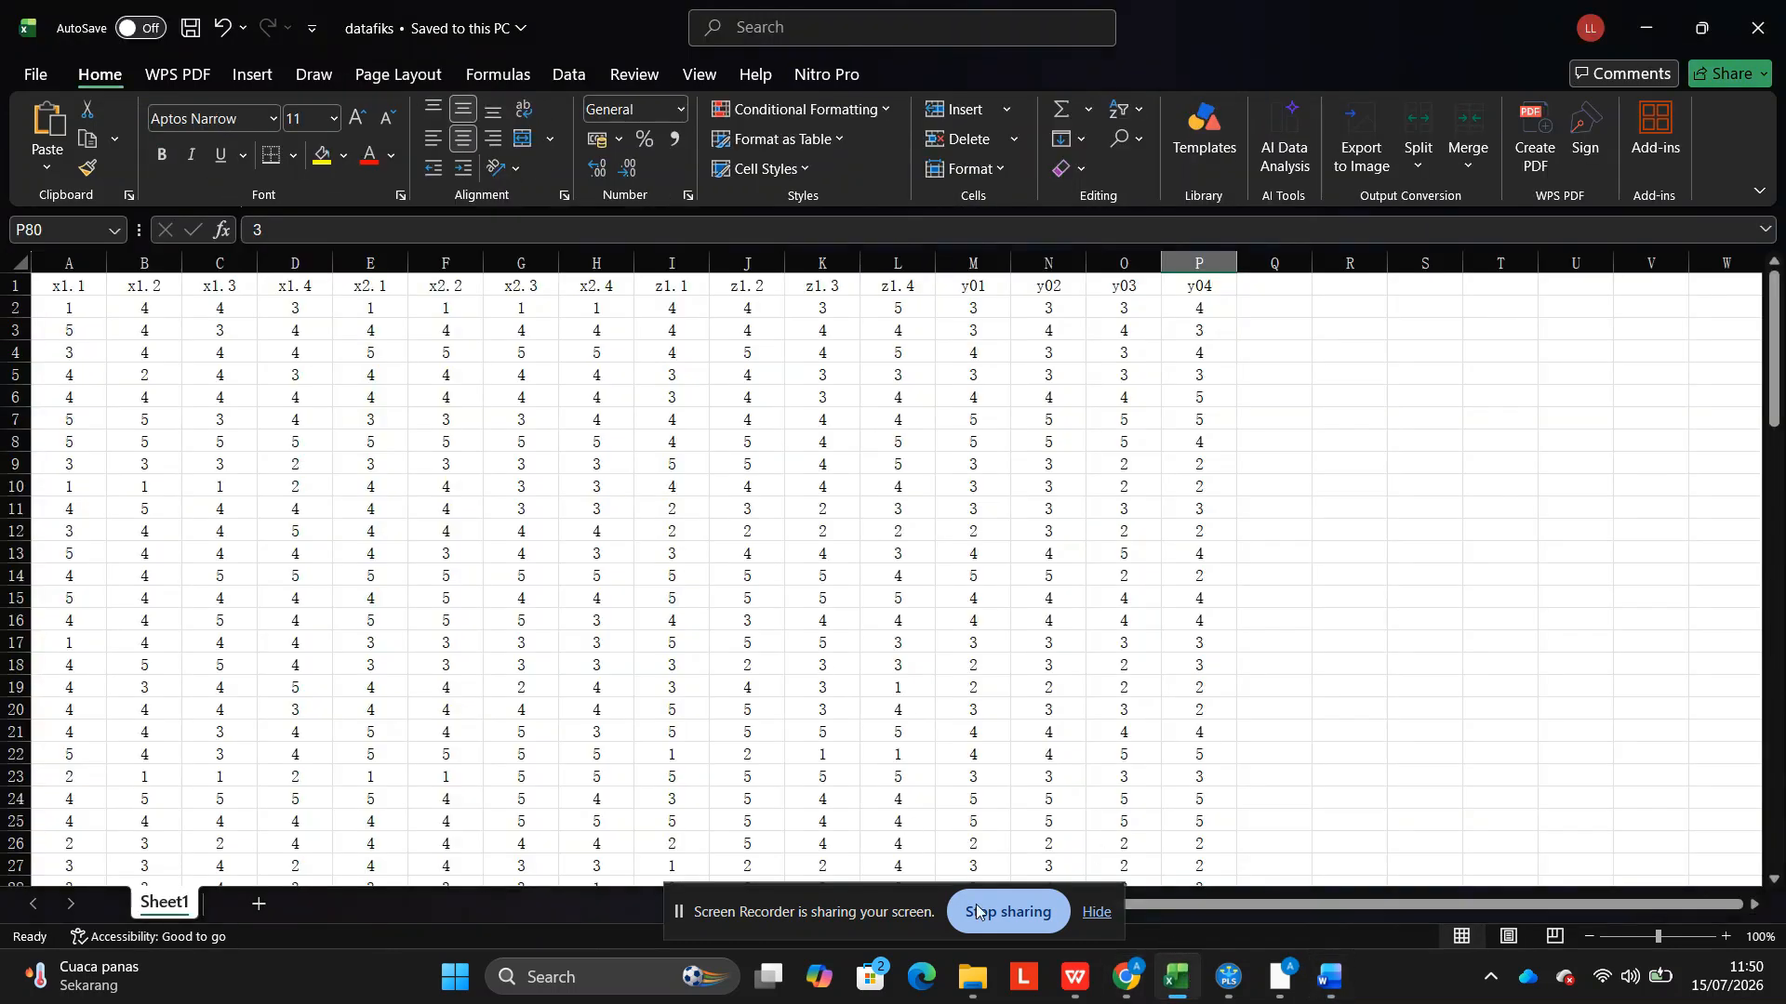
click(1076, 976)
click(170, 906)
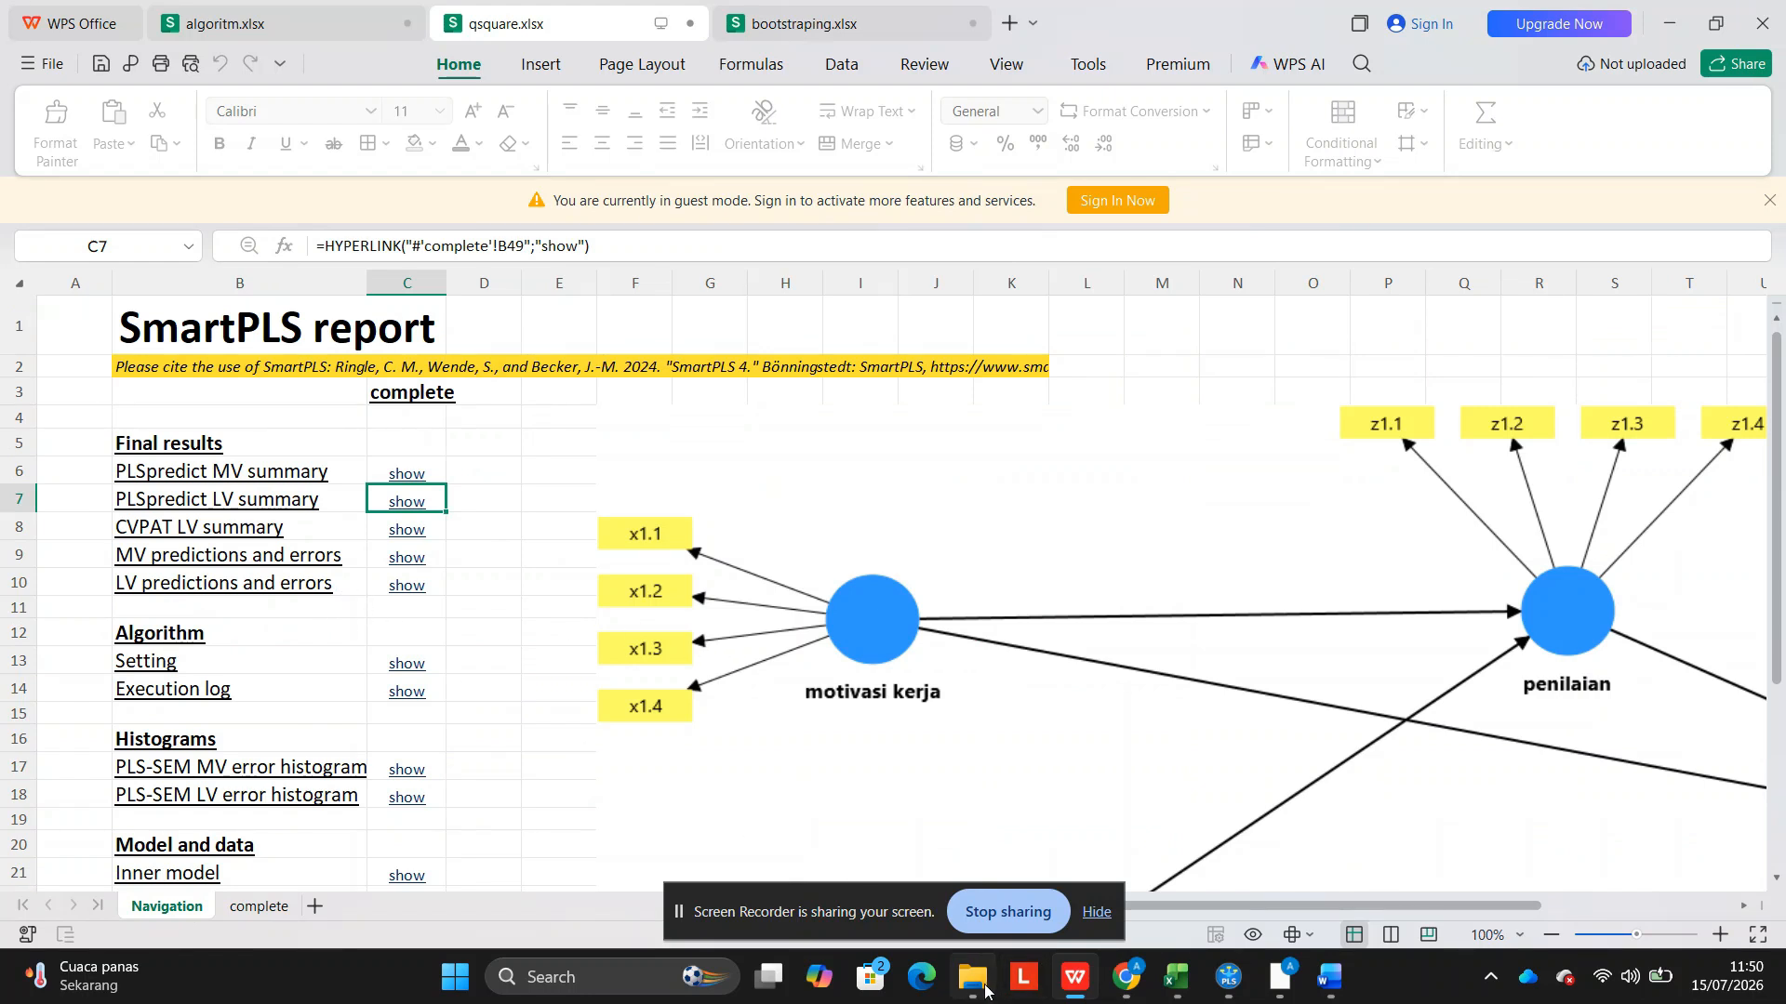
mouse_move(1175, 990)
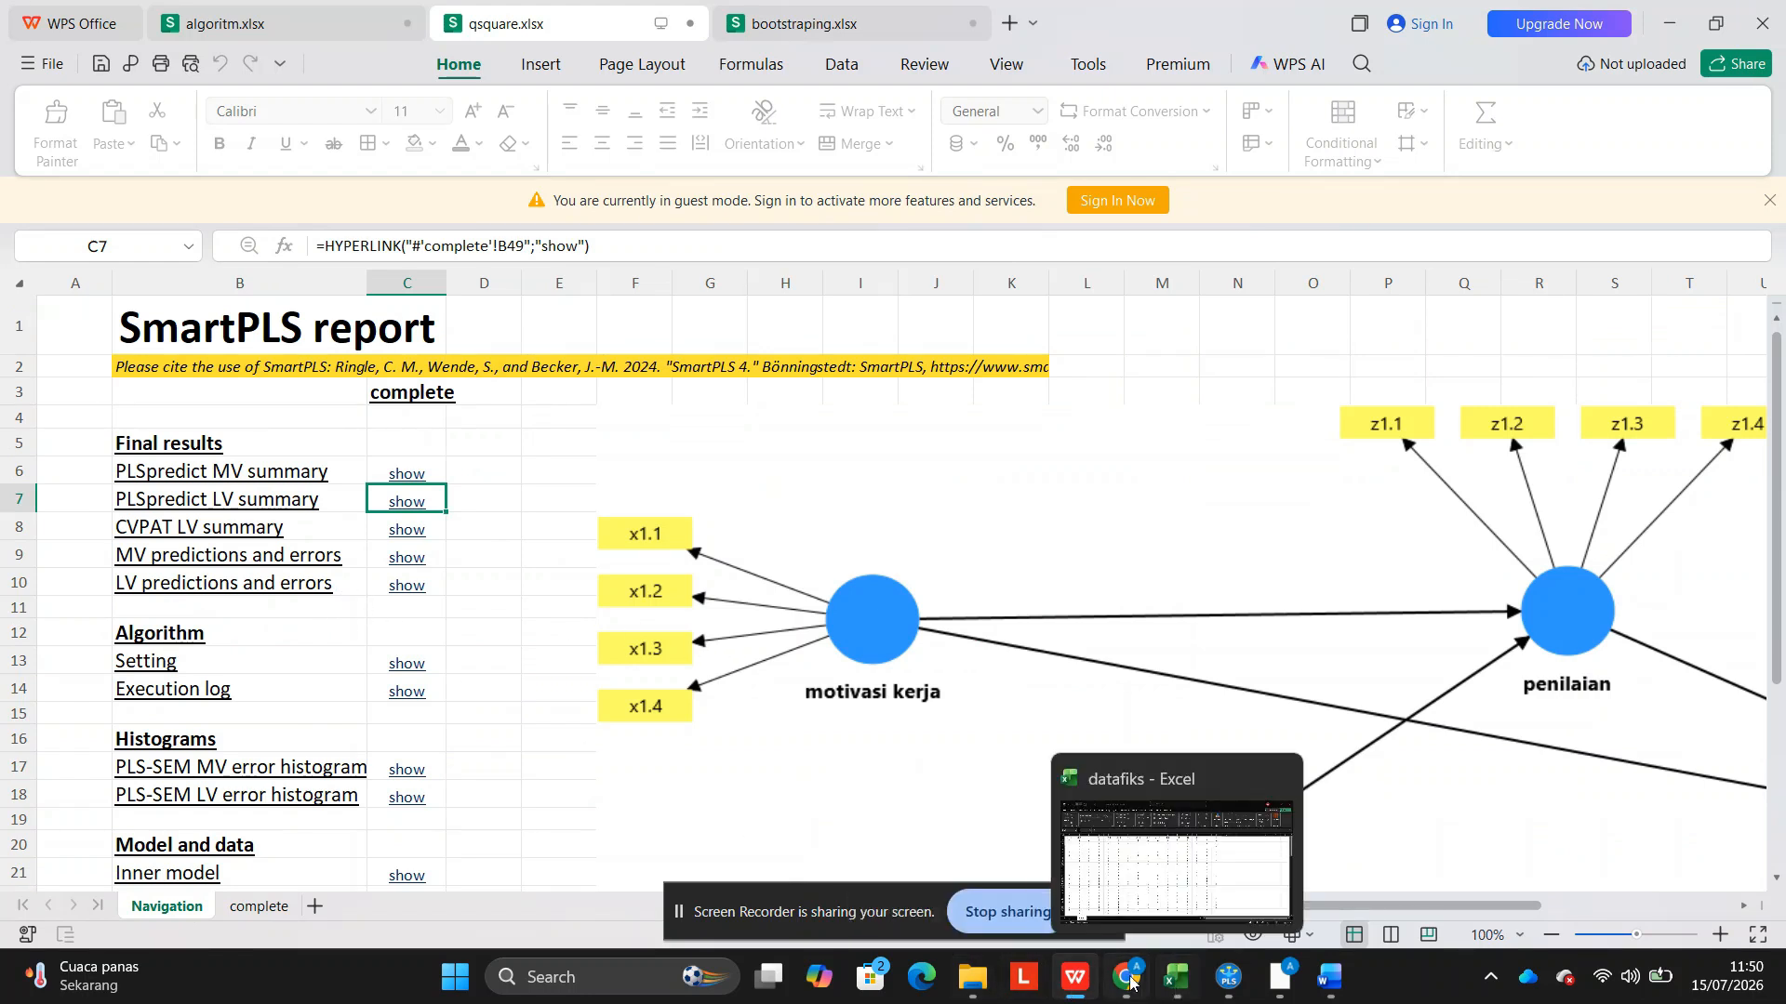
mouse_move(1060, 984)
click(1218, 869)
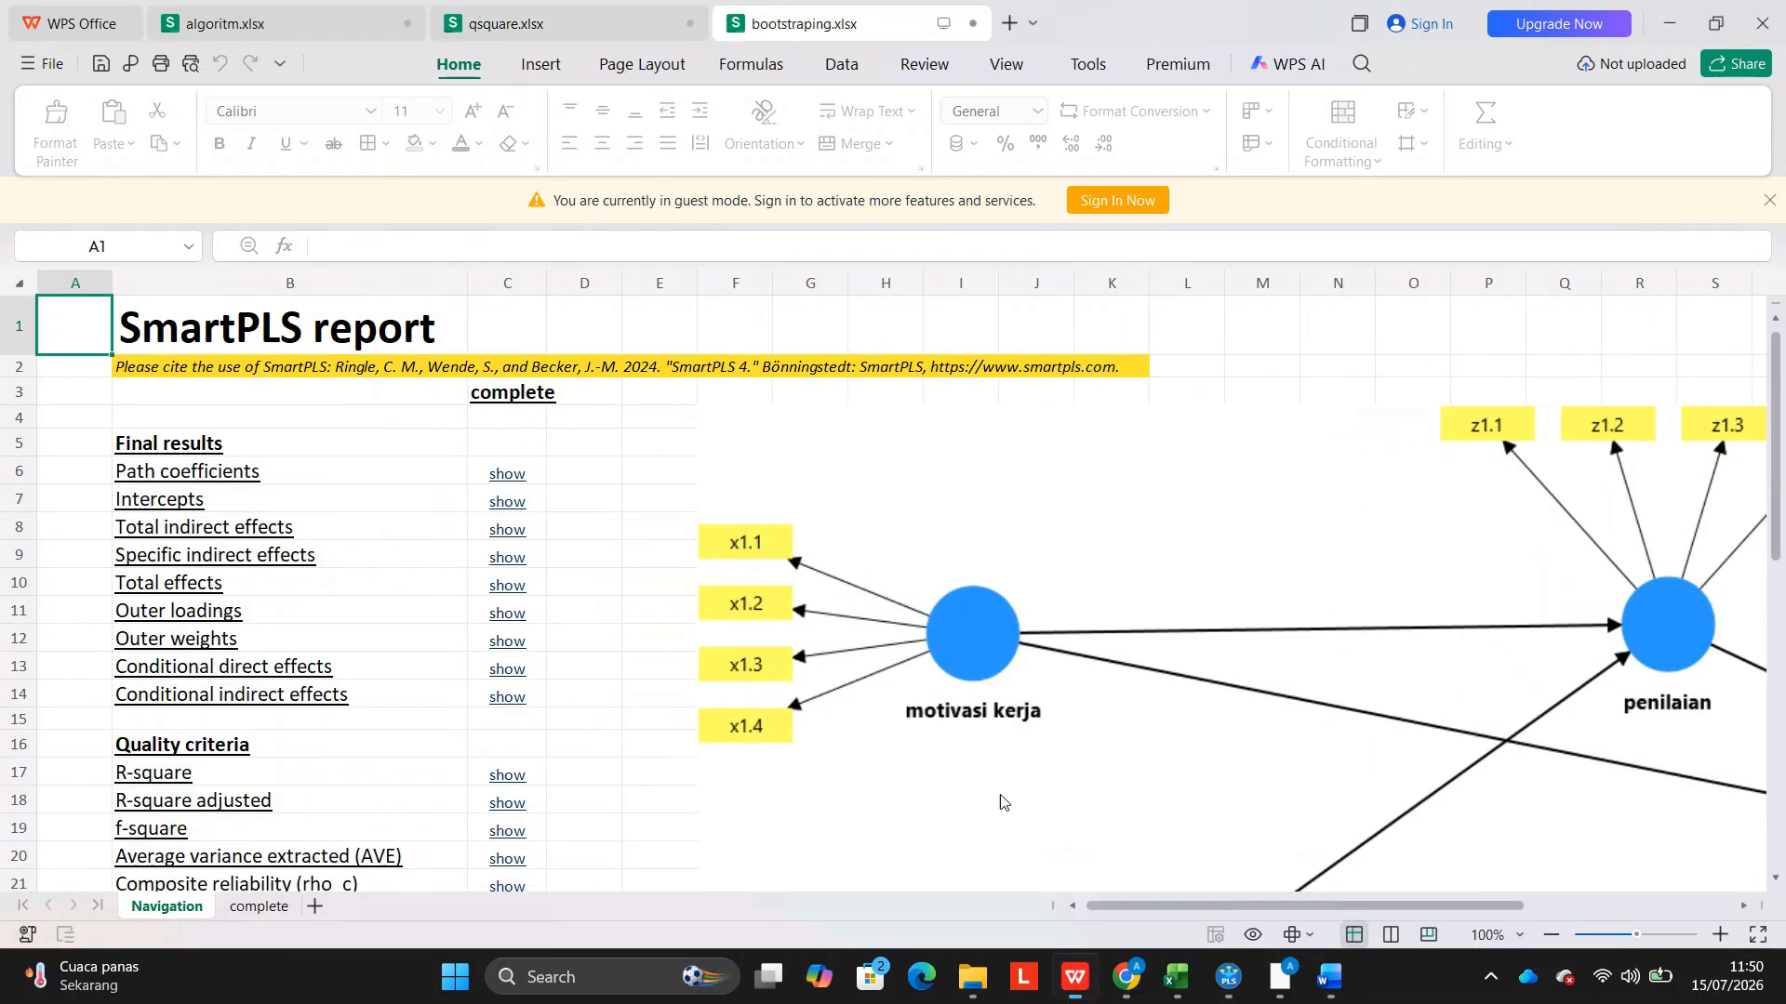
click(507, 475)
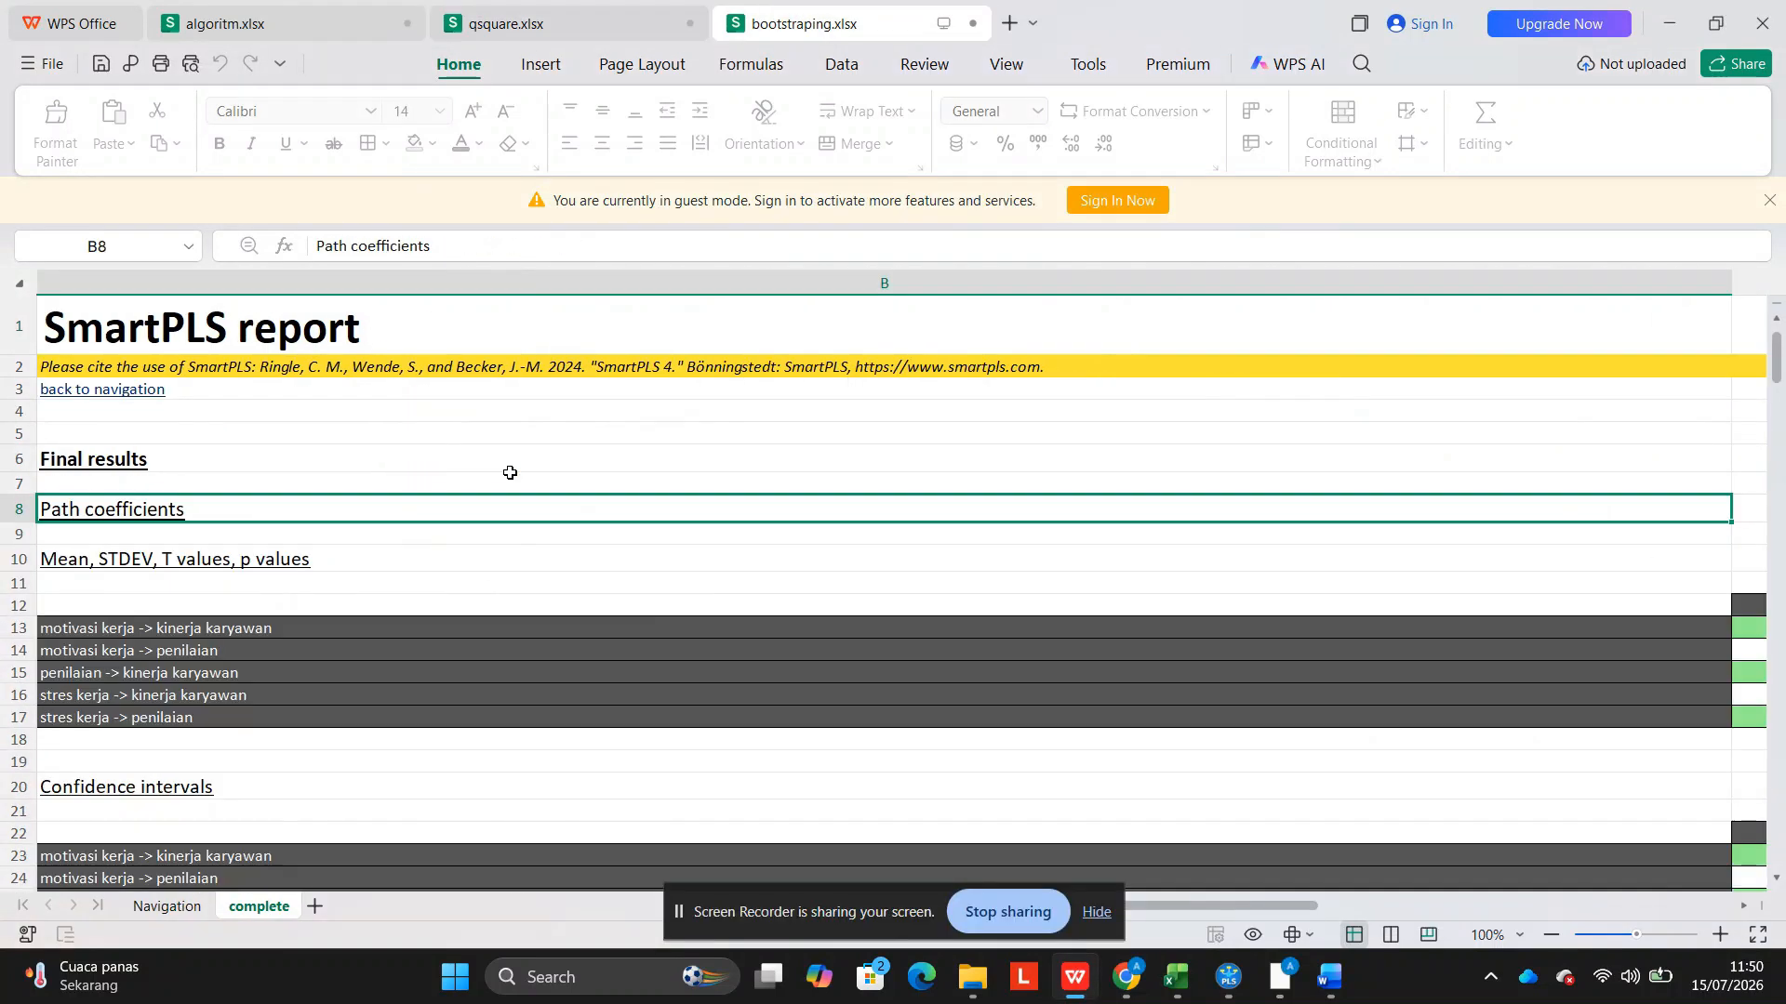
Copy the path coefficients "Mean, STDEV, T values, p values" table into the Word report below the Uji Path Coefisient heading.
click(456, 606)
key(ctrl+a)
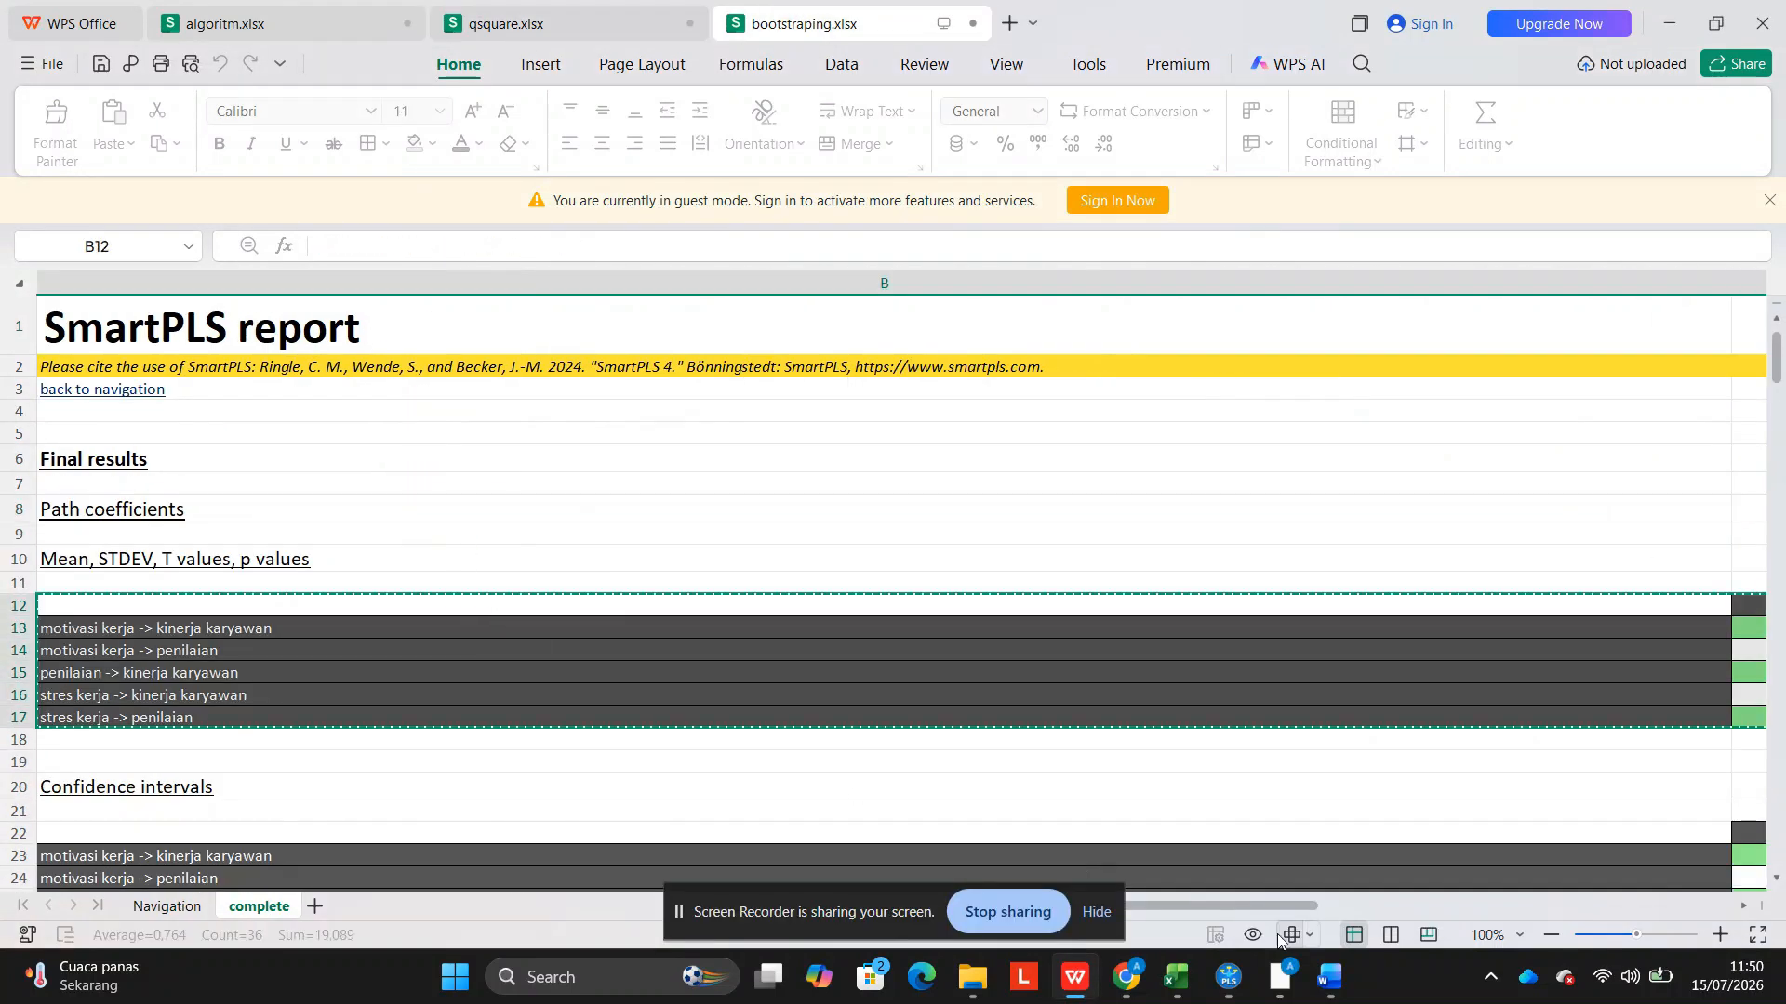
click(1330, 976)
key(ctrl+v)
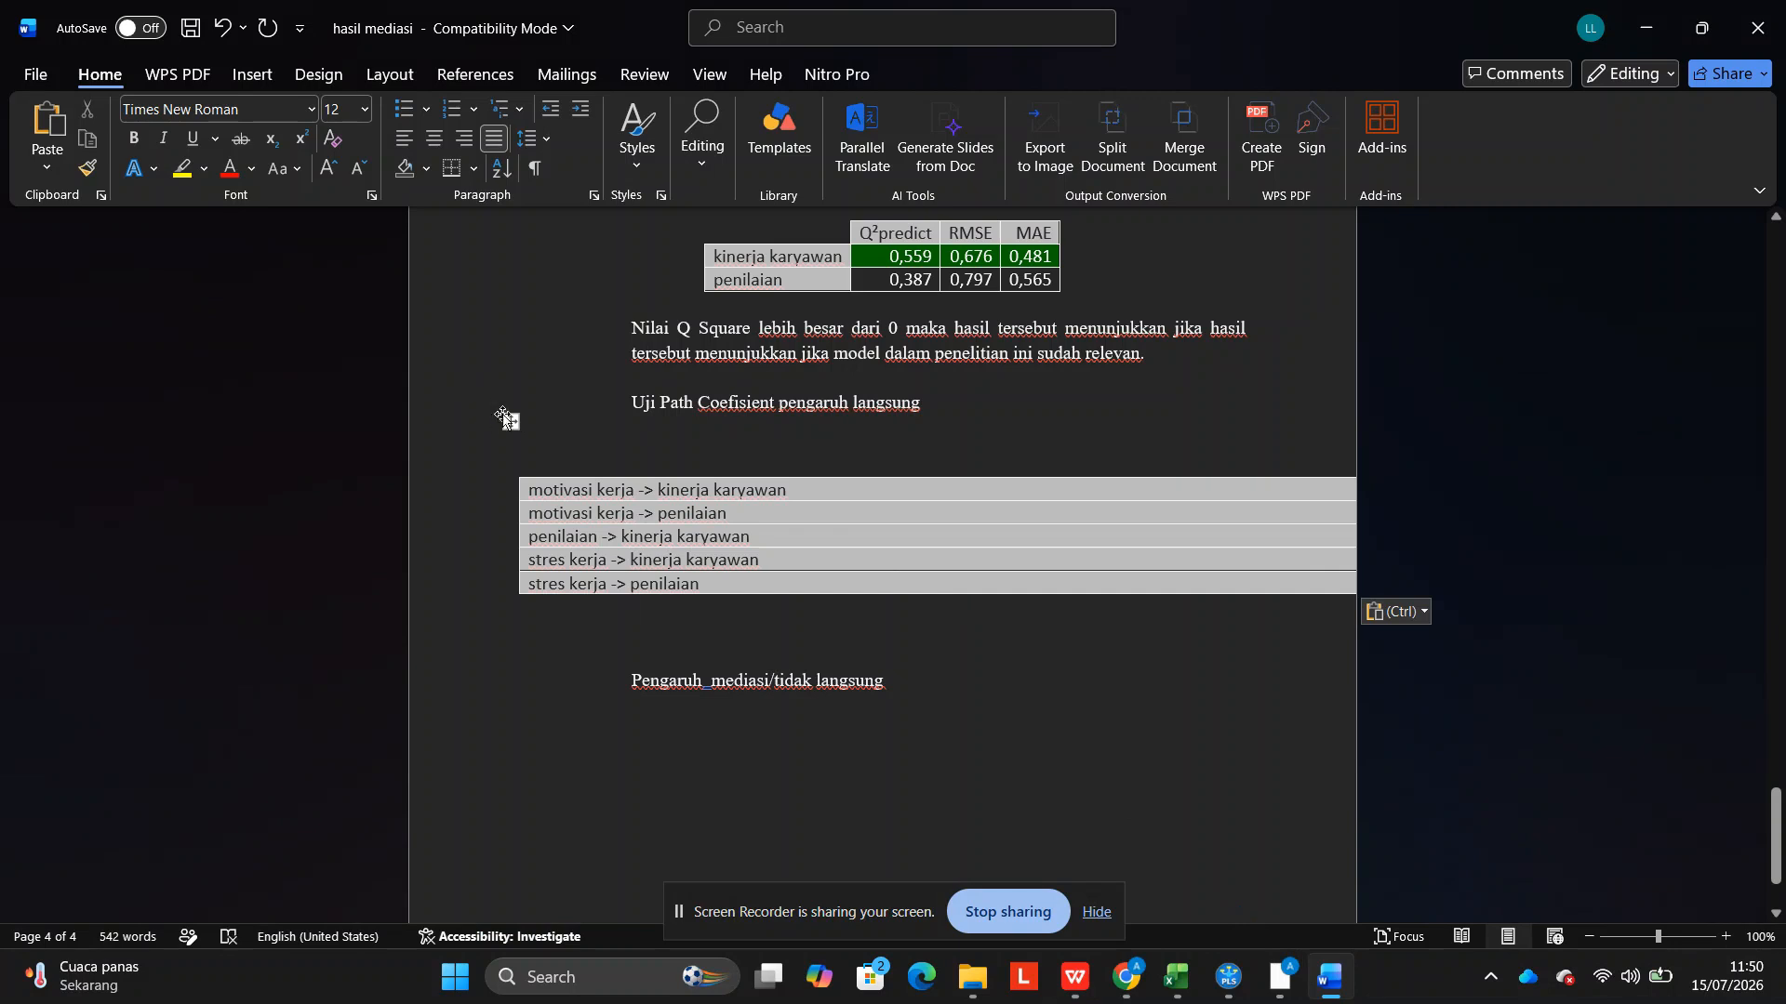
Autofit the pasted path coefficients table to its contents so all its columns fit the page.
click(502, 416)
click(1049, 75)
click(897, 167)
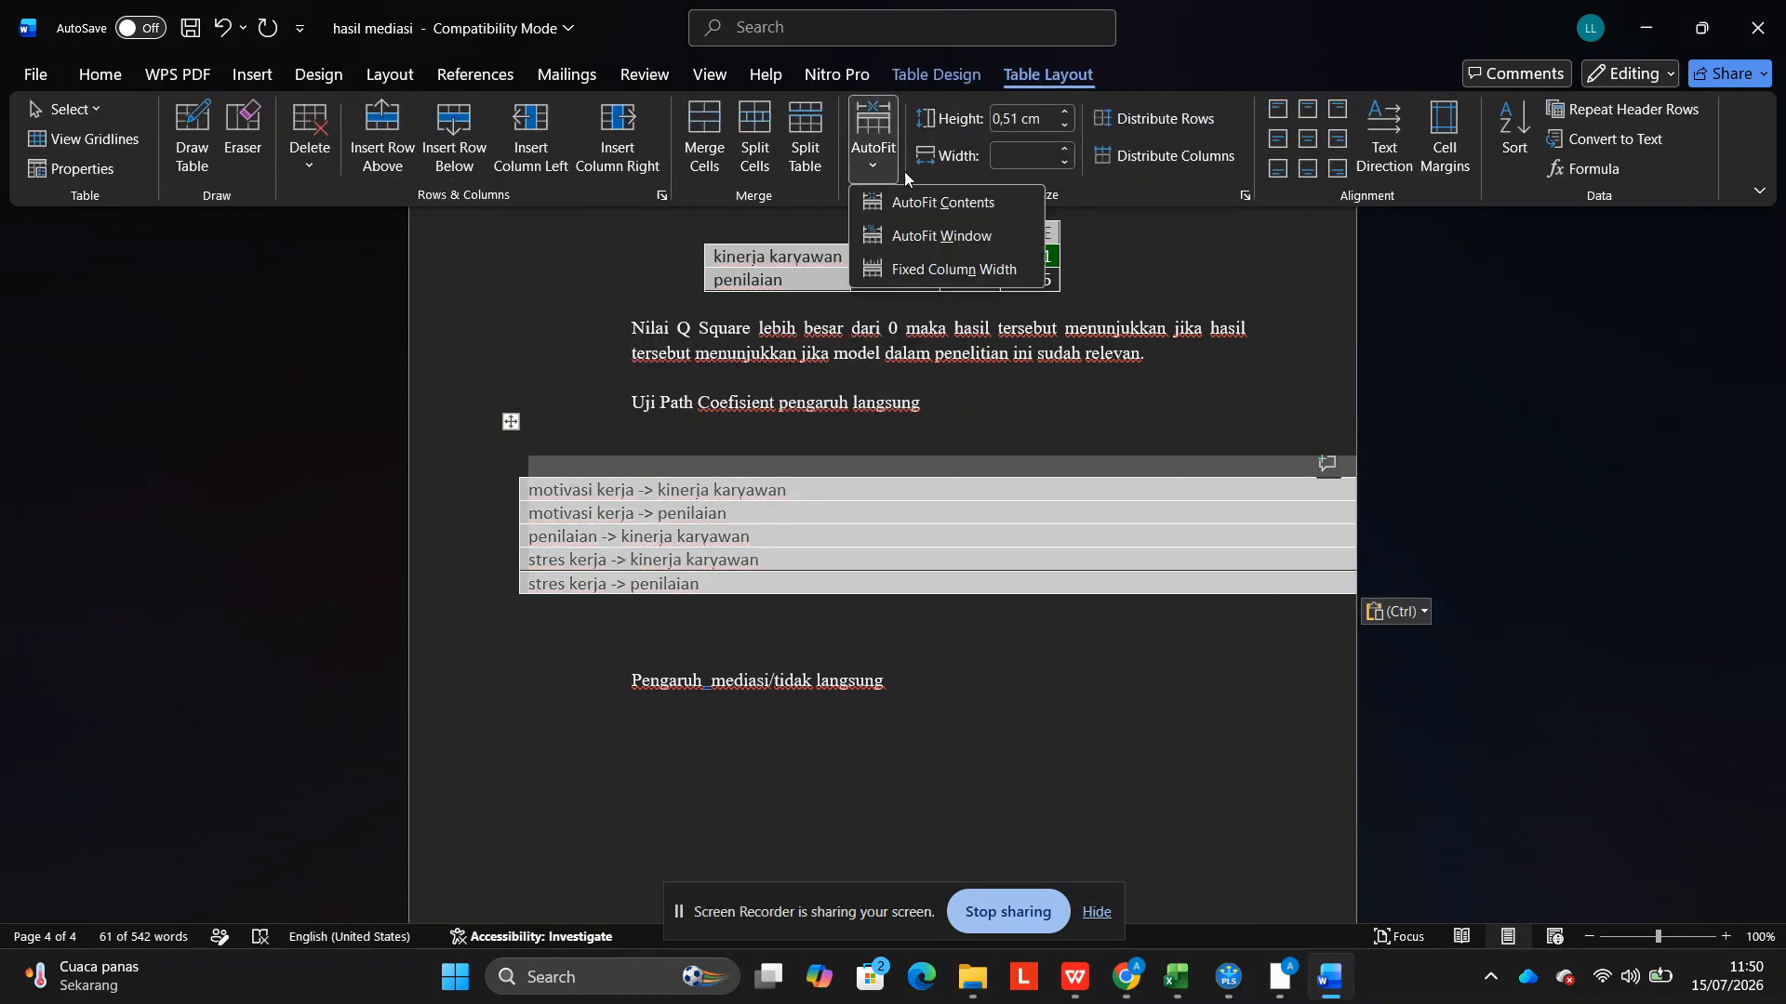
click(942, 202)
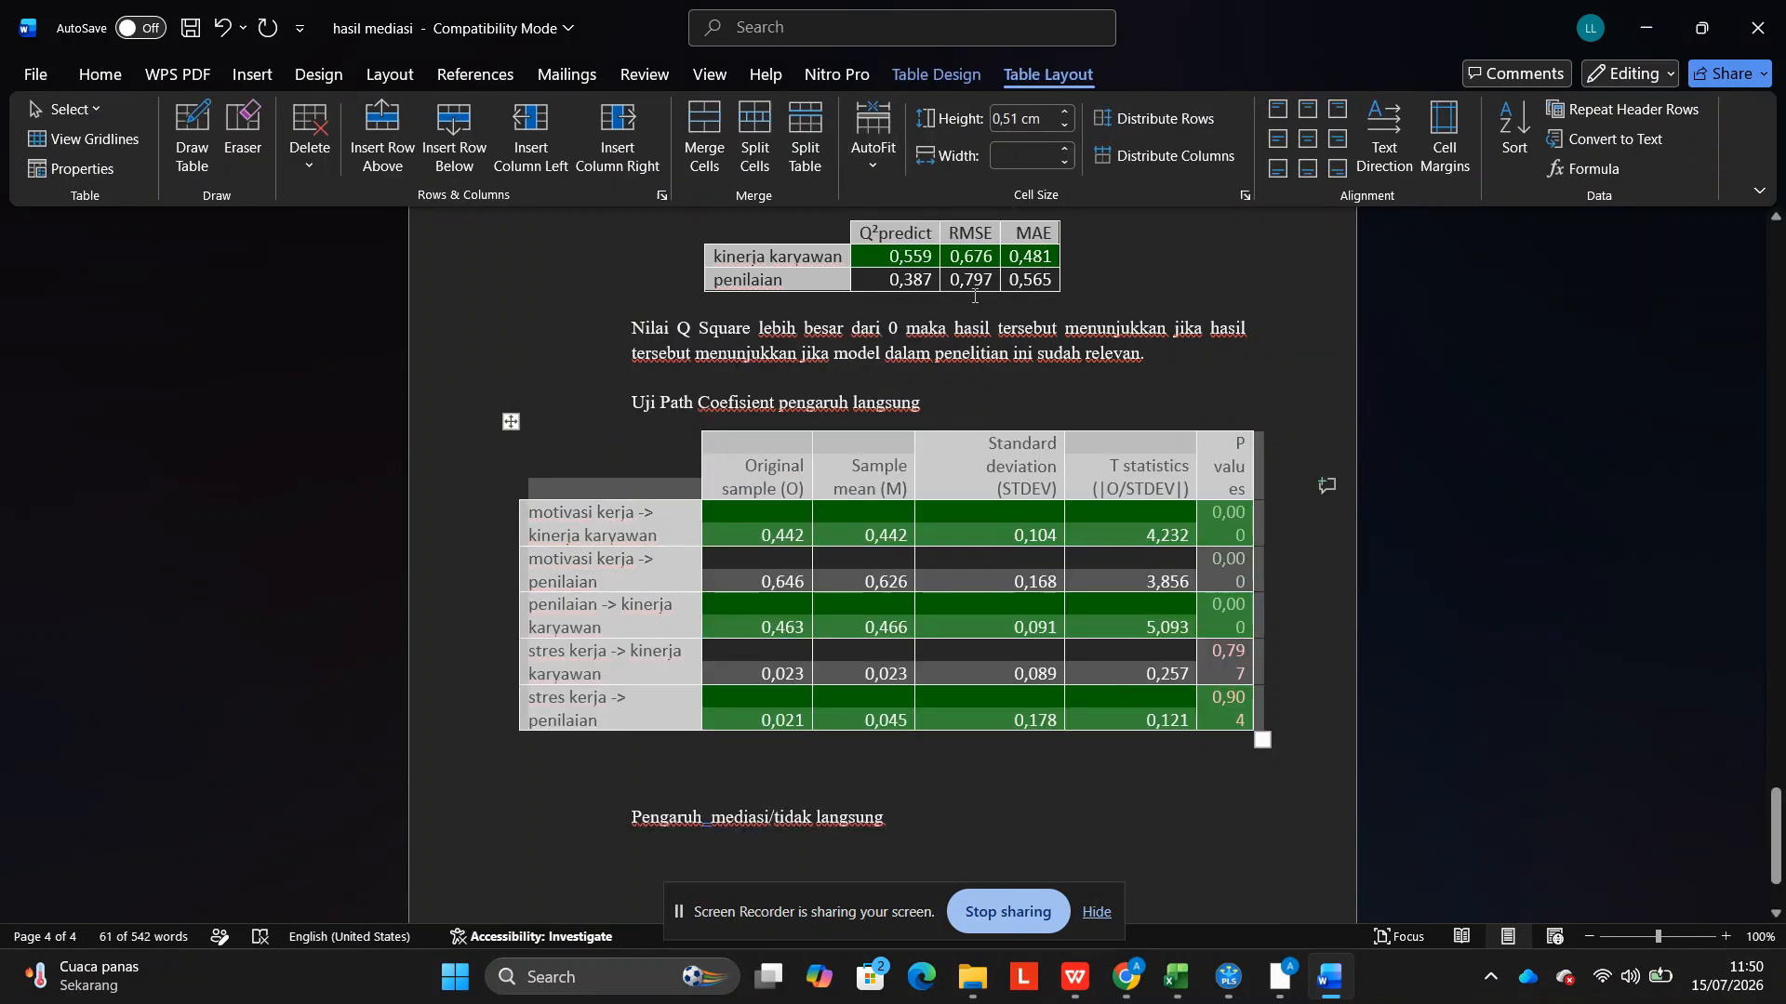
Insert a new column to the right of the P values column in the path coefficients table.
click(1218, 452)
right_click(1221, 455)
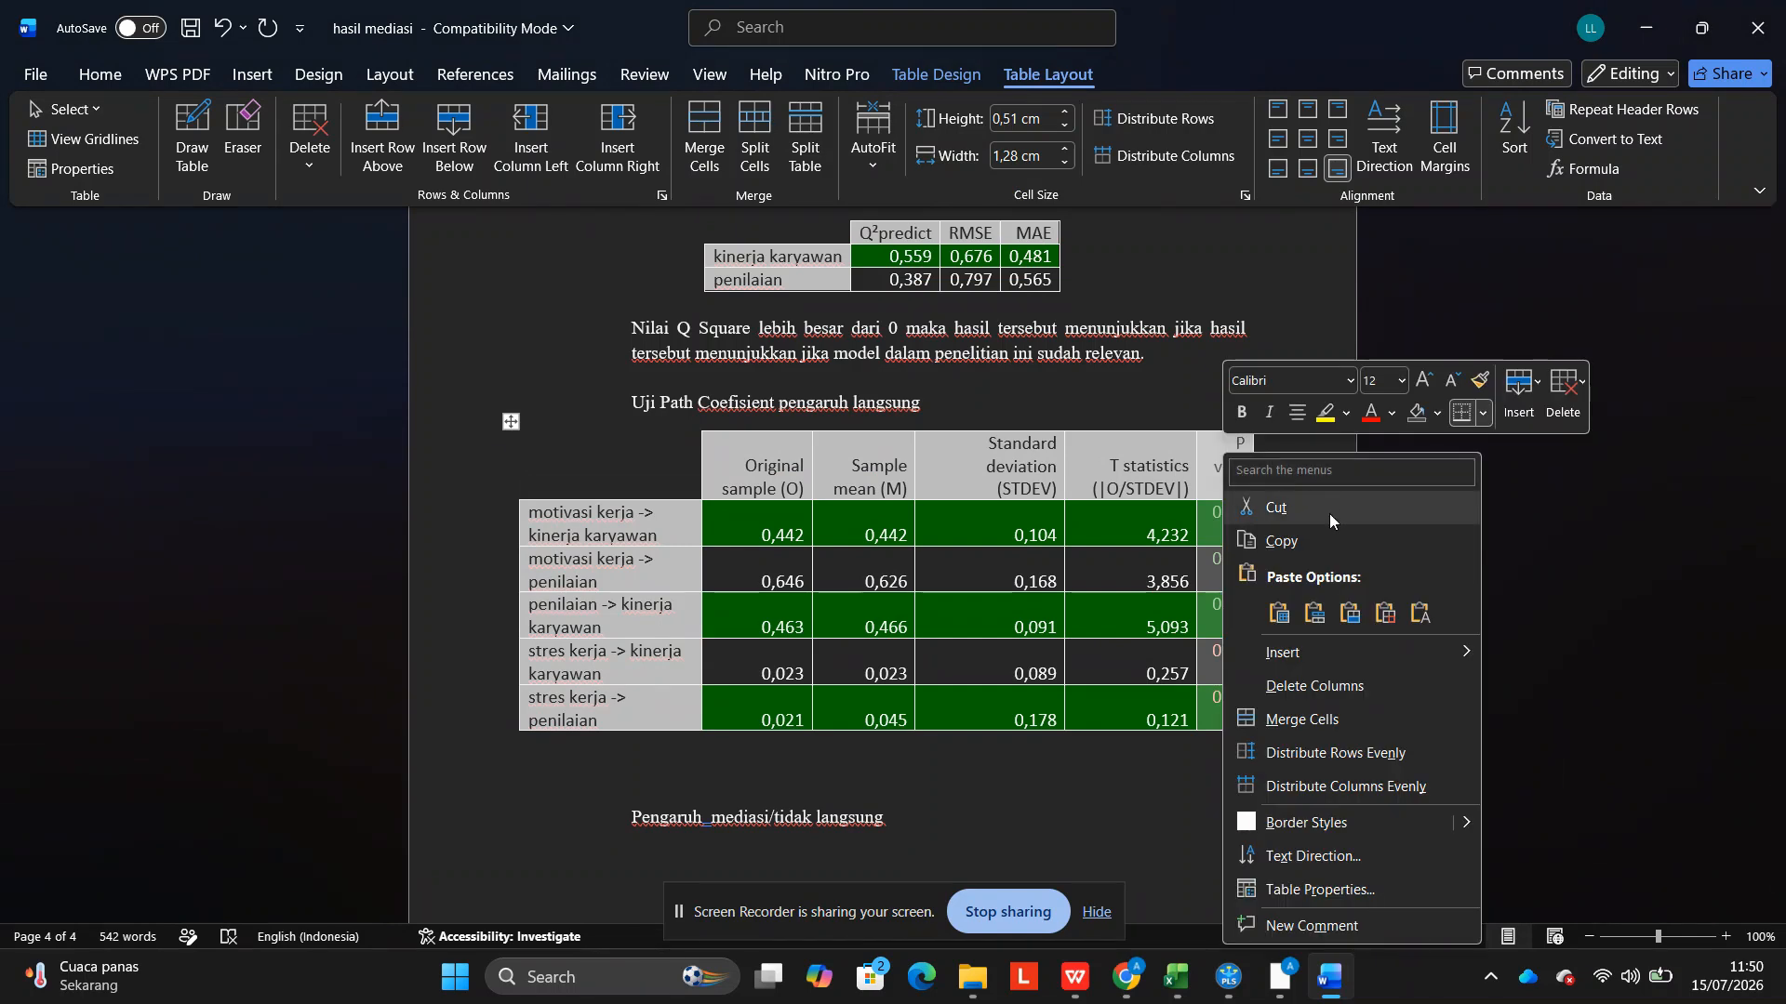
mouse_move(1348, 652)
click(1590, 687)
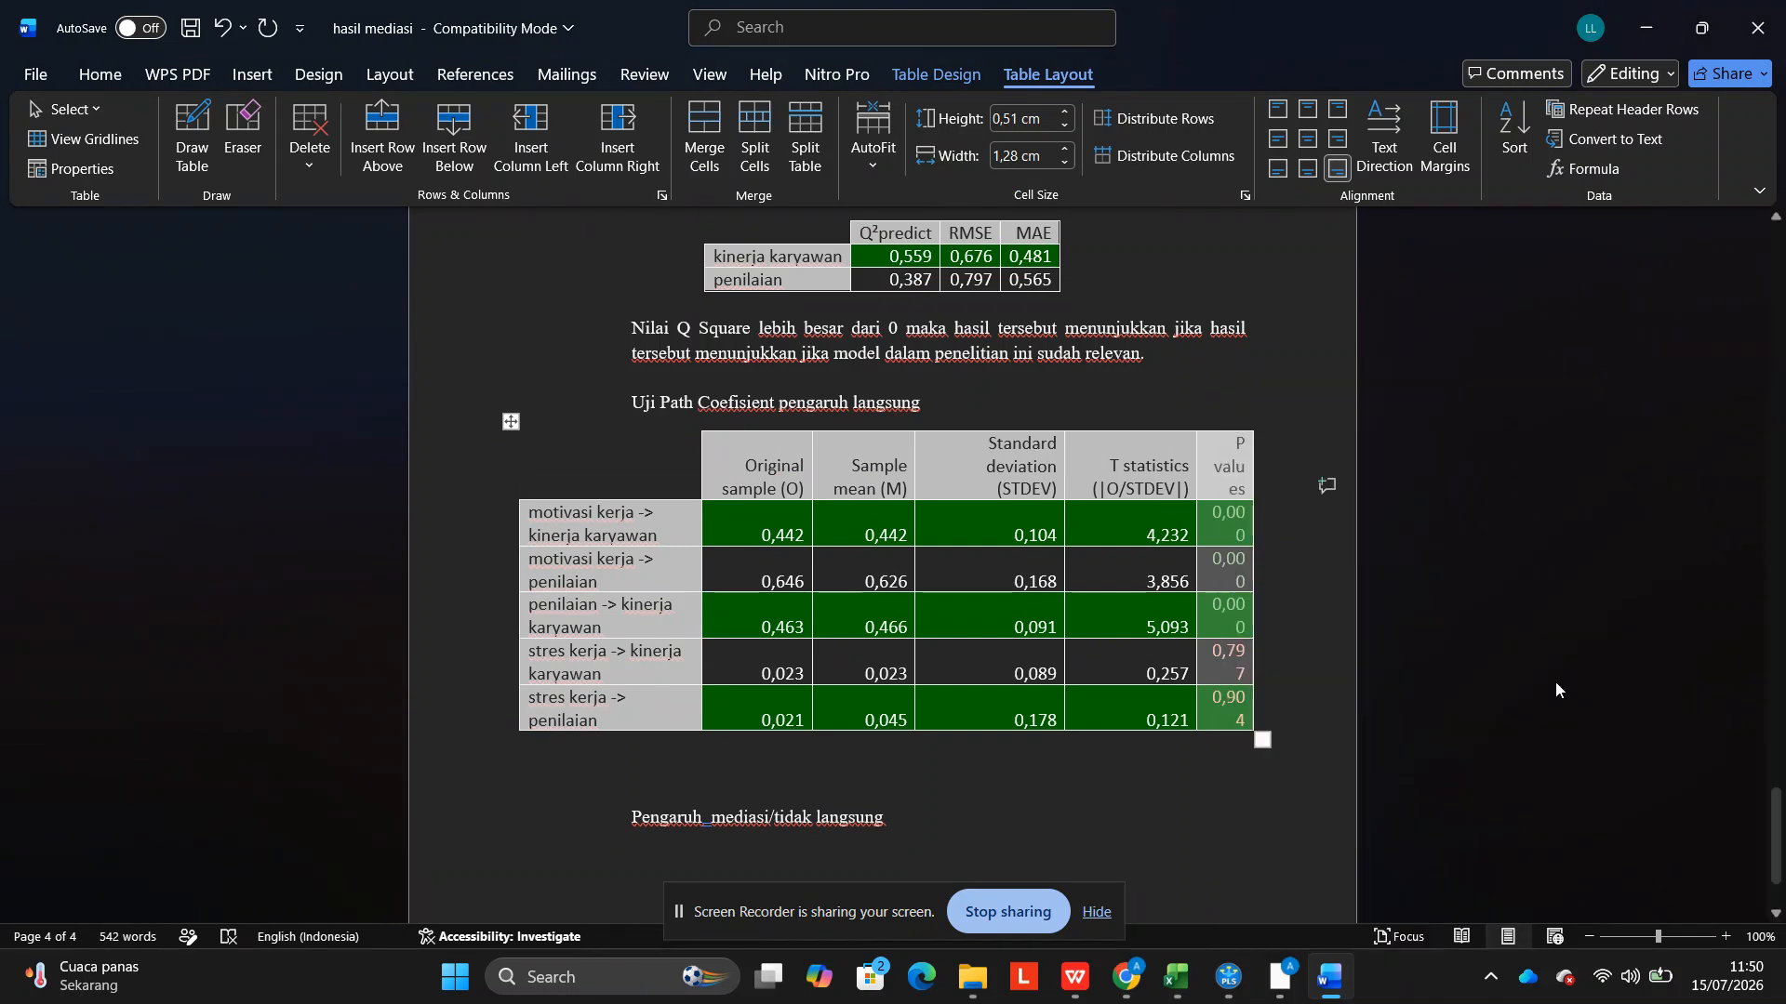
Enter "Signifikan" in the new column for the two motivasi kerja rows and the penilaian -> kinerja karyawan row.
click(1242, 527)
text(S)
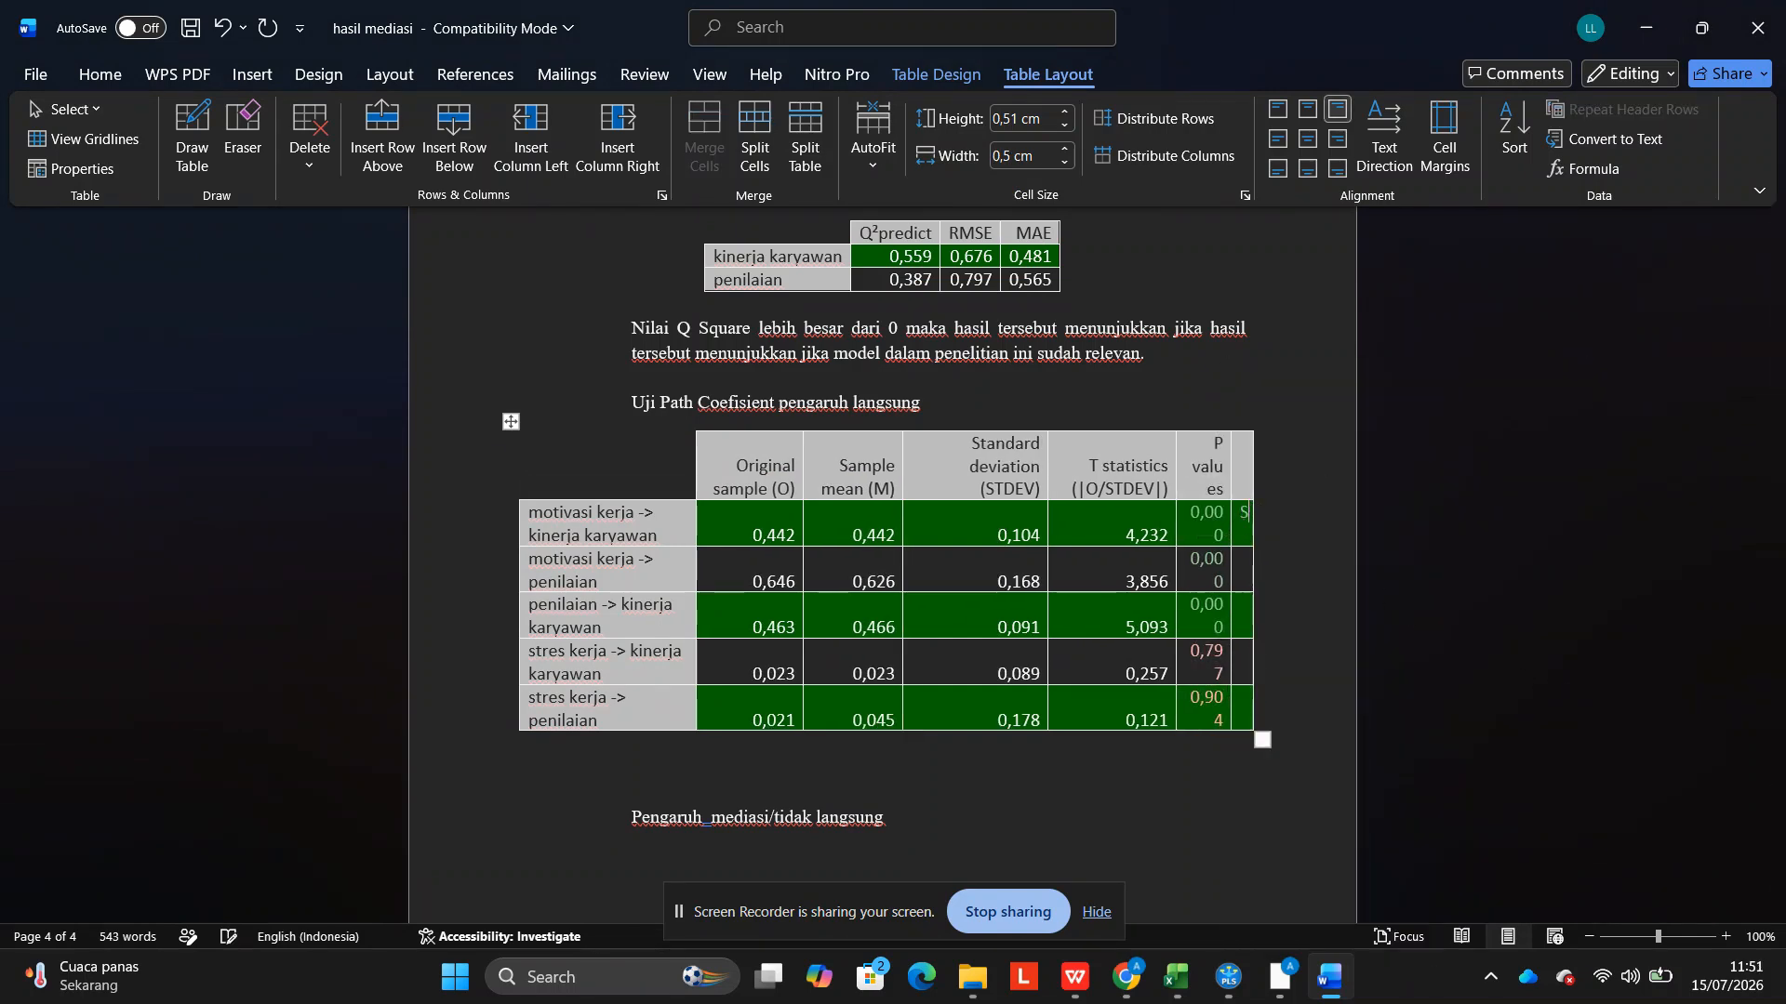
text(ignifikan)
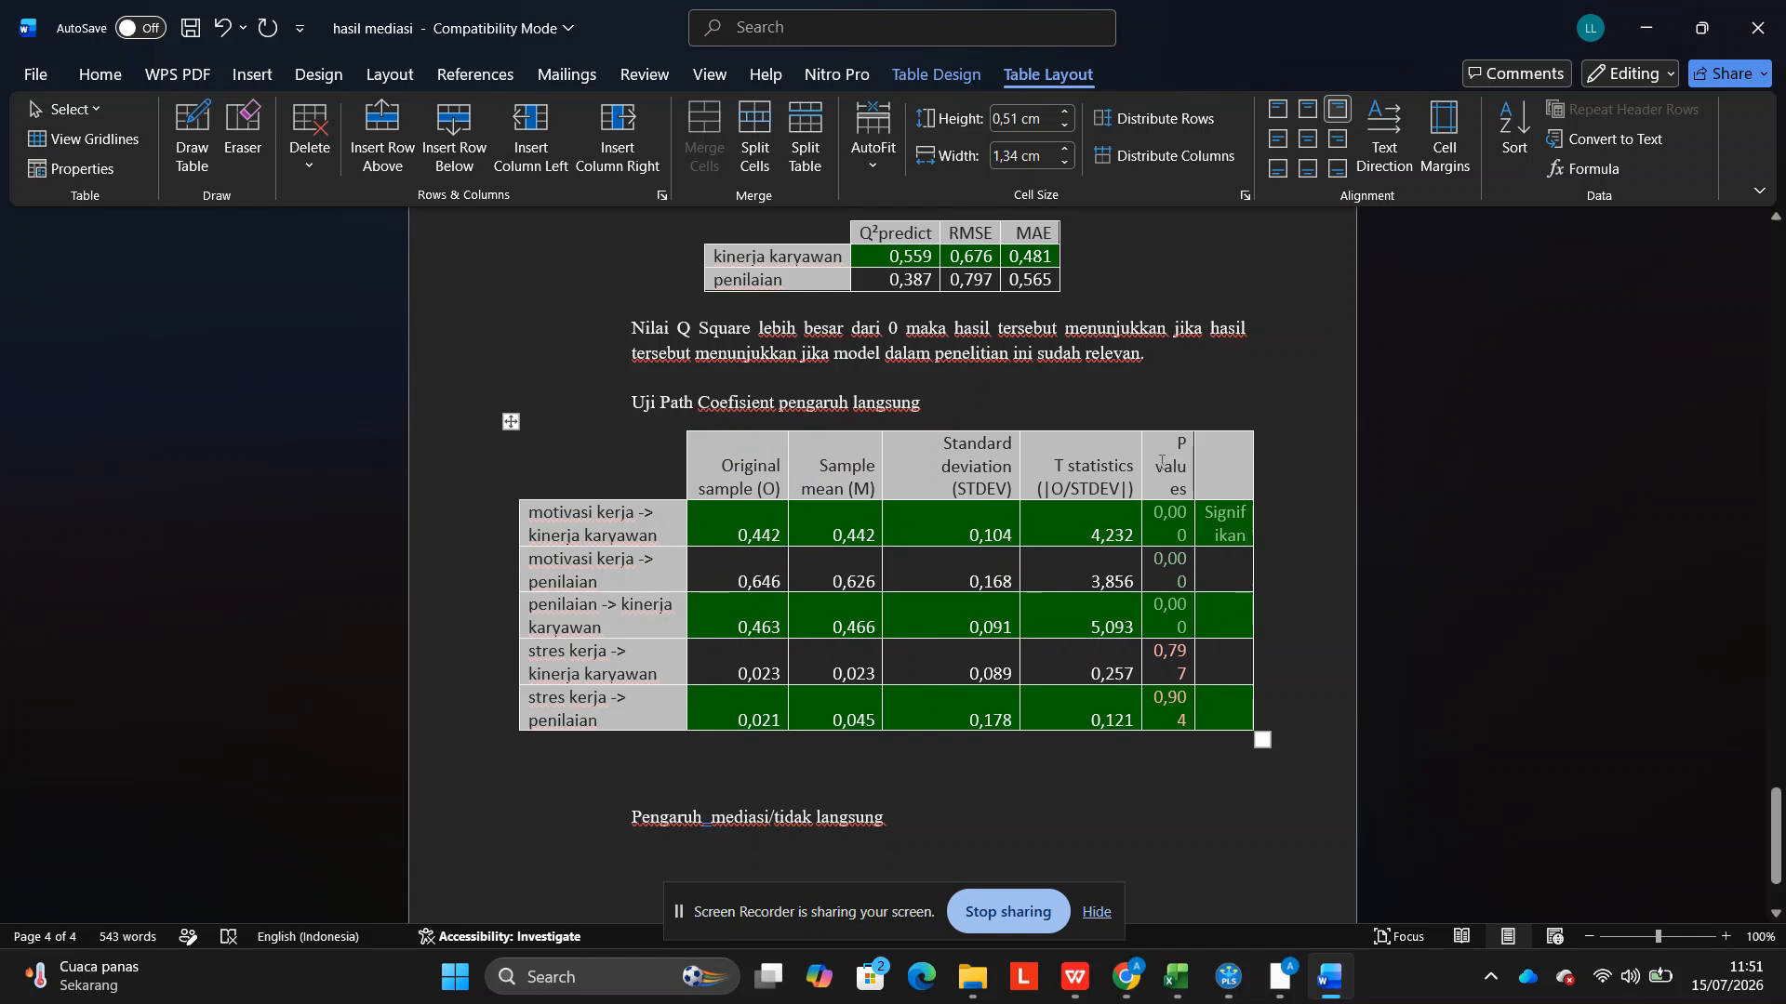
drag(1206, 509, 1242, 621)
key(ctrl+c)
key(ctrl+v)
Enter "Tidak signifikan" in the new column for both stres kerja rows of the path coefficients table.
click(1226, 662)
text(Tidak signifi)
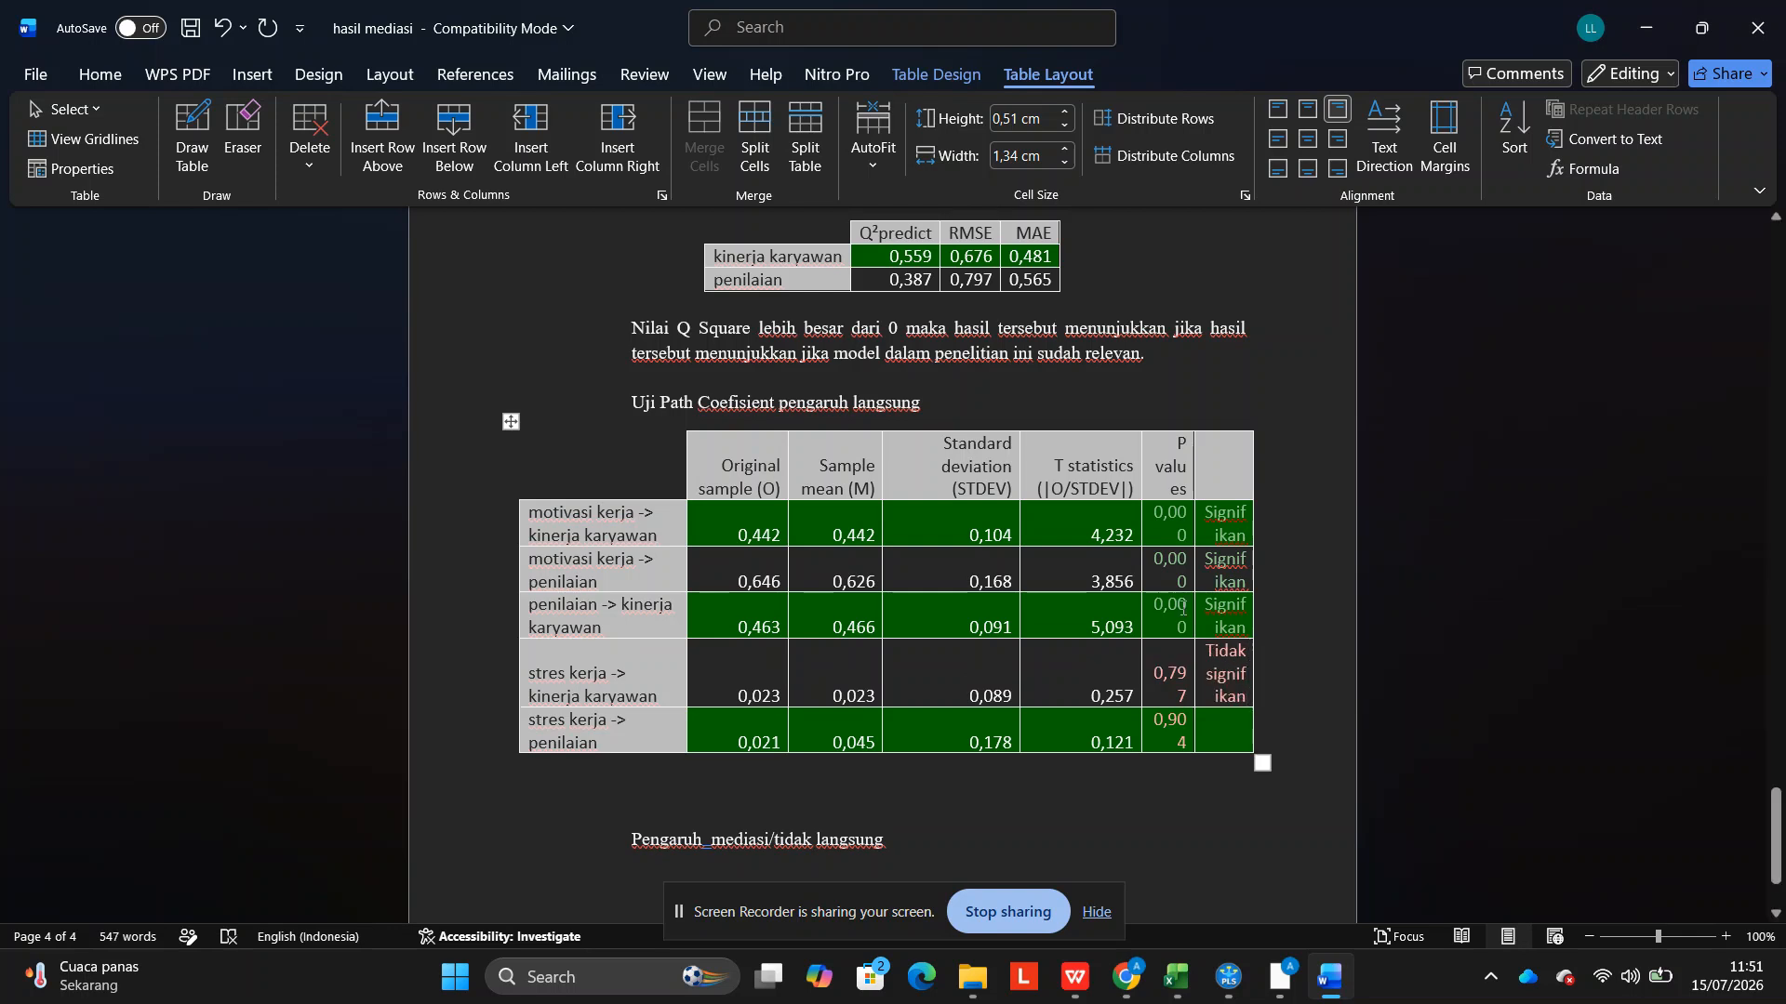
click(1200, 654)
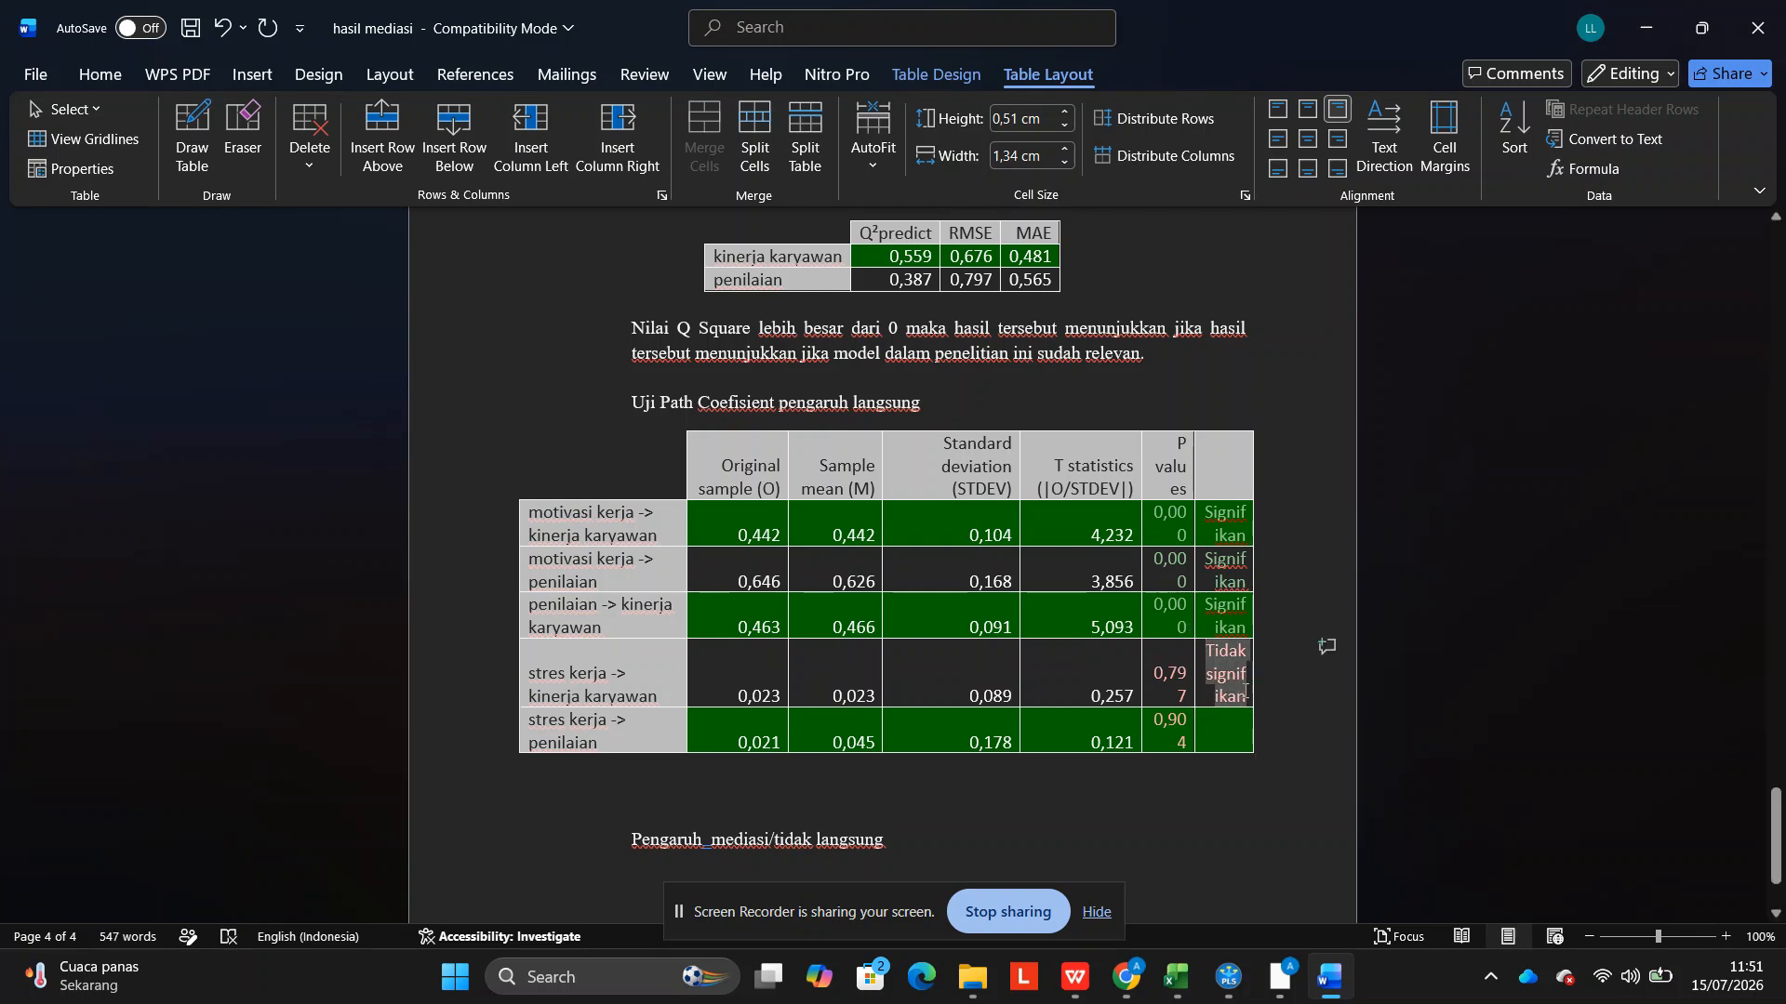
click(1227, 730)
key(ctrl+v)
scroll(1036, 657, down, 5)
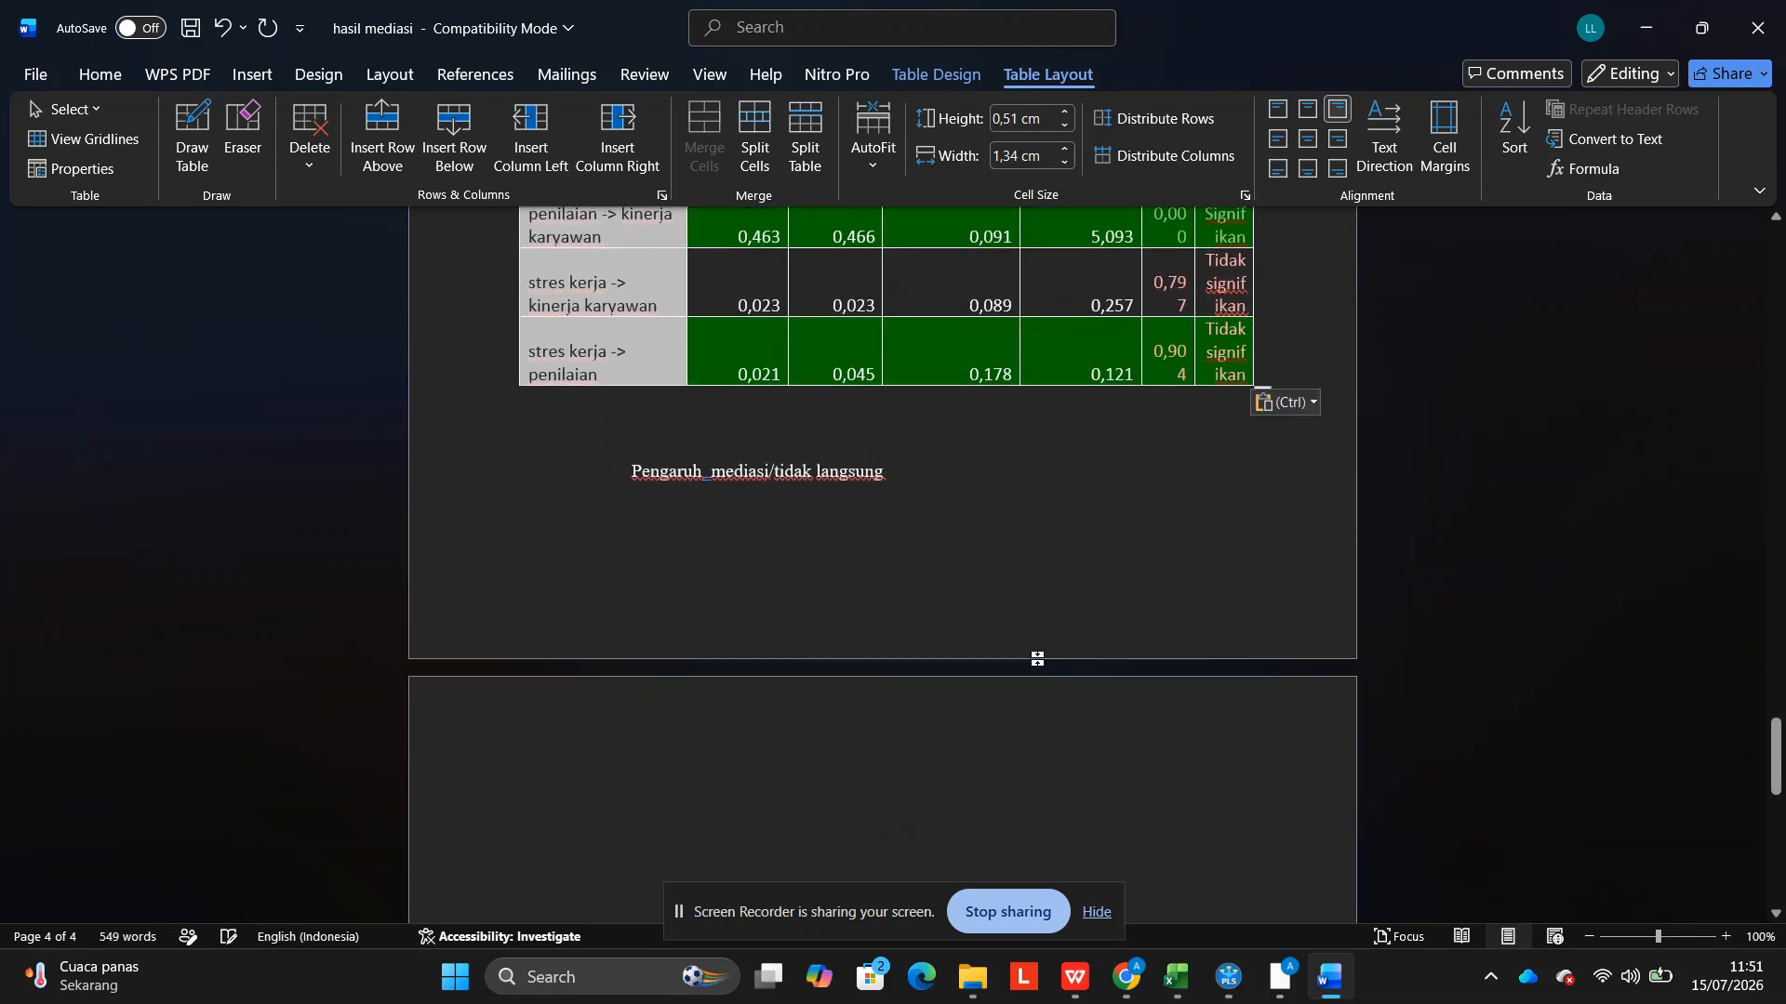
Copy the Specific indirect effects table of mean, STDEV, T values and p values from bootstraping.xlsx in WPS Office.
click(801, 420)
click(1330, 976)
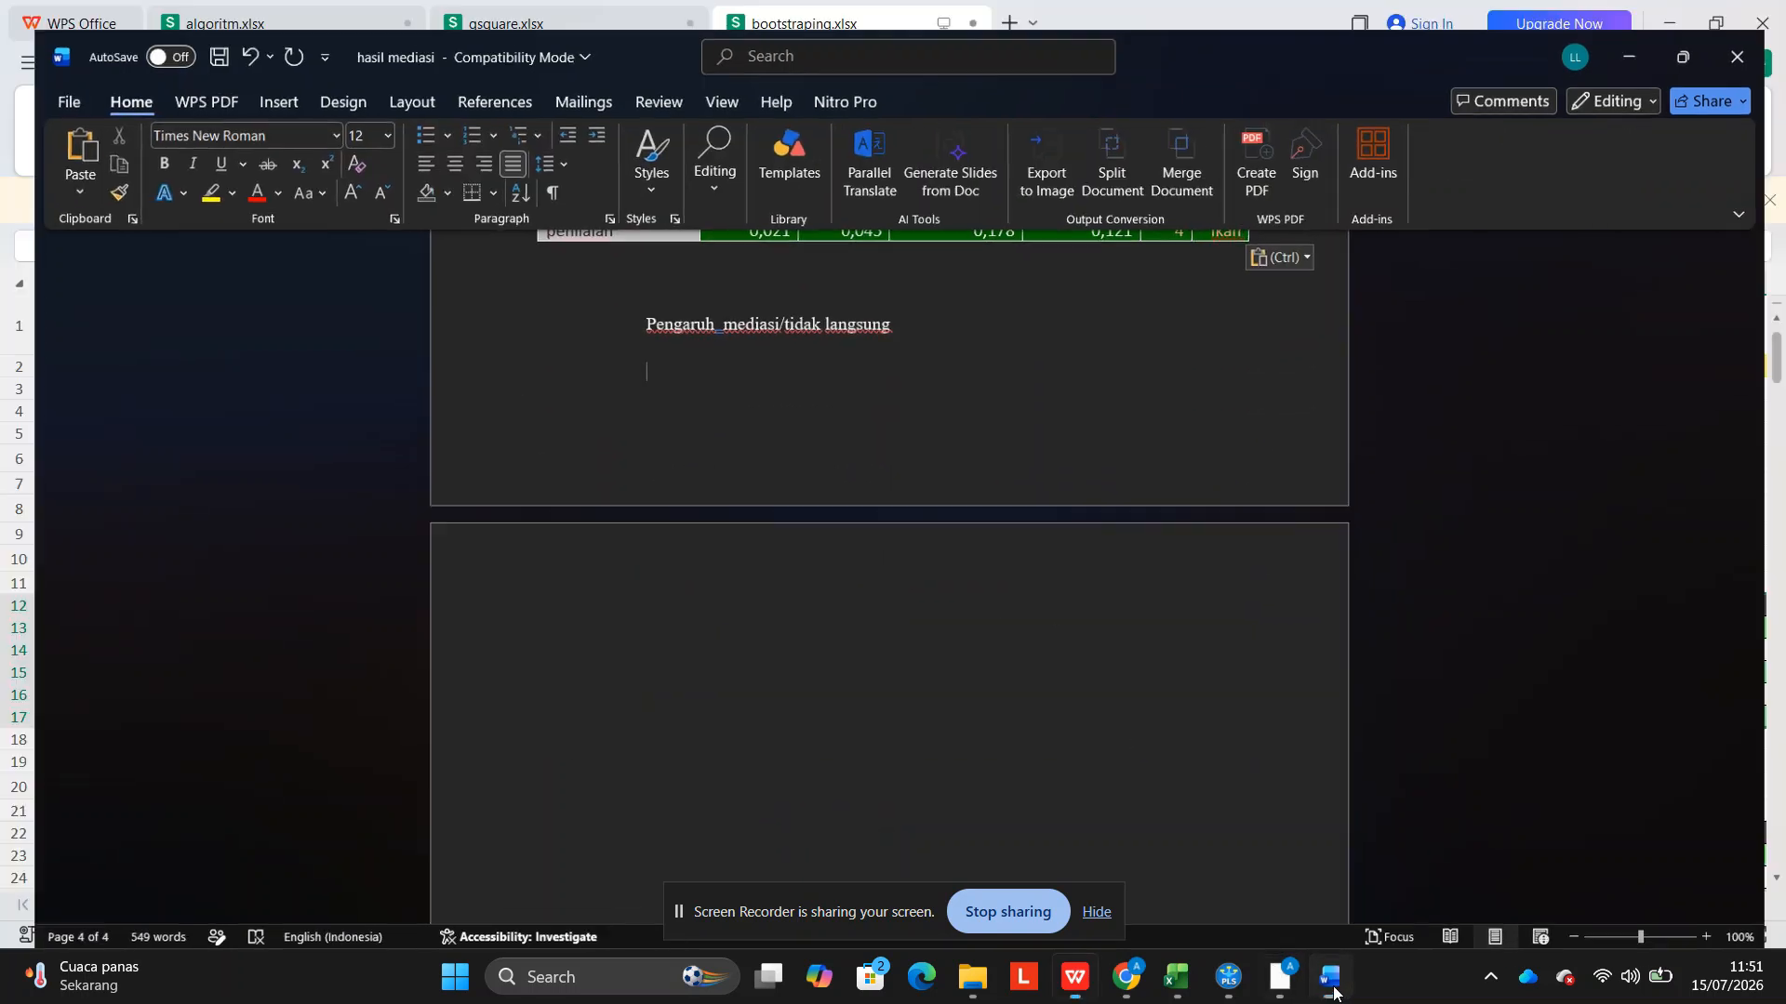
scroll(418, 686, down, 3)
scroll(387, 694, down, 3)
click(168, 907)
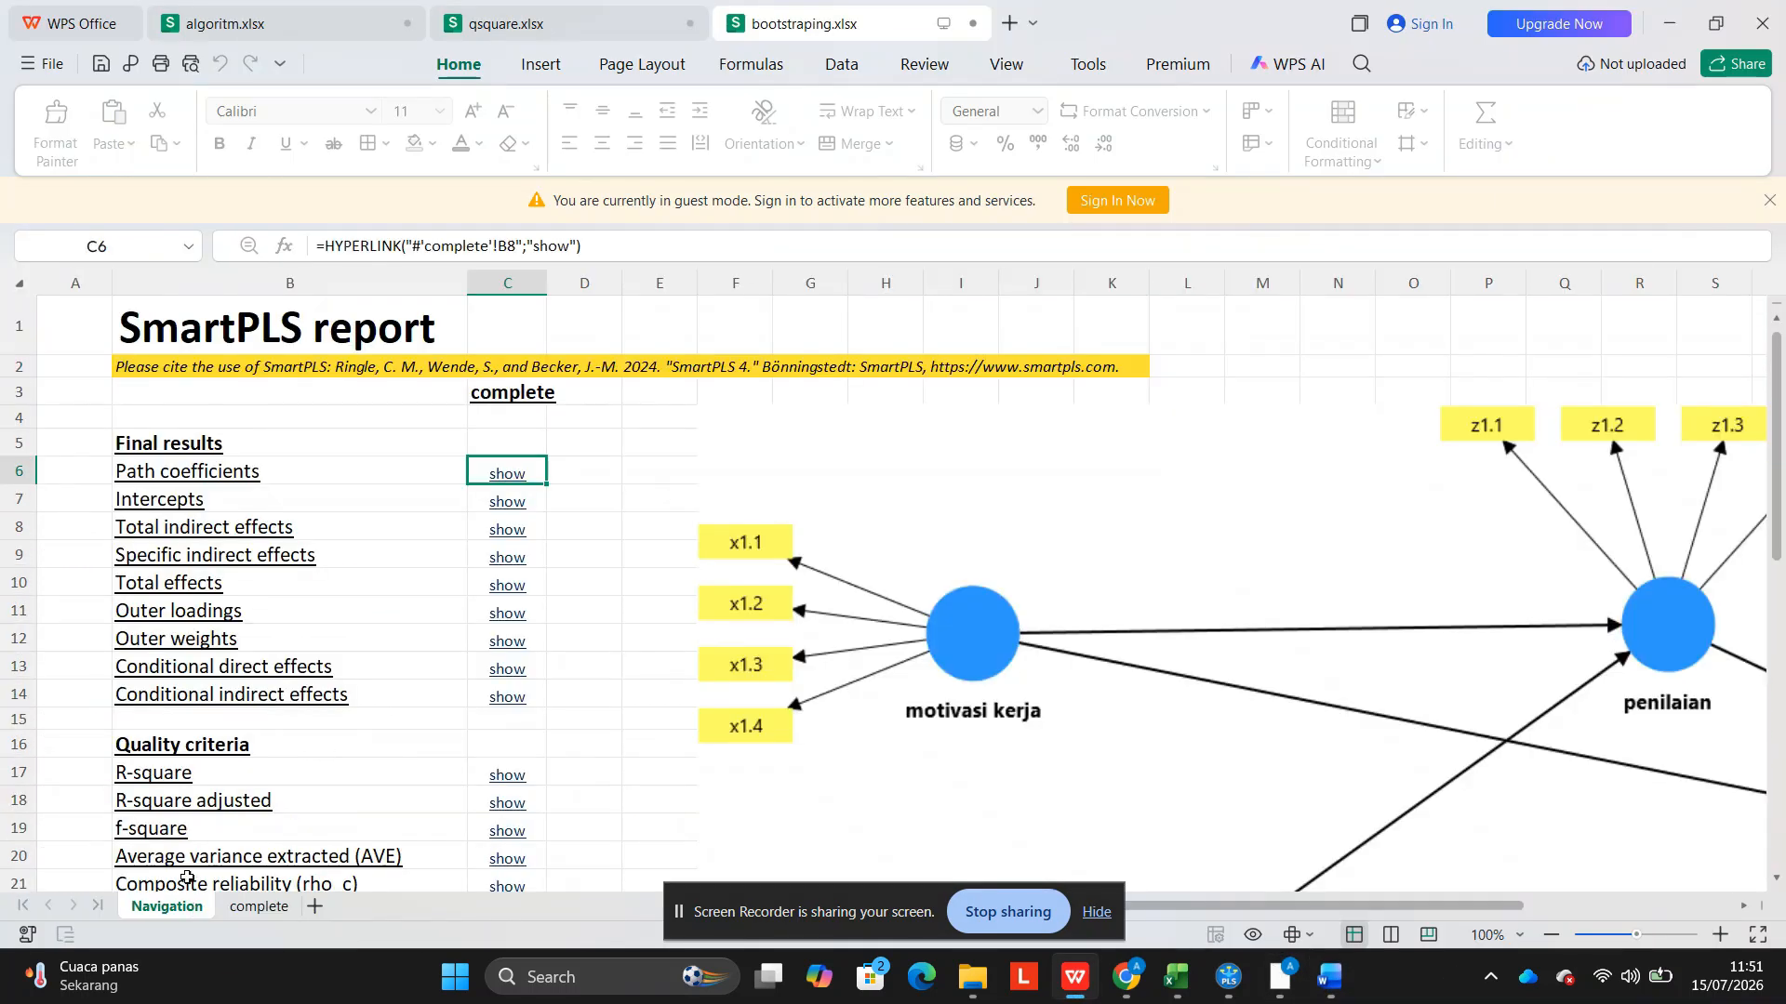
click(520, 554)
scroll(490, 602, down, 4)
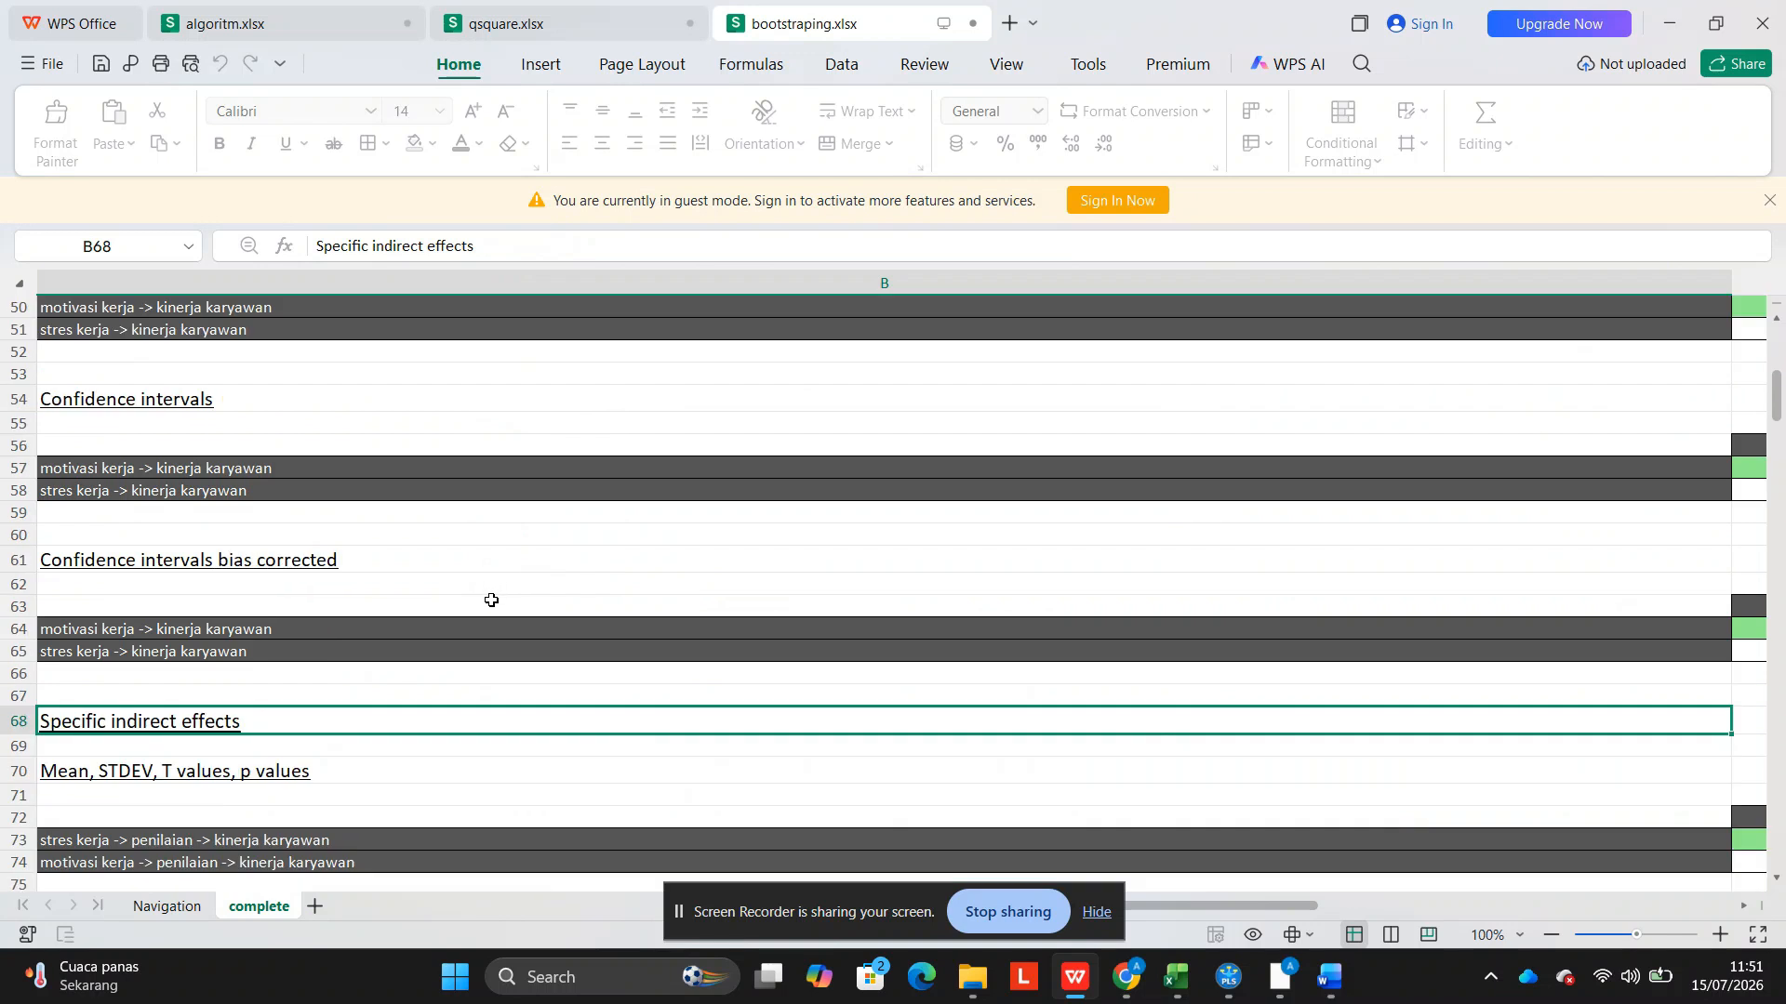
click(475, 686)
drag(475, 686, 474, 678)
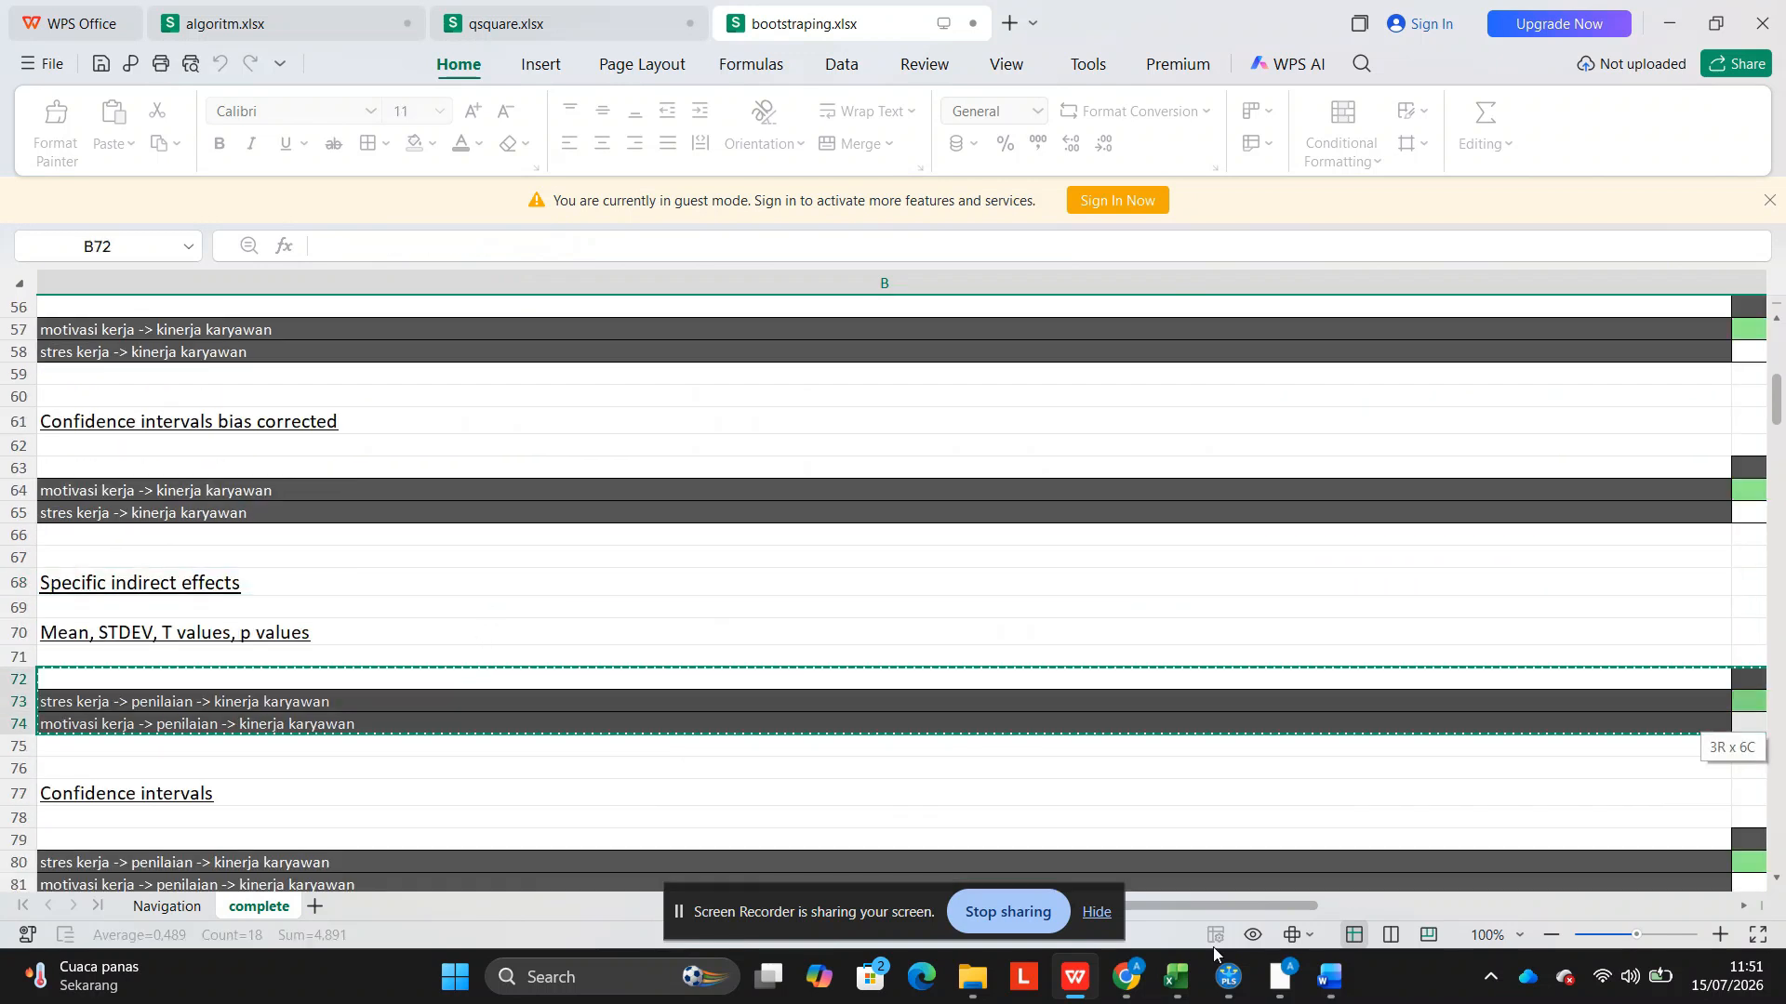
Paste the specific indirect effects table under "Pengaruh mediasi/tidak langsung" in the hasil mediasi Word report and autofit it to its contents.
click(1329, 976)
key(ctrl+v)
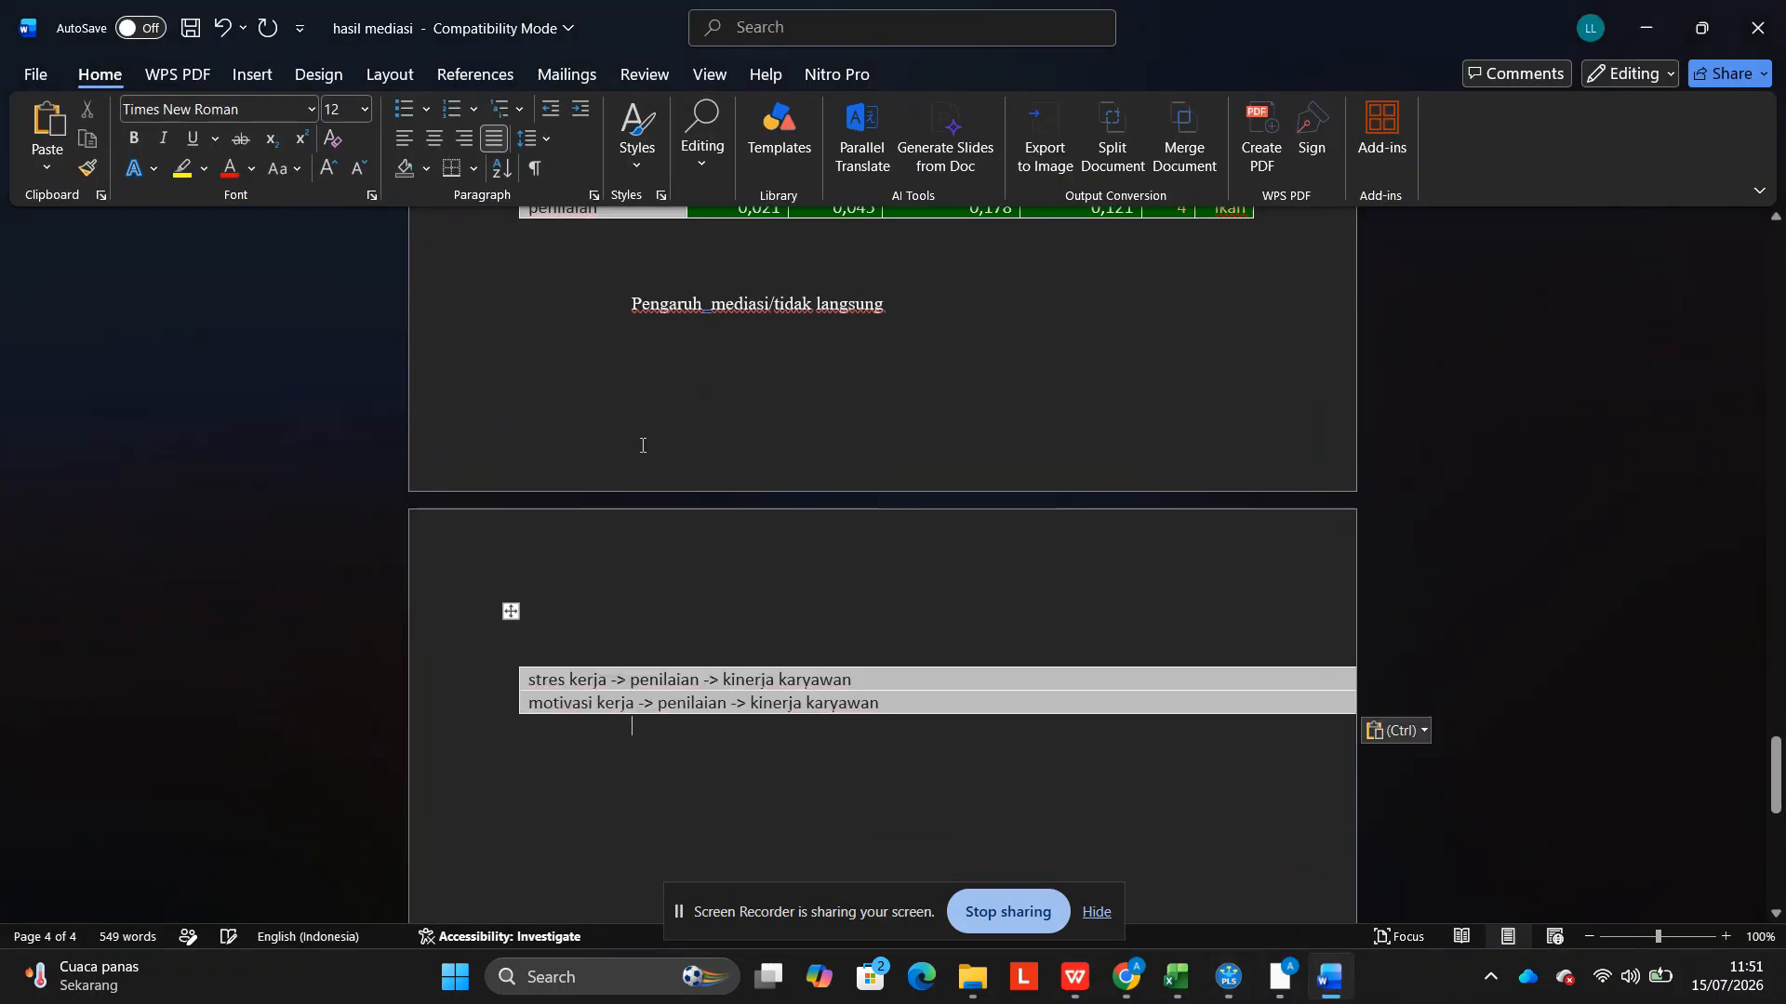
click(510, 611)
click(1048, 75)
click(893, 175)
click(942, 202)
Insert a new column to the right of the P values column in the specific indirect effects table.
click(1243, 762)
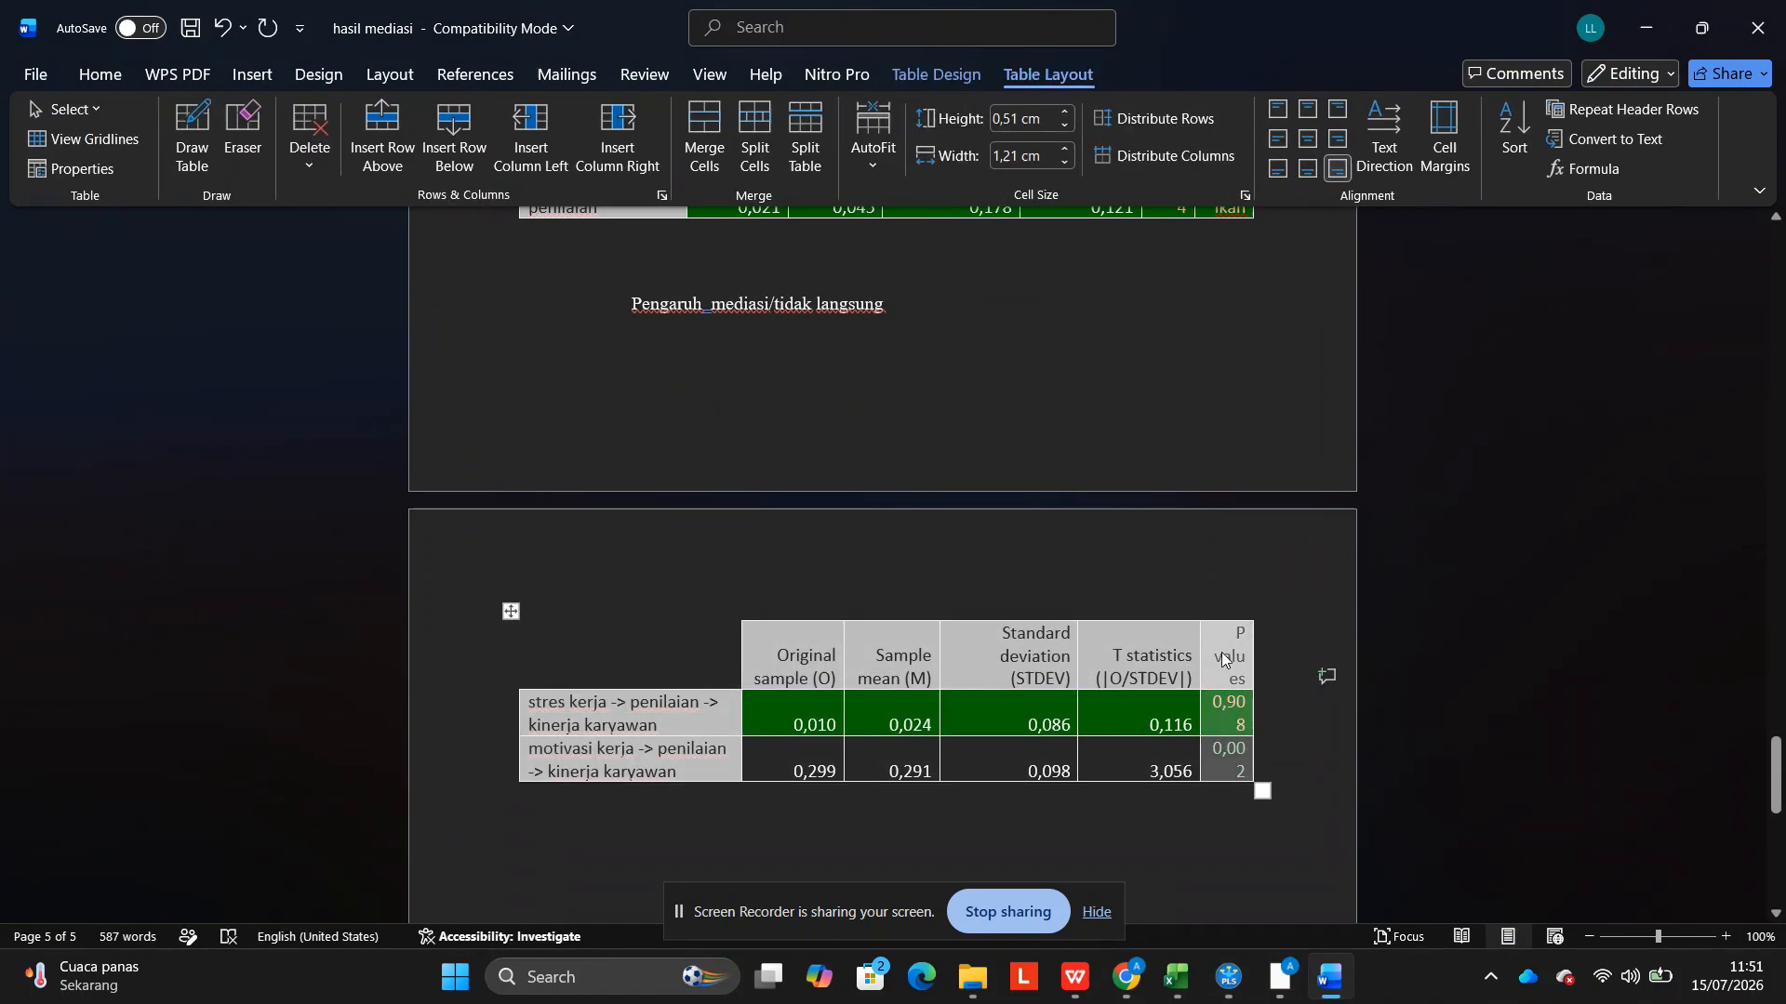
right_click(1224, 661)
mouse_move(1422, 361)
click(1543, 395)
Fill the new column with "Tidak signifikan" for the stres kerja path, "Signifikan" for the motivasi kerja path and the header "Keterangan".
click(1249, 712)
text(Ti)
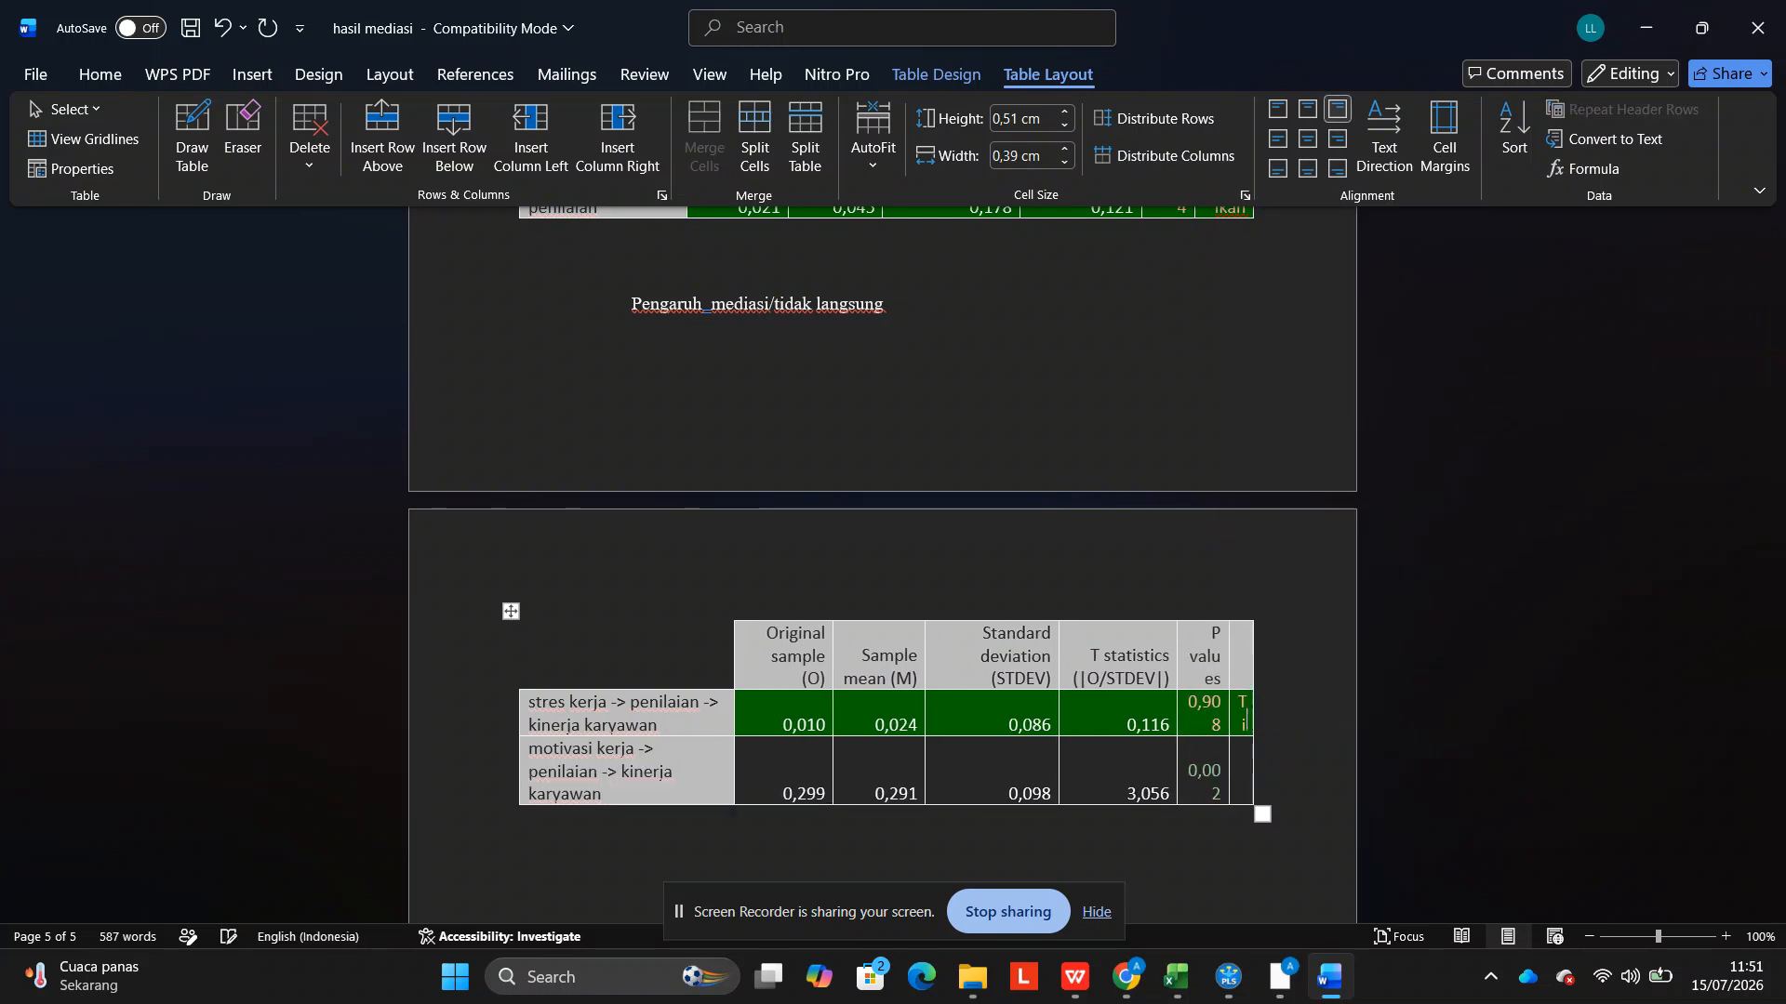
text(dak signifikan)
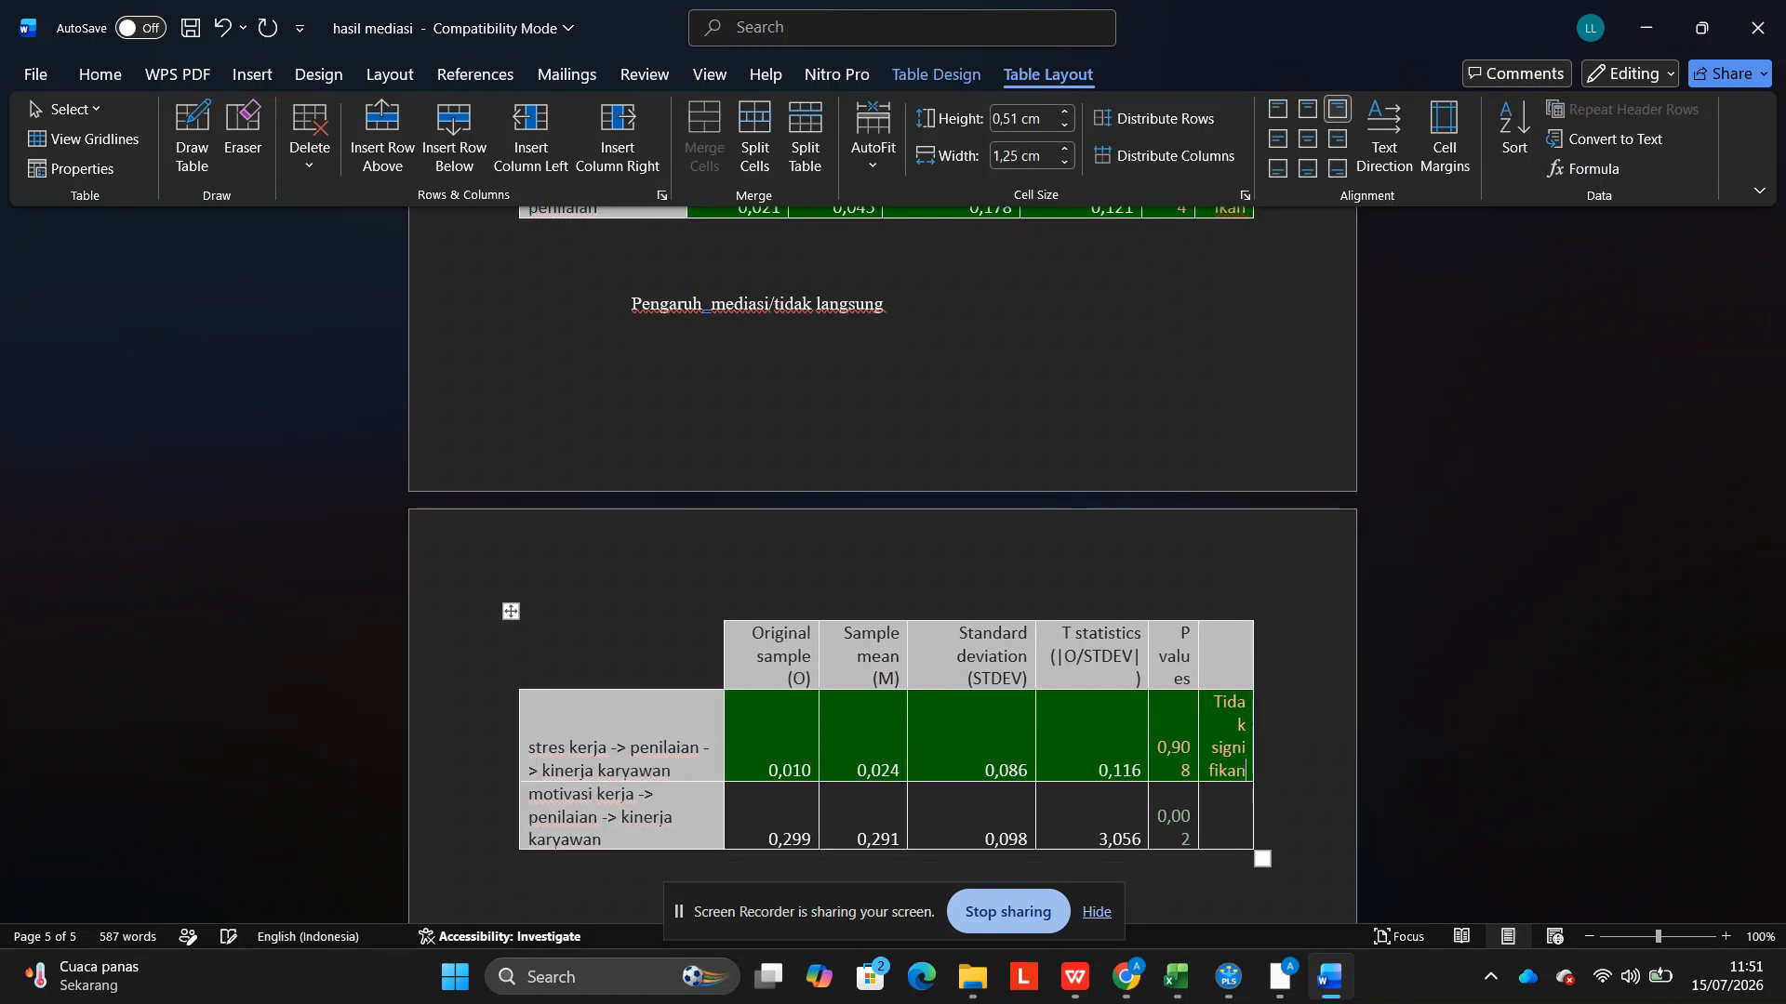
click(1238, 797)
text(Signifikan)
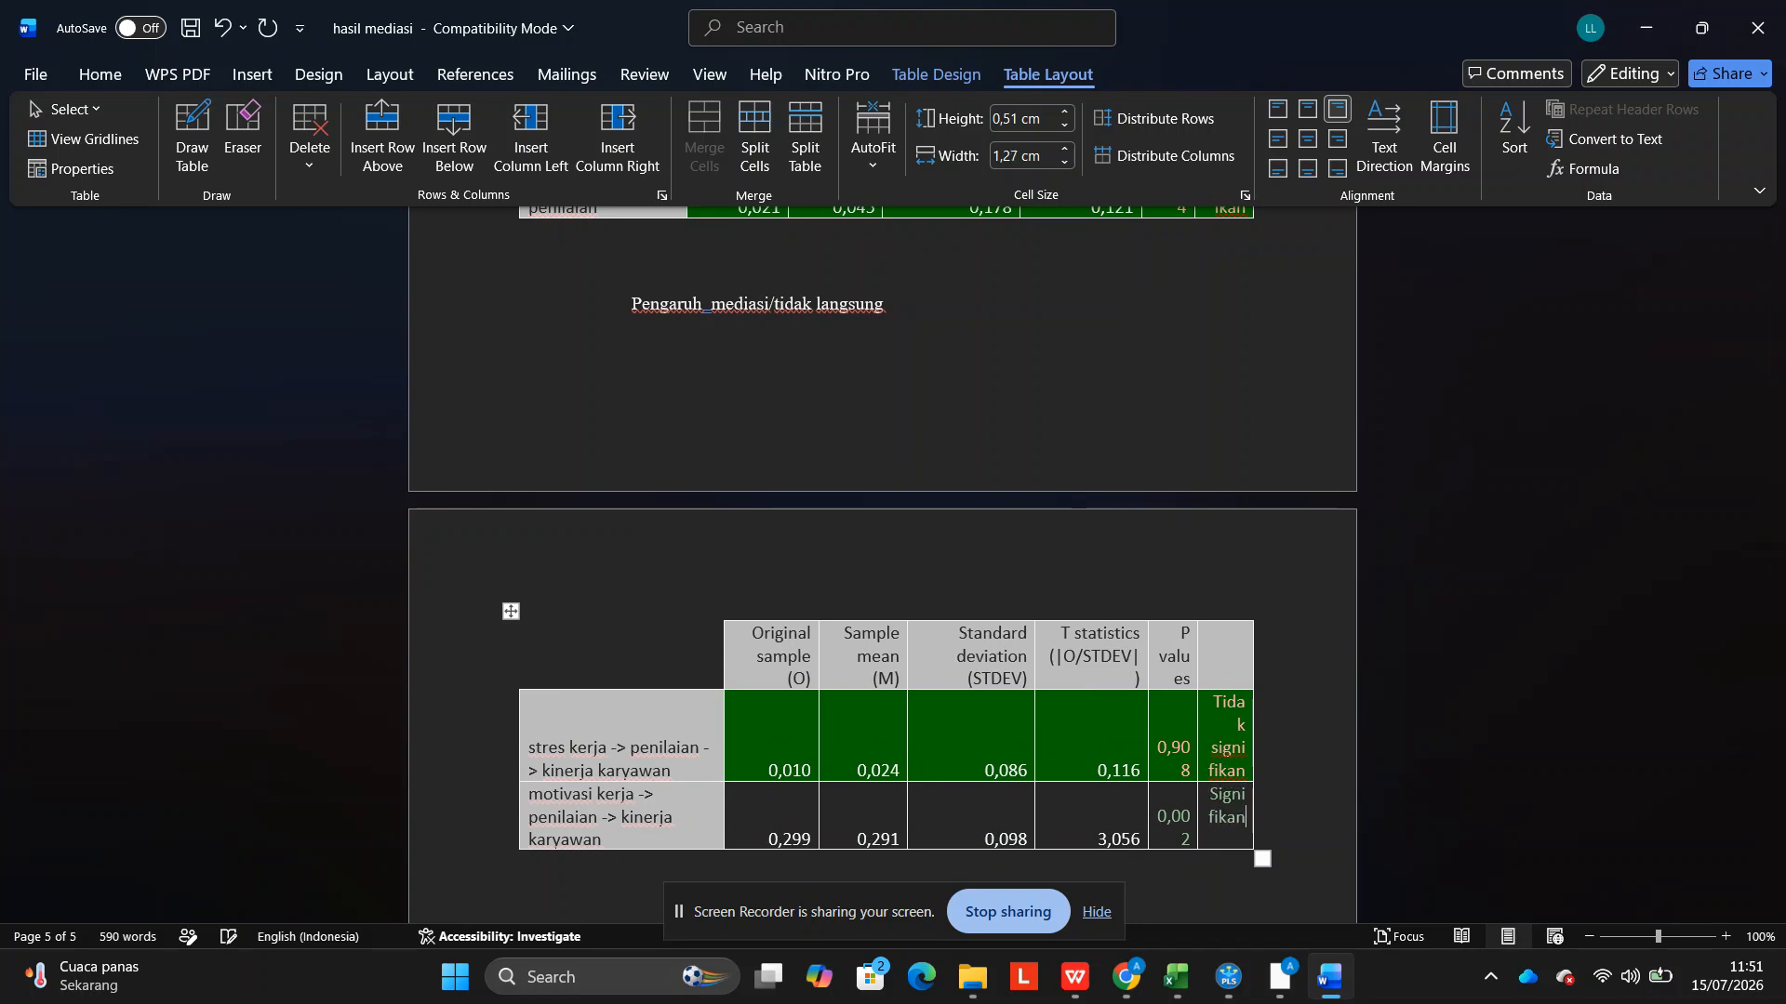
click(1237, 666)
text(Keterangan)
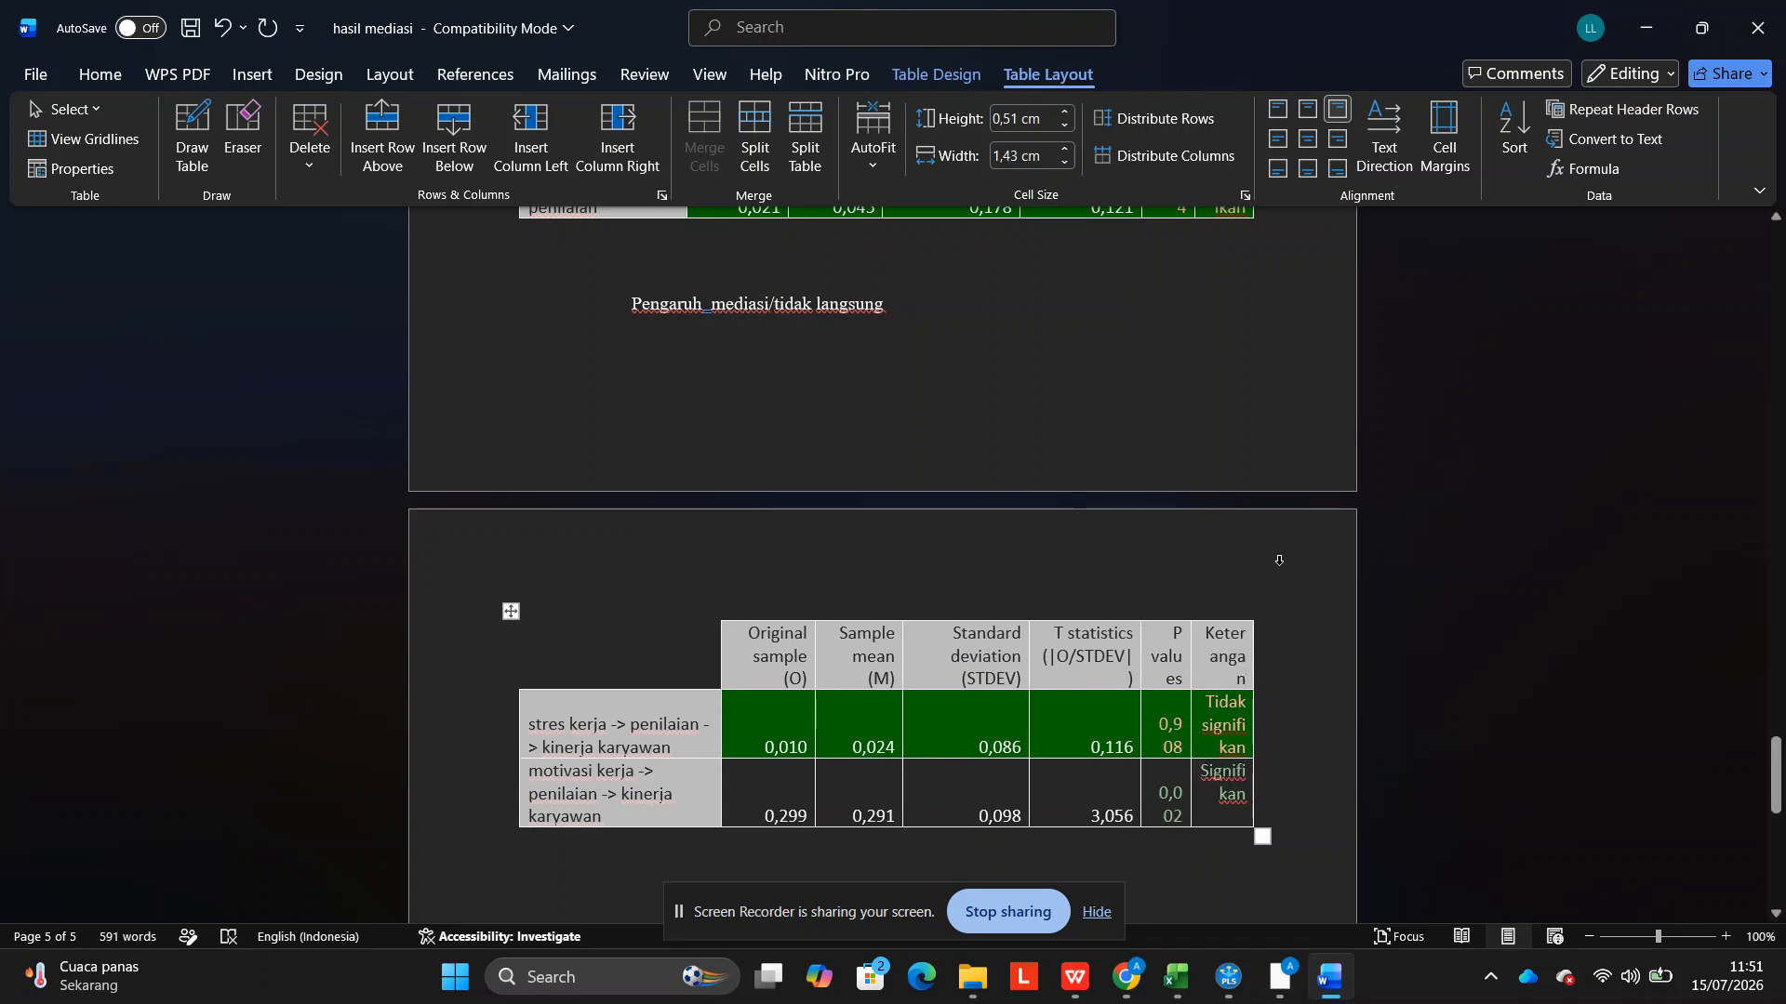